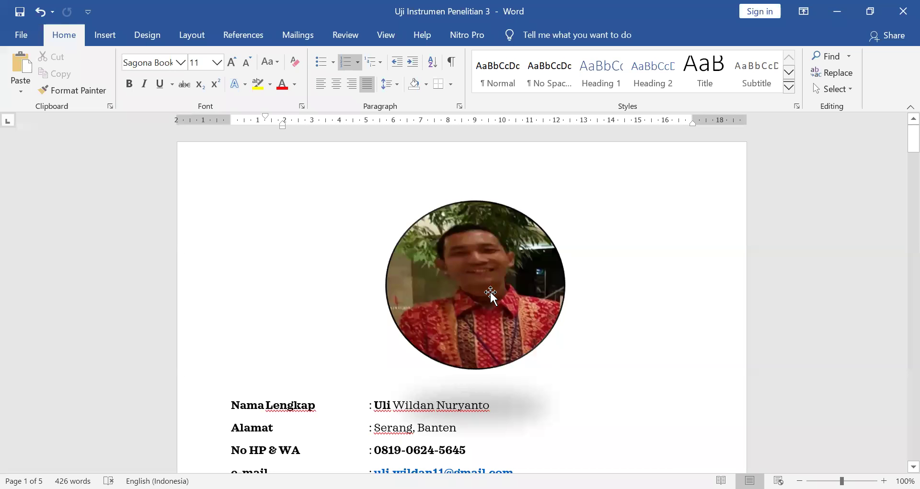
Review the author's profile details on the first page: full name, address, phone number and e-mail
{"action": "scroll", "coordinate": [492, 295], "scroll_direction": "down", "scroll_amount": 4}
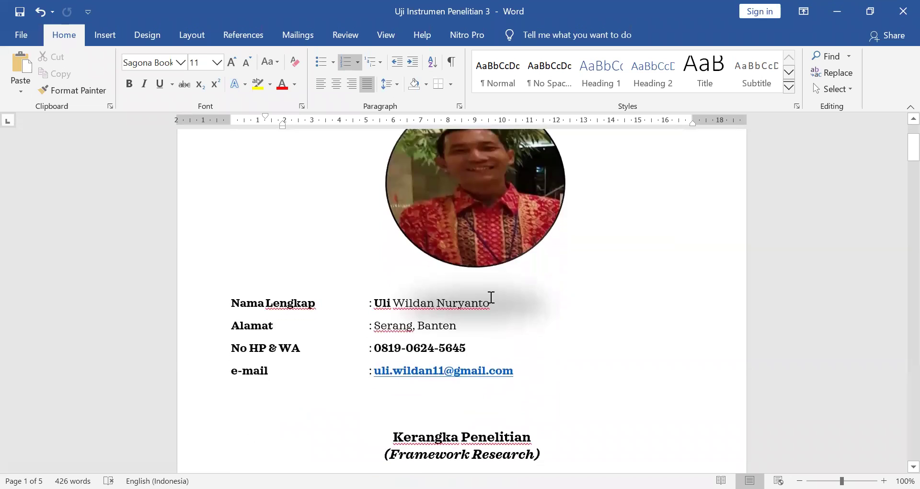
{"action": "scroll", "coordinate": [488, 298], "scroll_direction": "down", "scroll_amount": 1}
{"action": "left_click_drag", "start_coordinate": [375, 267], "coordinate": [476, 267]}
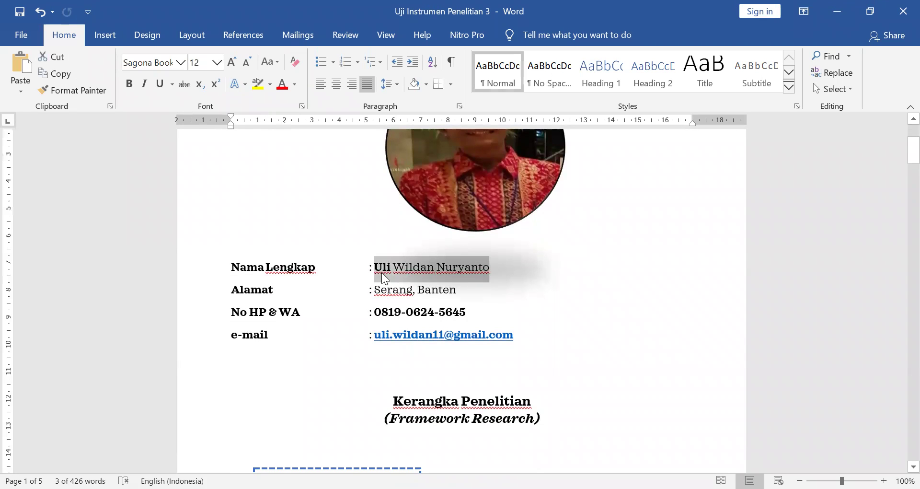
{"action": "left_click", "coordinate": [382, 272]}
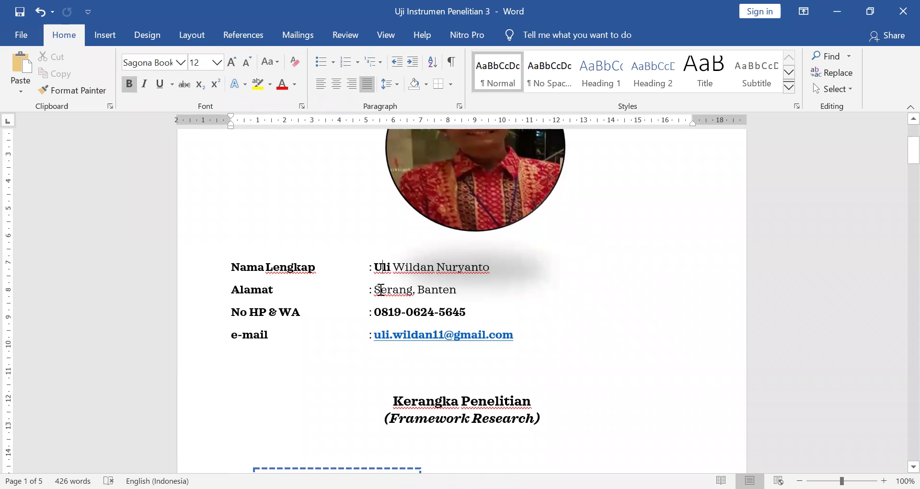
{"action": "left_click_drag", "start_coordinate": [378, 290], "coordinate": [438, 301]}
{"action": "scroll", "coordinate": [438, 301], "scroll_direction": "down", "scroll_amount": 3}
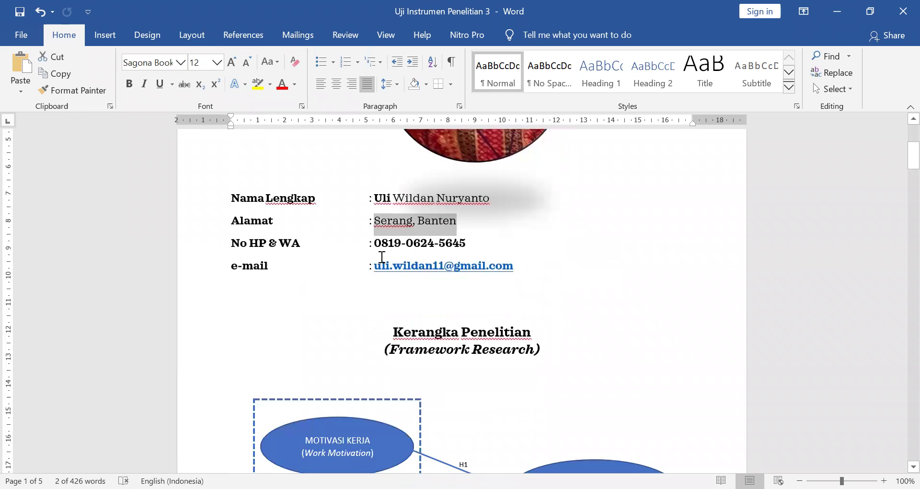
{"action": "left_click_drag", "start_coordinate": [374, 243], "coordinate": [437, 243]}
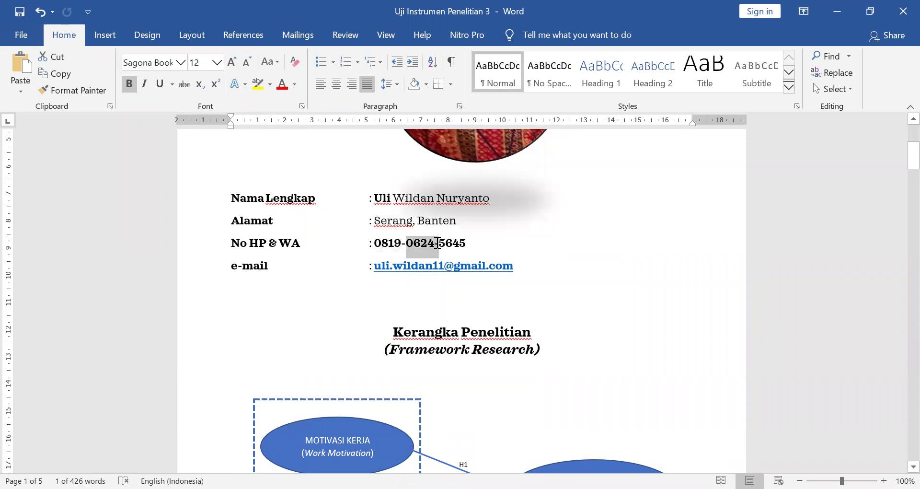
{"action": "left_click", "coordinate": [438, 246]}
{"action": "left_click_drag", "start_coordinate": [377, 268], "coordinate": [510, 269]}
Examine the Kerangka Penelitian diagram, highlighting the MOTIVASI KERJA and LINGKUNGAN KERJA variable labels
{"action": "scroll", "coordinate": [495, 308], "scroll_direction": "down", "scroll_amount": 3}
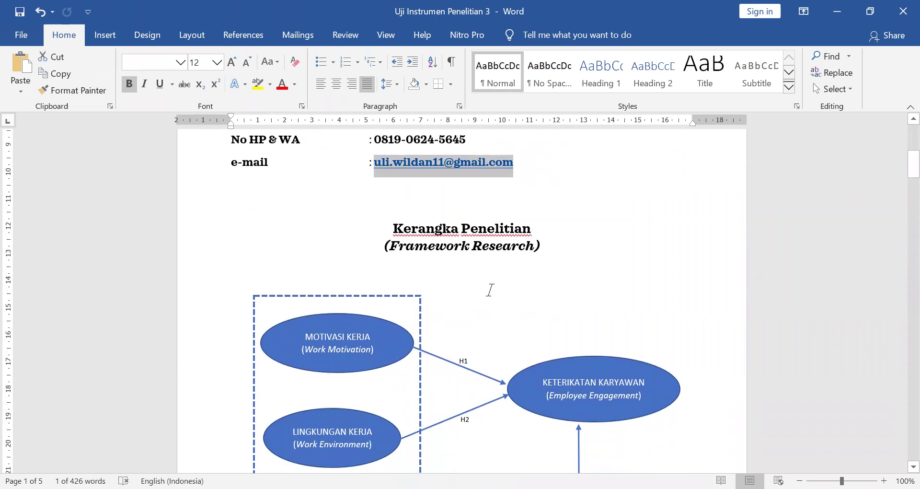
{"action": "left_click", "coordinate": [490, 289]}
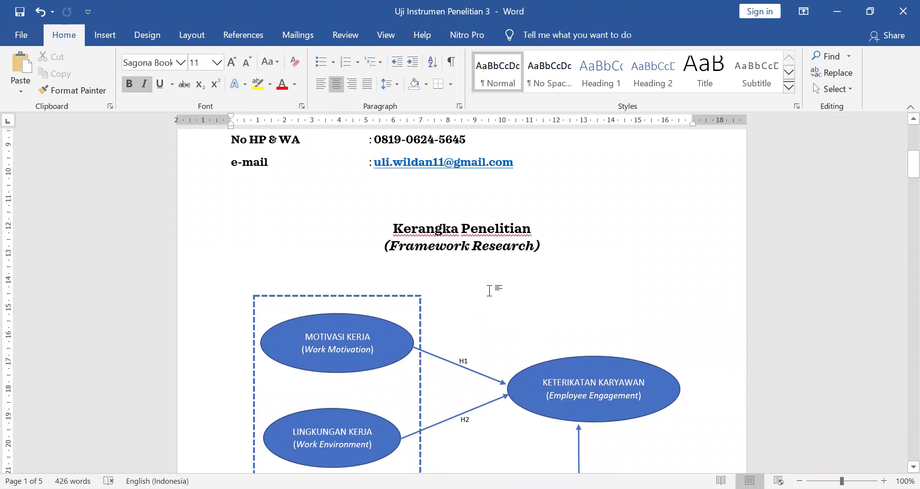
{"action": "scroll", "coordinate": [489, 290], "scroll_direction": "down", "scroll_amount": 1}
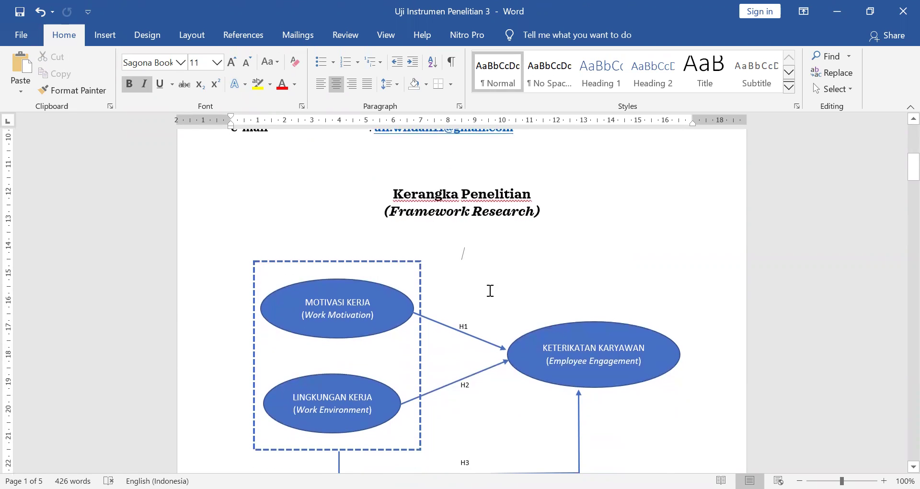
{"action": "scroll", "coordinate": [490, 290], "scroll_direction": "down", "scroll_amount": 1}
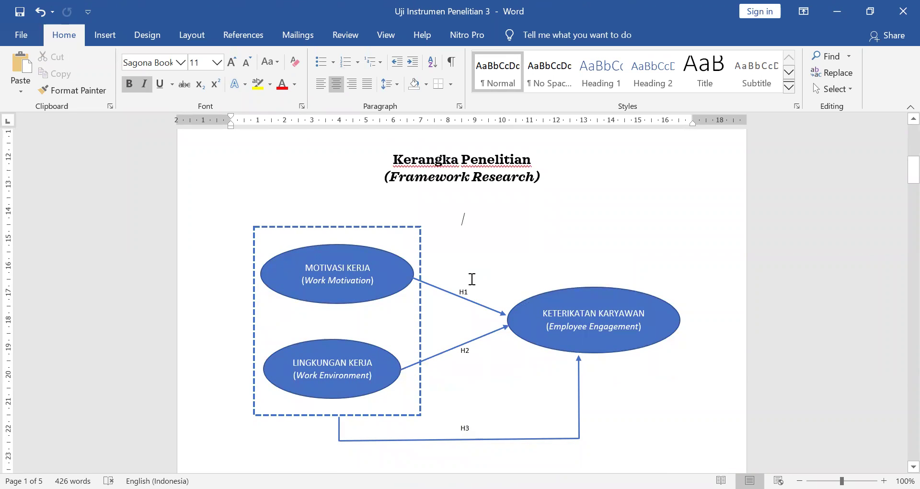
{"action": "scroll", "coordinate": [470, 279], "scroll_direction": "down", "scroll_amount": 1}
{"action": "scroll", "coordinate": [470, 279], "scroll_direction": "down", "scroll_amount": 1}
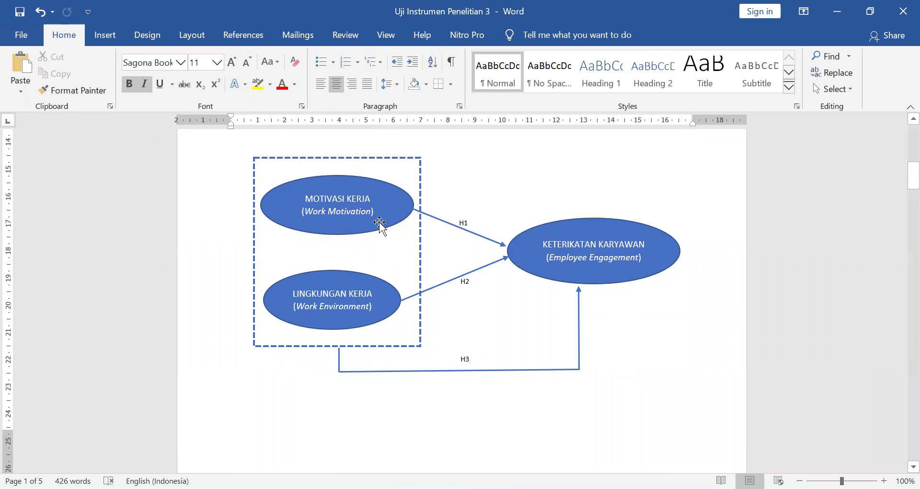
{"action": "triple_click", "coordinate": [372, 199]}
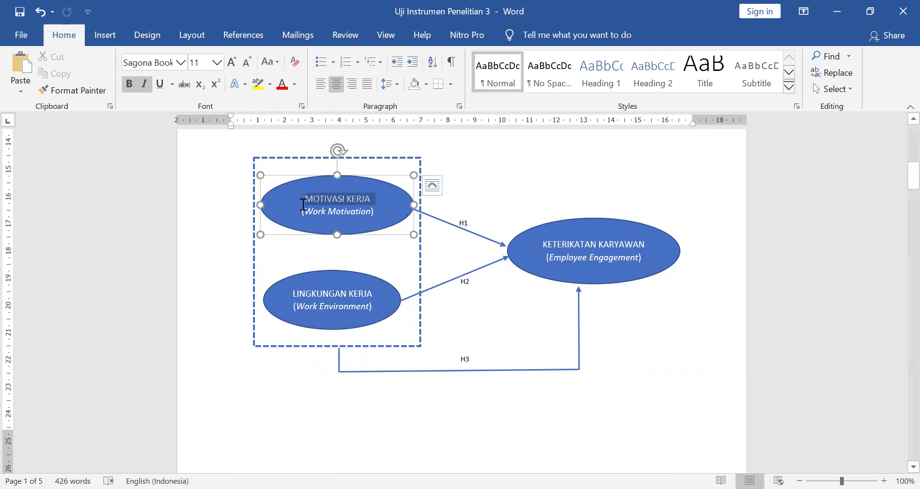
{"action": "left_click_drag", "start_coordinate": [370, 295], "coordinate": [284, 298]}
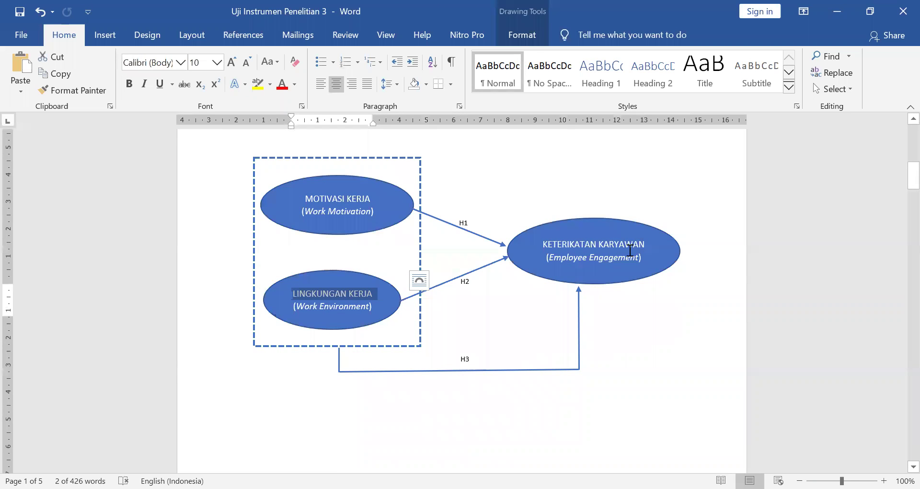
Read the Uji Validitas section on page 2, covering the purpose of the validity test and the method used
{"action": "scroll", "coordinate": [618, 254], "scroll_direction": "down", "scroll_amount": 8}
{"action": "scroll", "coordinate": [614, 256], "scroll_direction": "down", "scroll_amount": 5}
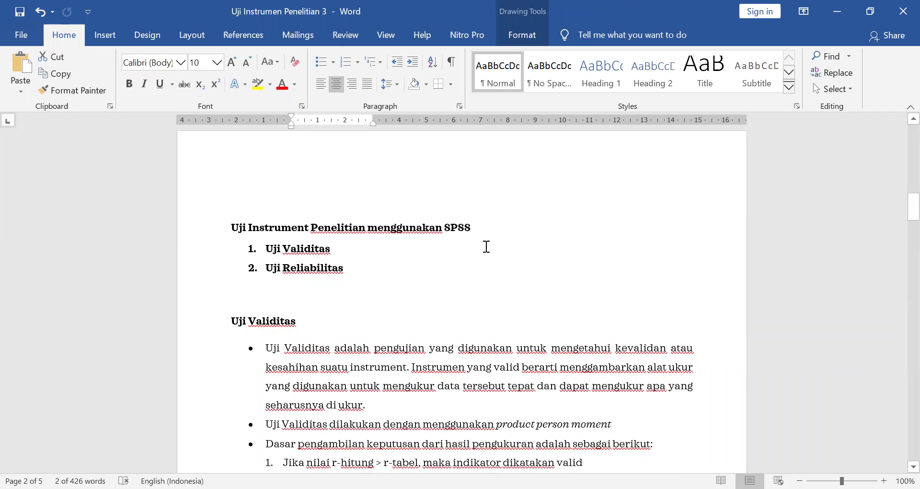
{"action": "scroll", "coordinate": [479, 247], "scroll_direction": "down", "scroll_amount": 1}
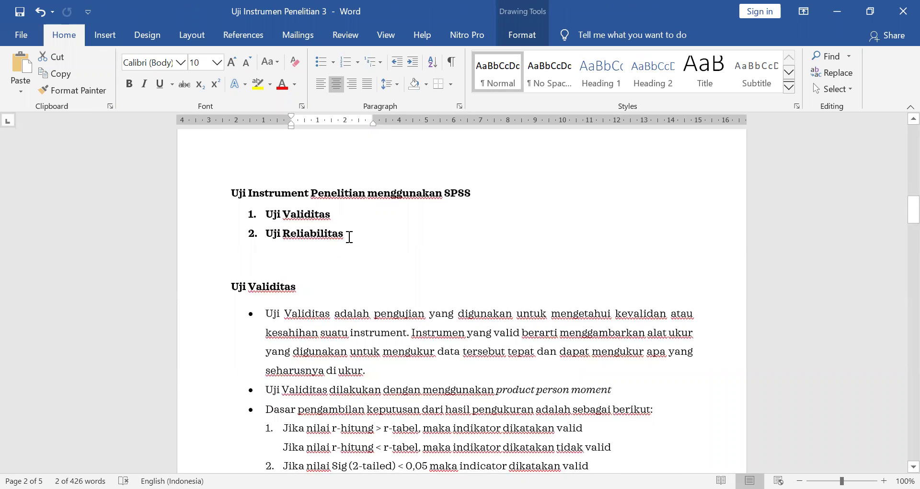
{"action": "scroll", "coordinate": [349, 237], "scroll_direction": "down", "scroll_amount": 3}
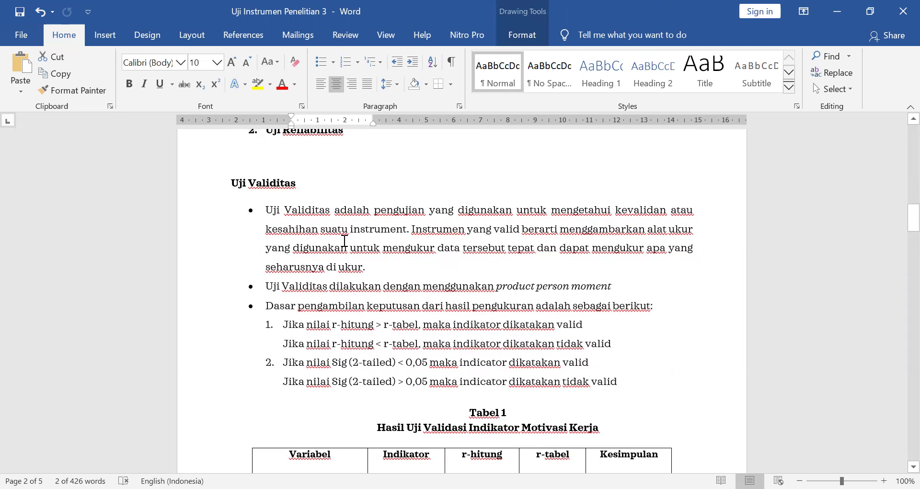
{"action": "scroll", "coordinate": [345, 239], "scroll_direction": "down", "scroll_amount": 1}
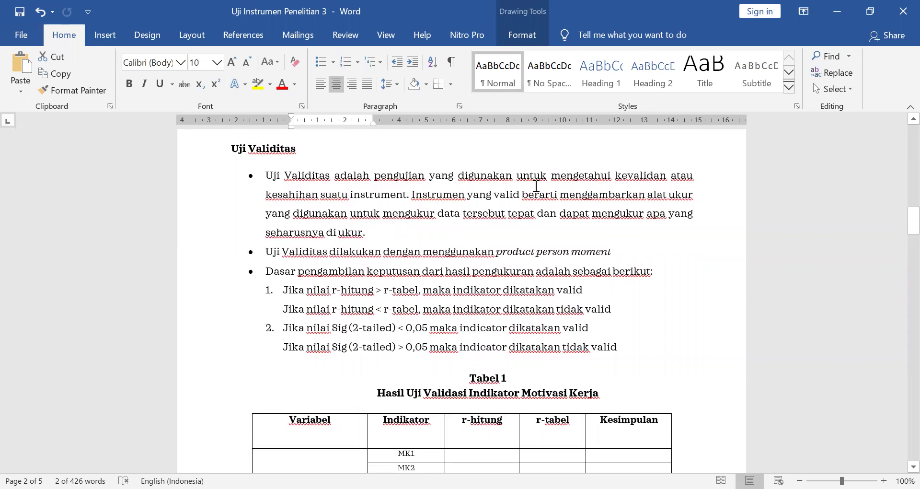
{"action": "mouse_move", "coordinate": [559, 185]}
{"action": "left_mouse_down"}
{"action": "mouse_move", "coordinate": [616, 170]}
{"action": "mouse_move", "coordinate": [676, 172]}
{"action": "left_mouse_up"}
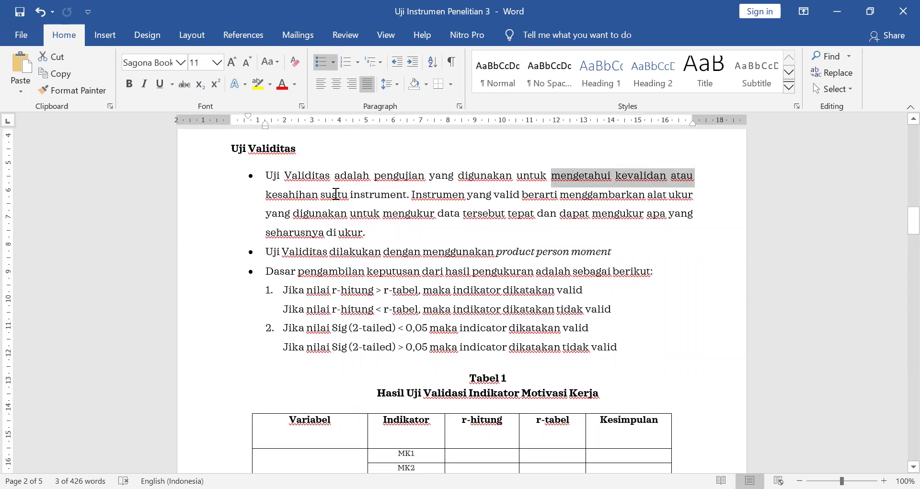
{"action": "left_click", "coordinate": [408, 198]}
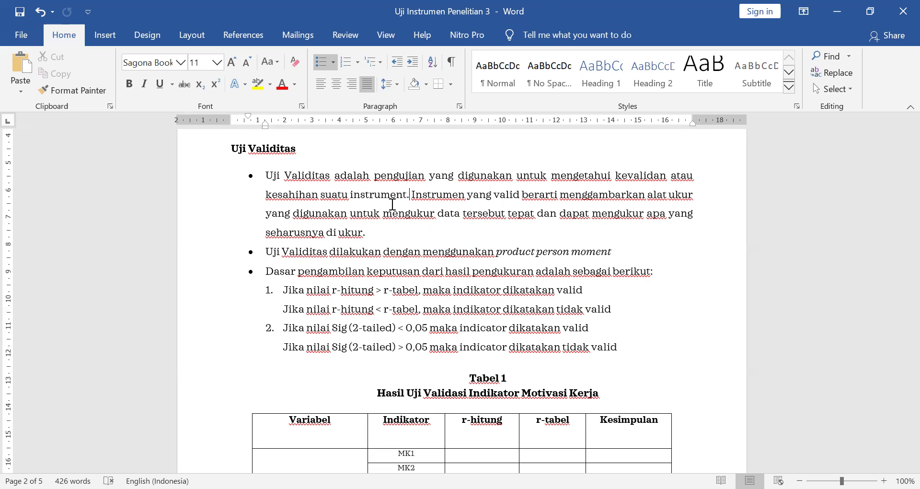
{"action": "scroll", "coordinate": [386, 208], "scroll_direction": "down", "scroll_amount": 1}
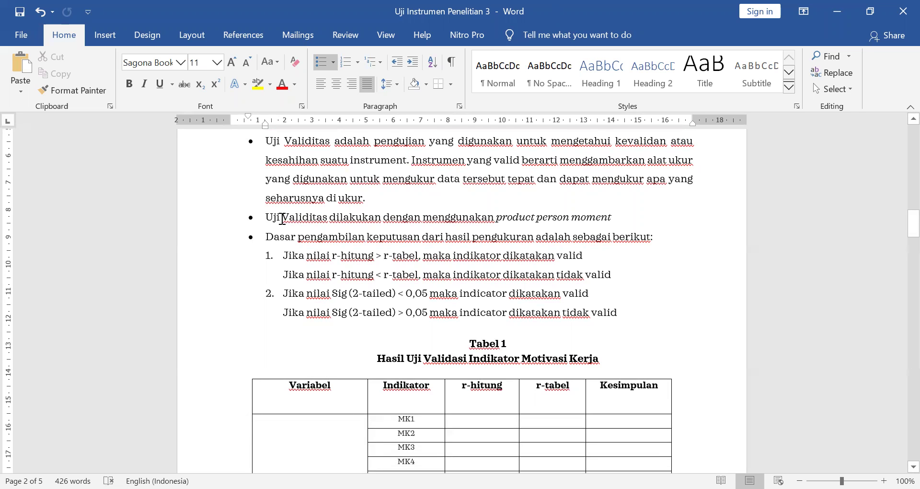
{"action": "scroll", "coordinate": [281, 219], "scroll_direction": "down", "scroll_amount": 1}
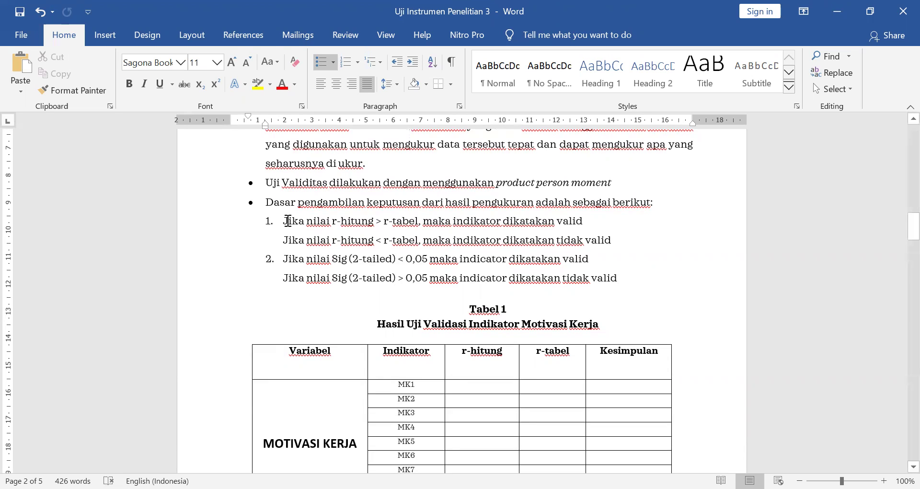
Highlight the validity decision rules one by one, covering r-hitung versus r-tabel and Sig (2-tailed) versus 0,05
{"action": "left_click_drag", "start_coordinate": [283, 222], "coordinate": [565, 219]}
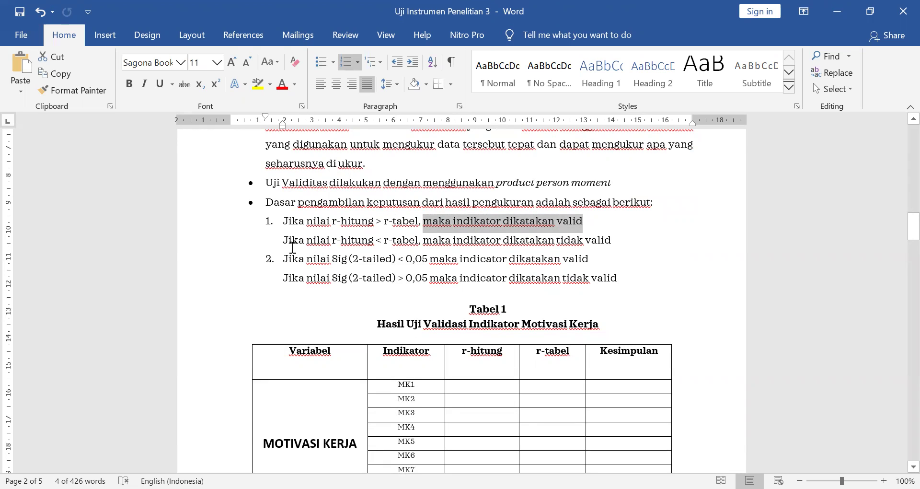
{"action": "left_click_drag", "start_coordinate": [282, 239], "coordinate": [607, 240]}
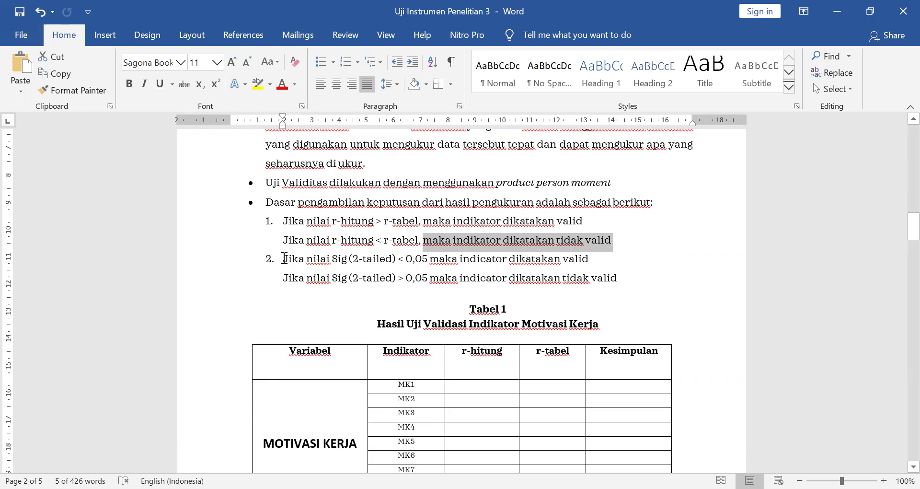
{"action": "left_click_drag", "start_coordinate": [284, 258], "coordinate": [584, 258]}
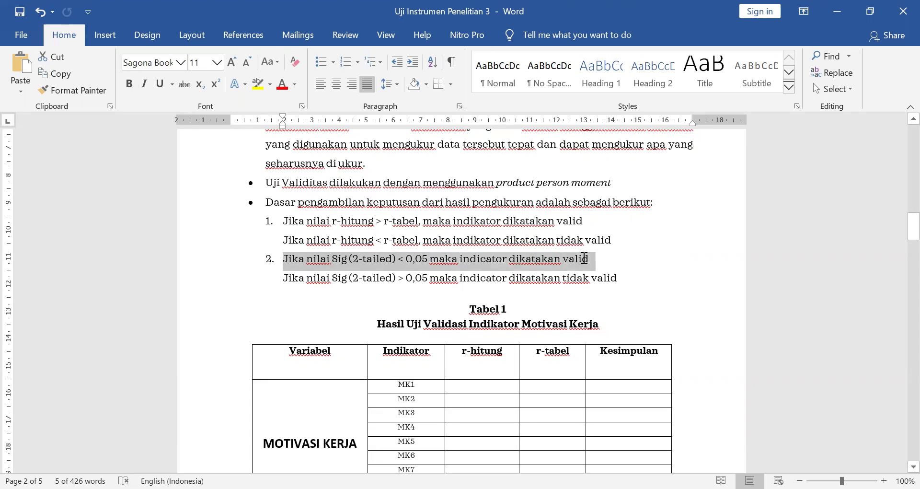
{"action": "left_click_drag", "start_coordinate": [284, 278], "coordinate": [608, 283]}
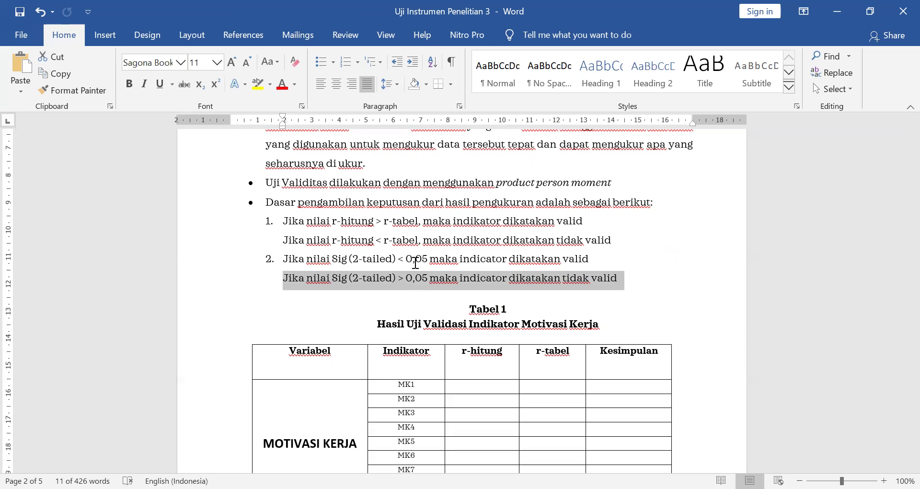
Look through the validity result tables for Motivasi Kerja, Lingkungan Kerja and Keterikatan Karyawan
{"action": "scroll", "coordinate": [415, 262], "scroll_direction": "down", "scroll_amount": 1}
{"action": "scroll", "coordinate": [415, 263], "scroll_direction": "down", "scroll_amount": 1}
{"action": "scroll", "coordinate": [415, 263], "scroll_direction": "down", "scroll_amount": 1}
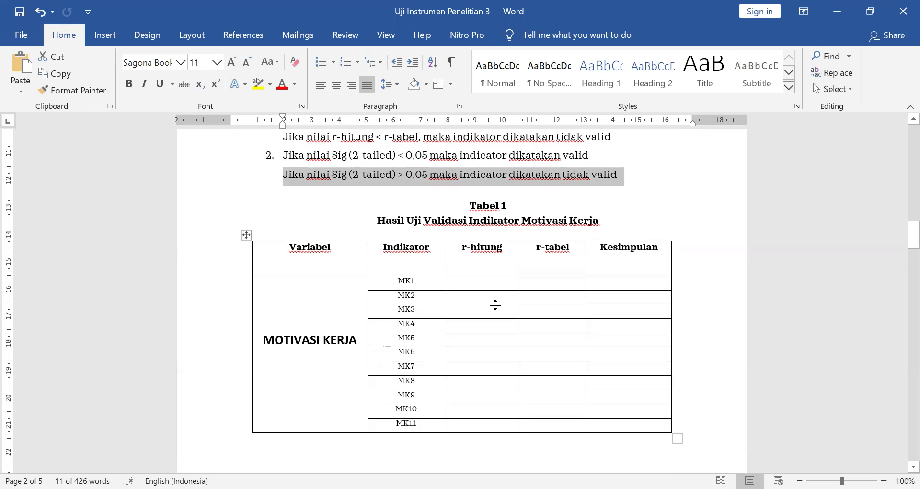
{"action": "scroll", "coordinate": [495, 305], "scroll_direction": "down", "scroll_amount": 11}
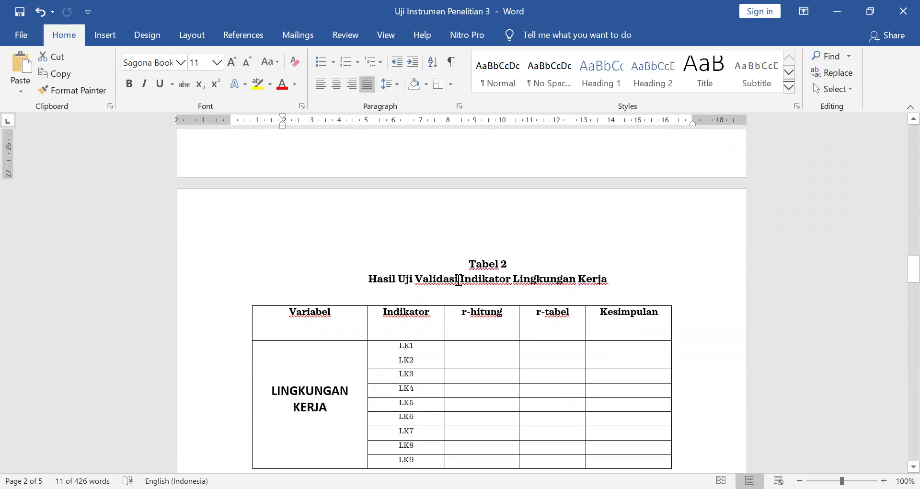
{"action": "scroll", "coordinate": [538, 319], "scroll_direction": "down", "scroll_amount": 7}
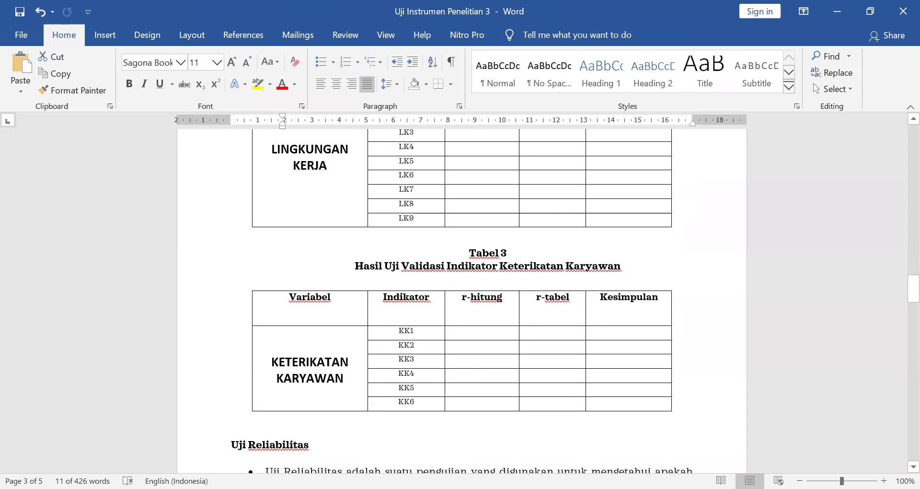
Switch to the Excel questionnaire workbook and check the respondent rows on the Data 300 Responden sheet from first to last
{"action": "key", "text": "alt+Tab"}
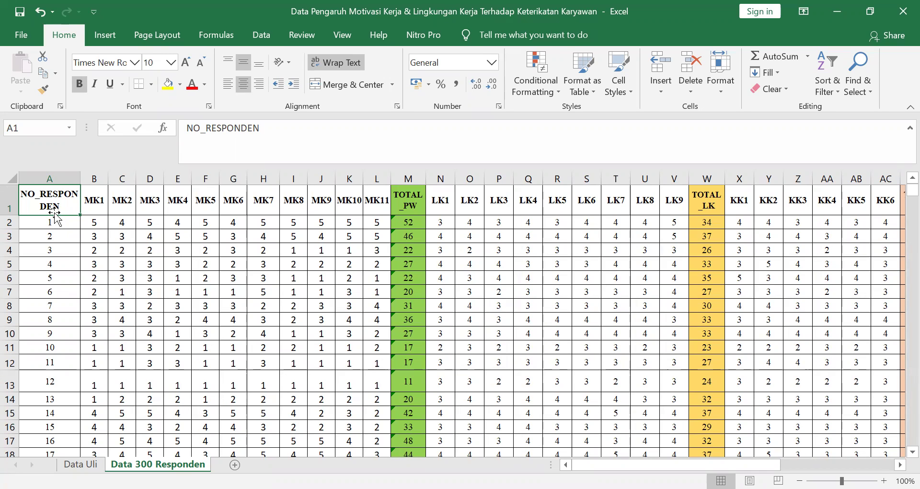
{"action": "scroll", "coordinate": [52, 216], "scroll_direction": "down", "scroll_amount": 15}
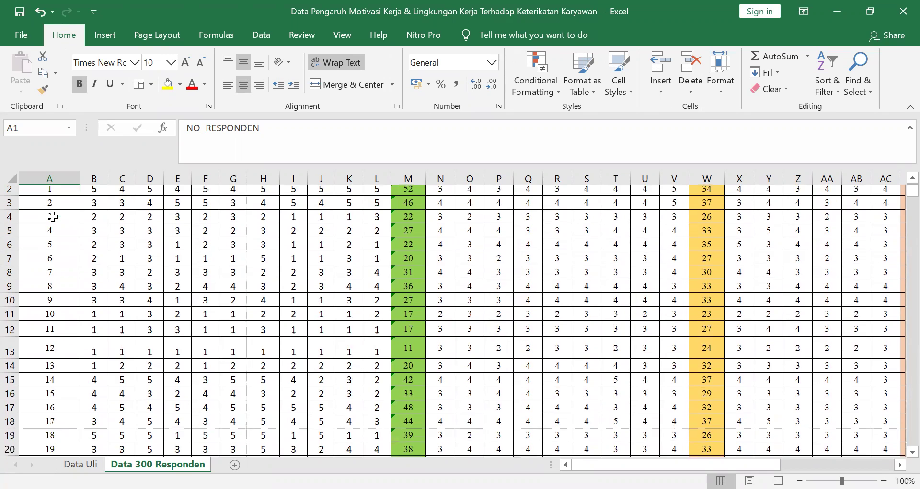
{"action": "scroll", "coordinate": [51, 220], "scroll_direction": "down", "scroll_amount": 20}
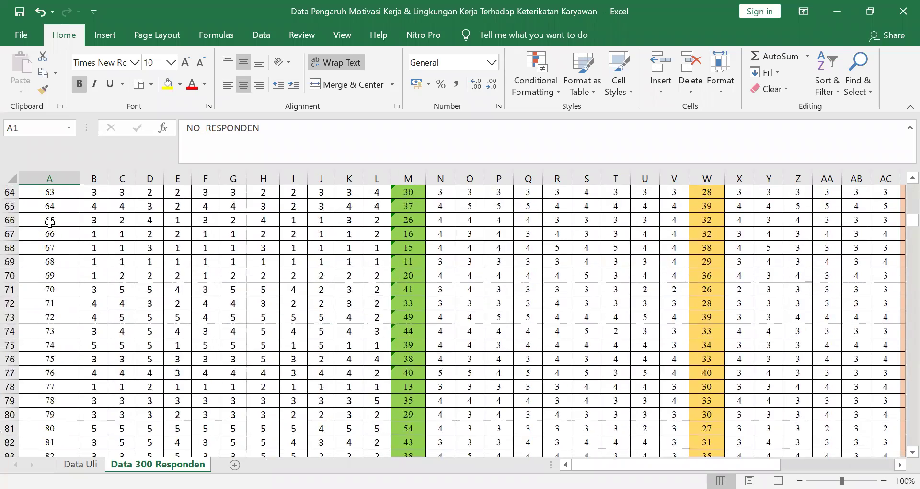
{"action": "scroll", "coordinate": [49, 226], "scroll_direction": "down", "scroll_amount": 20}
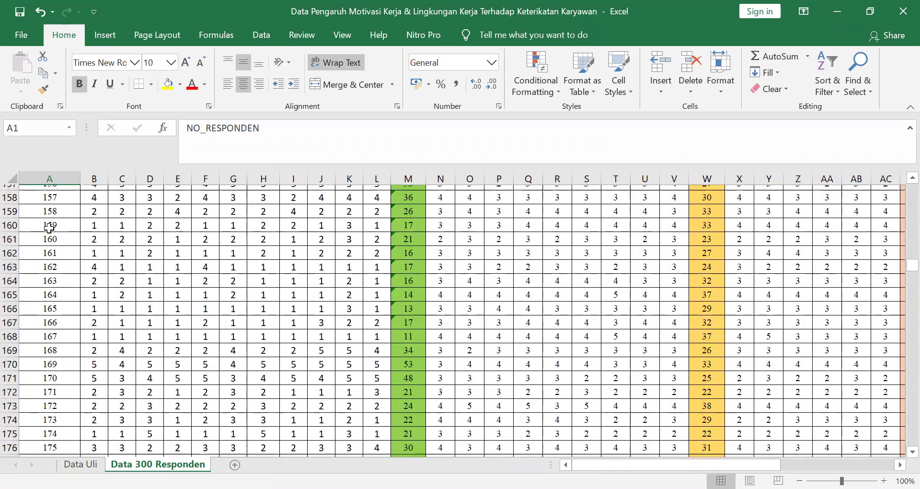
{"action": "scroll", "coordinate": [49, 242], "scroll_direction": "down", "scroll_amount": 20}
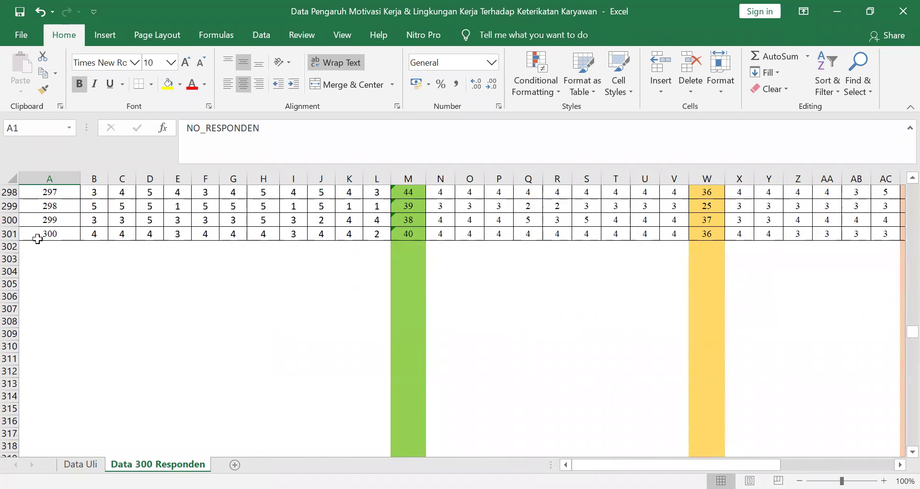
{"action": "left_click", "coordinate": [10, 233]}
{"action": "left_click_drag", "start_coordinate": [913, 331], "coordinate": [910, 192]}
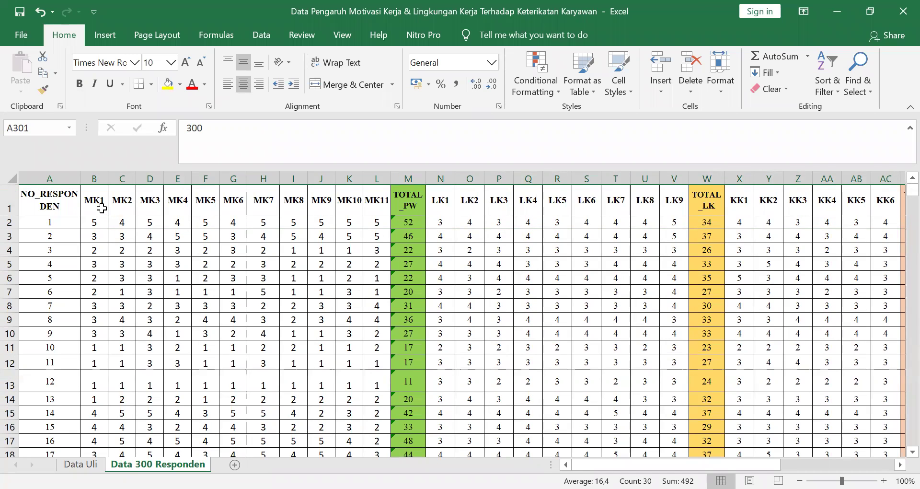
Go through the header groups MK1–MK11, TOTAL_PW, LK1–LK9, TOTAL_LK, KK1–KK6 and TOTAL_KK one by one in the data sheet
{"action": "left_click_drag", "start_coordinate": [101, 201], "coordinate": [367, 204]}
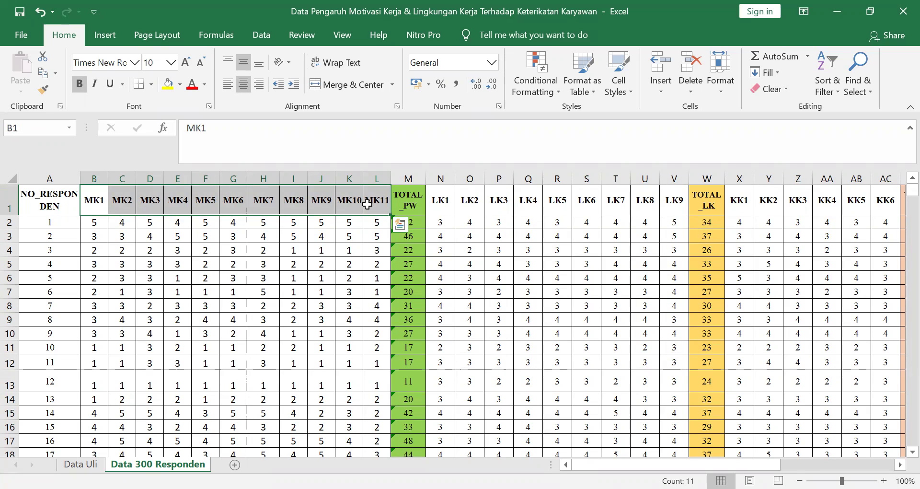
{"action": "left_click", "coordinate": [409, 202]}
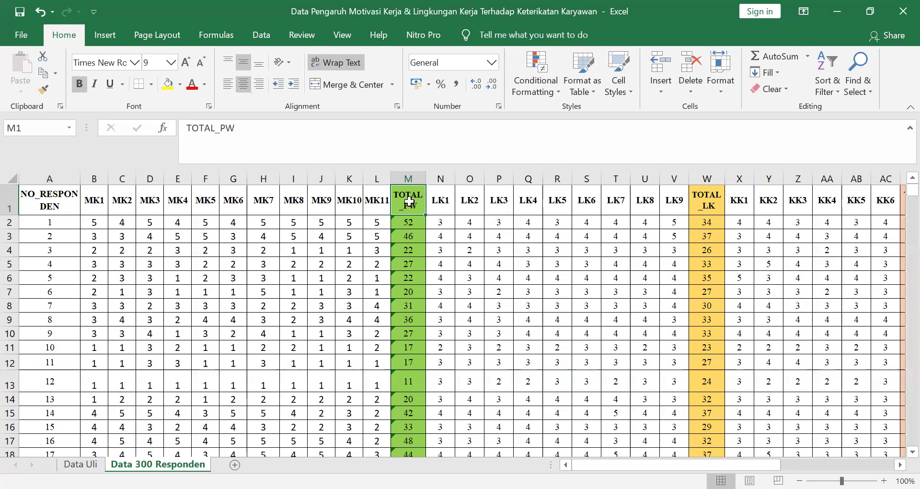
{"action": "left_click_drag", "start_coordinate": [441, 202], "coordinate": [666, 203]}
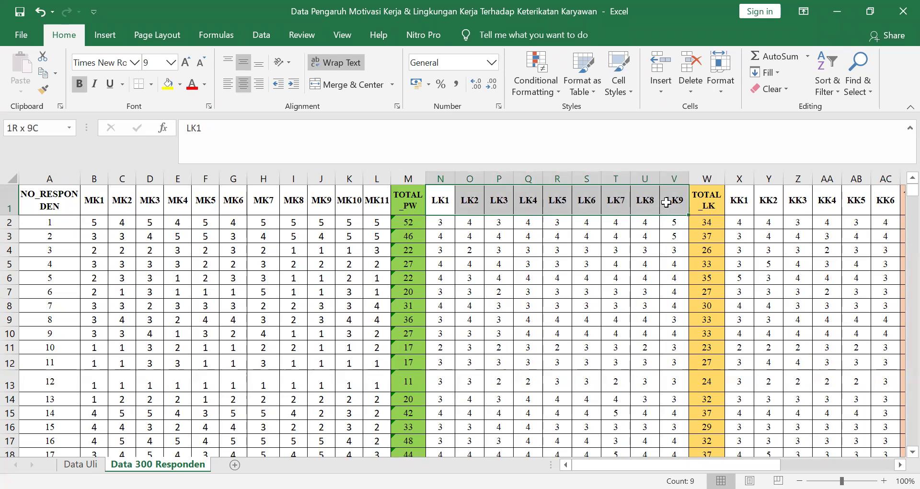
{"action": "left_click", "coordinate": [707, 207]}
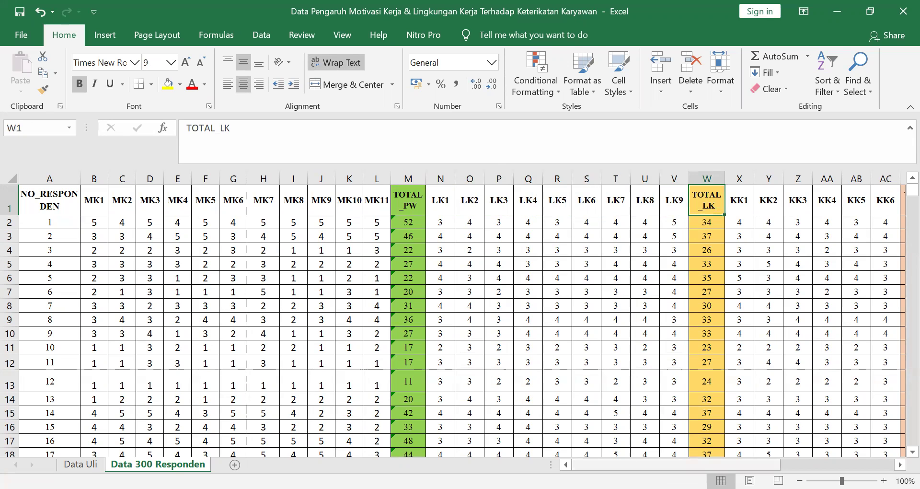
{"action": "scroll", "coordinate": [648, 291], "scroll_direction": "right", "scroll_amount": 5}
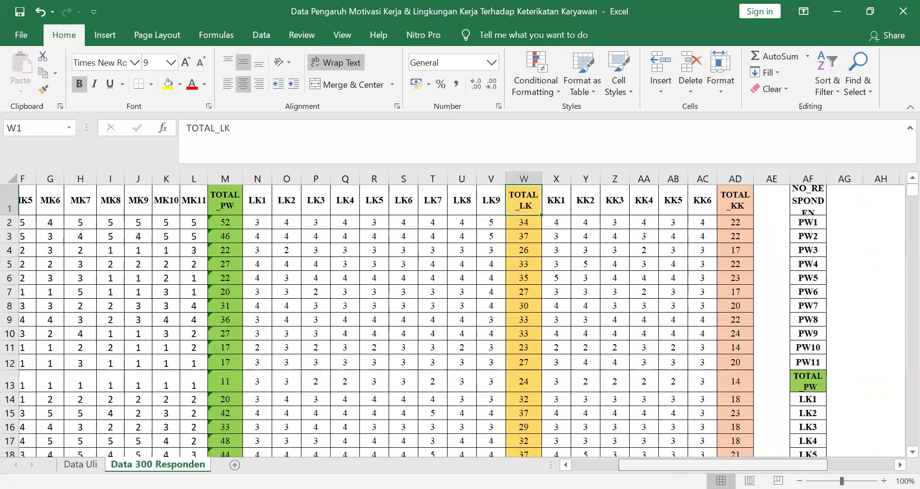
{"action": "left_click", "coordinate": [574, 201]}
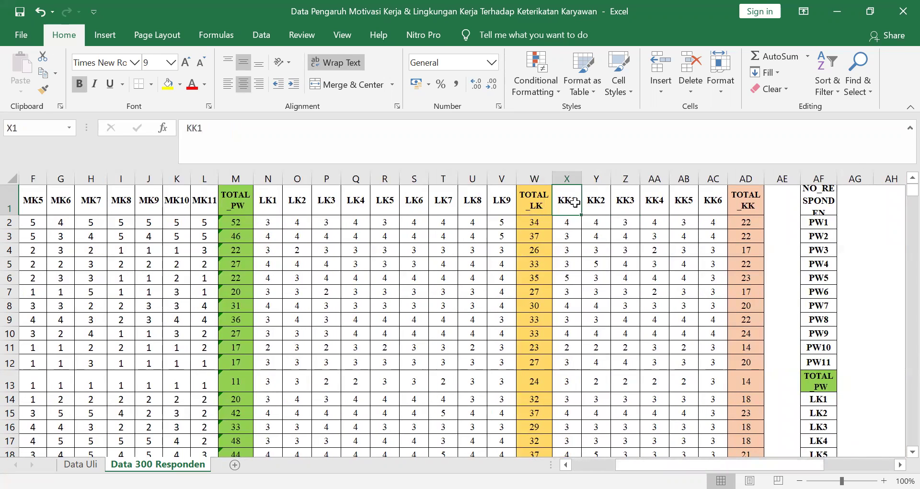
{"action": "left_click_drag", "start_coordinate": [575, 202], "coordinate": [710, 207]}
{"action": "left_click", "coordinate": [742, 203]}
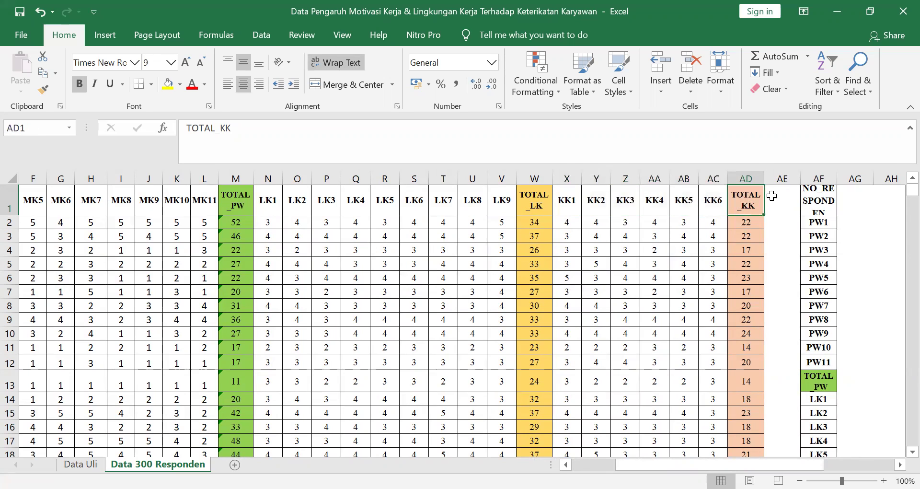
Delete column AF, which holds the old vertical list of variable names, from the Data 300 Responden sheet
{"action": "left_click", "coordinate": [821, 178]}
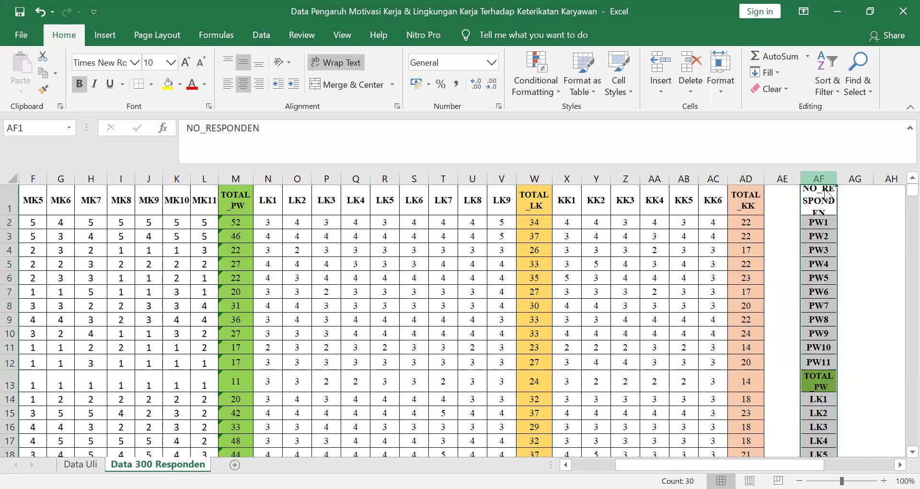
{"action": "right_click", "coordinate": [820, 182]}
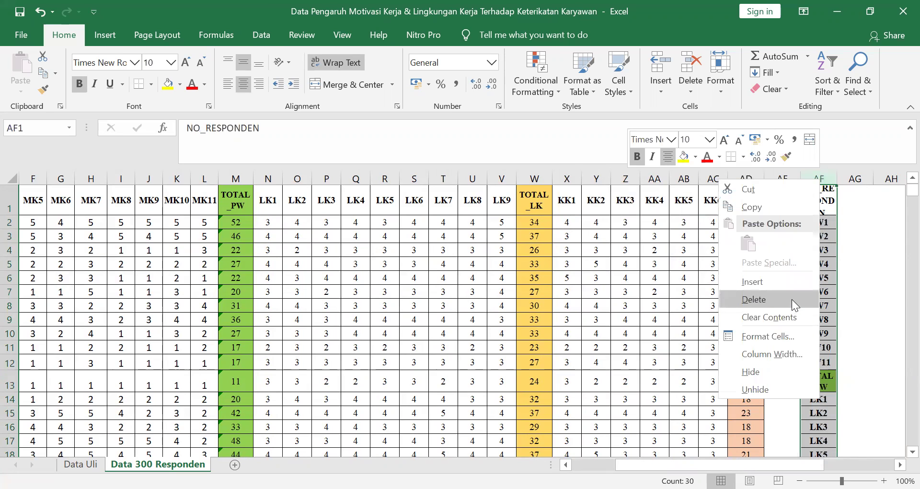
{"action": "left_click", "coordinate": [792, 299]}
{"action": "left_click", "coordinate": [792, 302]}
{"action": "scroll", "coordinate": [792, 302], "scroll_direction": "left", "scroll_amount": 3}
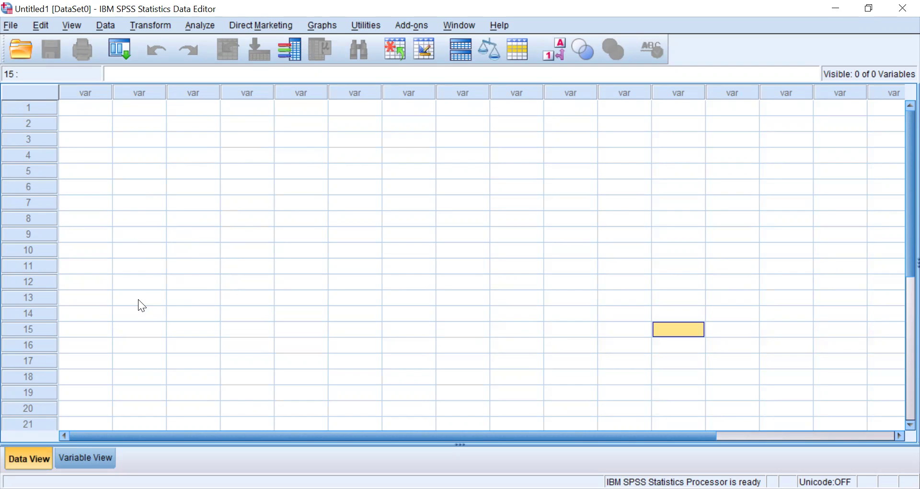
Switch to SPSS and show the Variable View of the empty untitled dataset
{"action": "left_click", "coordinate": [88, 457]}
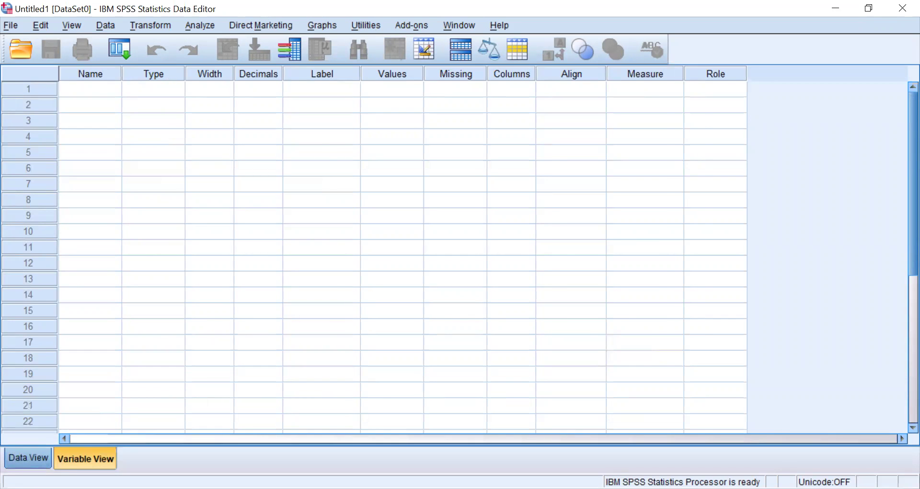
{"action": "key", "text": "ctrl+t"}
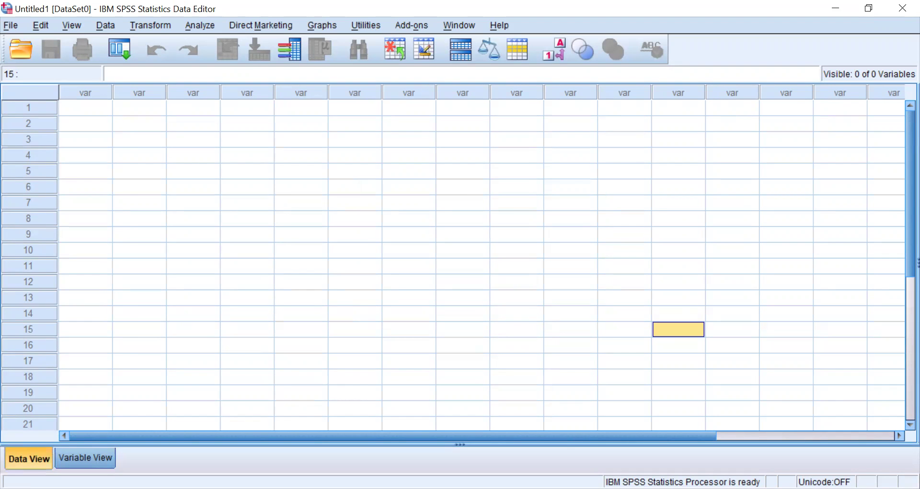
{"action": "key", "text": "ctrl+t"}
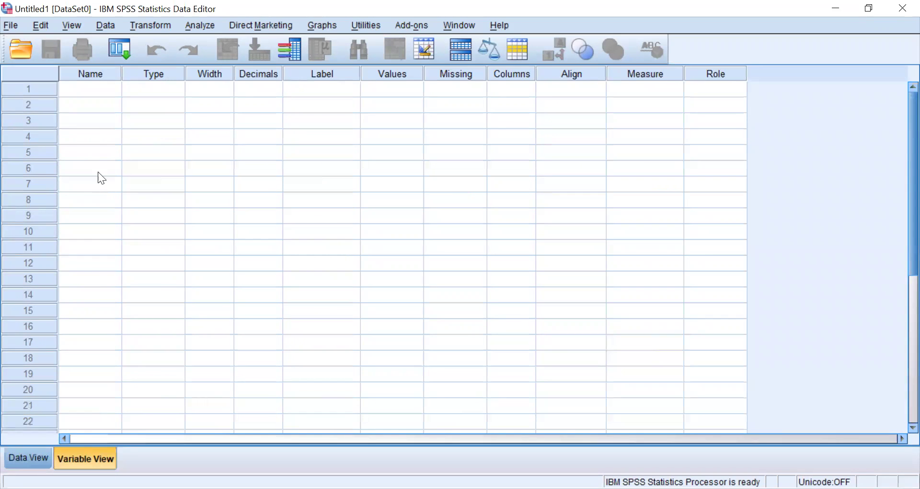
Define the first variable with the name No_Responden
{"action": "left_click", "coordinate": [96, 96]}
{"action": "type", "text": "No"}
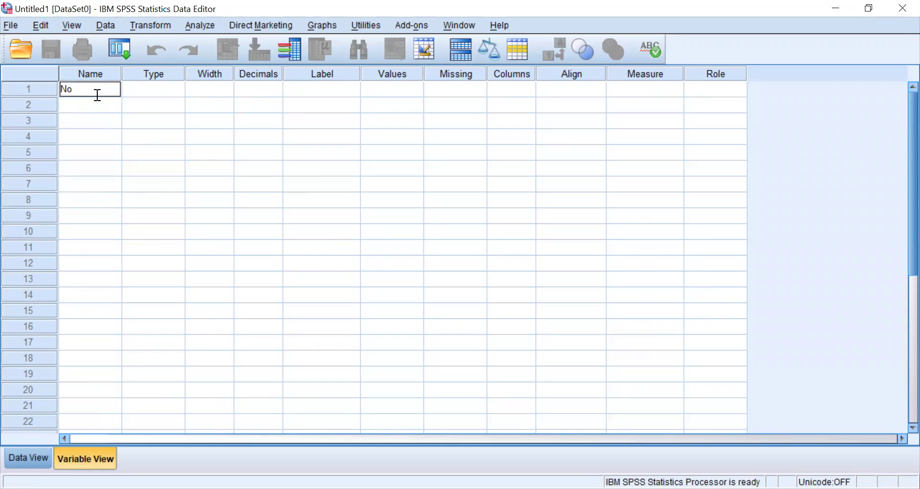
{"action": "type", "text": "_Responden"}
{"action": "key", "text": "Return"}
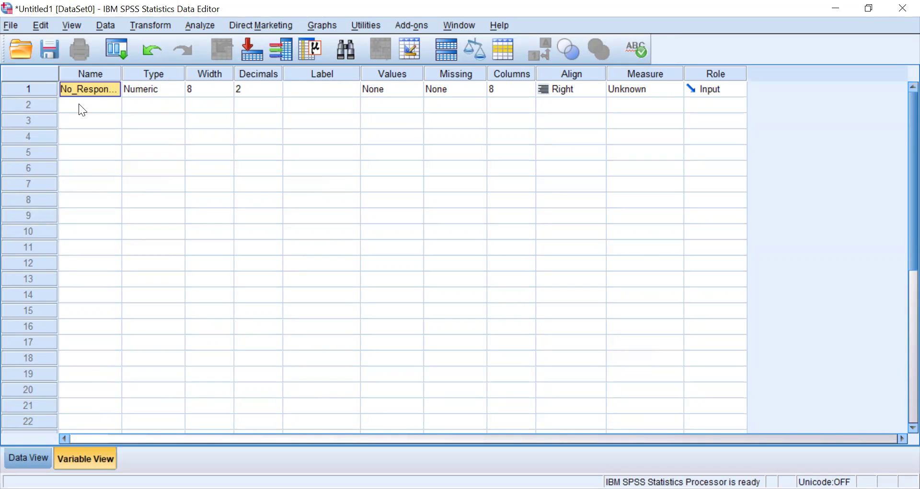
Try renaming the first variable to "No Responden" with a space, and re-enter its name as No_Responden
{"action": "left_click", "coordinate": [78, 109]}
{"action": "left_click", "coordinate": [81, 91]}
{"action": "type", "text": "No Responden"}
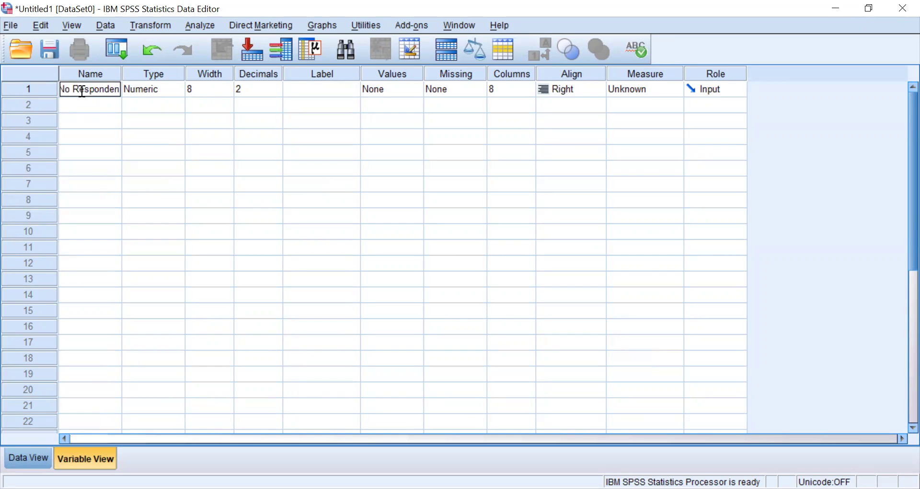
{"action": "key", "text": "Return"}
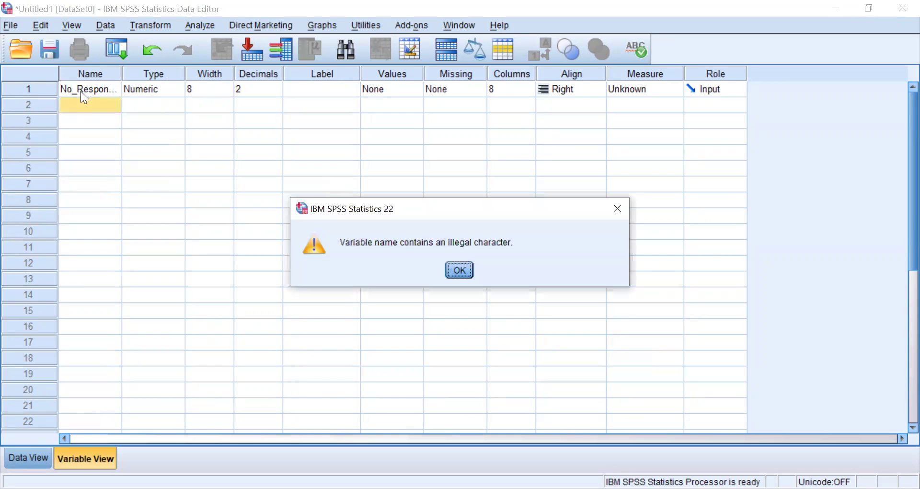
{"action": "key", "text": "Return"}
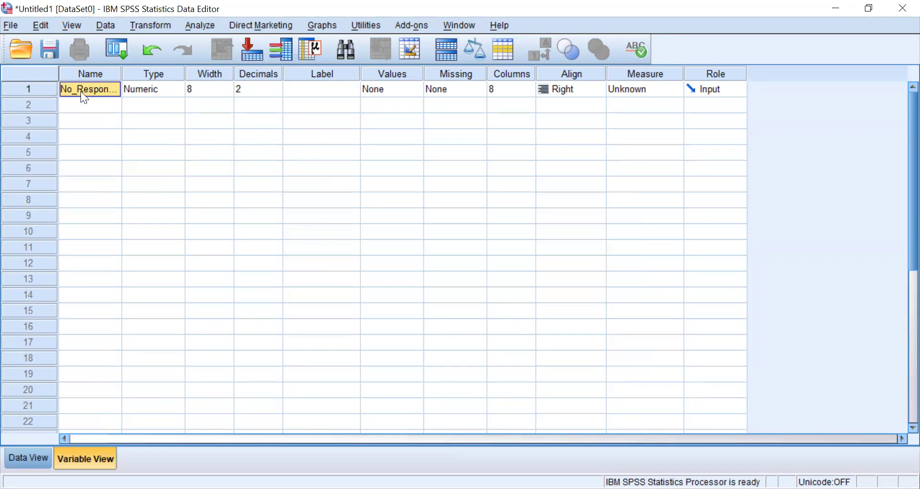
{"action": "type", "text": "No_Responden"}
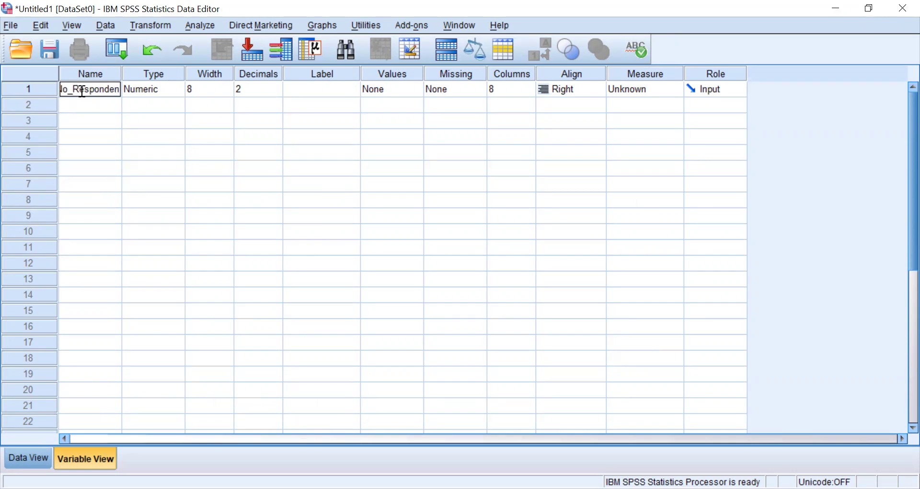
{"action": "key", "text": "Return"}
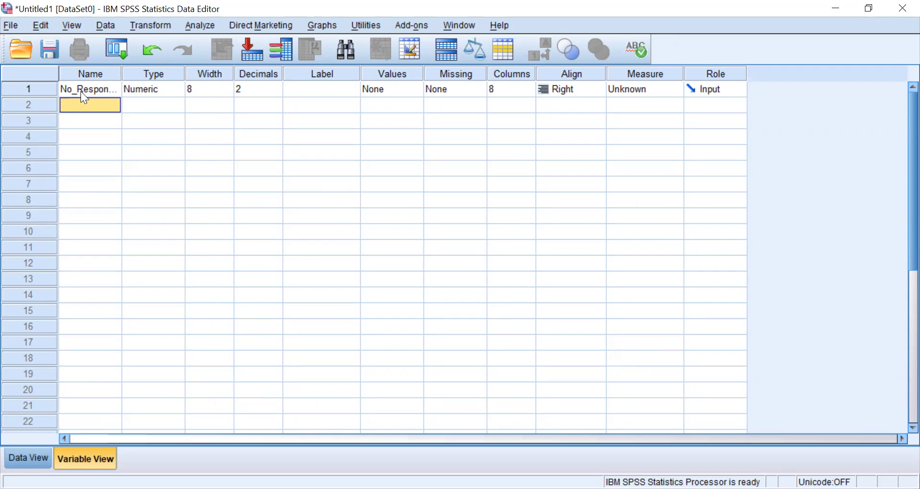
Add the variables MK1, MK2 and MK3 below No_Responden
{"action": "type", "text": "MK1"}
{"action": "key", "text": "Return"}
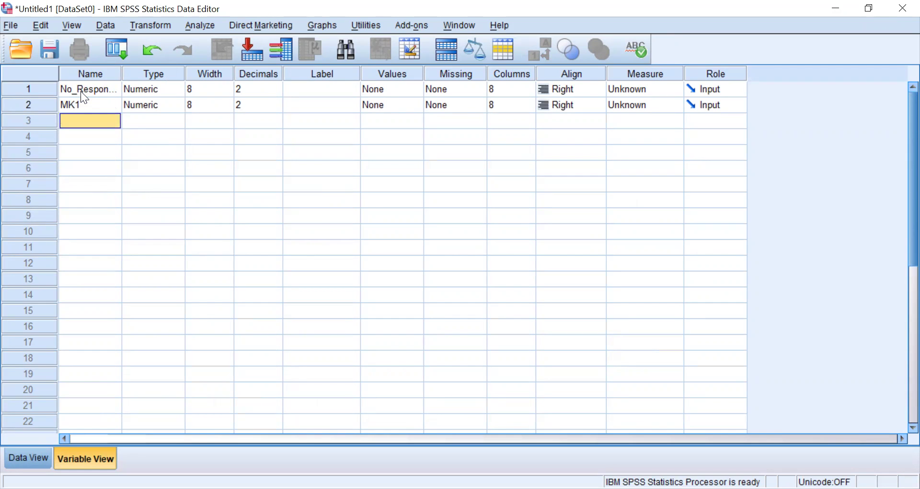
{"action": "type", "text": "MK2"}
{"action": "key", "text": "Return"}
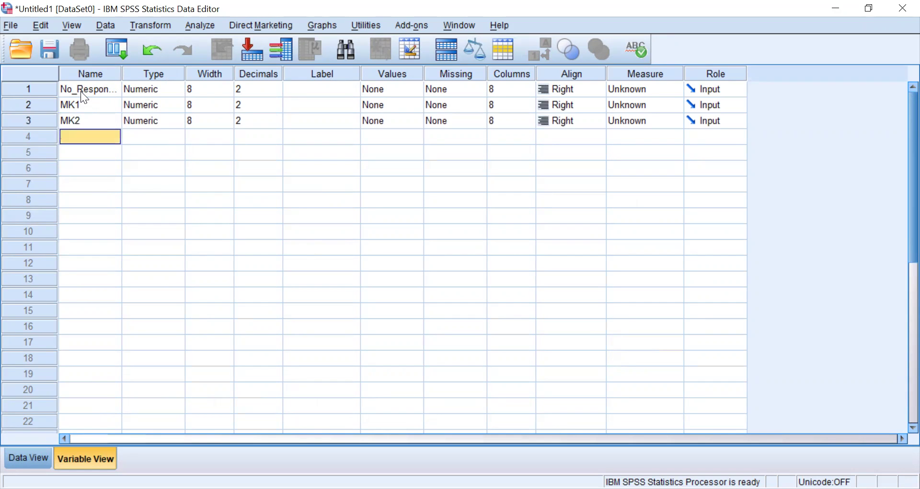
{"action": "type", "text": "MK3"}
{"action": "key", "text": "Return"}
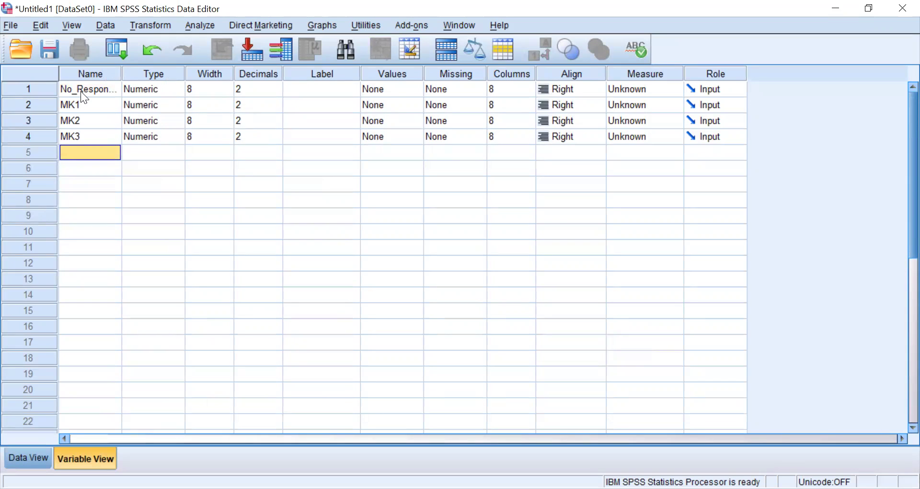
Delete the four manually entered variables, No_Responden through MK3, from the variable list
{"action": "left_click_drag", "start_coordinate": [48, 90], "coordinate": [44, 133]}
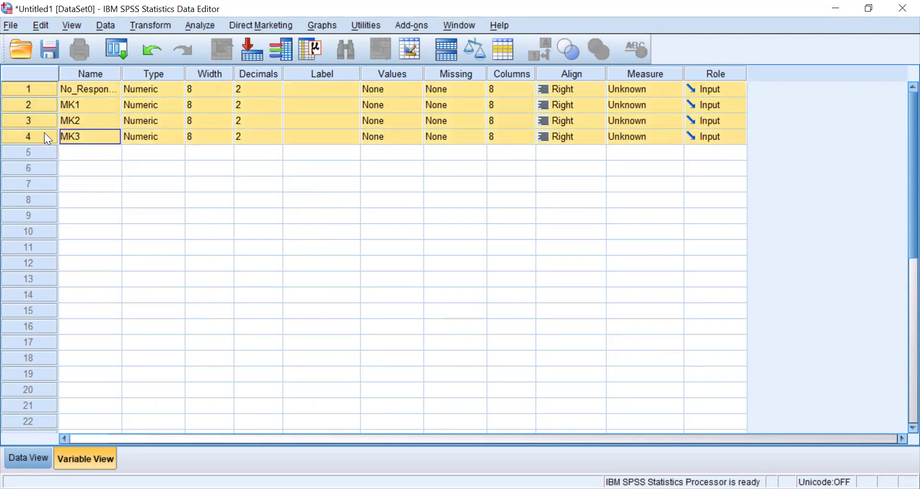
{"action": "right_click", "coordinate": [44, 132]}
{"action": "left_click", "coordinate": [72, 181]}
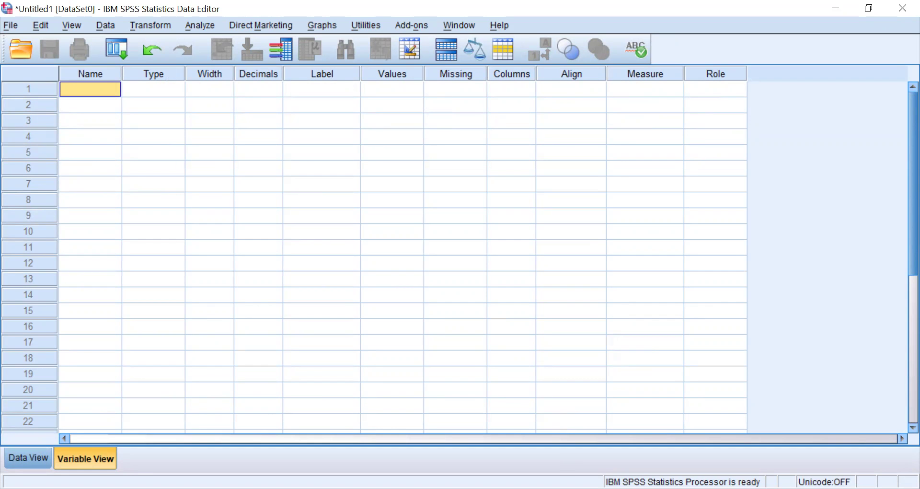
Switch to the Excel workbook and copy the header row from NO_RESPONDEN in A1 through TOTAL_KK in AD1
{"action": "key", "text": "alt+Tab"}
{"action": "left_click", "coordinate": [45, 200]}
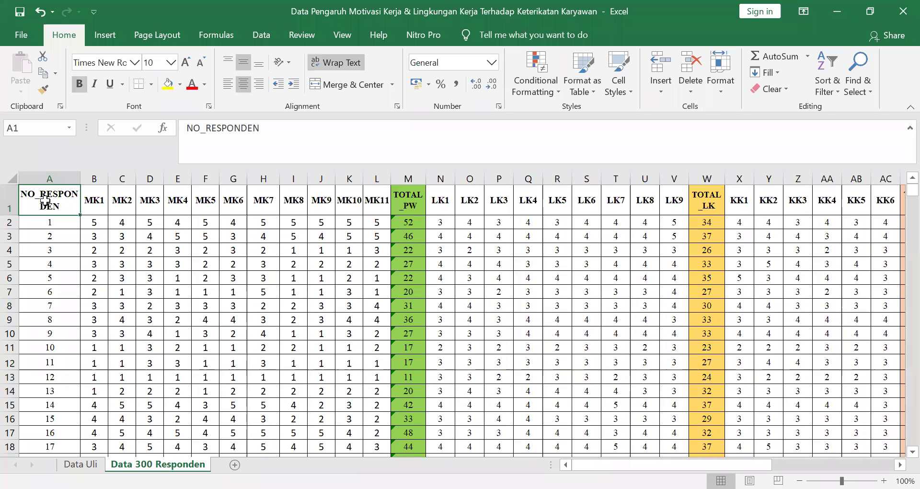
{"action": "key", "text": "shift+Right"}
{"action": "key", "text": "shift+Right"}
{"action": "key", "text": "shift+Right"}
{"action": "key", "text": "shift+Right"}
{"action": "key", "text": "shift+Right"}
{"action": "key", "text": "shift+Right"}
{"action": "key", "text": "shift+Right"}
{"action": "key", "text": "shift+Right"}
{"action": "key", "text": "shift+Right"}
{"action": "key", "text": "shift+Right"}
{"action": "key", "text": "shift+Right"}
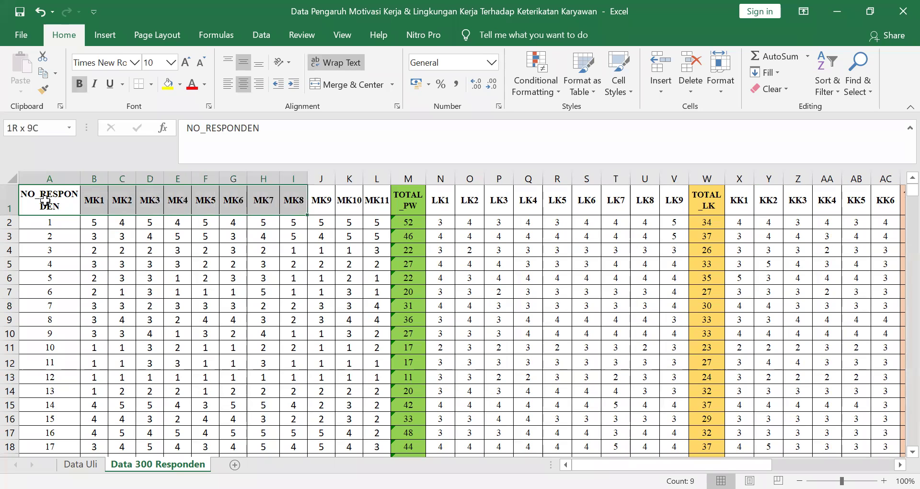
{"action": "key", "text": "shift+Right"}
{"action": "key", "text": "shift+Right"}
{"action": "key", "text": "shift+Right"}
{"action": "key", "text": "shift+Right"}
{"action": "key", "text": "shift+Right"}
{"action": "key", "text": "shift+Right"}
{"action": "key", "text": "shift+Right"}
{"action": "key", "text": "shift+Right"}
{"action": "key", "text": "shift+Right"}
{"action": "key", "text": "shift+Right"}
{"action": "key", "text": "shift+Right"}
{"action": "key", "text": "shift+Right"}
{"action": "key", "text": "shift+Right"}
{"action": "key", "text": "shift+Right"}
{"action": "key", "text": "shift+Right"}
{"action": "key", "text": "shift+Right"}
{"action": "key", "text": "shift+Right"}
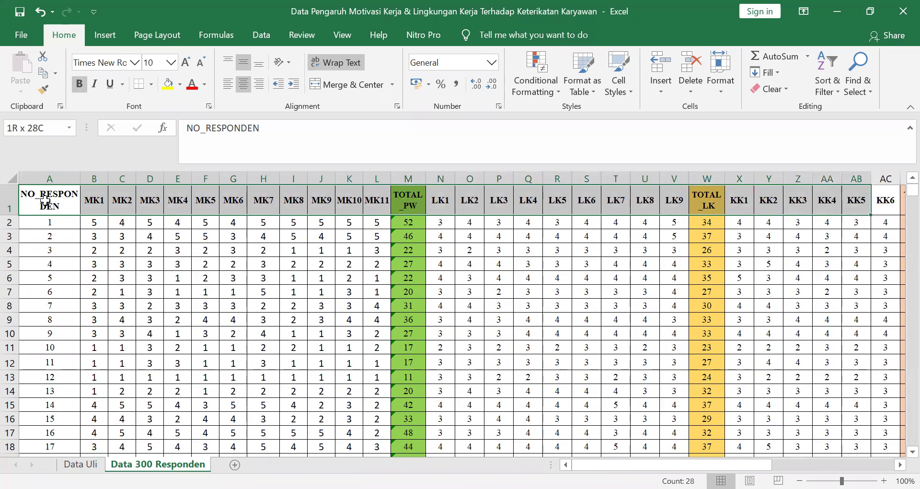
{"action": "key", "text": "ctrl+c"}
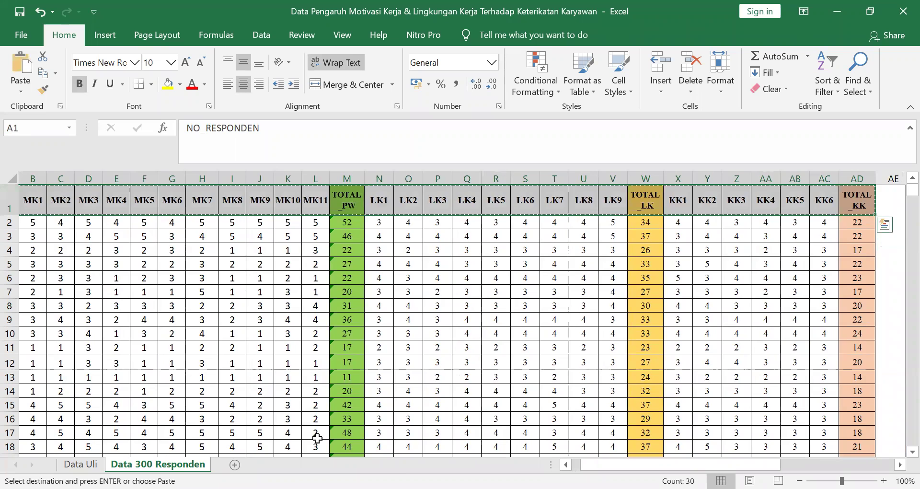
Paste the copied headers transposed into a vertical list starting at AF1, and widen column AF to fit the variable names
{"action": "scroll", "coordinate": [681, 465], "scroll_direction": "right", "scroll_amount": 5}
{"action": "scroll", "coordinate": [741, 289], "scroll_direction": "right", "scroll_amount": 1}
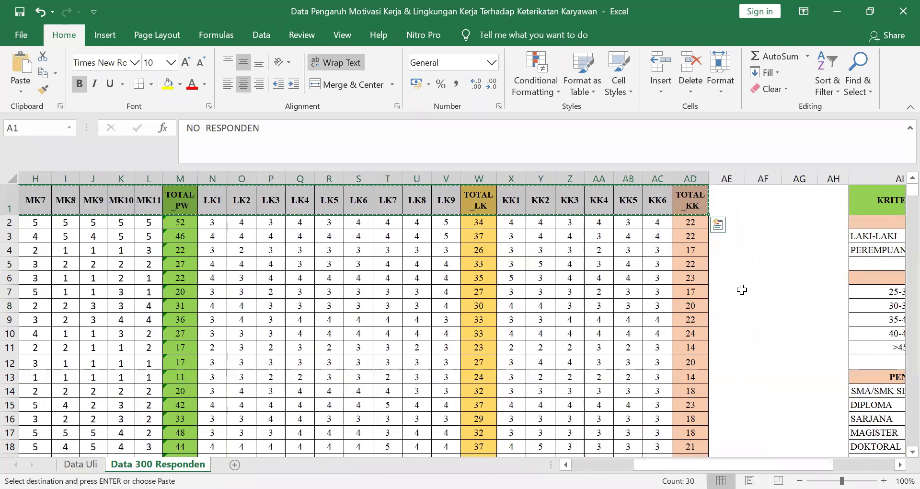
{"action": "left_click", "coordinate": [757, 195]}
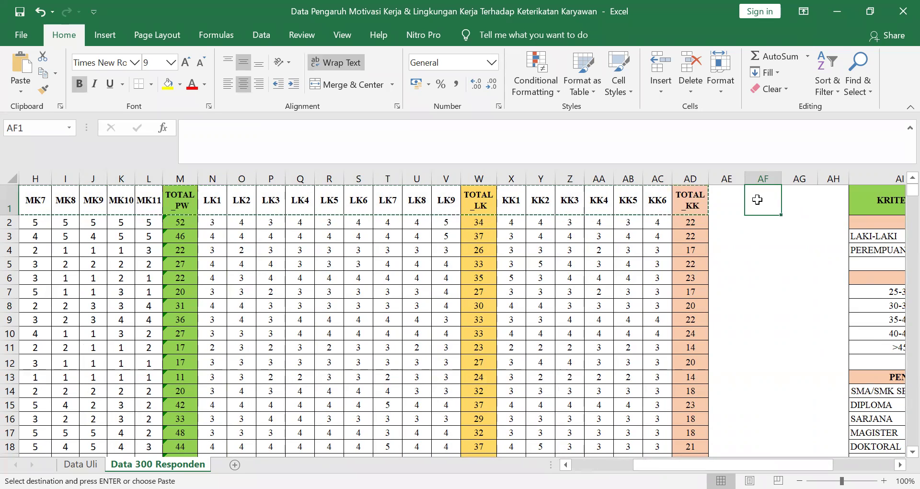
{"action": "right_click", "coordinate": [757, 201]}
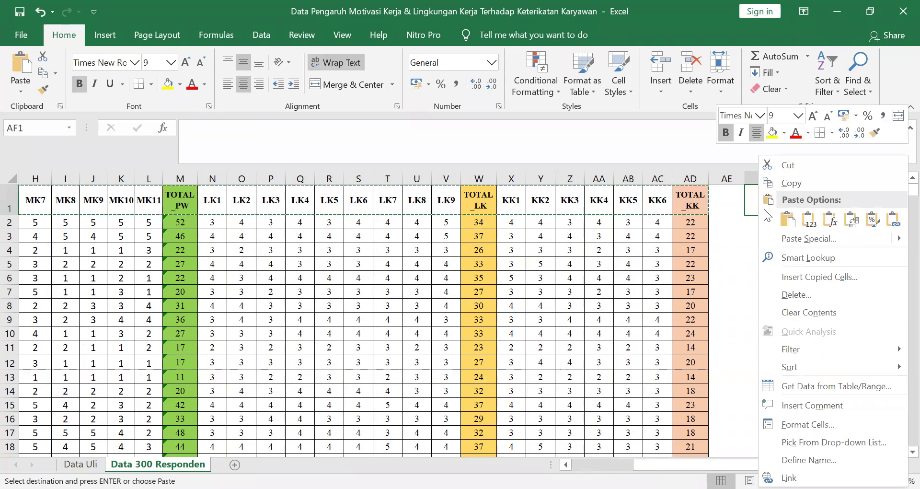
{"action": "left_click", "coordinate": [786, 239]}
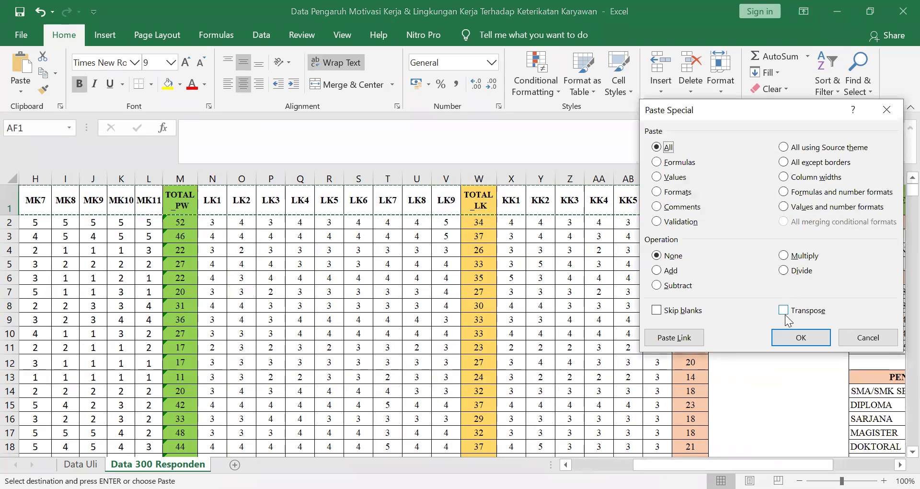
{"action": "left_click", "coordinate": [783, 310]}
{"action": "left_click", "coordinate": [795, 337]}
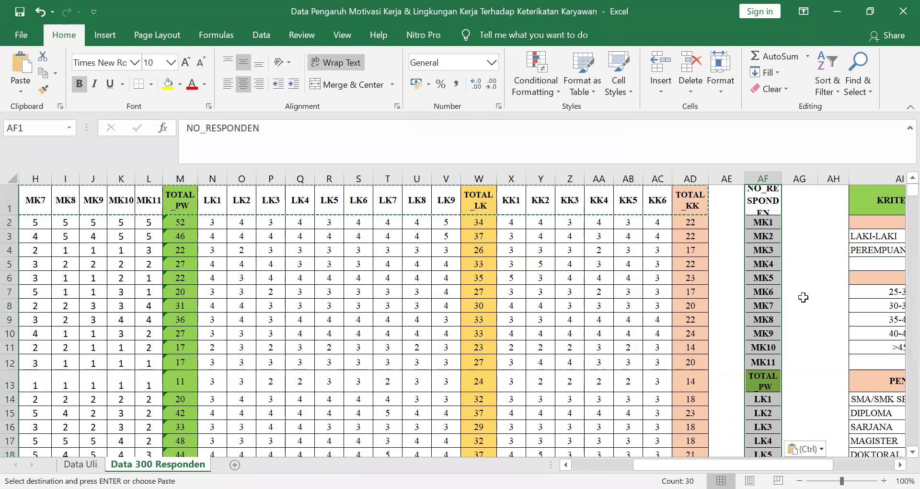
{"action": "left_click_drag", "start_coordinate": [782, 179], "coordinate": [842, 178]}
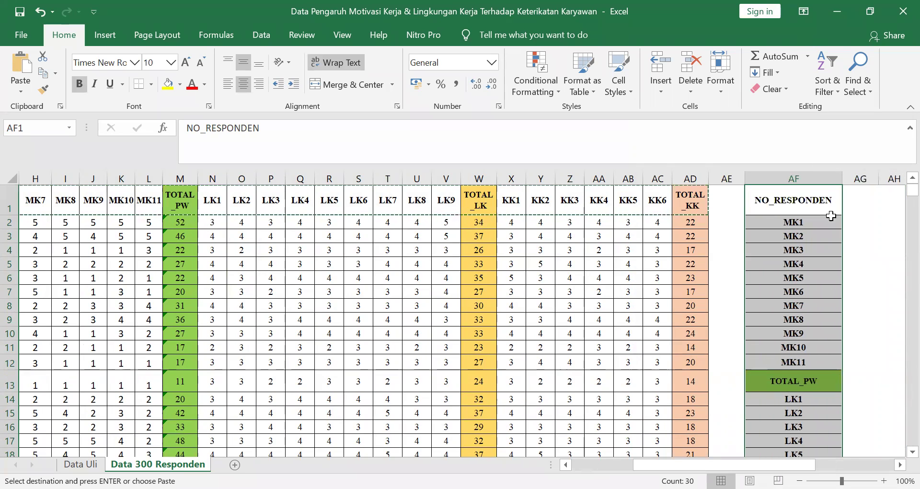
Copy the vertical list of variable names from NO_RESPONDEN in AF1 through TOTAL_KK in AF30
{"action": "left_click", "coordinate": [785, 212]}
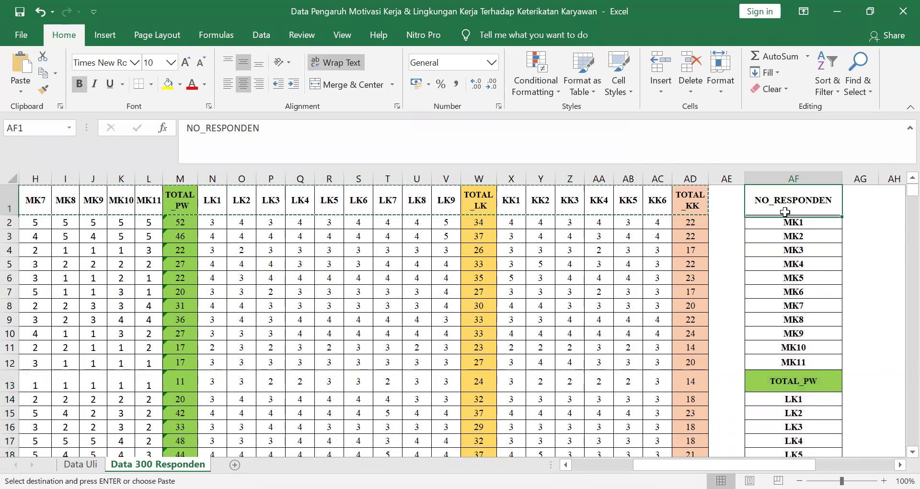
{"action": "key", "text": "Escape"}
{"action": "key", "text": "shift+Down"}
{"action": "key", "text": "shift+Down"}
{"action": "key", "text": "shift+Down"}
{"action": "key", "text": "shift+Down"}
{"action": "key", "text": "shift+Down"}
{"action": "key", "text": "shift+Down"}
{"action": "key", "text": "shift+Down"}
{"action": "key", "text": "shift+Down"}
{"action": "key", "text": "shift+Down"}
{"action": "key", "text": "shift+Down"}
{"action": "key", "text": "shift+Down"}
{"action": "key", "text": "shift+Down"}
{"action": "key", "text": "shift+Down"}
{"action": "key", "text": "shift+Down"}
{"action": "key", "text": "shift+Down"}
{"action": "key", "text": "shift+Down"}
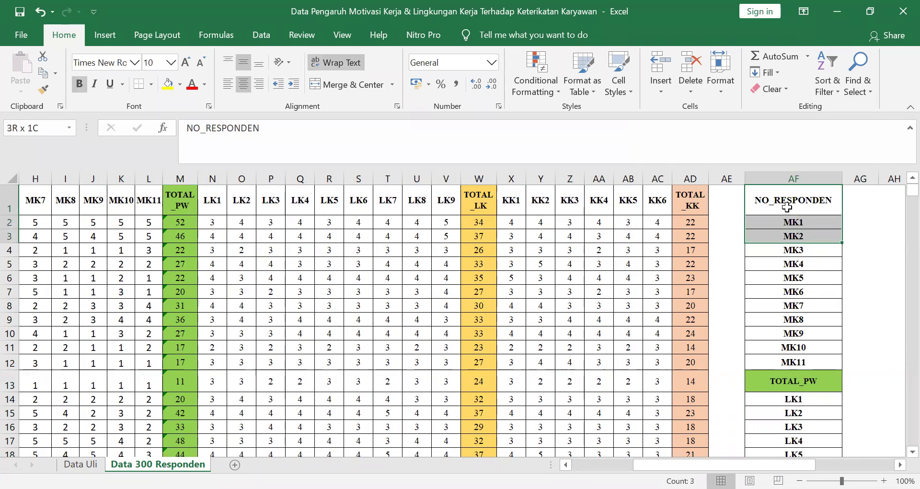
{"action": "key", "text": "shift+Down"}
{"action": "key", "text": "shift+Down"}
{"action": "key", "text": "shift+Down"}
{"action": "key", "text": "shift+Down"}
{"action": "key", "text": "shift+Down"}
{"action": "key", "text": "shift+Down"}
{"action": "key", "text": "shift+Down"}
{"action": "key", "text": "shift+Down"}
{"action": "key", "text": "shift+Down"}
{"action": "key", "text": "shift+Down"}
{"action": "key", "text": "shift+Down"}
{"action": "key", "text": "shift+Down"}
{"action": "key", "text": "shift+Down"}
{"action": "key", "text": "shift+Down"}
{"action": "key", "text": "shift+Down"}
{"action": "key", "text": "shift+Down"}
{"action": "key", "text": "shift+Down"}
{"action": "key", "text": "shift+Down"}
{"action": "key", "text": "shift+Down"}
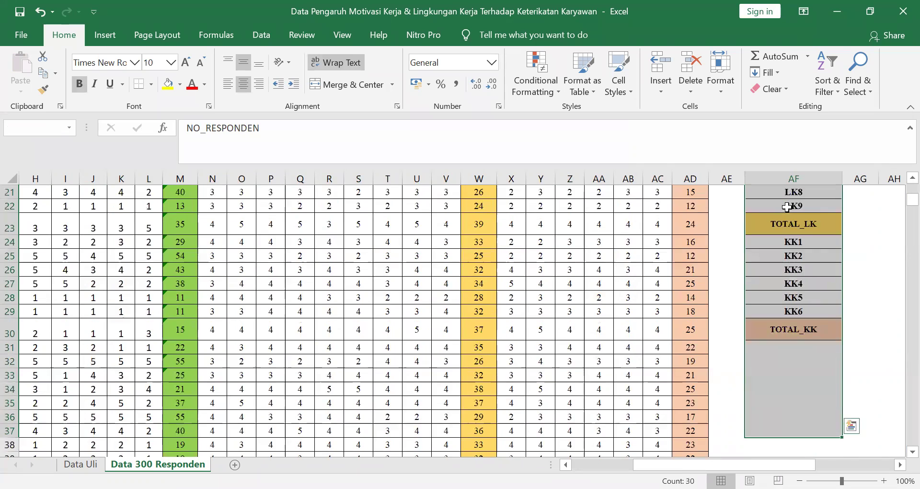
{"action": "key", "text": "shift+Up"}
{"action": "key", "text": "shift+Up"}
{"action": "key", "text": "shift+Up"}
{"action": "key", "text": "shift+Up"}
{"action": "key", "text": "shift+Up"}
{"action": "key", "text": "shift+Up"}
{"action": "key", "text": "ctrl+c"}
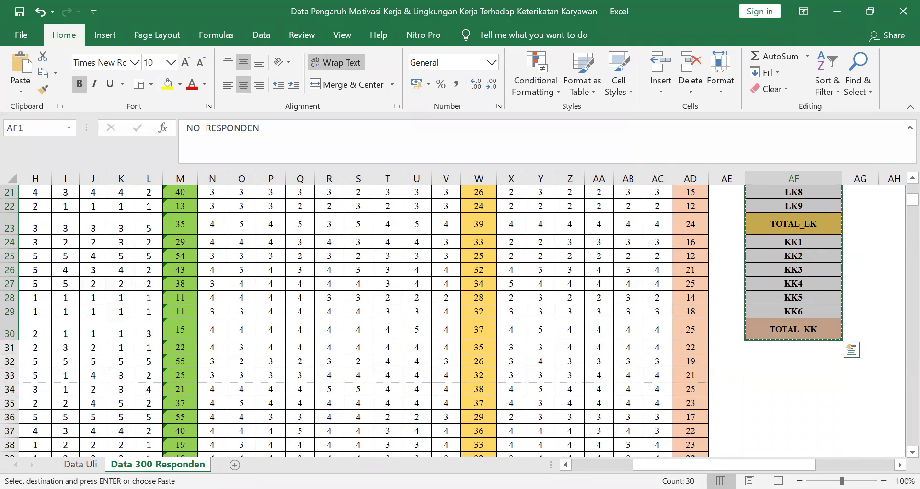
Switch to SPSS and paste the copied variable names into the Name column of the variable list, starting at row 1
{"action": "key", "text": "alt+Tab"}
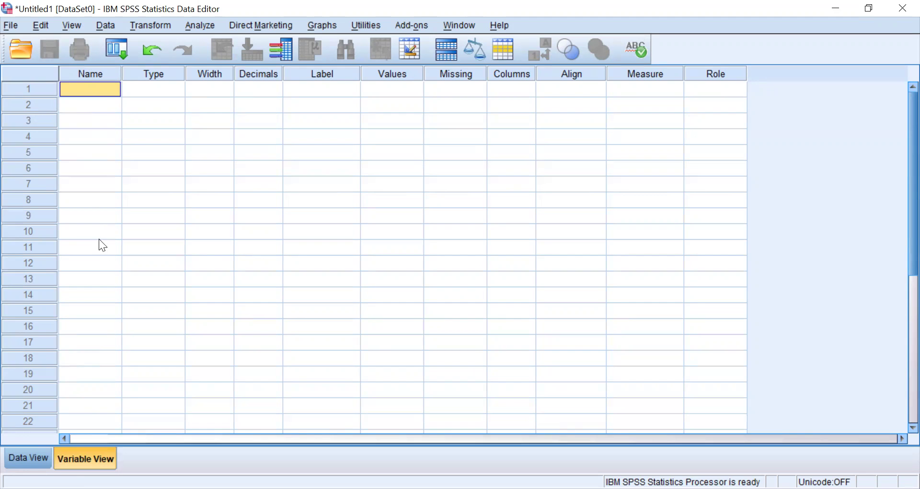
{"action": "key", "text": "ctrl+v"}
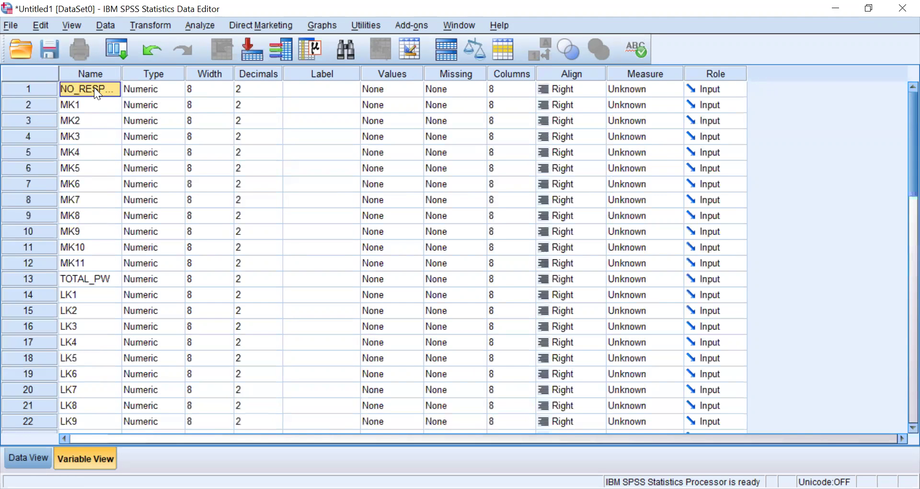
{"action": "scroll", "coordinate": [75, 240], "scroll_direction": "down", "scroll_amount": 4}
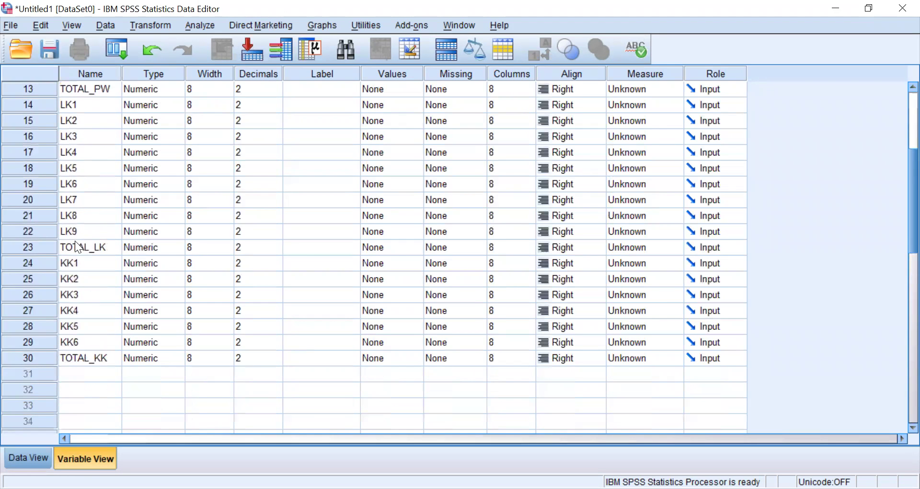
{"action": "scroll", "coordinate": [77, 245], "scroll_direction": "up", "scroll_amount": 4}
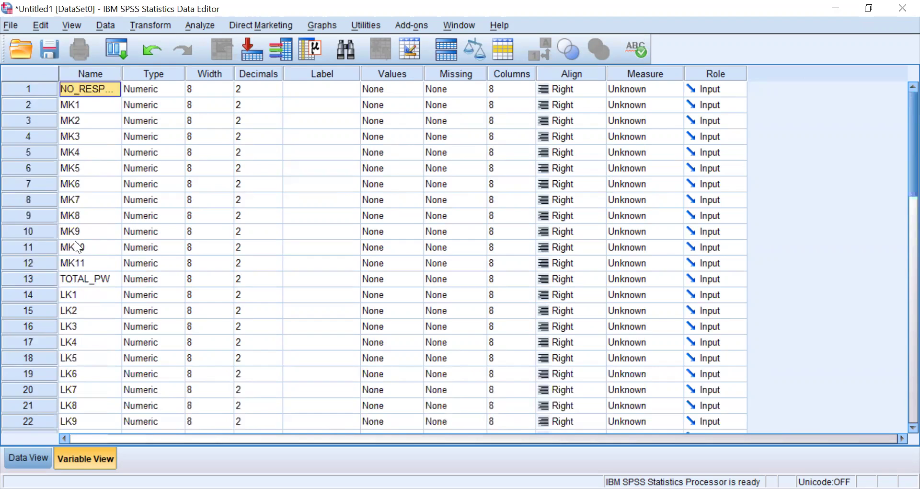
{"action": "left_click", "coordinate": [80, 104]}
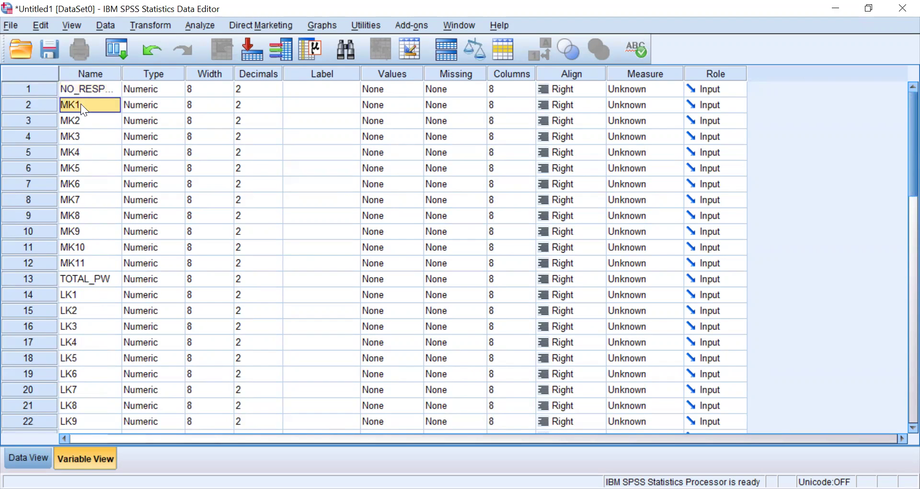
Set the decimals of the variables NO_RESPONDEN and MK1 to 0
{"action": "left_click", "coordinate": [274, 95]}
{"action": "left_click", "coordinate": [275, 93]}
{"action": "left_click", "coordinate": [275, 93]}
{"action": "left_click", "coordinate": [278, 109]}
{"action": "left_click", "coordinate": [276, 109]}
{"action": "left_click", "coordinate": [276, 109]}
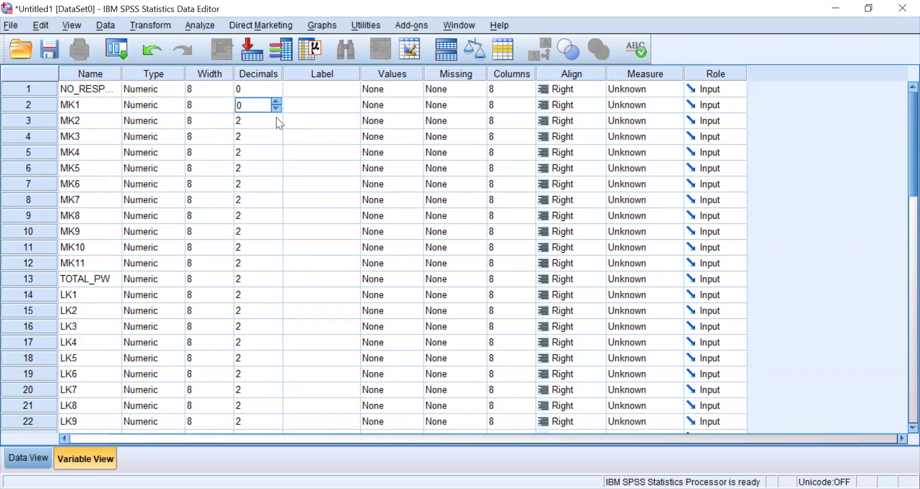
Set the decimals to 0 for every remaining variable from MK2 through TOTAL_KK
{"action": "left_click", "coordinate": [253, 126]}
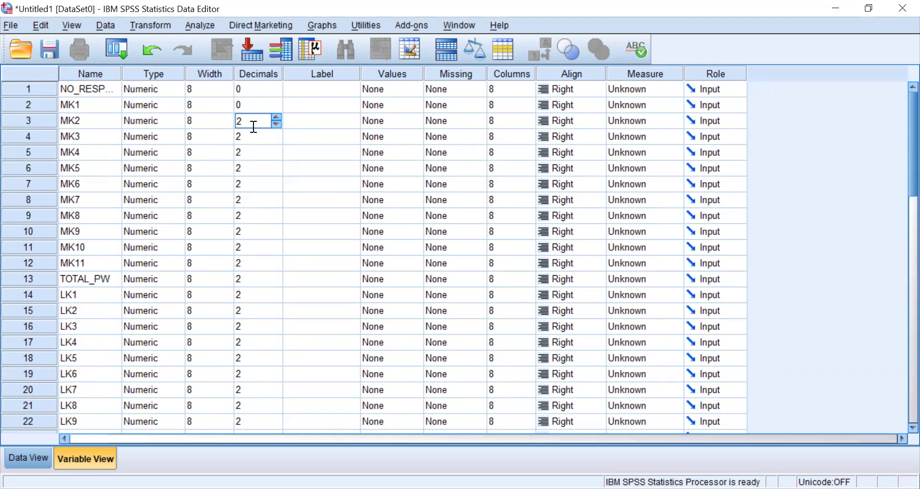
{"action": "type", "text": "0"}
{"action": "key", "text": "Delete"}
{"action": "key", "text": "Return"}
{"action": "type", "text": "0"}
{"action": "key", "text": "Return"}
{"action": "type", "text": "0"}
{"action": "key", "text": "Return"}
{"action": "type", "text": "0"}
{"action": "key", "text": "Return"}
{"action": "key", "text": "0"}
{"action": "key", "text": "Return"}
{"action": "key", "text": "0"}
{"action": "key", "text": "Return"}
{"action": "key", "text": "0"}
{"action": "key", "text": "Return"}
{"action": "key", "text": "0"}
{"action": "key", "text": "Return"}
{"action": "key", "text": "0"}
{"action": "key", "text": "Return"}
{"action": "key", "text": "0"}
{"action": "key", "text": "Return"}
{"action": "key", "text": "0"}
{"action": "key", "text": "Return"}
{"action": "type", "text": "0"}
{"action": "key", "text": "Return"}
{"action": "type", "text": "0"}
{"action": "key", "text": "Return"}
{"action": "type", "text": "0"}
{"action": "key", "text": "Return"}
{"action": "key", "text": "0"}
{"action": "key", "text": "Return"}
{"action": "key", "text": "0"}
{"action": "key", "text": "Return"}
{"action": "key", "text": "0"}
{"action": "key", "text": "Return"}
{"action": "key", "text": "0"}
{"action": "key", "text": "Return"}
{"action": "key", "text": "0"}
{"action": "key", "text": "Return"}
{"action": "key", "text": "0"}
{"action": "key", "text": "Return"}
{"action": "type", "text": "0"}
{"action": "key", "text": "Return"}
{"action": "type", "text": "0"}
{"action": "key", "text": "Return"}
{"action": "type", "text": "0"}
{"action": "key", "text": "Return"}
{"action": "type", "text": "0"}
{"action": "key", "text": "Return"}
{"action": "type", "text": "0"}
{"action": "key", "text": "Return"}
{"action": "key", "text": "0"}
{"action": "key", "text": "Return"}
{"action": "key", "text": "0"}
{"action": "key", "text": "Return"}
{"action": "key", "text": "0"}
{"action": "key", "text": "Return"}
{"action": "key", "text": "Up"}
{"action": "type", "text": "0"}
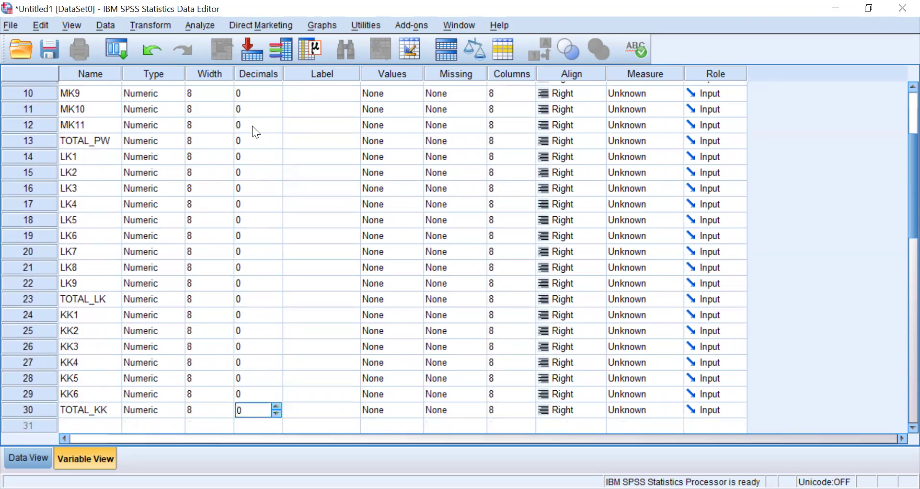
{"action": "scroll", "coordinate": [252, 126], "scroll_direction": "up", "scroll_amount": 3}
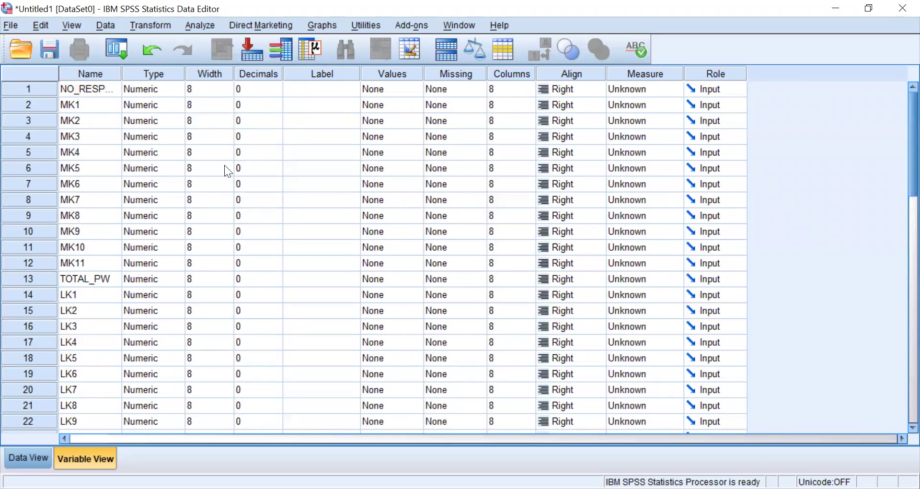
Rename the variable TOTAL_PW in row 13 as TOTAL_MK
{"action": "left_click", "coordinate": [28, 458]}
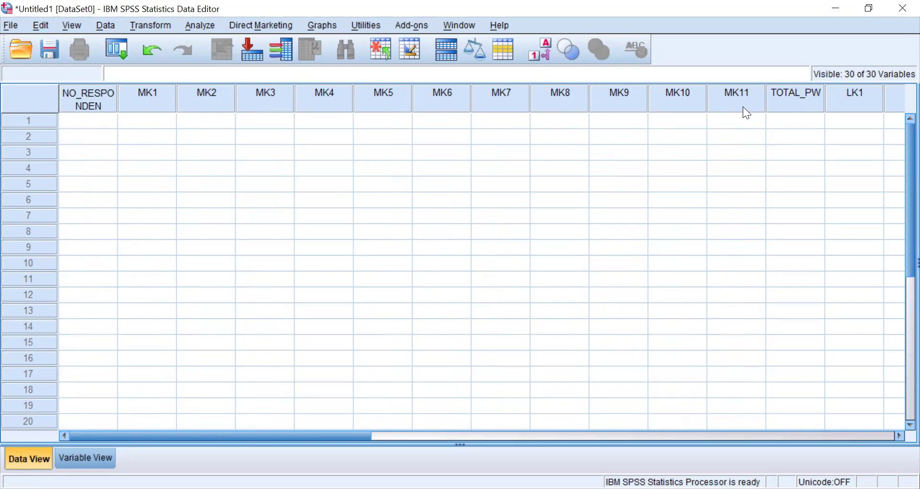
{"action": "left_click", "coordinate": [91, 454]}
{"action": "left_click", "coordinate": [104, 276]}
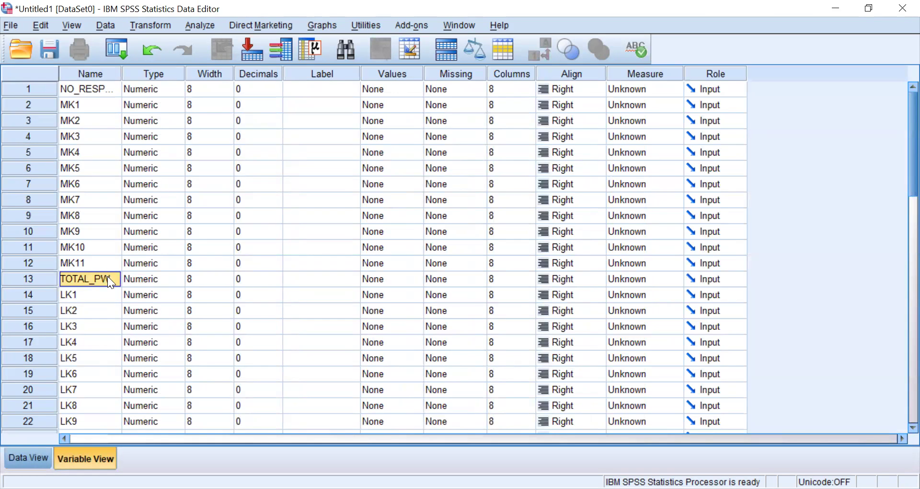
{"action": "double_click", "coordinate": [108, 276]}
{"action": "left_click_drag", "start_coordinate": [111, 278], "coordinate": [98, 280]}
{"action": "type", "text": "MK"}
{"action": "key", "text": "Return"}
{"action": "scroll", "coordinate": [95, 311], "scroll_direction": "down", "scroll_amount": 2}
{"action": "scroll", "coordinate": [86, 335], "scroll_direction": "up", "scroll_amount": 2}
Examine the variable columns in the data sheet from TOTAL_MK across to TOTAL_KK
{"action": "left_click", "coordinate": [28, 458]}
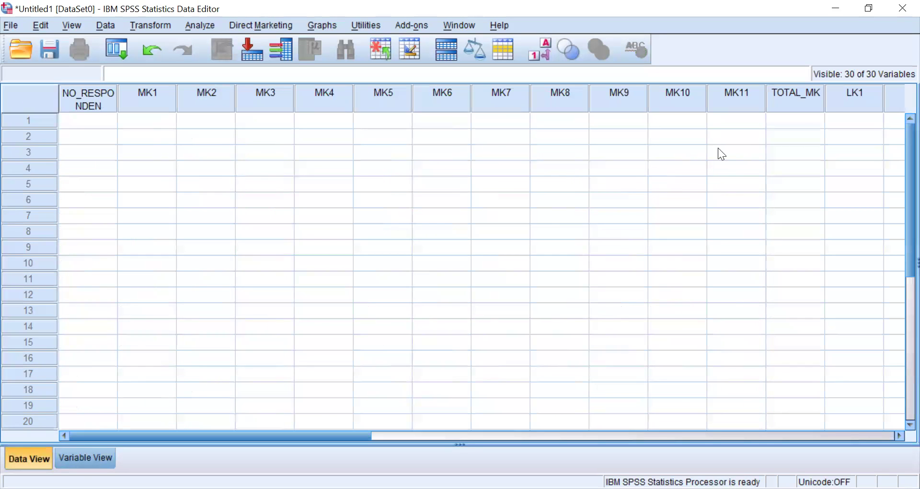
{"action": "left_click", "coordinate": [799, 108]}
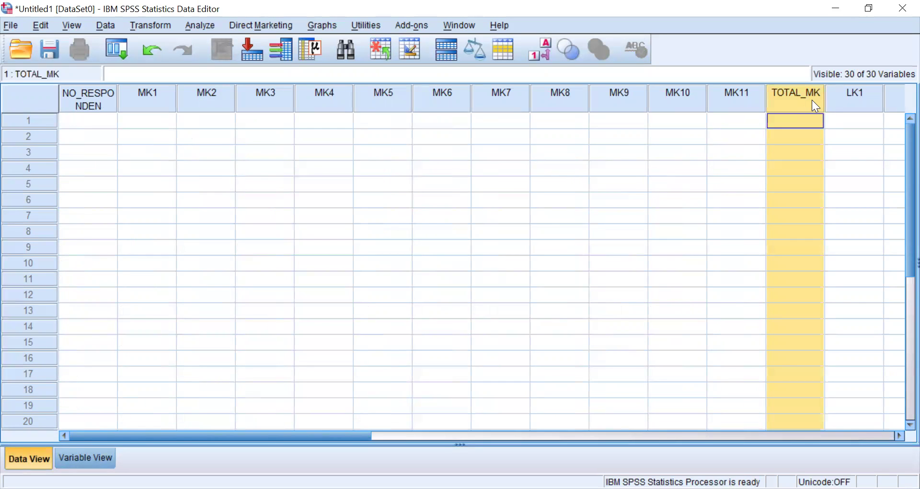
{"action": "key", "text": "Right"}
{"action": "key", "text": "Right"}
{"action": "key", "text": "Right"}
{"action": "key", "text": "Right"}
{"action": "key", "text": "Right"}
{"action": "key", "text": "Right"}
{"action": "key", "text": "Right"}
{"action": "key", "text": "Right"}
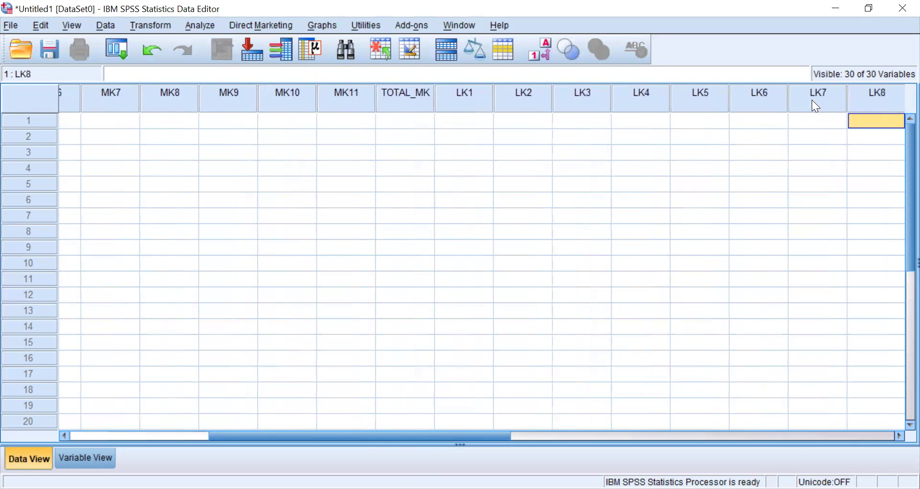
{"action": "key", "text": "Right"}
{"action": "key", "text": "Right"}
{"action": "key", "text": "Right"}
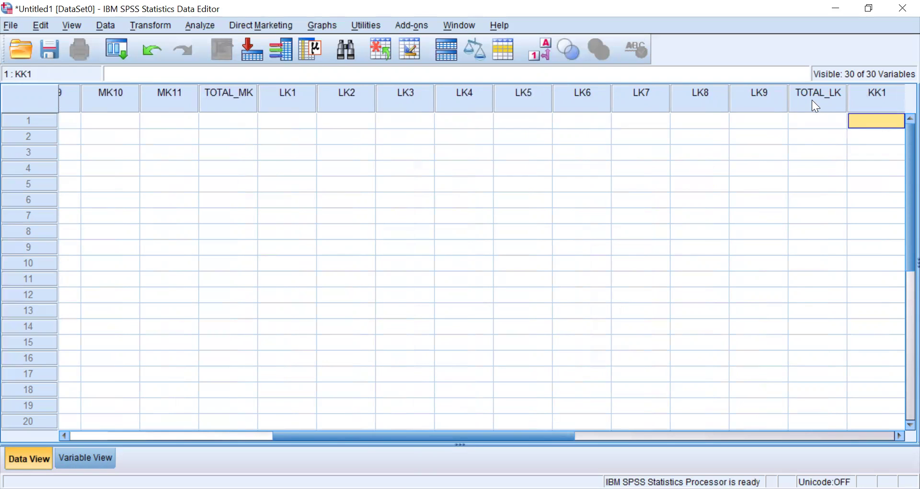
{"action": "key", "text": "Right"}
{"action": "key", "text": "Right"}
{"action": "key", "text": "Right"}
{"action": "key", "text": "Right"}
{"action": "key", "text": "Right"}
{"action": "key", "text": "Right"}
{"action": "key", "text": "Right"}
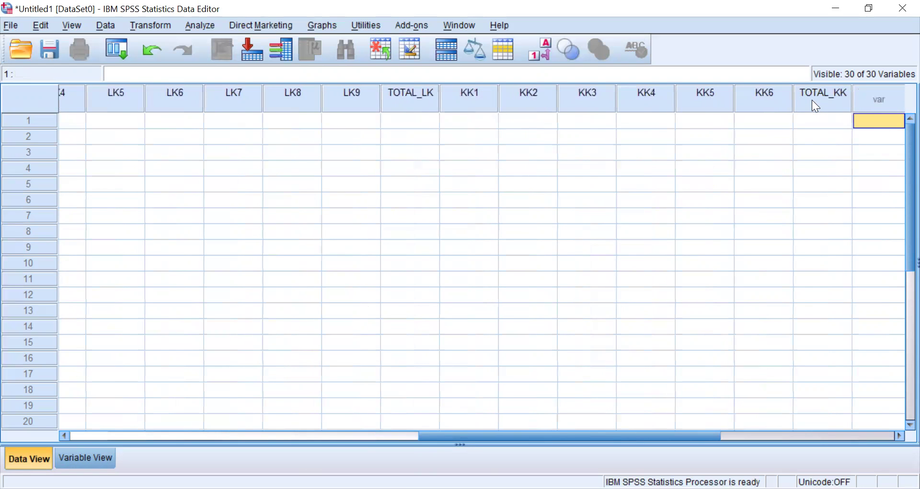
{"action": "key", "text": "Left"}
{"action": "key", "text": "Left"}
{"action": "key", "text": "Left"}
{"action": "key", "text": "Left"}
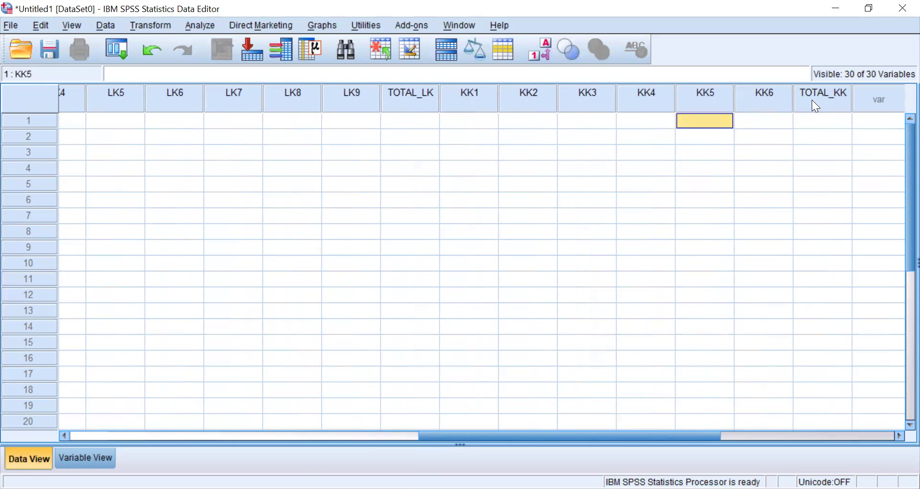
{"action": "key", "text": "Right"}
{"action": "key", "text": "Right"}
{"action": "key", "text": "Right"}
{"action": "key", "text": "Left"}
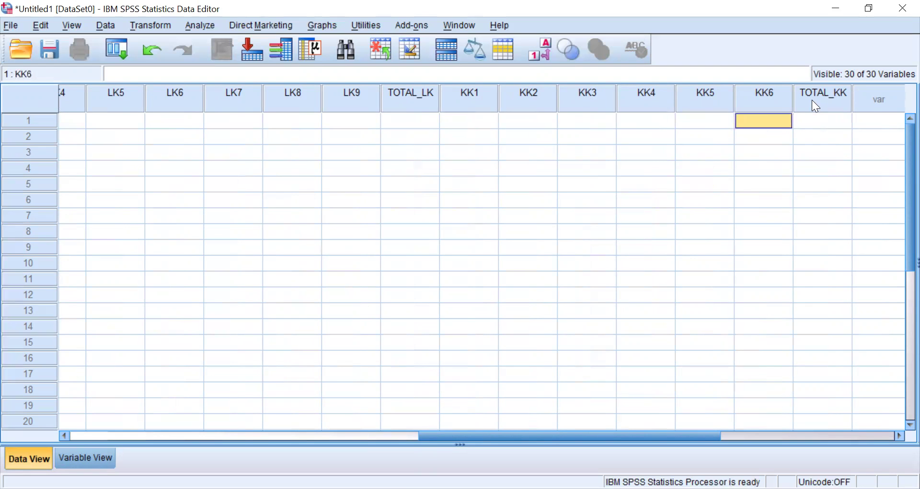
Go back across the variable columns from TOTAL_KK to the NO_RESPONDEN cell in row 1
{"action": "key", "text": "Right"}
{"action": "key", "text": "Left"}
{"action": "key", "text": "Left"}
{"action": "key", "text": "Left"}
{"action": "key", "text": "Left"}
{"action": "key", "text": "Left"}
{"action": "key", "text": "Left"}
{"action": "key", "text": "Left"}
{"action": "key", "text": "Left"}
{"action": "key", "text": "Left"}
{"action": "key", "text": "Left"}
{"action": "key", "text": "Left"}
{"action": "key", "text": "Left"}
{"action": "key", "text": "Left"}
{"action": "key", "text": "Left"}
{"action": "key", "text": "Left"}
{"action": "key", "text": "Left"}
{"action": "key", "text": "Left"}
{"action": "key", "text": "Left"}
{"action": "key", "text": "Left"}
{"action": "key", "text": "Left"}
{"action": "key", "text": "Left"}
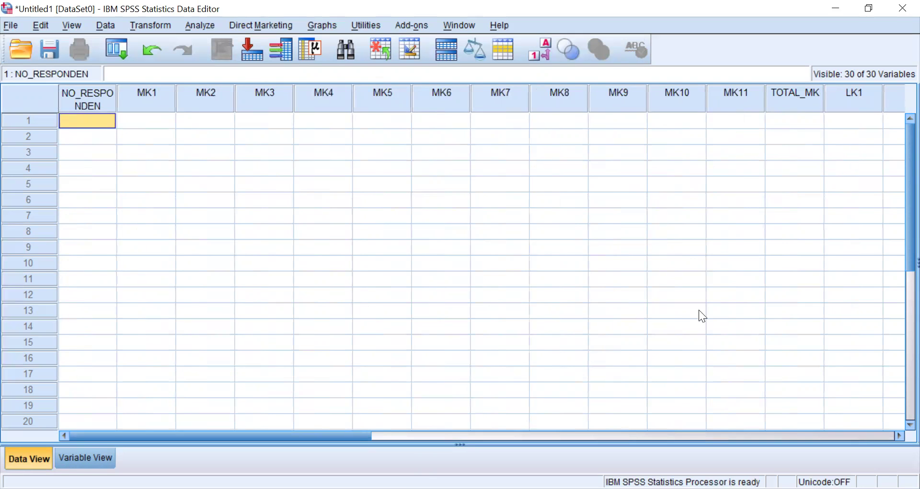
Switch to Excel and copy the data of all 300 respondents, cells A2 to AD301, without the header row
{"action": "key", "text": "alt+Tab"}
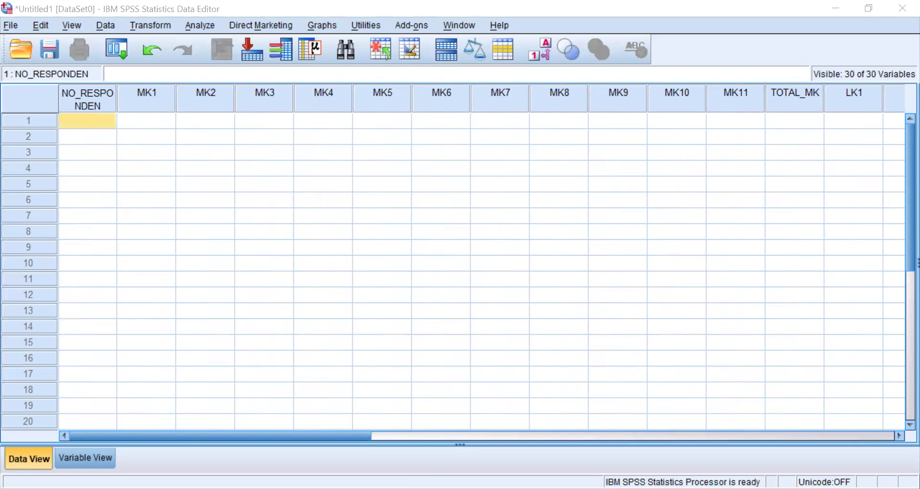
{"action": "key", "text": "alt+Tab"}
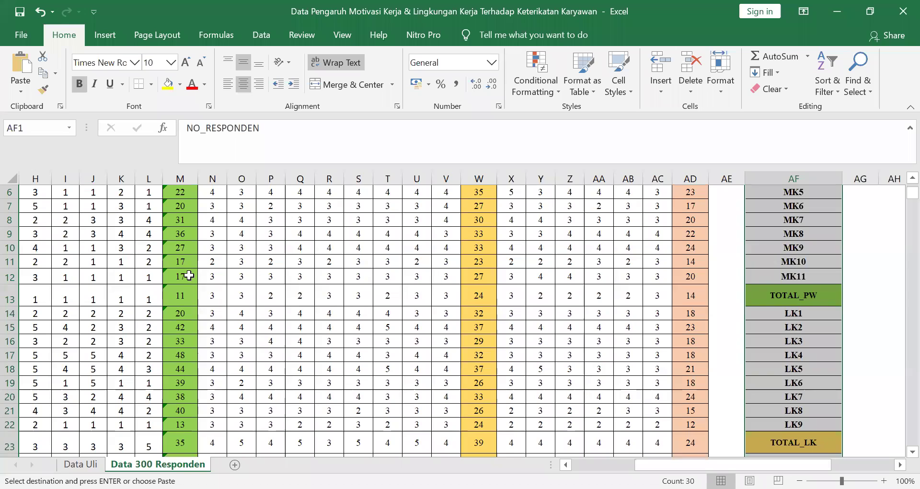
{"action": "left_click_drag", "start_coordinate": [733, 464], "coordinate": [671, 465]}
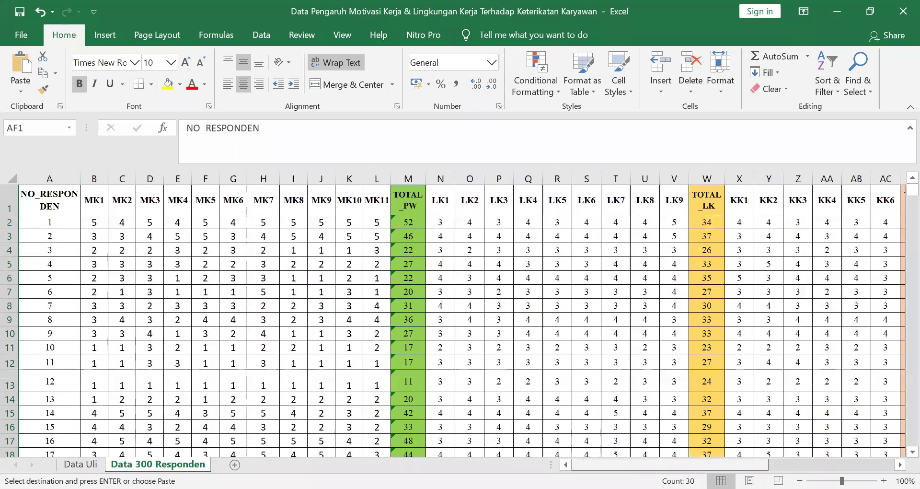
{"action": "left_click", "coordinate": [47, 223]}
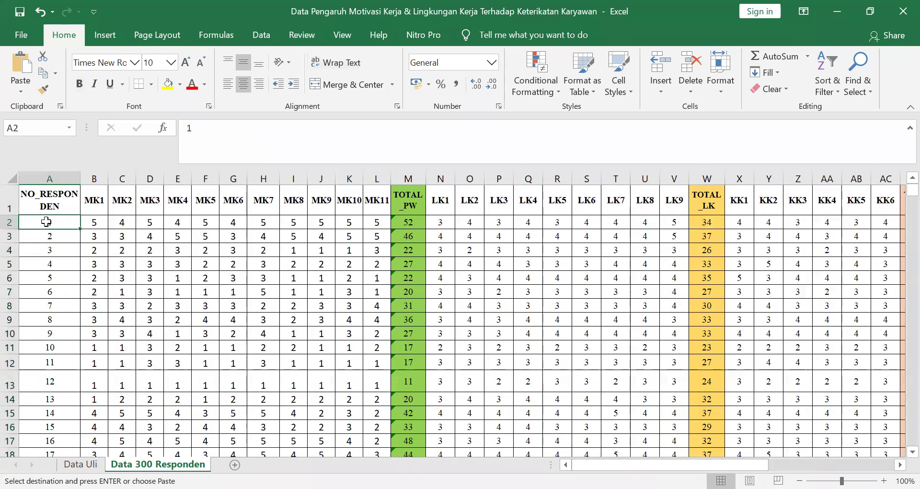
{"action": "key", "text": "ctrl+shift+Right"}
{"action": "key", "text": "shift+Down"}
{"action": "key", "text": "shift+Down"}
{"action": "key", "text": "shift+Down"}
{"action": "key", "text": "shift+Down"}
{"action": "key", "text": "shift+Down"}
{"action": "key", "text": "shift+Down"}
{"action": "key", "text": "shift+Down"}
{"action": "key", "text": "shift+Down"}
{"action": "key", "text": "shift+Down"}
{"action": "key", "text": "shift+Down"}
{"action": "key", "text": "shift+Down"}
{"action": "key", "text": "shift+Down"}
{"action": "key", "text": "shift+Down"}
{"action": "key", "text": "shift+Down"}
{"action": "key", "text": "shift+Down"}
{"action": "key", "text": "shift+Down"}
{"action": "key", "text": "shift+Down"}
{"action": "key", "text": "shift+Down"}
{"action": "key", "text": "shift+Down"}
{"action": "key", "text": "shift+Down"}
{"action": "key", "text": "shift+Down"}
{"action": "key", "text": "shift+Down"}
{"action": "key", "text": "shift+Down"}
{"action": "key", "text": "shift+Down"}
{"action": "key", "text": "shift+Down"}
{"action": "key", "text": "shift+Down"}
{"action": "key", "text": "shift+Down"}
{"action": "key", "text": "shift+Down"}
{"action": "key", "text": "shift+Down"}
{"action": "key", "text": "shift+Down"}
{"action": "key", "text": "shift+Down"}
{"action": "key", "text": "shift+Down"}
{"action": "key", "text": "shift+Down"}
{"action": "key", "text": "shift+Down"}
{"action": "key", "text": "shift+Down"}
{"action": "key", "text": "shift+Down"}
{"action": "key", "text": "shift+Down"}
{"action": "key", "text": "shift+Down"}
{"action": "key", "text": "shift+Down"}
{"action": "key", "text": "shift+Down"}
{"action": "key", "text": "shift+Down"}
{"action": "key", "text": "shift+Down"}
{"action": "key", "text": "shift+Down"}
{"action": "key", "text": "shift+Down"}
{"action": "key", "text": "shift+Up"}
{"action": "key", "text": "shift+Up"}
{"action": "key", "text": "shift+Up"}
{"action": "key", "text": "shift+Up"}
{"action": "key", "text": "shift+Up"}
{"action": "key", "text": "shift+Up"}
{"action": "key", "text": "shift+Up"}
{"action": "key", "text": "shift+Up"}
{"action": "key", "text": "shift+Up"}
{"action": "key", "text": "shift+Up"}
{"action": "key", "text": "shift+Up"}
{"action": "key", "text": "shift+Up"}
{"action": "key", "text": "shift+Up"}
{"action": "key", "text": "shift+Up"}
{"action": "key", "text": "shift+Up"}
{"action": "key", "text": "shift+Up"}
{"action": "key", "text": "shift+Up"}
{"action": "key", "text": "shift+Up"}
{"action": "key", "text": "shift+Up"}
{"action": "key", "text": "shift+Up"}
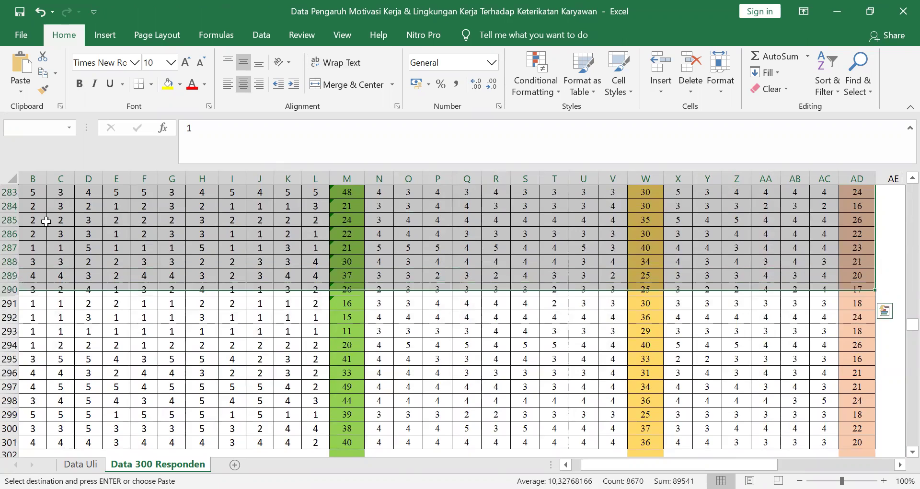
{"action": "key", "text": "shift+Down"}
{"action": "key", "text": "shift+Down"}
{"action": "key", "text": "shift+Down"}
{"action": "key", "text": "shift+Down"}
{"action": "key", "text": "shift+Down"}
{"action": "key", "text": "shift+Down"}
{"action": "key", "text": "shift+Down"}
{"action": "key", "text": "shift+Down"}
{"action": "key", "text": "shift+Down"}
{"action": "key", "text": "shift+Down"}
{"action": "key", "text": "shift+Down"}
{"action": "key", "text": "ctrl+c"}
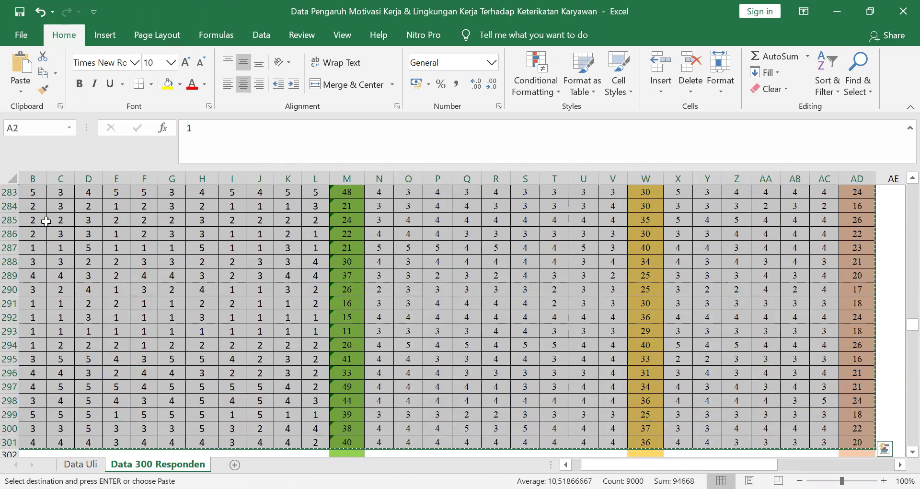
Switch back to SPSS and paste the copied data starting at row 1 of NO_RESPONDEN
{"action": "key", "text": "alt"}
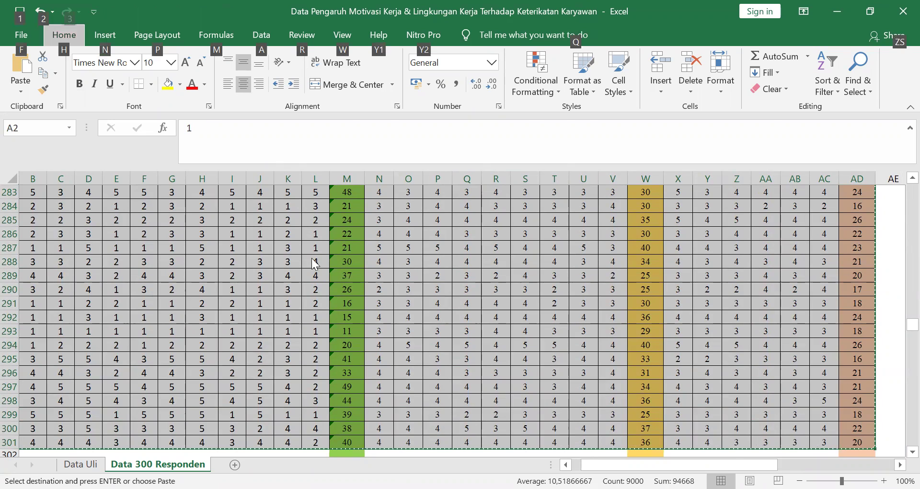
{"action": "key", "text": "alt+Tab"}
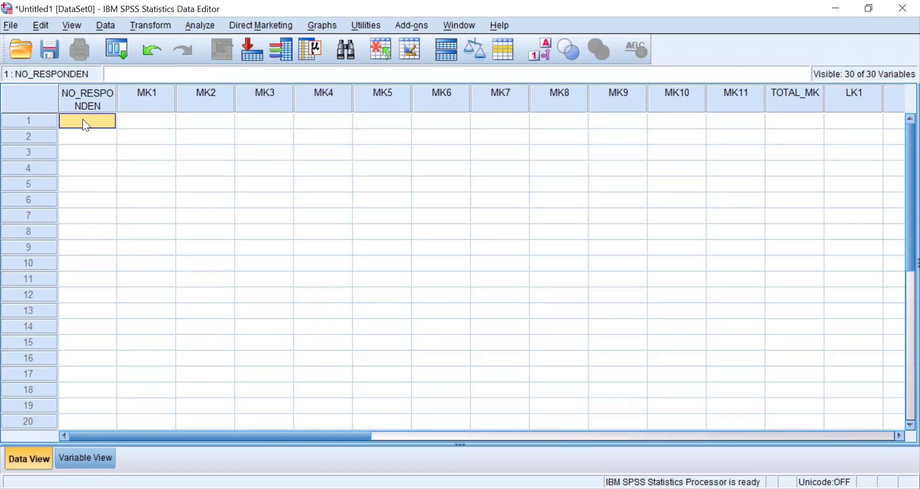
{"action": "left_click", "coordinate": [88, 141]}
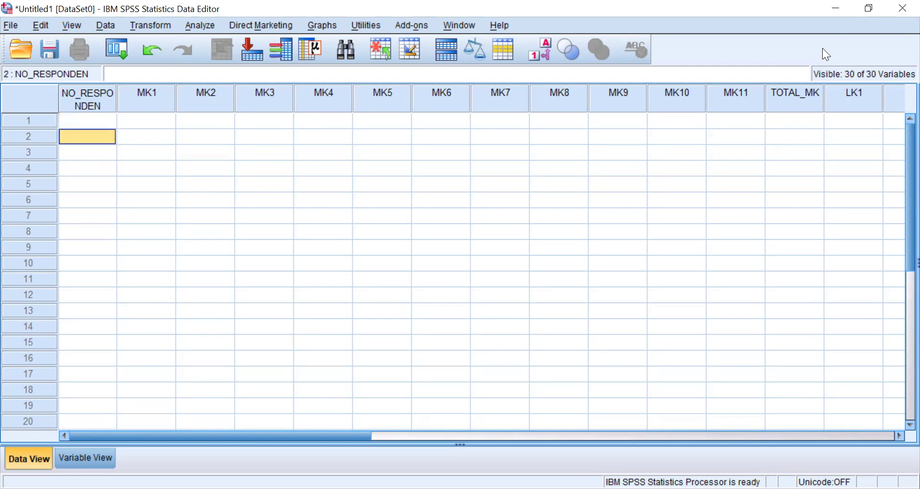
{"action": "left_click", "coordinate": [103, 123]}
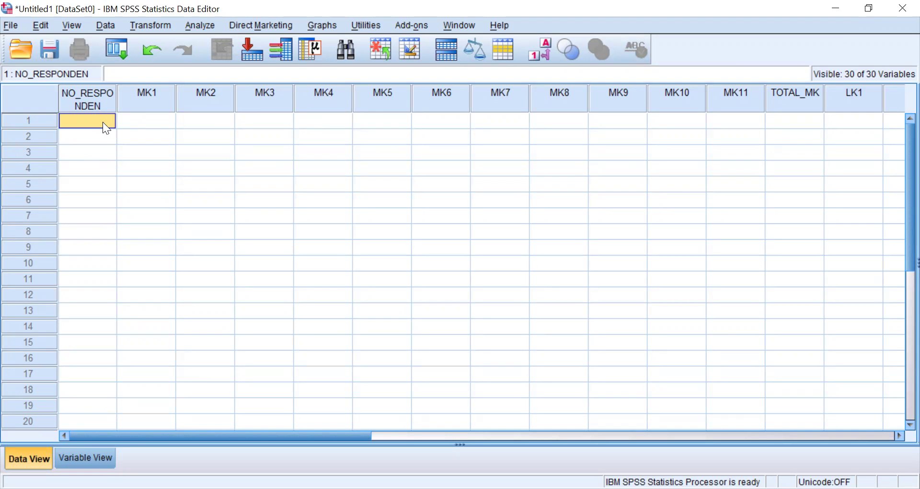
{"action": "key", "text": "ctrl+v"}
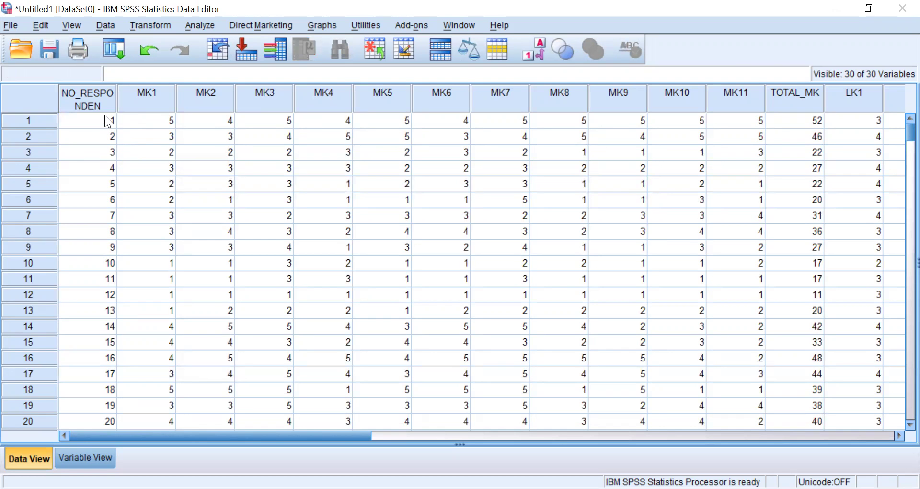
Check the pasted rows from the first respondent down to respondent 300
{"action": "scroll", "coordinate": [95, 198], "scroll_direction": "down", "scroll_amount": 20}
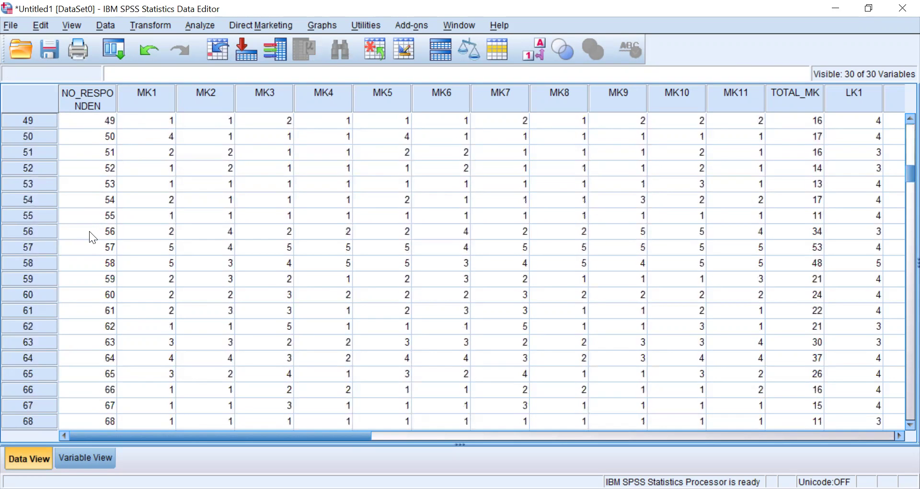
{"action": "scroll", "coordinate": [92, 234], "scroll_direction": "down", "scroll_amount": 20}
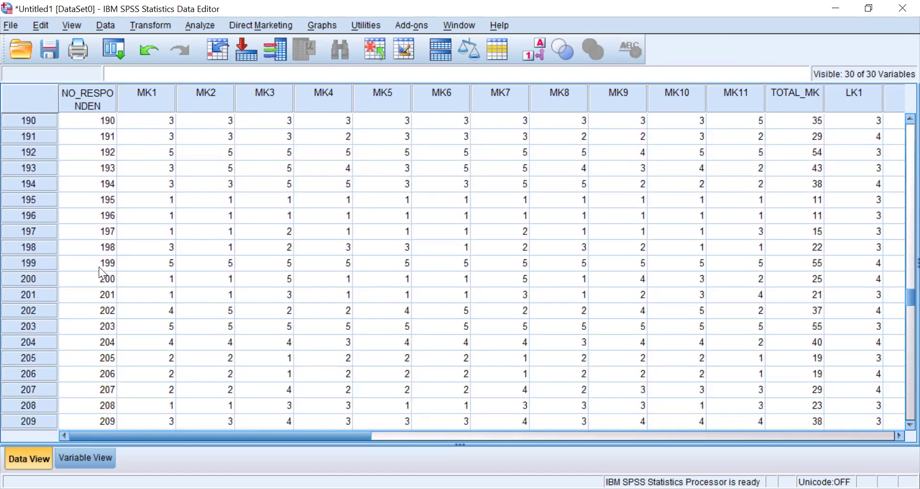
{"action": "scroll", "coordinate": [103, 300], "scroll_direction": "down", "scroll_amount": 20}
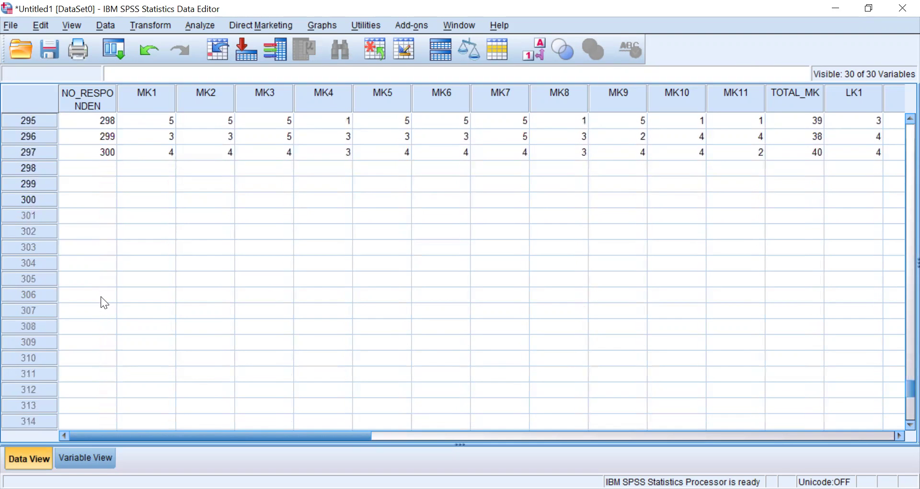
{"action": "scroll", "coordinate": [102, 290], "scroll_direction": "up", "scroll_amount": 5}
{"action": "scroll", "coordinate": [102, 287], "scroll_direction": "up", "scroll_amount": 20}
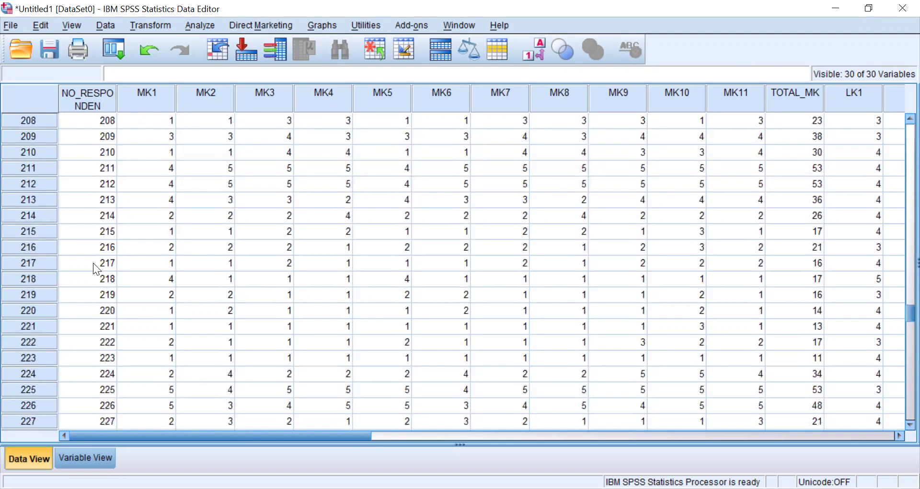
{"action": "left_click_drag", "start_coordinate": [909, 295], "coordinate": [910, 126]}
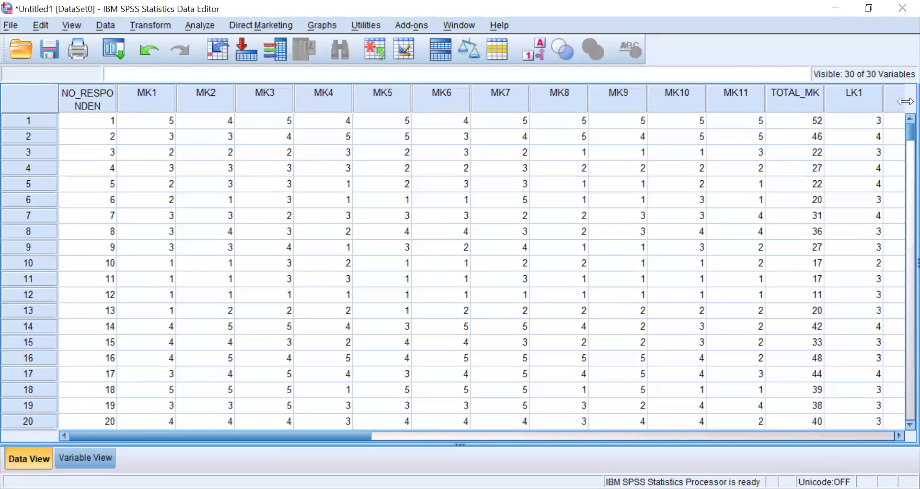
Check the pasted columns across the sheet, highlighting TOTAL_MK, TOTAL_LK and TOTAL_KK
{"action": "left_click_drag", "start_coordinate": [345, 430], "coordinate": [434, 409]}
{"action": "left_click", "coordinate": [548, 100]}
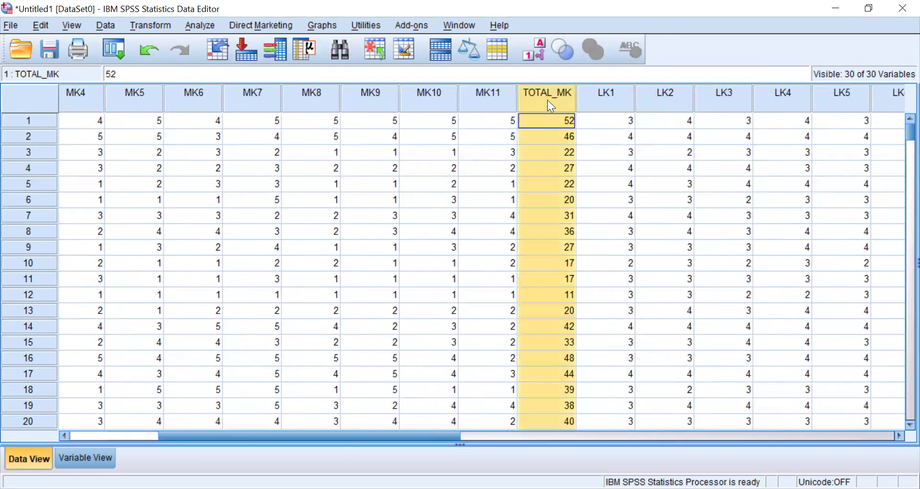
{"action": "left_click_drag", "start_coordinate": [372, 436], "coordinate": [739, 403]}
{"action": "left_click", "coordinate": [691, 100]}
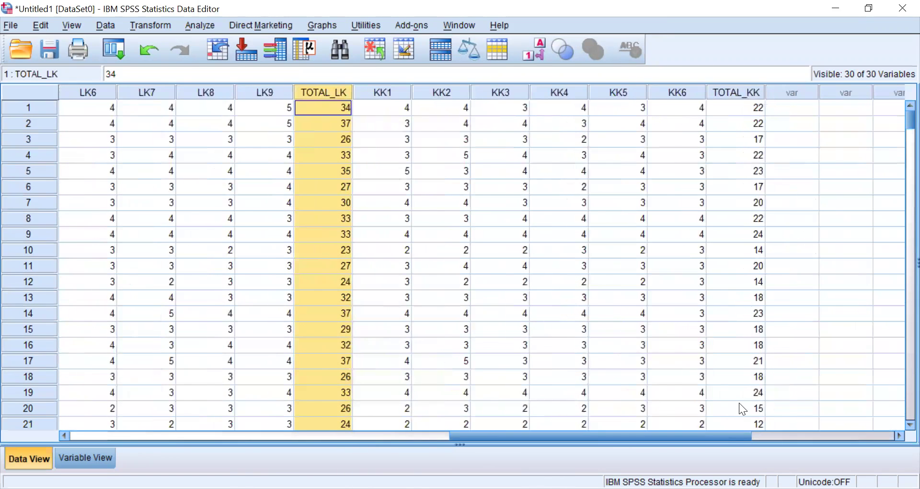
{"action": "left_click", "coordinate": [735, 93]}
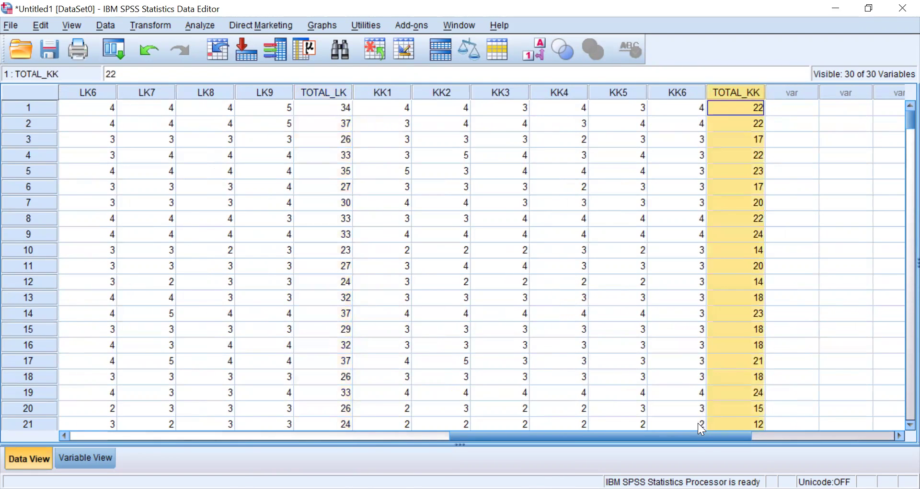
{"action": "left_click_drag", "start_coordinate": [666, 438], "coordinate": [262, 456]}
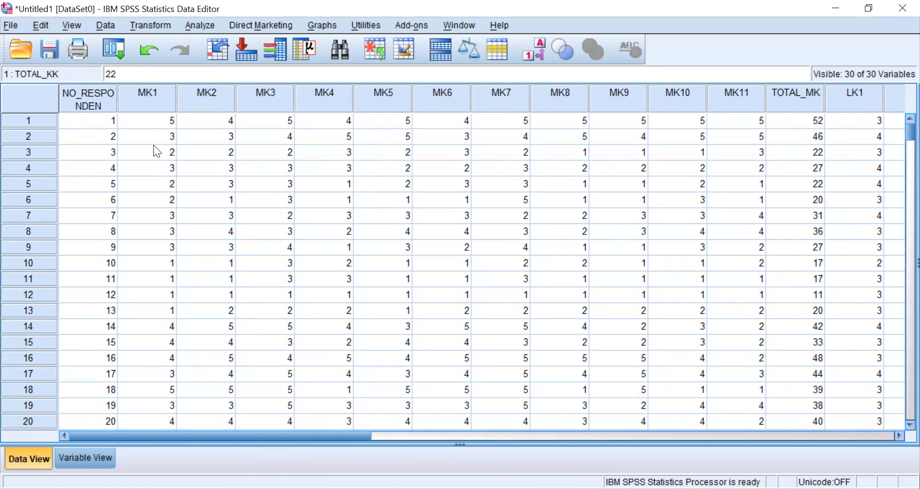
Start a Bivariate Correlations analysis and add MK1 through MK11 and TOTAL_MK as its variables
{"action": "left_click", "coordinate": [197, 25]}
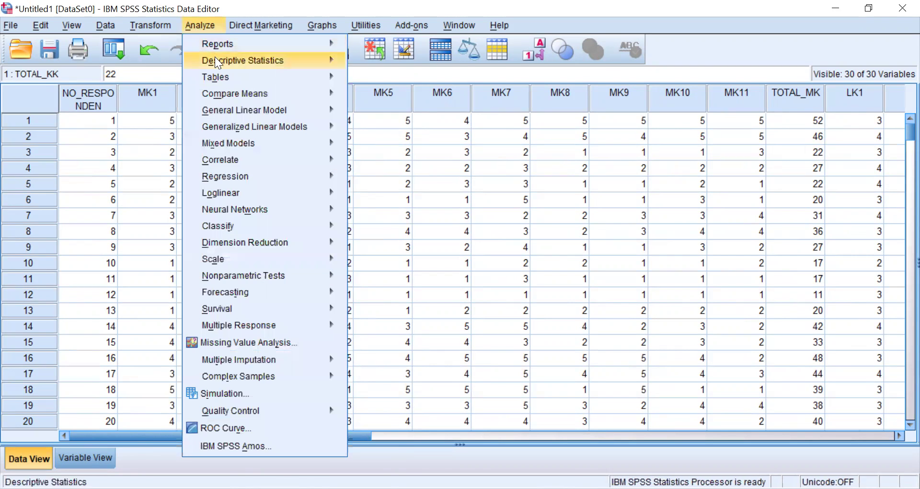
{"action": "mouse_move", "coordinate": [258, 162]}
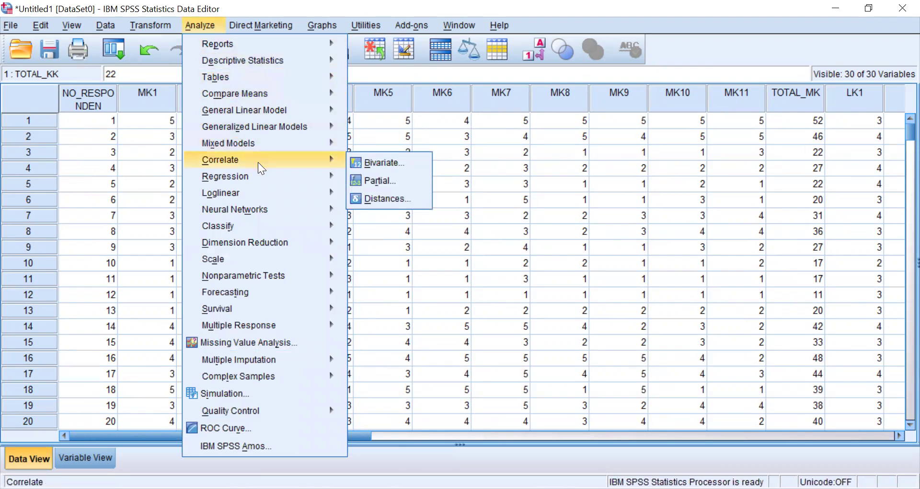
{"action": "left_click", "coordinate": [373, 163]}
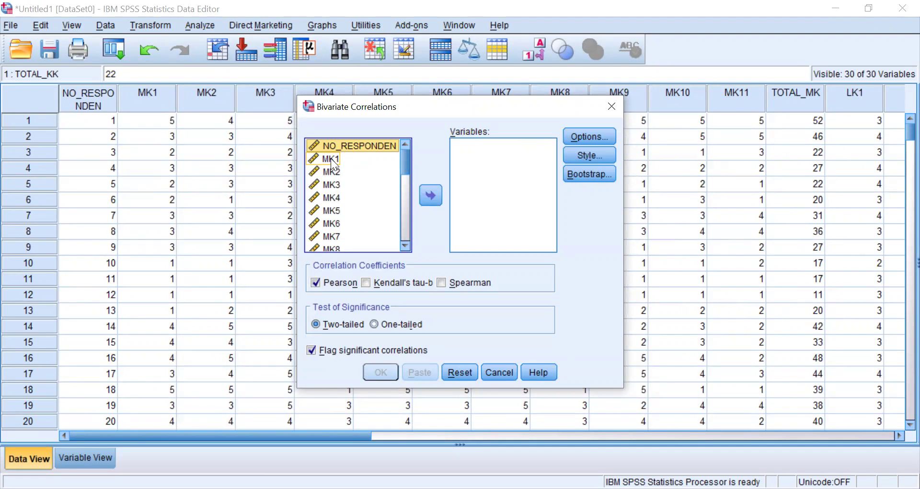
{"action": "left_click", "coordinate": [334, 159]}
{"action": "scroll", "coordinate": [337, 193], "scroll_direction": "down", "scroll_amount": 2}
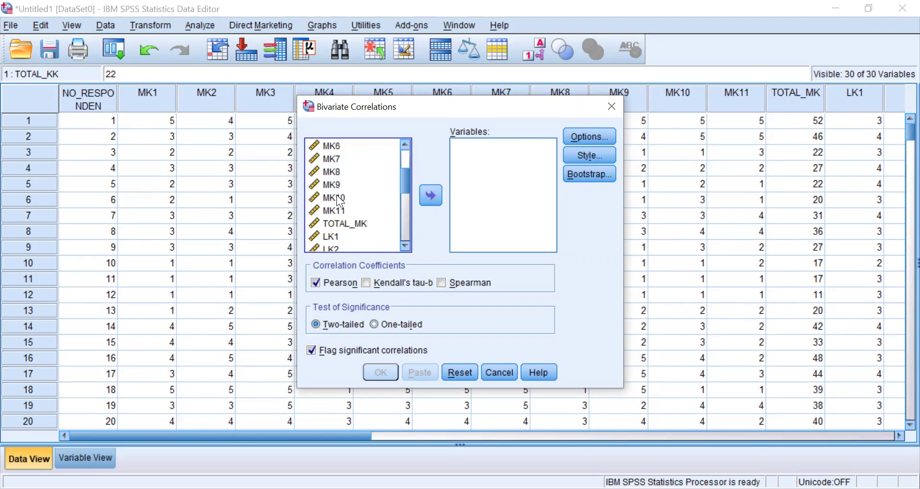
{"action": "left_click", "coordinate": [338, 221]}
{"action": "left_click", "coordinate": [338, 224], "text": "shift"}
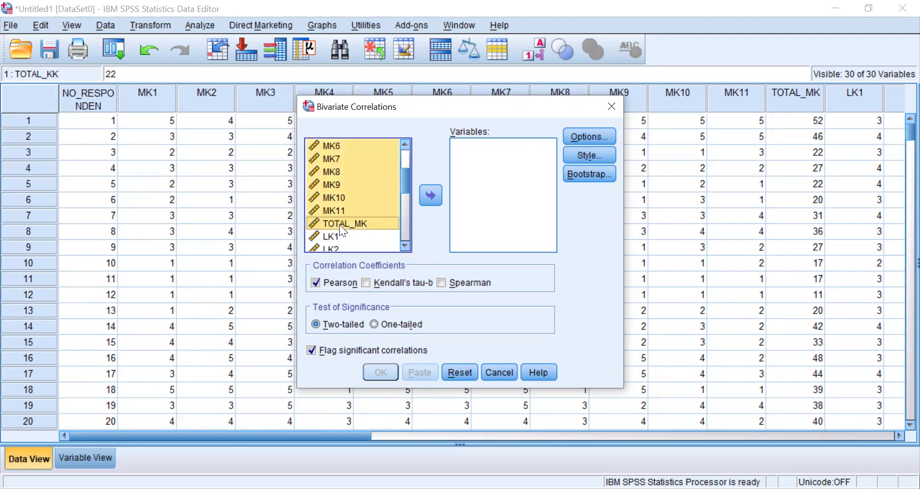
{"action": "left_click", "coordinate": [430, 196]}
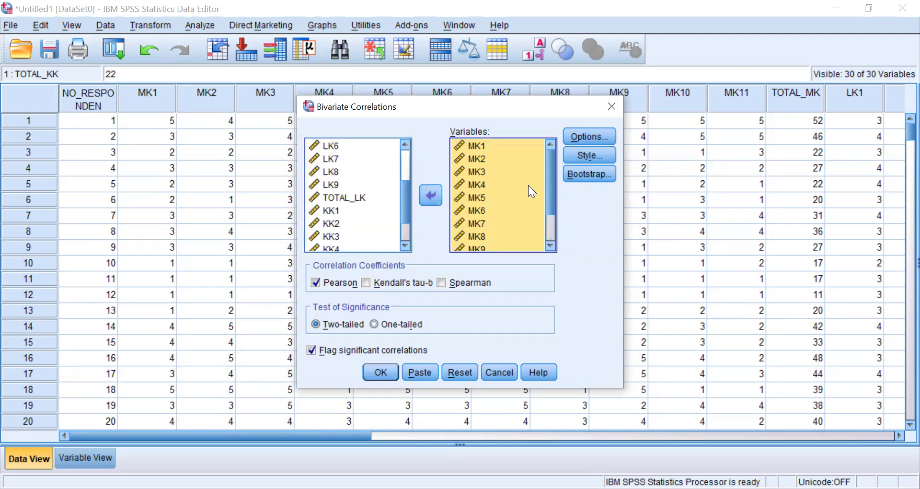
Check the chosen variable list and run the two-tailed Pearson correlation with significant correlations flagged
{"action": "left_click", "coordinate": [488, 159]}
{"action": "left_click", "coordinate": [485, 145]}
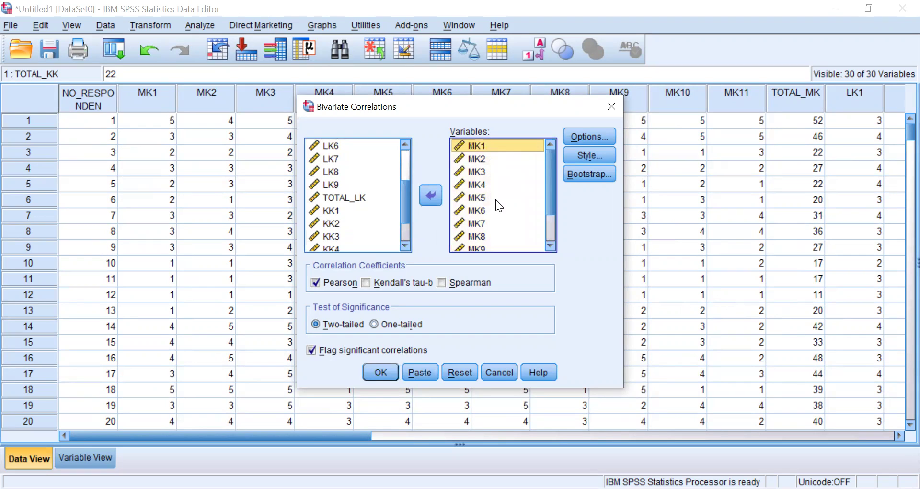
{"action": "scroll", "coordinate": [494, 211], "scroll_direction": "down", "scroll_amount": 2}
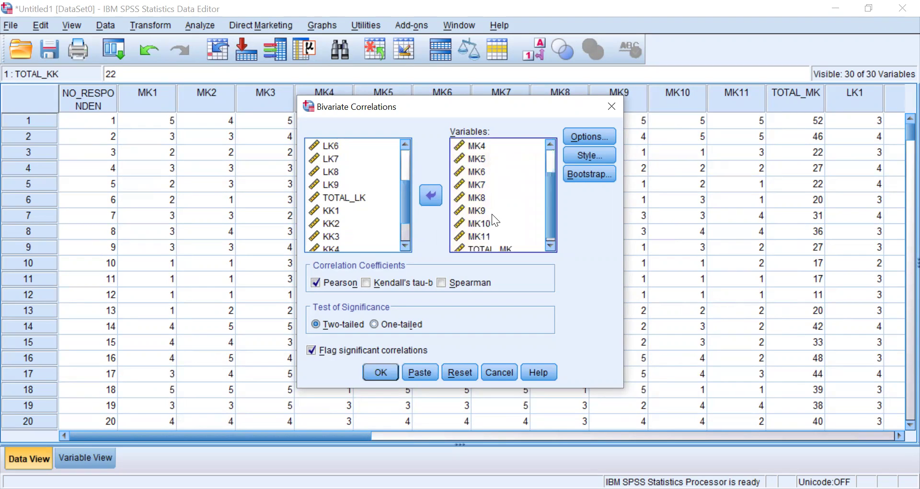
{"action": "left_click", "coordinate": [487, 248], "text": "shift"}
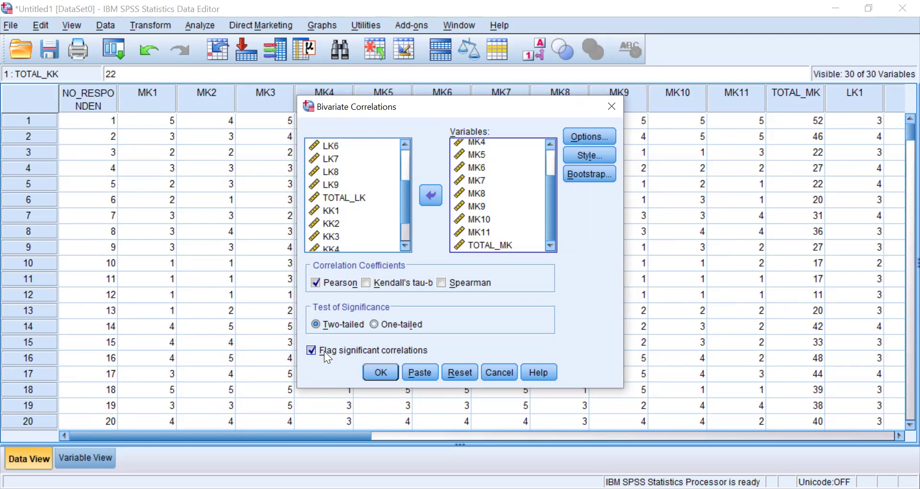
{"action": "left_click", "coordinate": [380, 373]}
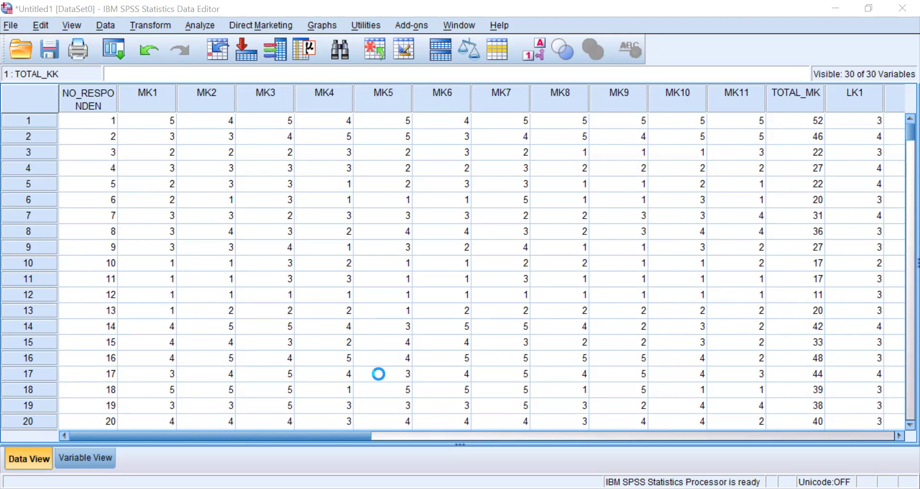
Examine the Correlations output table from MK1 down to TOTAL_MK, including the TOTAL_MK column
{"action": "scroll", "coordinate": [491, 244], "scroll_direction": "up", "scroll_amount": 2}
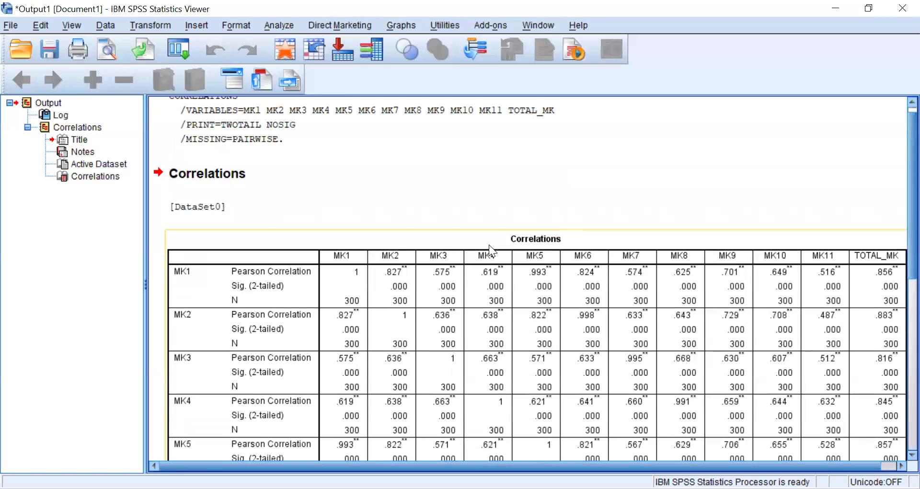
{"action": "scroll", "coordinate": [489, 247], "scroll_direction": "down", "scroll_amount": 2}
{"action": "scroll", "coordinate": [482, 252], "scroll_direction": "down", "scroll_amount": 2}
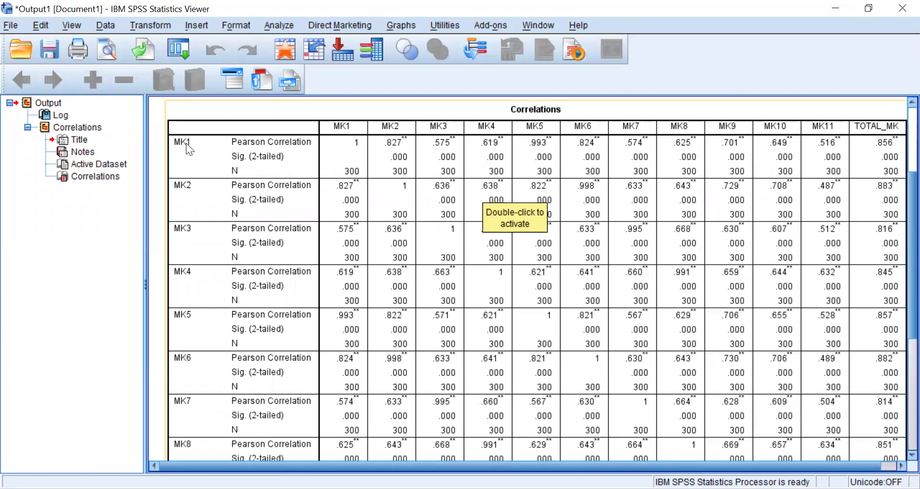
{"action": "scroll", "coordinate": [218, 240], "scroll_direction": "down", "scroll_amount": 6}
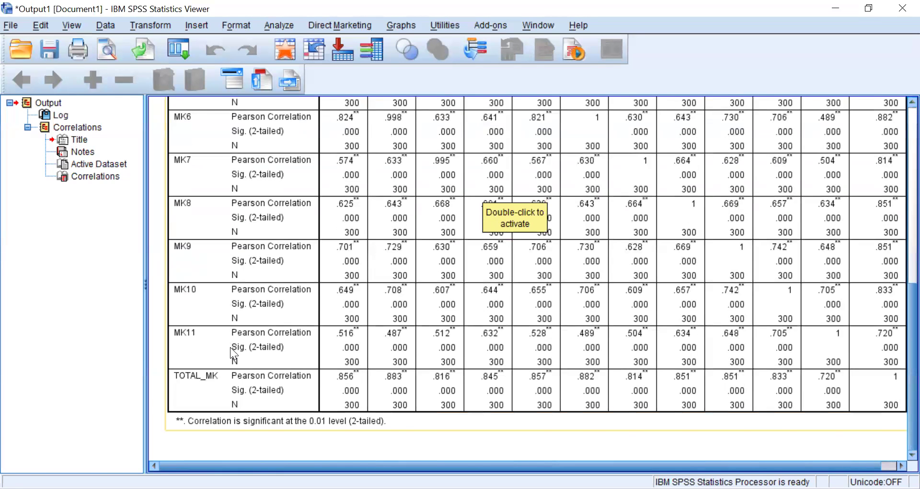
{"action": "scroll", "coordinate": [230, 347], "scroll_direction": "up", "scroll_amount": 10}
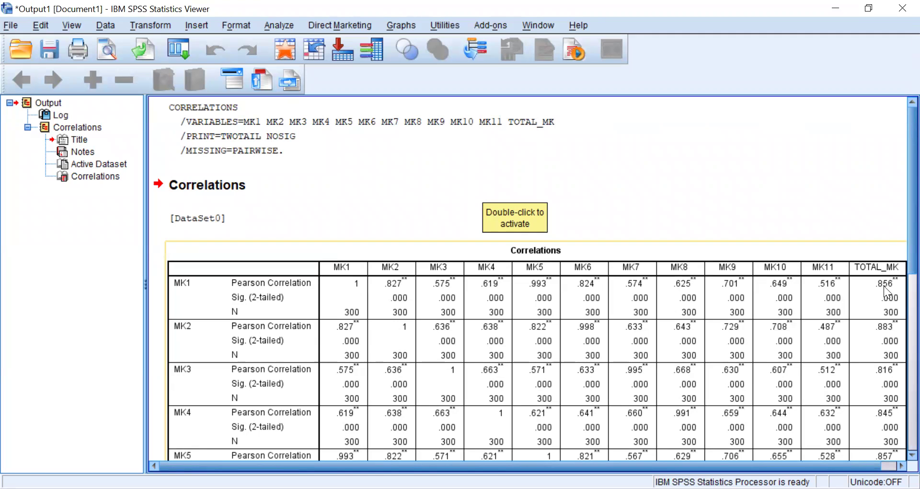
Copy the Correlations table for the MK items from the SPSS output
{"action": "left_click", "coordinate": [878, 268]}
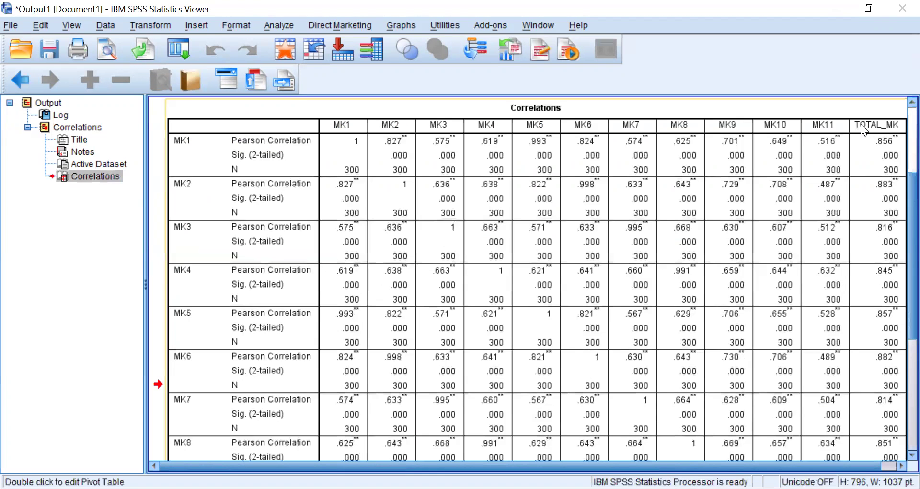
{"action": "scroll", "coordinate": [505, 255], "scroll_direction": "up", "scroll_amount": 3}
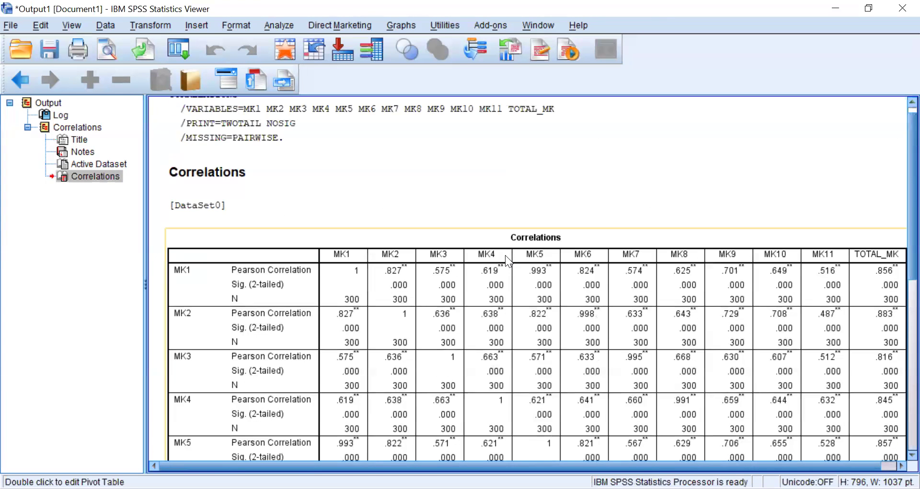
{"action": "right_click", "coordinate": [567, 240]}
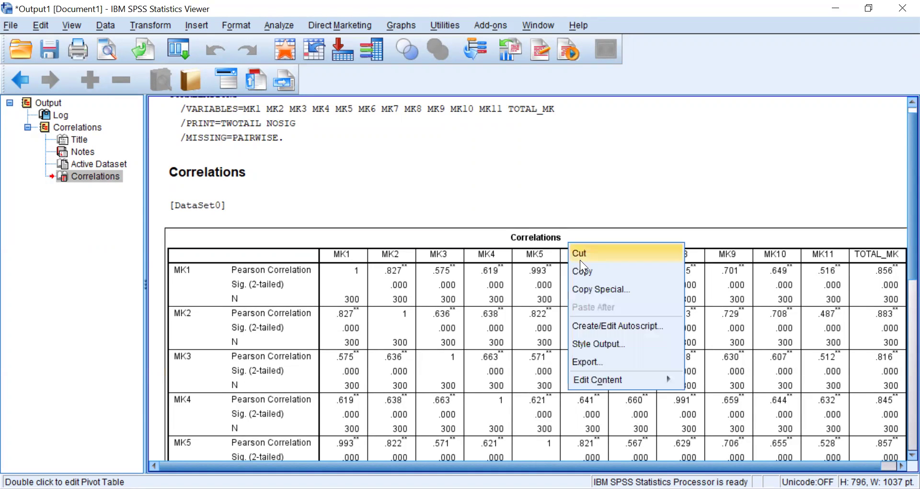
{"action": "left_click", "coordinate": [580, 270]}
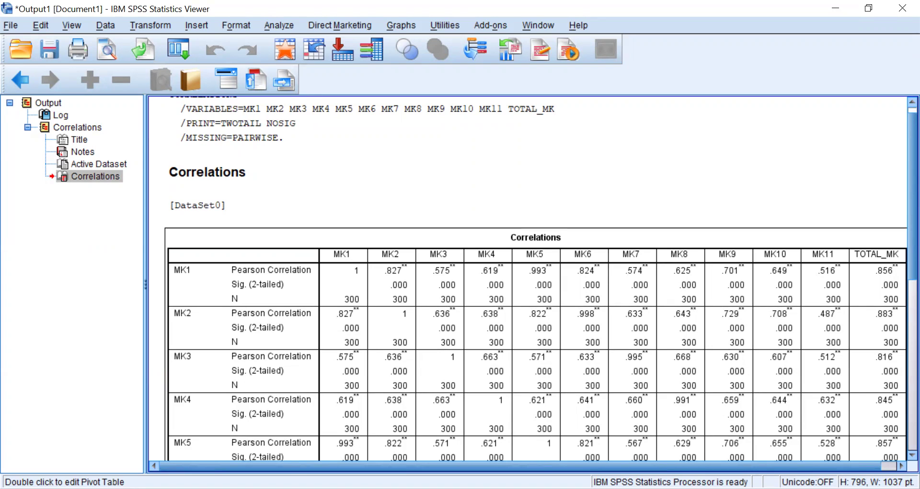
Switch to the Word document Uji Instrumen Penelitian 3 and paste the correlation table on a new line between the decision criteria and Tabel 1
{"action": "key", "text": "alt+Tab"}
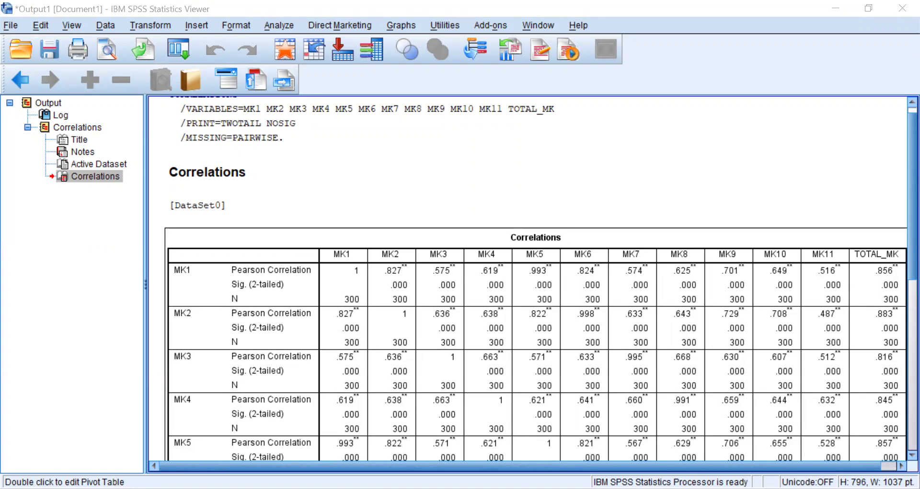
{"action": "scroll", "coordinate": [434, 267], "scroll_direction": "up", "scroll_amount": 12}
{"action": "scroll", "coordinate": [428, 287], "scroll_direction": "down", "scroll_amount": 1}
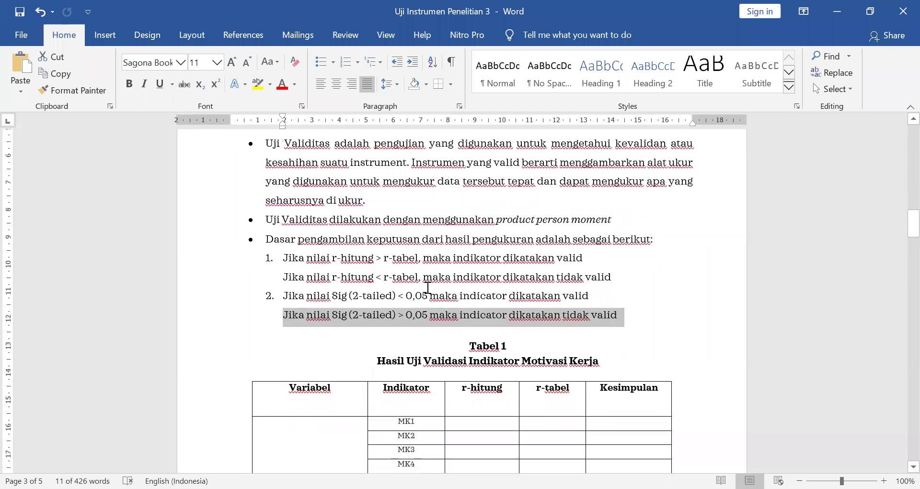
{"action": "left_click", "coordinate": [489, 330]}
{"action": "key", "text": "Return"}
{"action": "key", "text": "ctrl+v"}
{"action": "scroll", "coordinate": [454, 286], "scroll_direction": "up", "scroll_amount": 4}
{"action": "scroll", "coordinate": [445, 283], "scroll_direction": "up", "scroll_amount": 8}
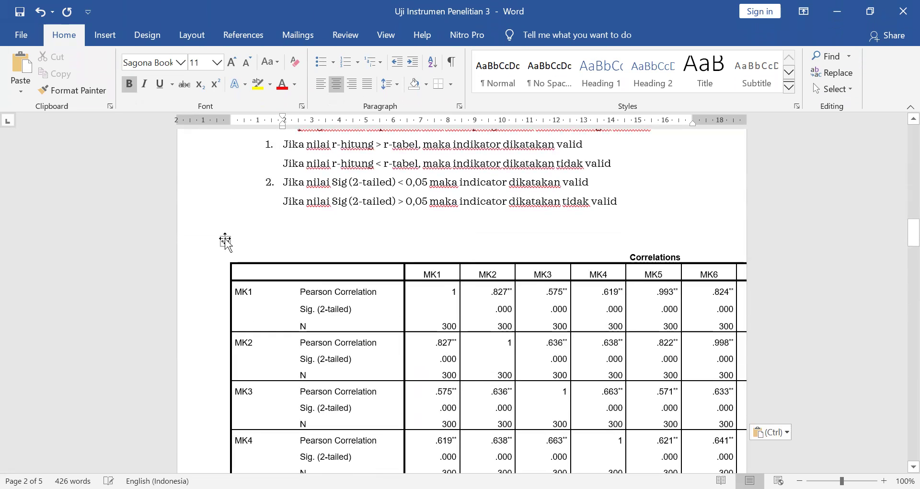
Reduce the text of the whole pasted correlation table to 7 pt
{"action": "left_click", "coordinate": [225, 241]}
{"action": "left_click", "coordinate": [245, 62]}
{"action": "left_click", "coordinate": [245, 62]}
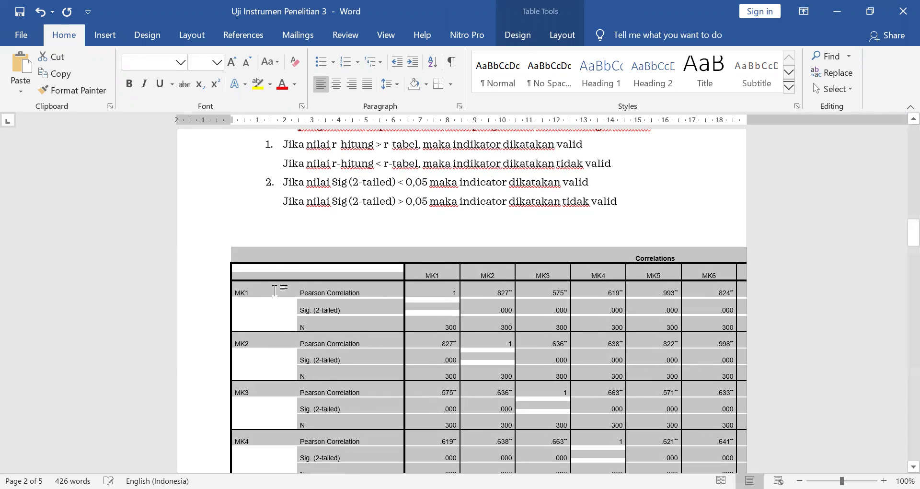
Narrow the row-label columns and the MK1 to MK11 columns so the correlation table fits the page width
{"action": "left_click", "coordinate": [287, 293]}
{"action": "left_click_drag", "start_coordinate": [293, 117], "coordinate": [265, 120]}
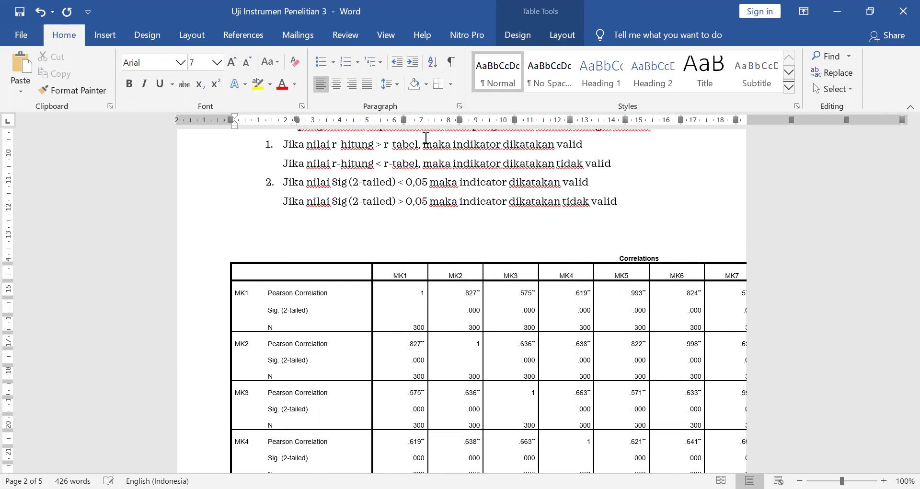
{"action": "mouse_move", "coordinate": [433, 124]}
{"action": "left_mouse_down"}
{"action": "mouse_move", "coordinate": [448, 124]}
{"action": "mouse_move", "coordinate": [422, 121]}
{"action": "mouse_move", "coordinate": [487, 137]}
{"action": "mouse_move", "coordinate": [478, 122]}
{"action": "mouse_move", "coordinate": [460, 121]}
{"action": "mouse_move", "coordinate": [527, 129]}
{"action": "mouse_move", "coordinate": [513, 120]}
{"action": "mouse_move", "coordinate": [499, 119]}
{"action": "mouse_move", "coordinate": [536, 130]}
{"action": "mouse_move", "coordinate": [546, 119]}
{"action": "mouse_move", "coordinate": [524, 119]}
{"action": "left_mouse_up"}
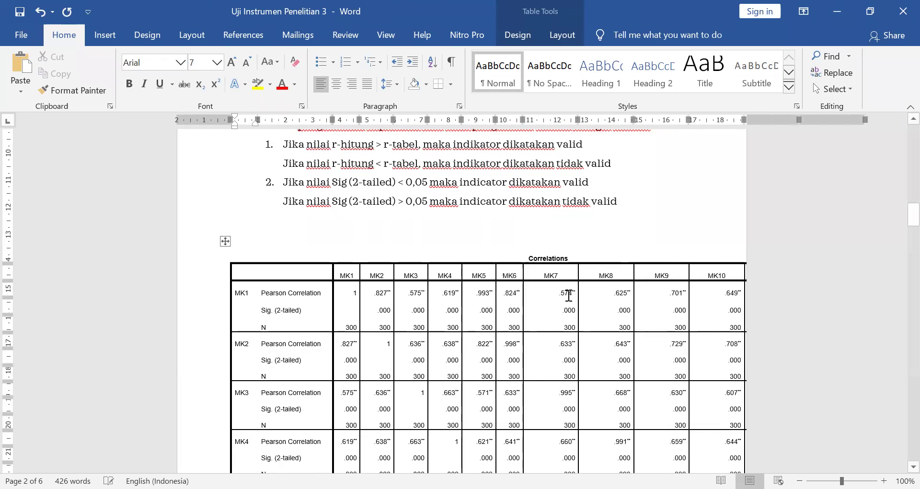
{"action": "left_click", "coordinate": [569, 293]}
{"action": "left_click", "coordinate": [559, 292]}
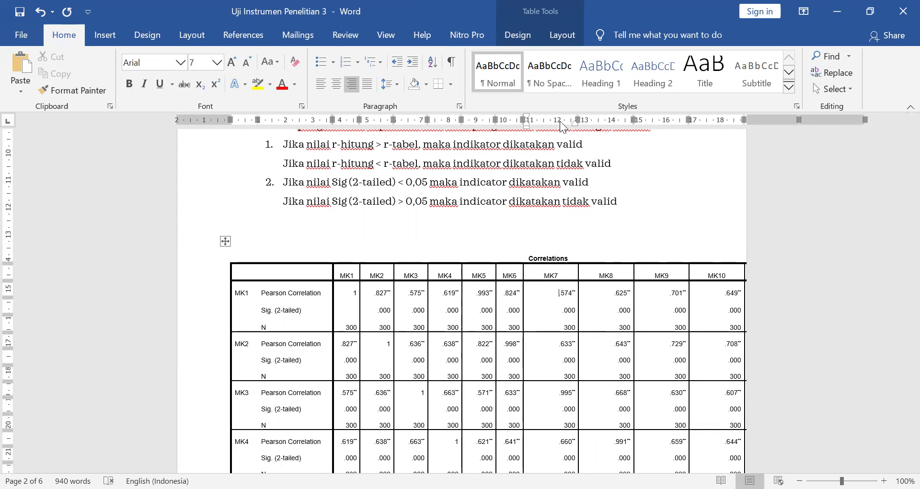
{"action": "left_click_drag", "start_coordinate": [577, 120], "coordinate": [556, 120]}
{"action": "left_click_drag", "start_coordinate": [613, 120], "coordinate": [584, 121]}
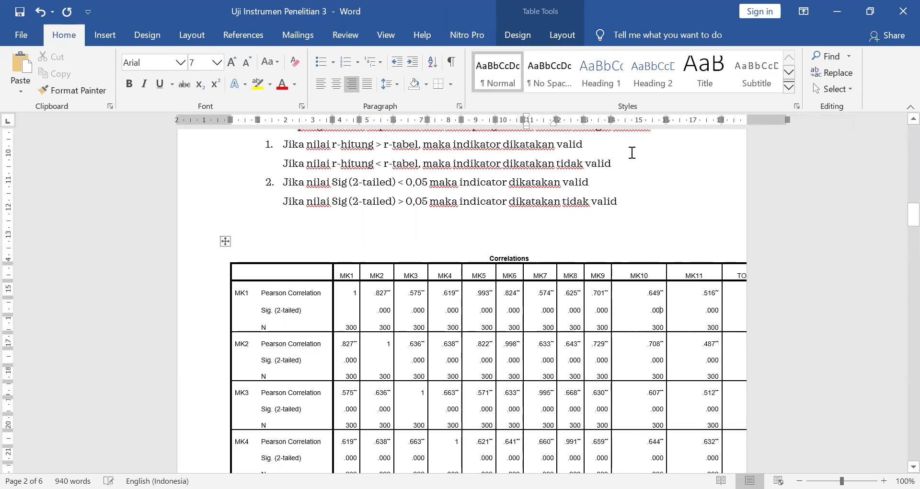
{"action": "mouse_move", "coordinate": [664, 120]}
{"action": "left_mouse_down"}
{"action": "mouse_move", "coordinate": [642, 120]}
{"action": "mouse_move", "coordinate": [738, 126]}
{"action": "mouse_move", "coordinate": [714, 122]}
{"action": "left_mouse_up"}
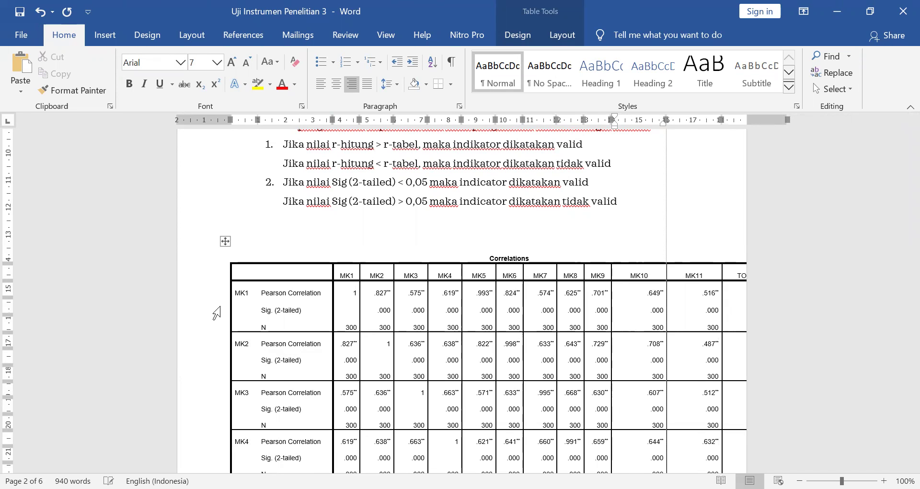
Set the correlation table's line spacing to 1,5 and delete the empty line above the table
{"action": "left_click", "coordinate": [225, 241]}
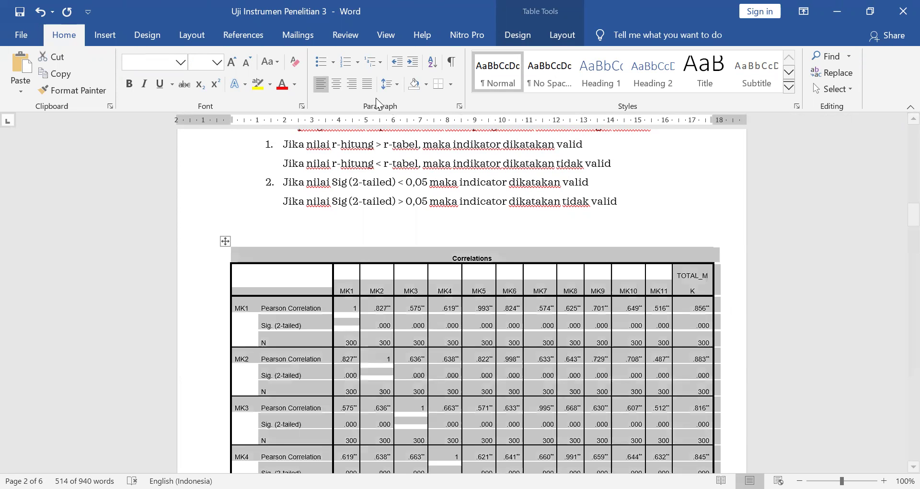
{"action": "left_click", "coordinate": [388, 86]}
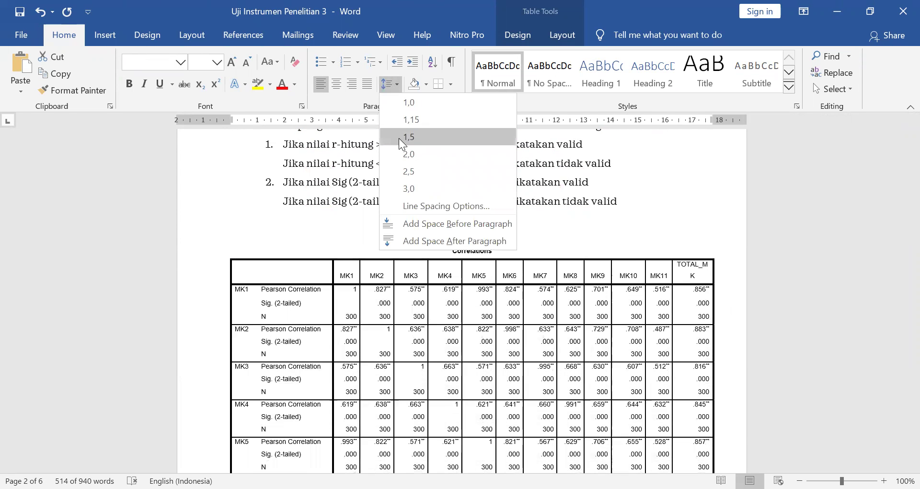
{"action": "left_click", "coordinate": [405, 139]}
{"action": "left_click", "coordinate": [423, 234]}
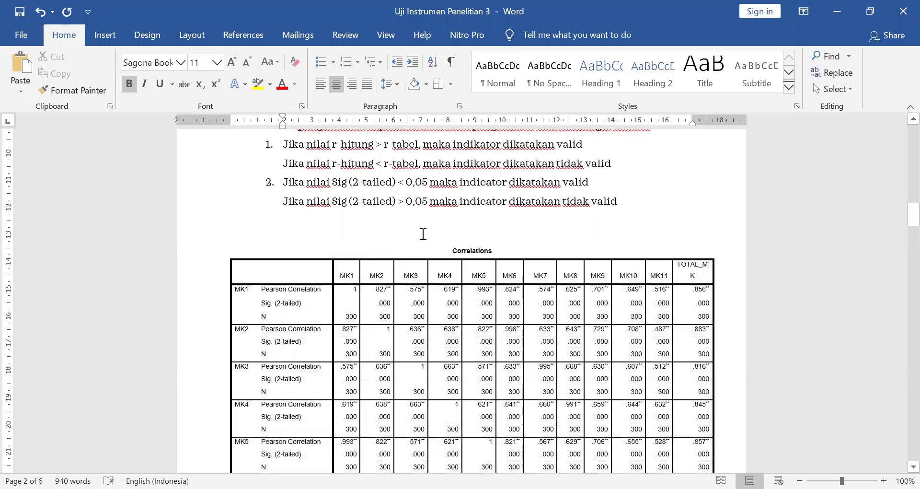
{"action": "key", "text": "Delete"}
{"action": "scroll", "coordinate": [405, 264], "scroll_direction": "down", "scroll_amount": 1}
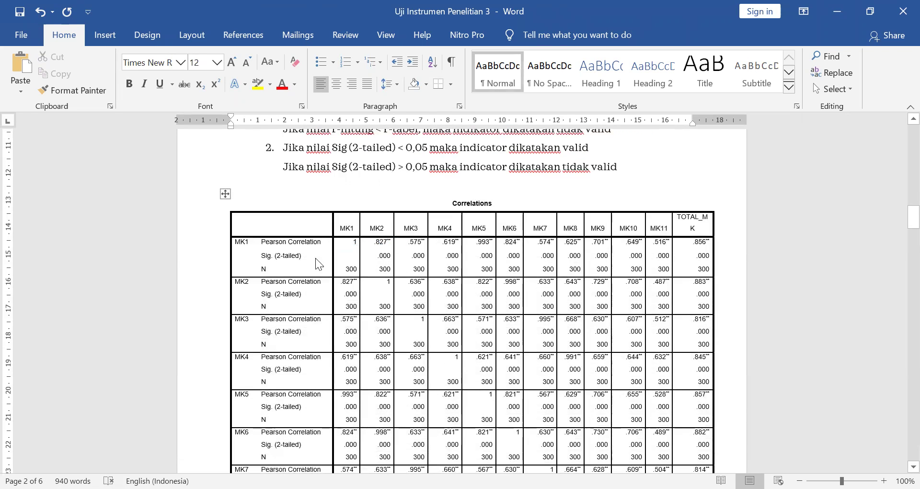
Widen the TOTAL_MK column slightly so its heading fits on one line
{"action": "left_click_drag", "start_coordinate": [260, 243], "coordinate": [698, 243]}
{"action": "left_click", "coordinate": [694, 242]}
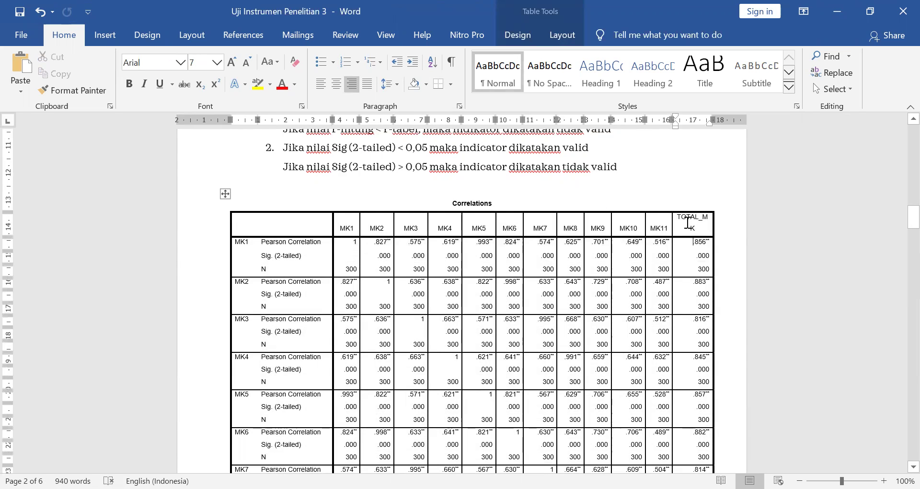
{"action": "left_click_drag", "start_coordinate": [716, 118], "coordinate": [720, 118]}
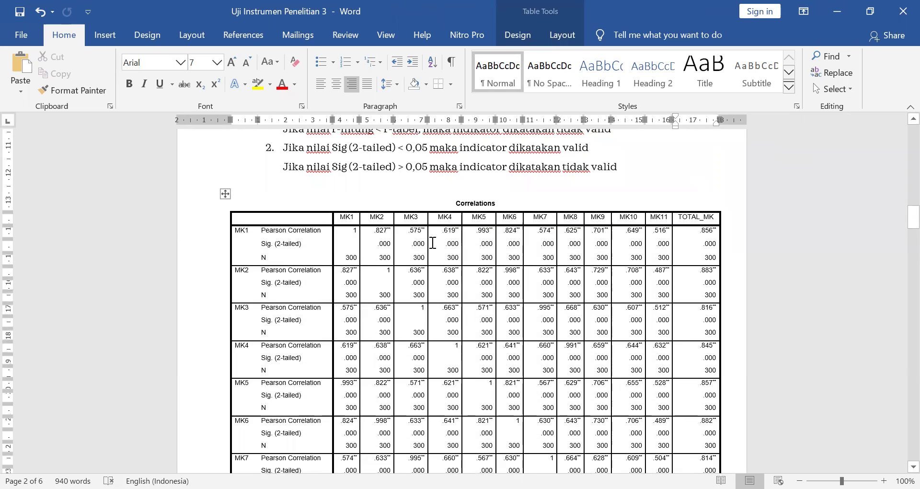
Look up MK1's Pearson correlation with TOTAL_MK and enter 0,856 as its r-hitung in Tabel 1
{"action": "left_click_drag", "start_coordinate": [700, 231], "coordinate": [712, 232]}
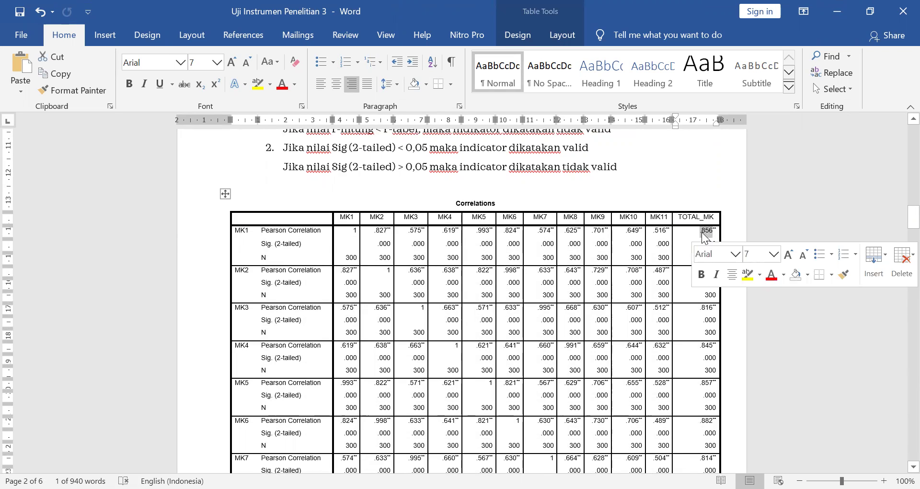
{"action": "scroll", "coordinate": [552, 363], "scroll_direction": "down", "scroll_amount": 12}
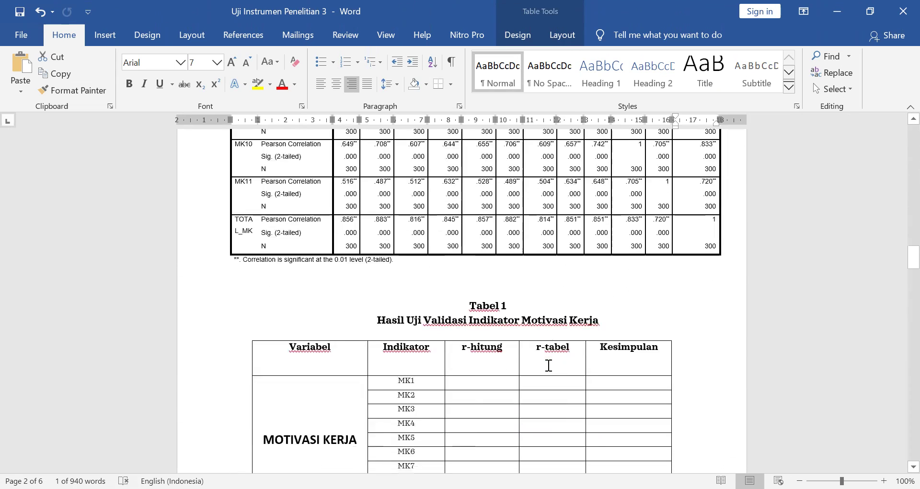
{"action": "scroll", "coordinate": [414, 329], "scroll_direction": "down", "scroll_amount": 1}
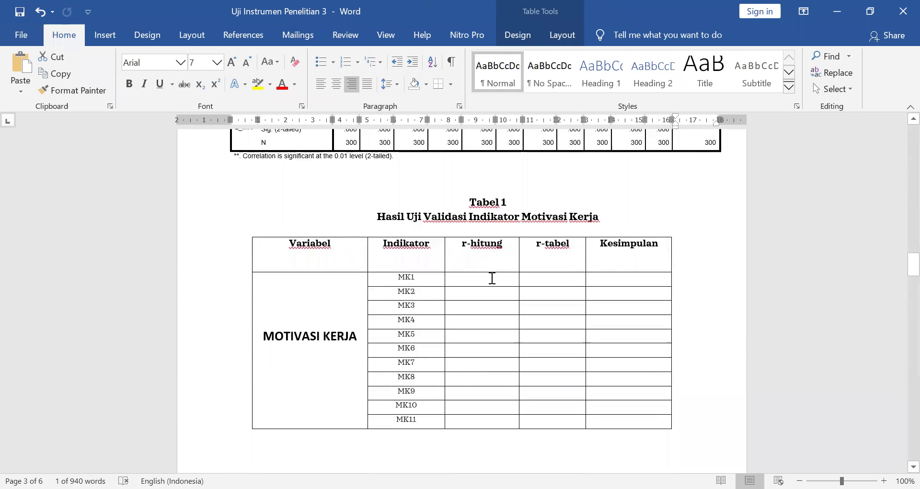
{"action": "left_click", "coordinate": [482, 278]}
{"action": "type", "text": "0,"}
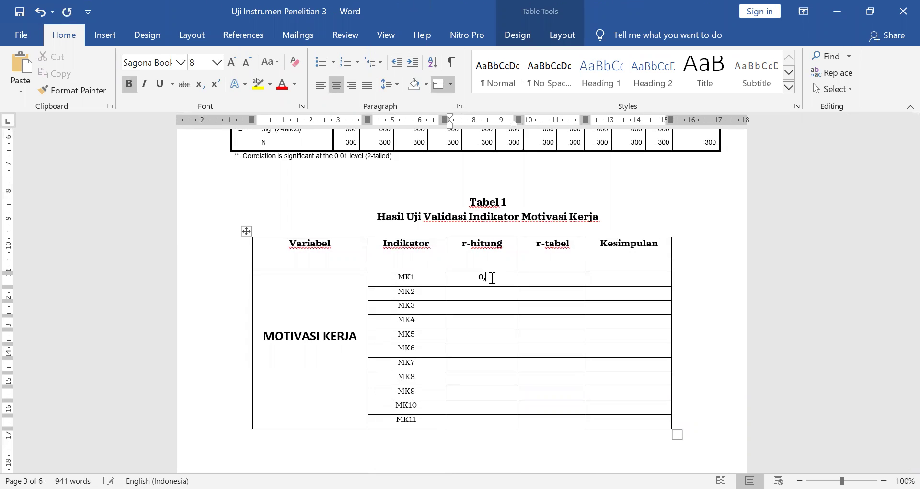
{"action": "type", "text": "856"}
Look up MK2's Pearson correlation with TOTAL_MK and enter 0,883 as its r-hitung in Tabel 1
{"action": "scroll", "coordinate": [490, 278], "scroll_direction": "up", "scroll_amount": 10}
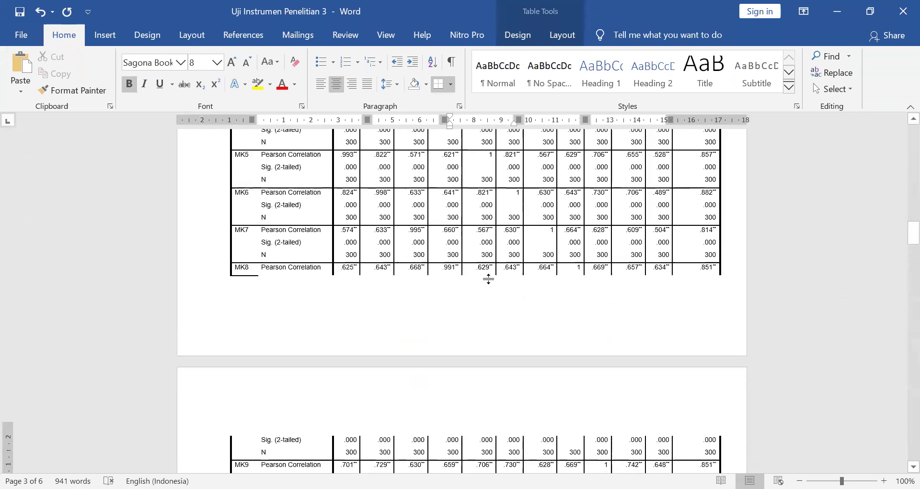
{"action": "scroll", "coordinate": [487, 278], "scroll_direction": "up", "scroll_amount": 1}
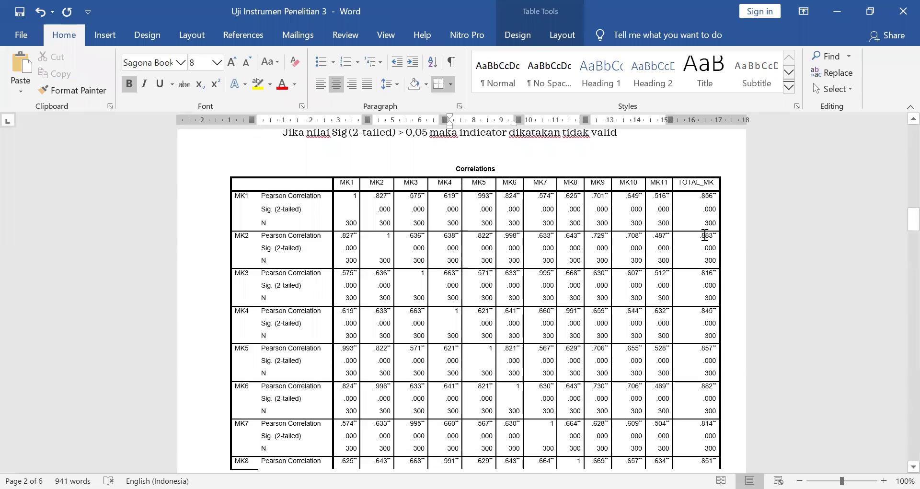
{"action": "left_click_drag", "start_coordinate": [700, 236], "coordinate": [711, 236]}
{"action": "scroll", "coordinate": [485, 364], "scroll_direction": "down", "scroll_amount": 10}
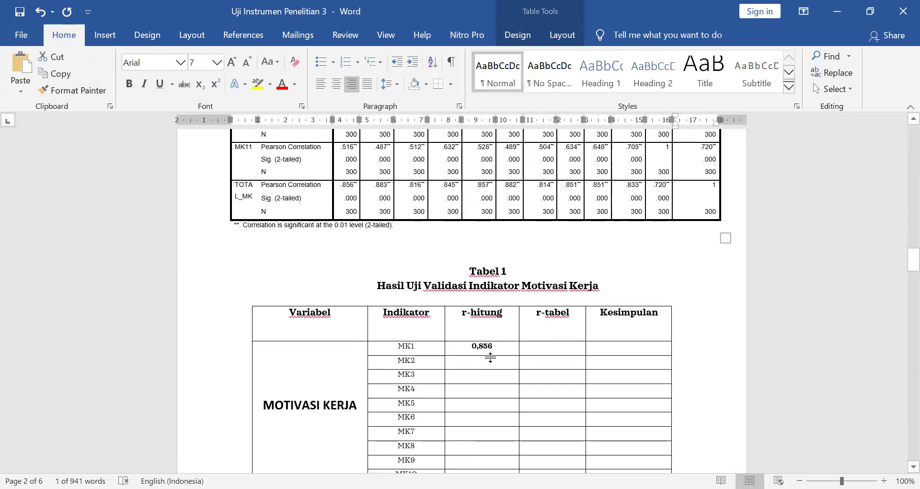
{"action": "left_click", "coordinate": [485, 364]}
{"action": "type", "text": "0,883"}
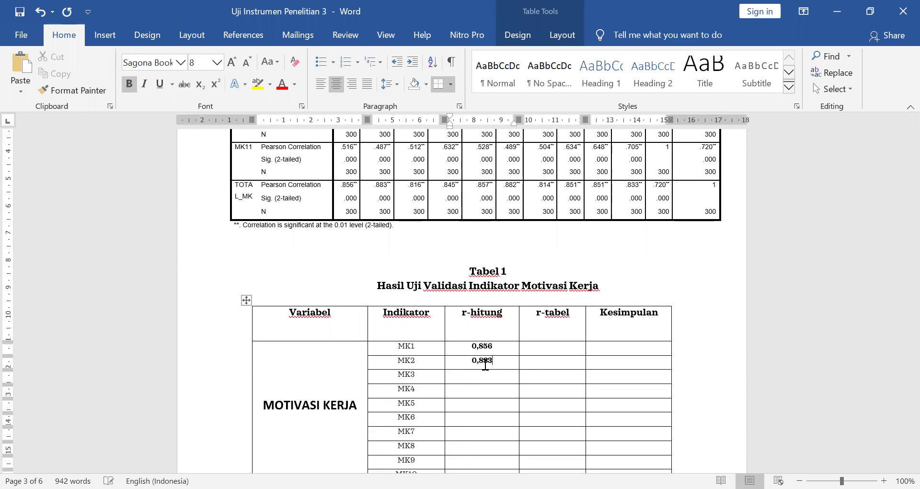
Look up MK3's Pearson correlation with TOTAL_MK and enter 0,816 as its r-hitung in Tabel 1
{"action": "scroll", "coordinate": [485, 365], "scroll_direction": "up", "scroll_amount": 10}
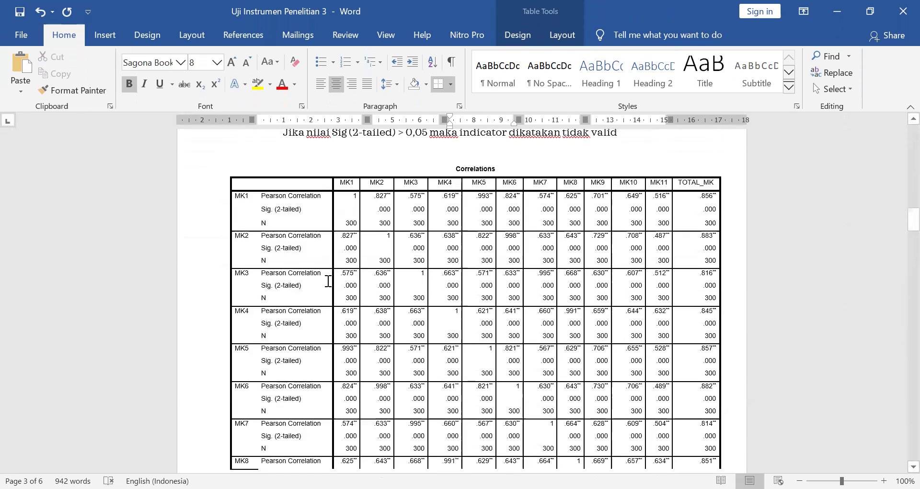
{"action": "left_click_drag", "start_coordinate": [248, 274], "coordinate": [712, 277]}
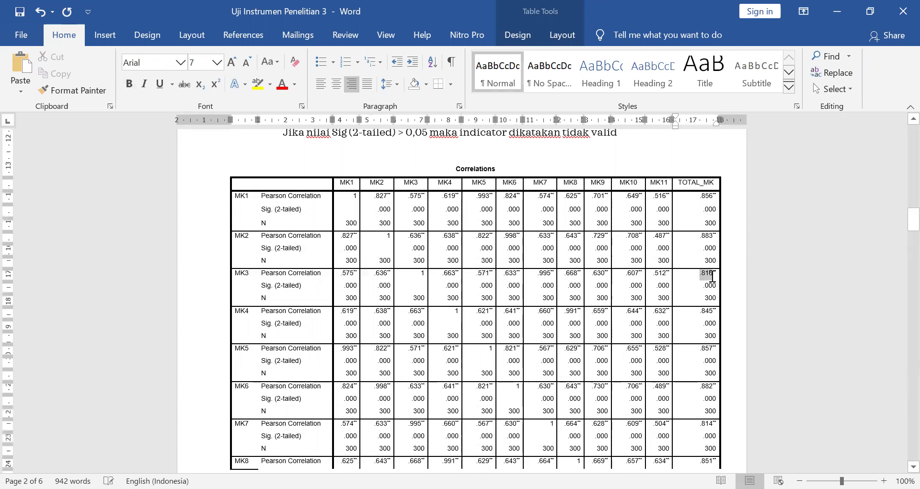
{"action": "scroll", "coordinate": [554, 365], "scroll_direction": "down", "scroll_amount": 10}
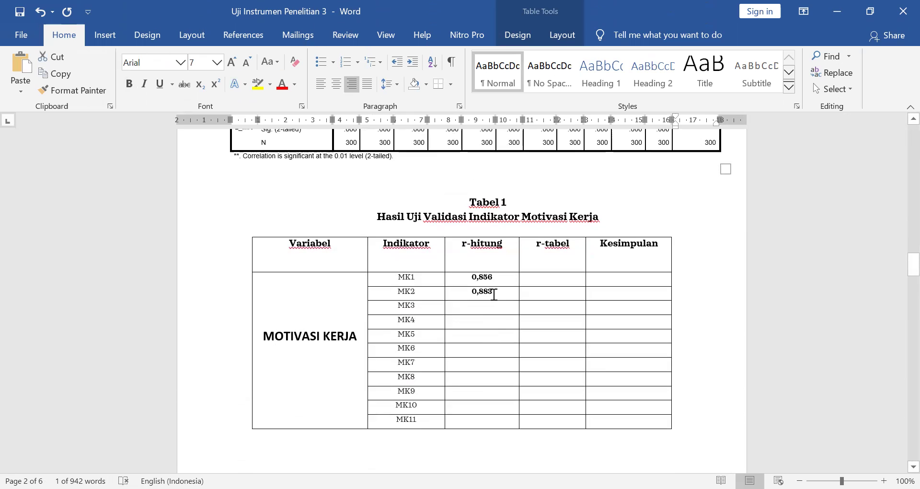
{"action": "left_click", "coordinate": [482, 306]}
{"action": "type", "text": "0,816"}
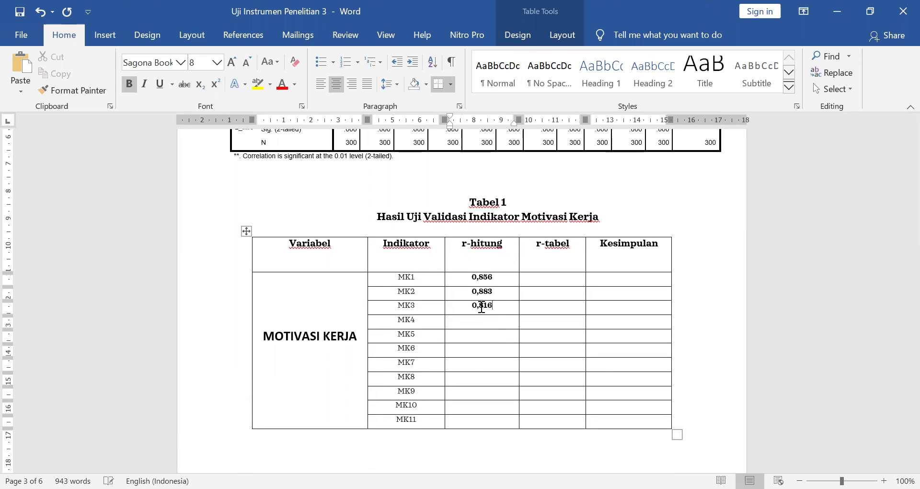
Look up MK4's Pearson correlation with TOTAL_MK and enter 0.845 as its r-hitung in Tabel 1
{"action": "scroll", "coordinate": [482, 306], "scroll_direction": "up", "scroll_amount": 15}
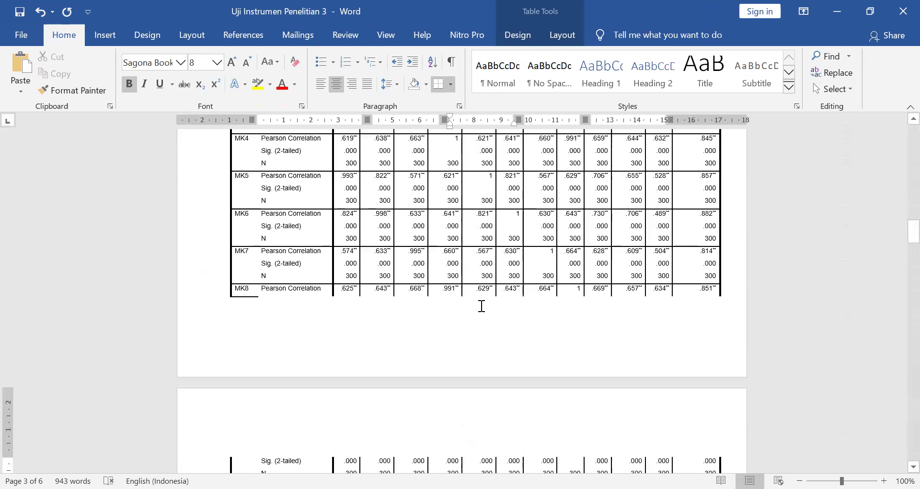
{"action": "left_click_drag", "start_coordinate": [697, 209], "coordinate": [717, 209]}
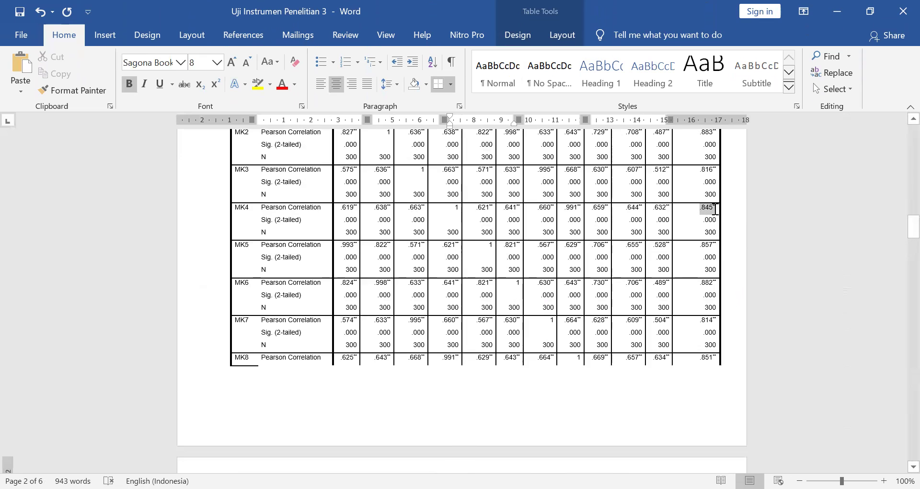
{"action": "scroll", "coordinate": [577, 394], "scroll_direction": "down", "scroll_amount": 8}
{"action": "scroll", "coordinate": [577, 393], "scroll_direction": "down", "scroll_amount": 1}
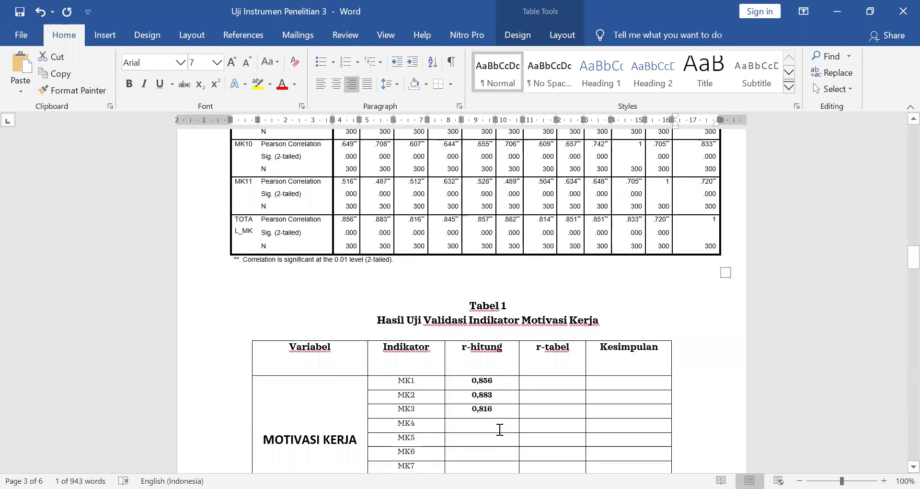
{"action": "left_click", "coordinate": [500, 430]}
{"action": "type", "text": "0.845"}
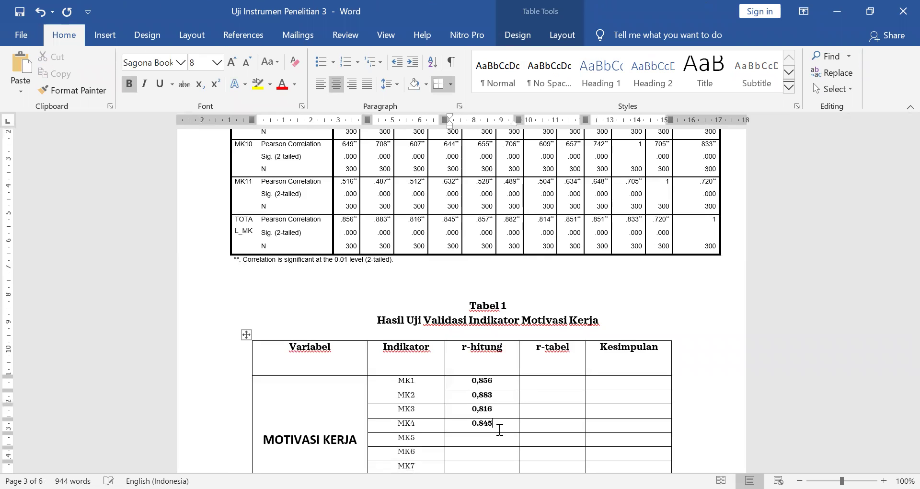
Look up MK5's Pearson correlation with TOTAL_MK and enter 0,857 as its r-hitung in Tabel 1
{"action": "scroll", "coordinate": [499, 430], "scroll_direction": "up", "scroll_amount": 1}
{"action": "scroll", "coordinate": [499, 430], "scroll_direction": "up", "scroll_amount": 5}
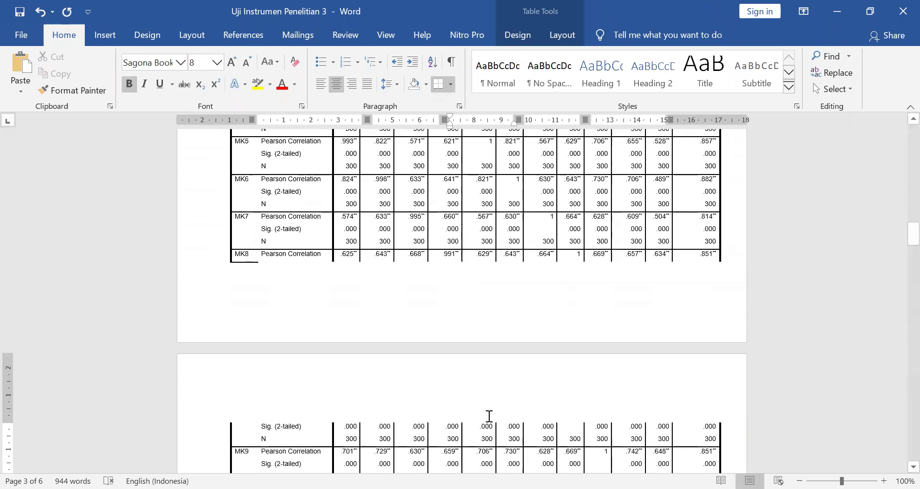
{"action": "left_click_drag", "start_coordinate": [697, 213], "coordinate": [719, 211]}
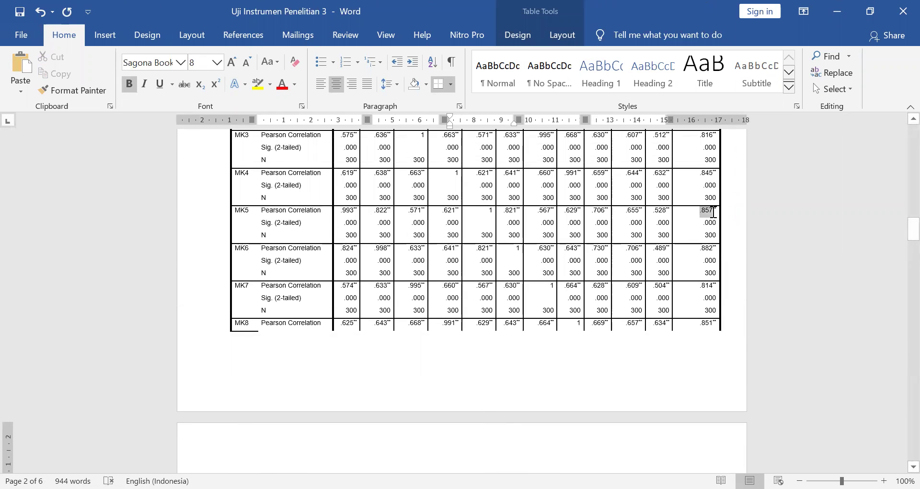
{"action": "scroll", "coordinate": [557, 374], "scroll_direction": "down", "scroll_amount": 5}
{"action": "left_click", "coordinate": [485, 371]}
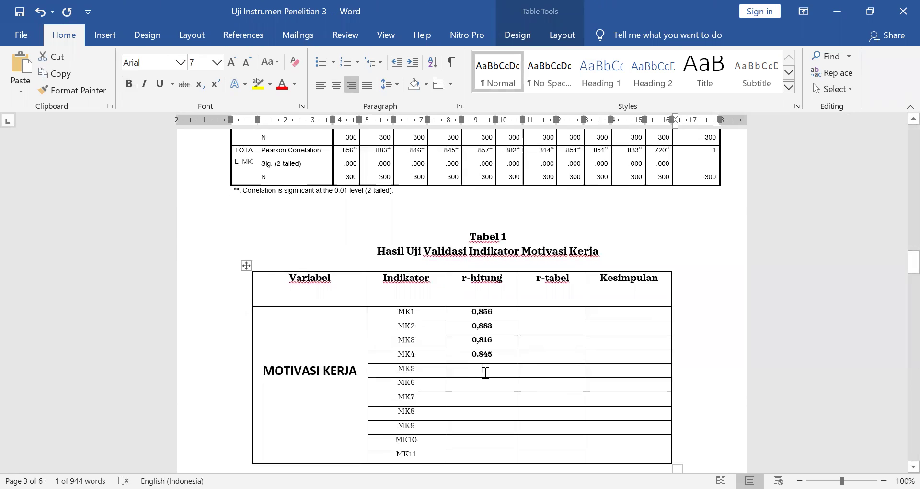
{"action": "type", "text": "0,857"}
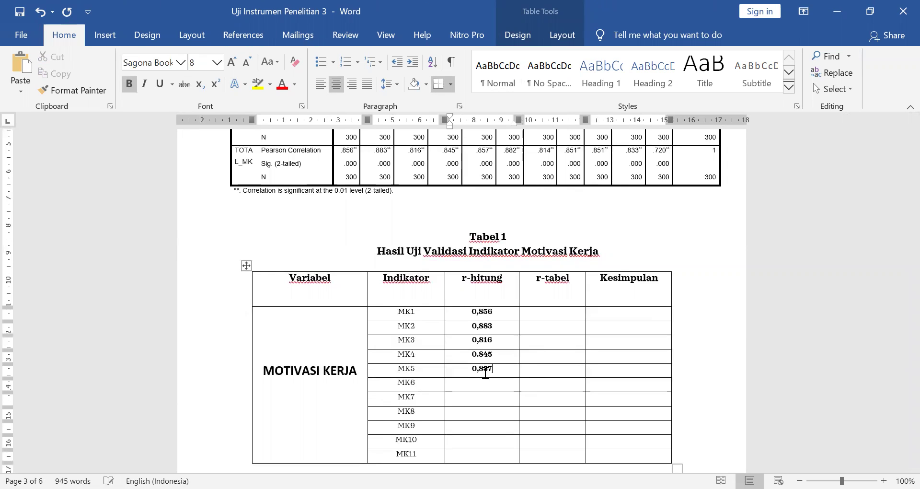
Look up MK6's Pearson correlation with TOTAL_MK and enter 0,882 as its r-hitung in Tabel 1
{"action": "scroll", "coordinate": [485, 372], "scroll_direction": "up", "scroll_amount": 8}
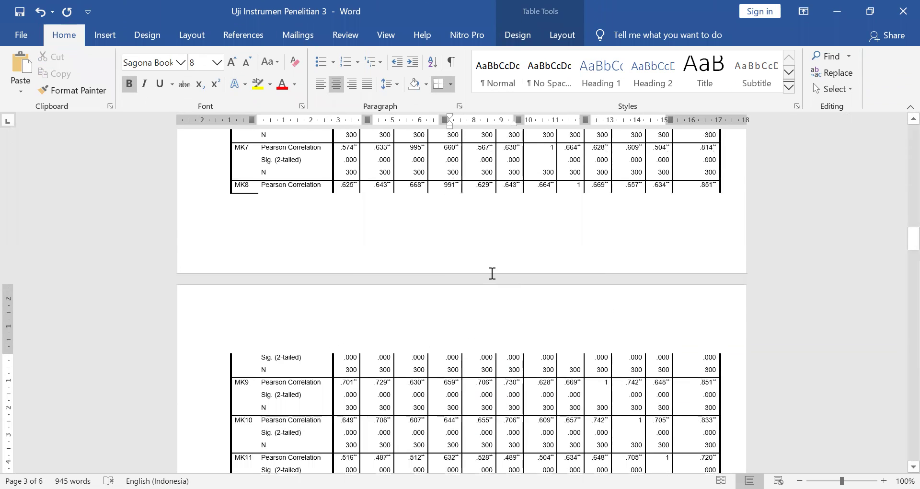
{"action": "scroll", "coordinate": [492, 273], "scroll_direction": "up", "scroll_amount": 3}
{"action": "left_click_drag", "start_coordinate": [700, 179], "coordinate": [714, 182]}
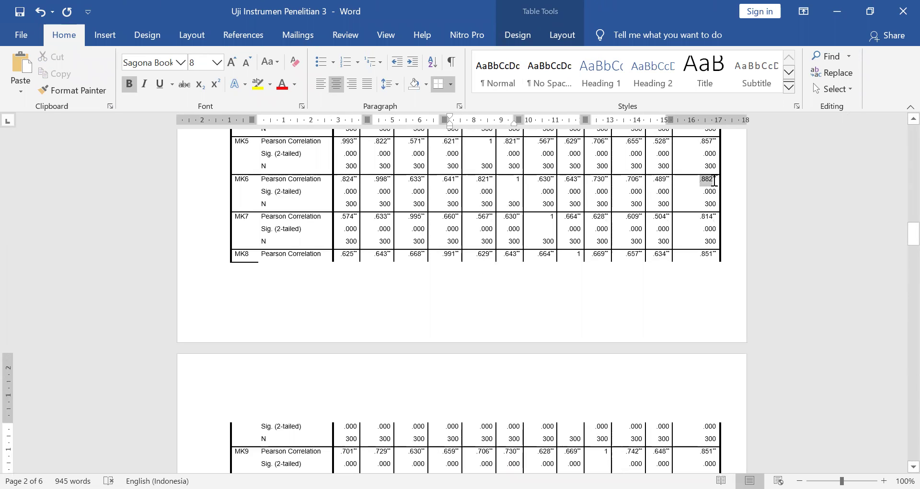
{"action": "scroll", "coordinate": [477, 345], "scroll_direction": "down", "scroll_amount": 10}
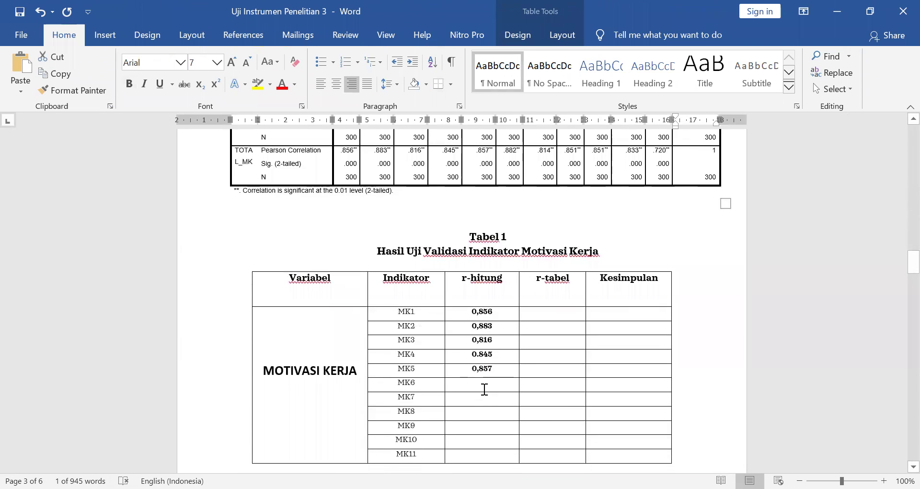
{"action": "left_click", "coordinate": [484, 389]}
{"action": "type", "text": "0,882"}
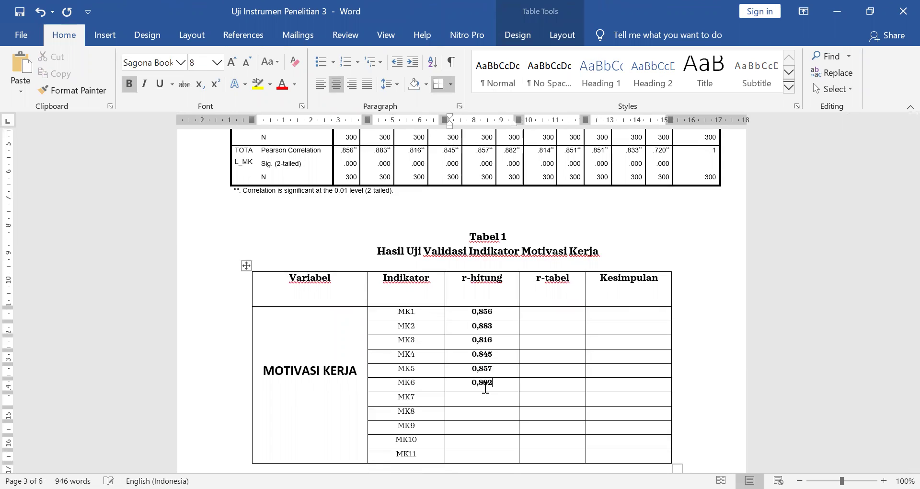
Look up MK7's Pearson correlation with TOTAL_MK and enter 0,814 as its r-hitung in Tabel 1
{"action": "key", "text": "Down"}
{"action": "scroll", "coordinate": [495, 390], "scroll_direction": "up", "scroll_amount": 9}
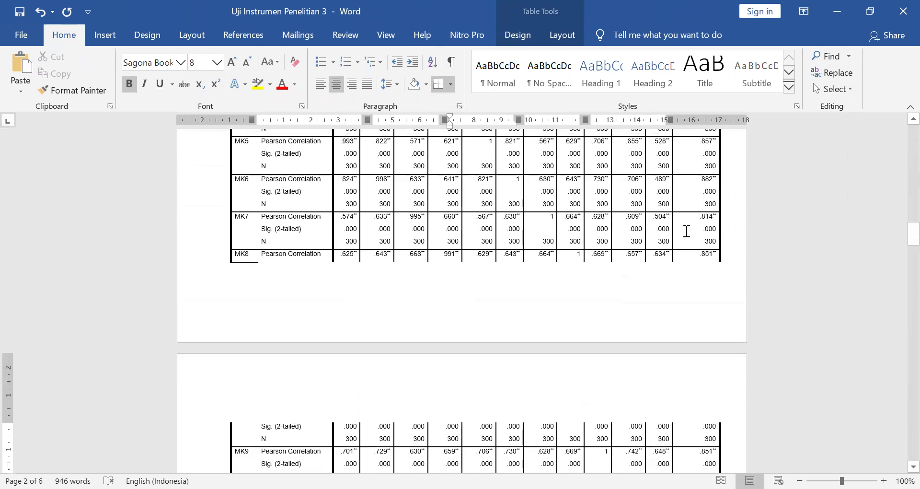
{"action": "left_click_drag", "start_coordinate": [701, 216], "coordinate": [715, 216]}
{"action": "scroll", "coordinate": [569, 353], "scroll_direction": "down", "scroll_amount": 9}
{"action": "type", "text": "0"}
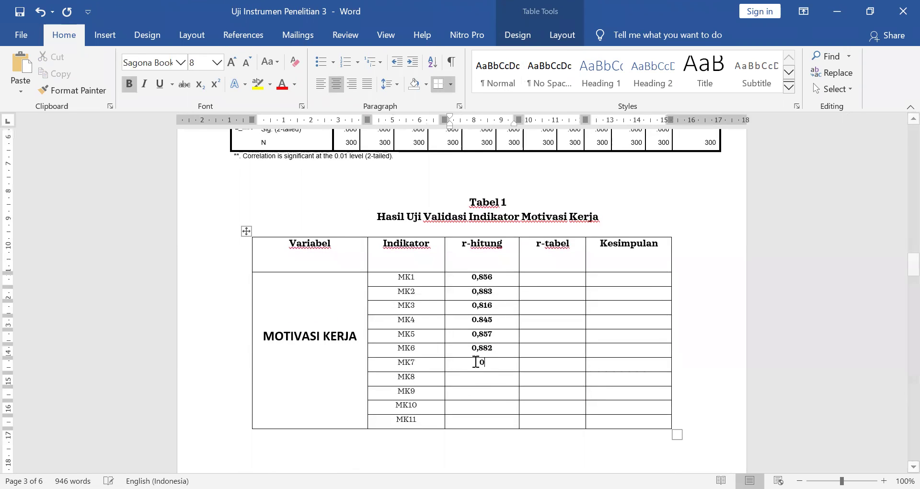
{"action": "type", "text": ",814"}
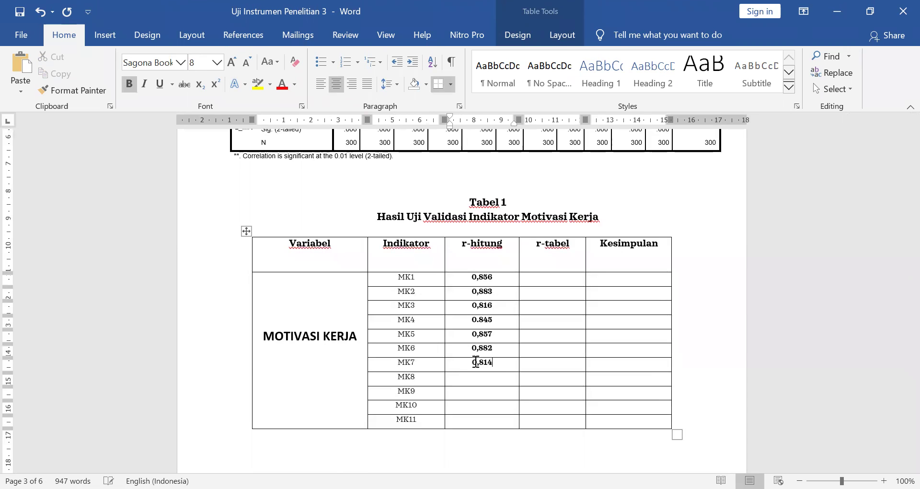
Look up MK8's Pearson correlation with TOTAL_MK and enter 0,851 as its r-hitung in Tabel 1
{"action": "scroll", "coordinate": [464, 368], "scroll_direction": "up", "scroll_amount": 5}
{"action": "scroll", "coordinate": [464, 368], "scroll_direction": "up", "scroll_amount": 11}
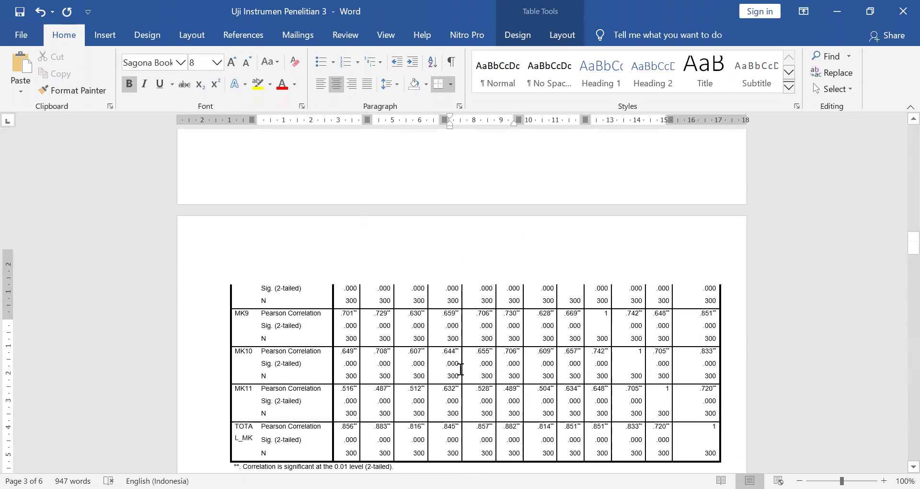
{"action": "left_click", "coordinate": [705, 258]}
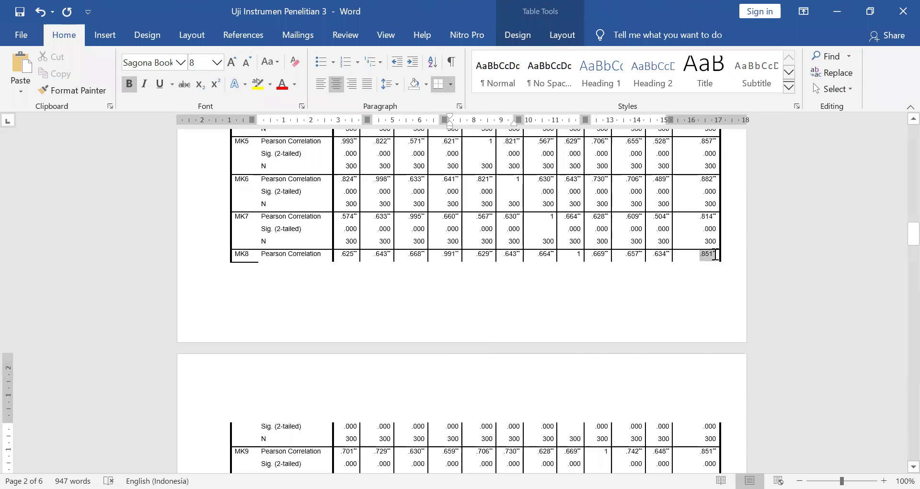
{"action": "scroll", "coordinate": [599, 379], "scroll_direction": "down", "scroll_amount": 10}
{"action": "scroll", "coordinate": [600, 379], "scroll_direction": "down", "scroll_amount": 4}
{"action": "left_click", "coordinate": [482, 409]}
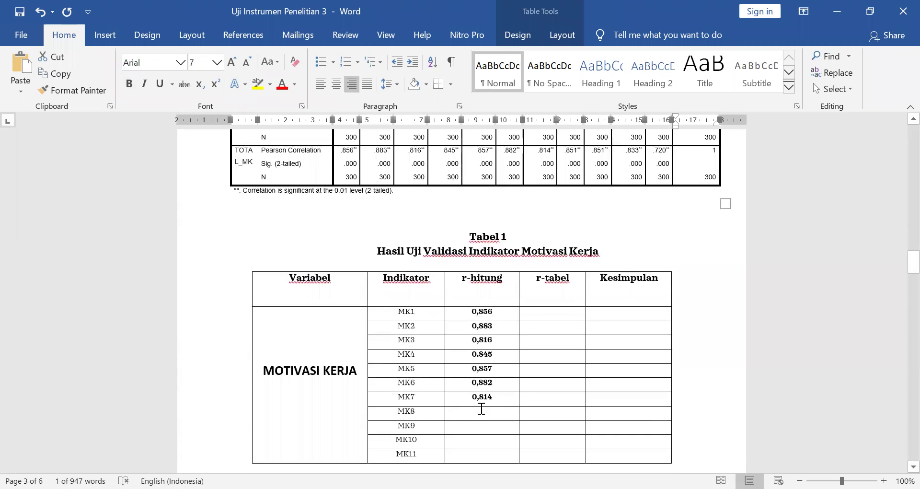
{"action": "type", "text": "0,851"}
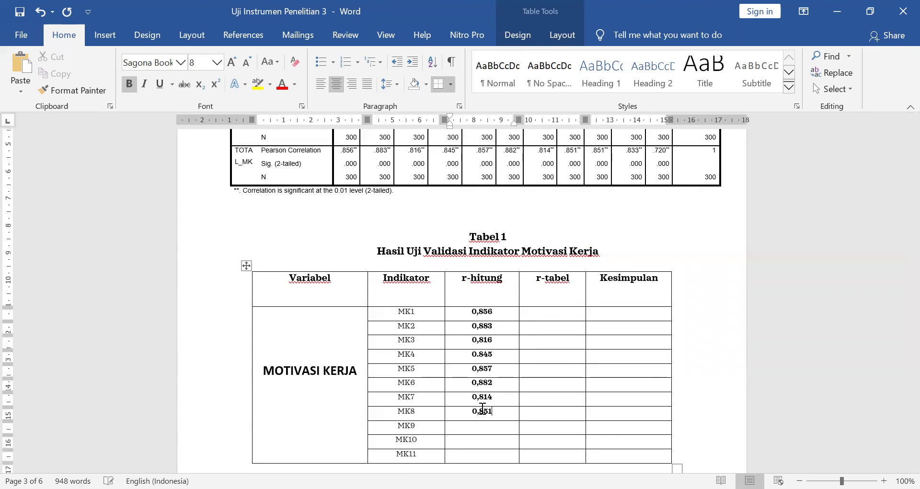
Look up MK9's Pearson correlation with TOTAL_MK and enter 0,851 as its r-hitung in Tabel 1
{"action": "scroll", "coordinate": [483, 410], "scroll_direction": "up", "scroll_amount": 6}
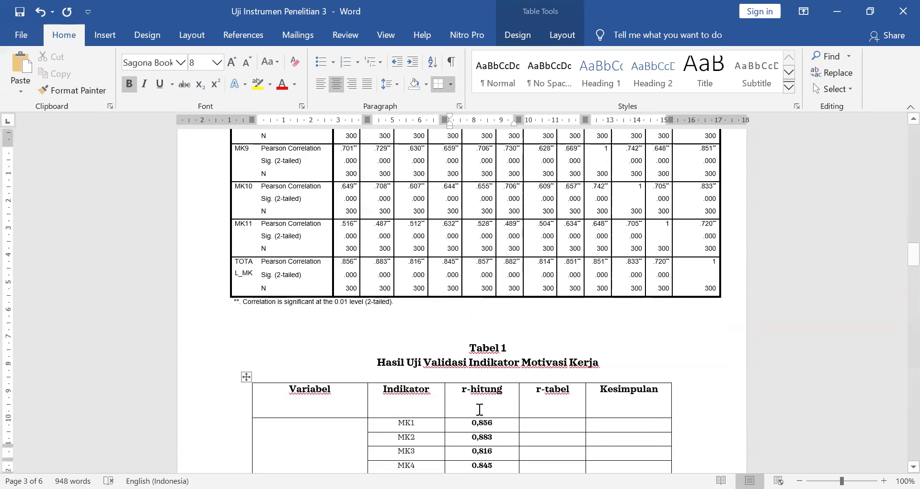
{"action": "left_click", "coordinate": [704, 210]}
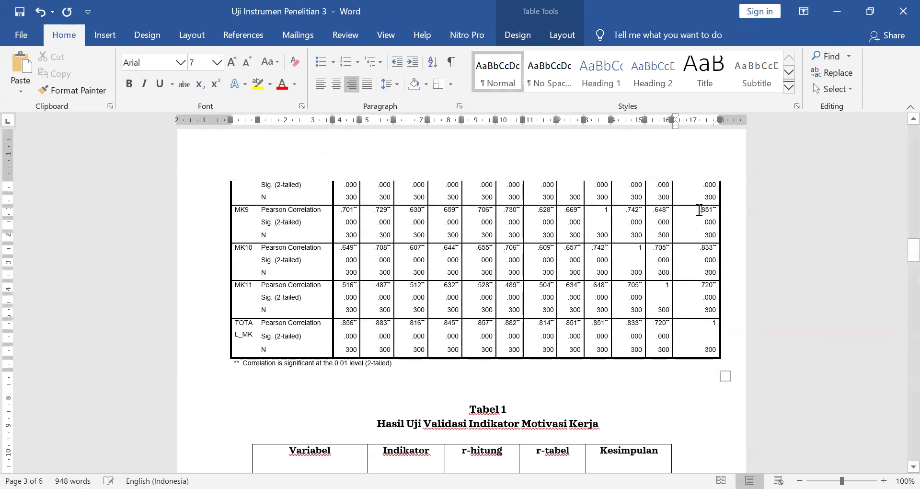
{"action": "scroll", "coordinate": [502, 361], "scroll_direction": "down", "scroll_amount": 8}
{"action": "left_click", "coordinate": [502, 361]}
{"action": "type", "text": "0,851"}
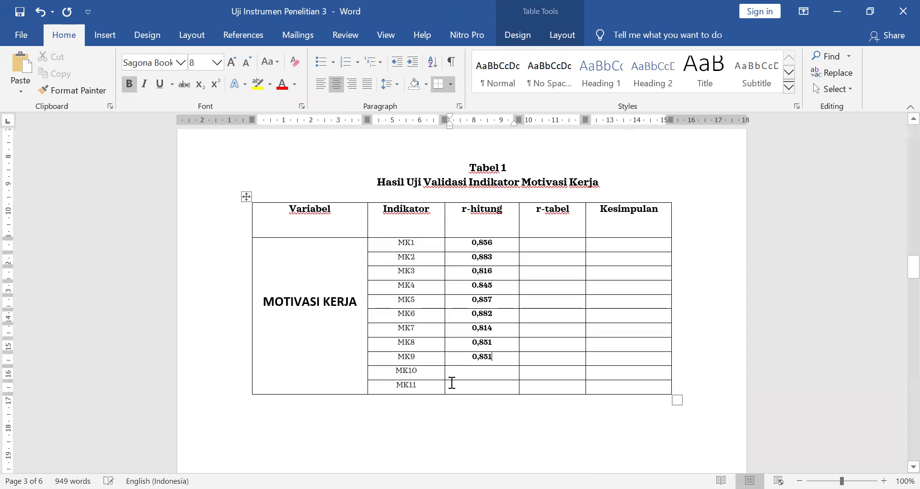
Look up MK10's Pearson correlation with TOTAL_MK and enter 0,833 as its r-hitung in Tabel 1
{"action": "scroll", "coordinate": [441, 382], "scroll_direction": "up", "scroll_amount": 4}
{"action": "scroll", "coordinate": [446, 361], "scroll_direction": "up", "scroll_amount": 2}
{"action": "double_click", "coordinate": [705, 178]}
{"action": "scroll", "coordinate": [478, 304], "scroll_direction": "down", "scroll_amount": 8}
{"action": "left_click", "coordinate": [478, 304]}
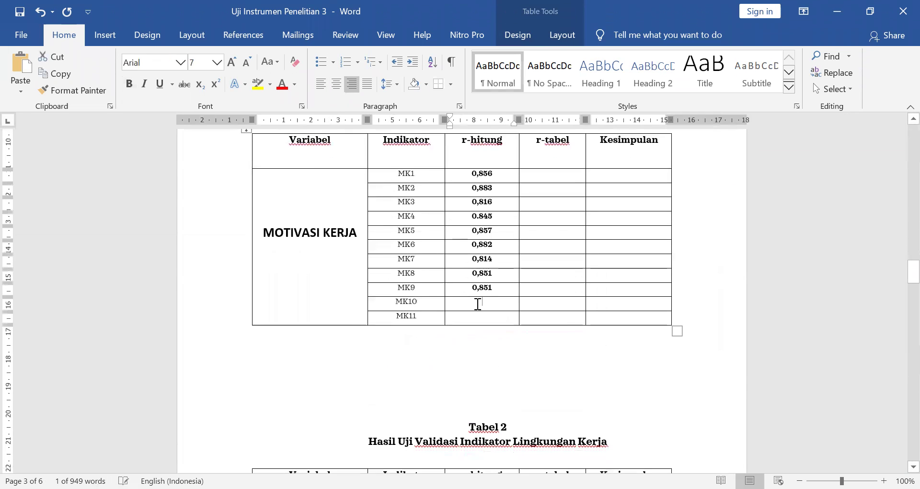
{"action": "type", "text": "0,833"}
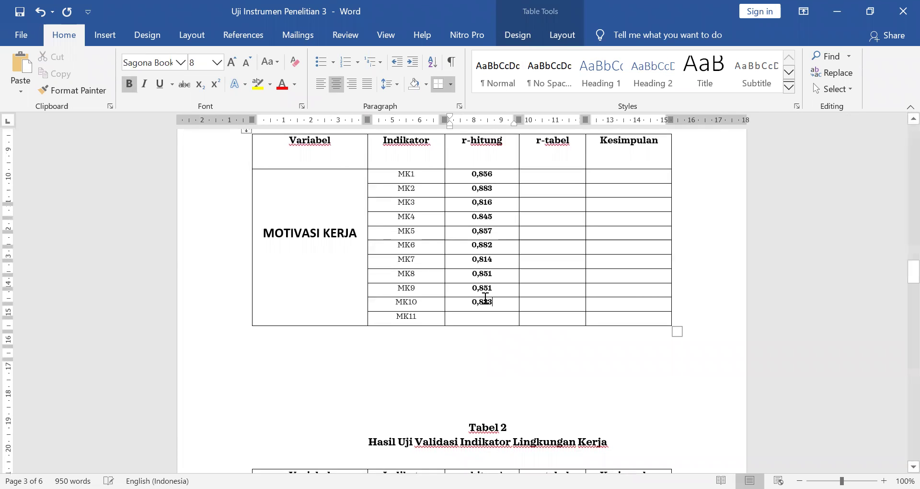
Look up MK11's Pearson correlation with TOTAL_MK and enter 0,720 as its r-hitung in Tabel 1
{"action": "scroll", "coordinate": [477, 304], "scroll_direction": "up", "scroll_amount": 10}
{"action": "scroll", "coordinate": [477, 299], "scroll_direction": "down", "scroll_amount": 5}
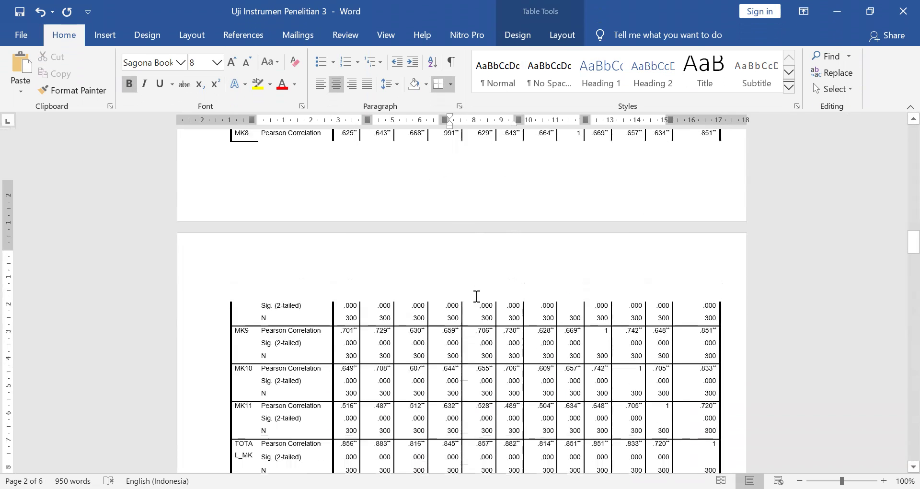
{"action": "left_click_drag", "start_coordinate": [698, 289], "coordinate": [714, 288]}
{"action": "scroll", "coordinate": [495, 386], "scroll_direction": "down", "scroll_amount": 7}
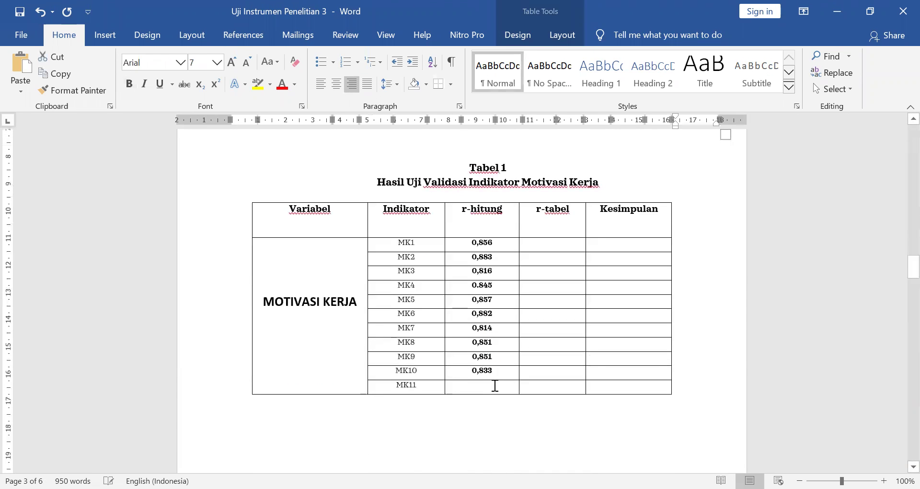
{"action": "left_click", "coordinate": [494, 386]}
{"action": "type", "text": "0,720"}
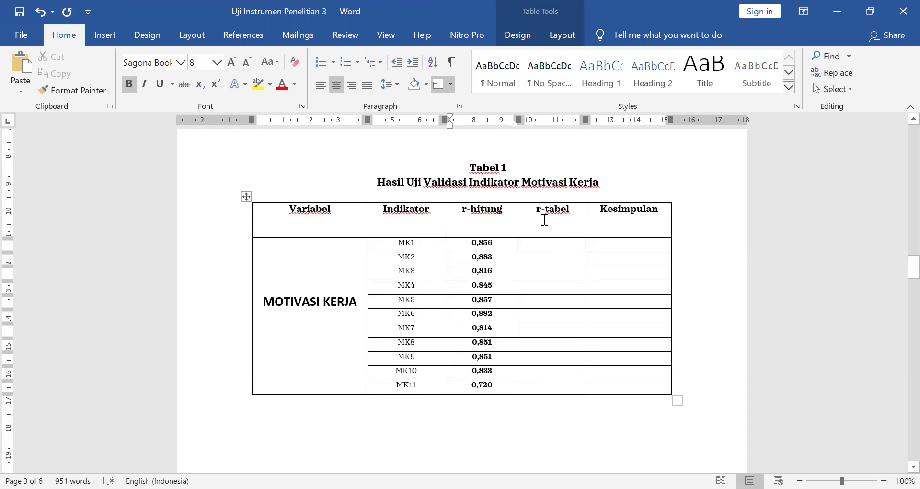
{"action": "key", "text": "Up"}
{"action": "key", "text": "Up"}
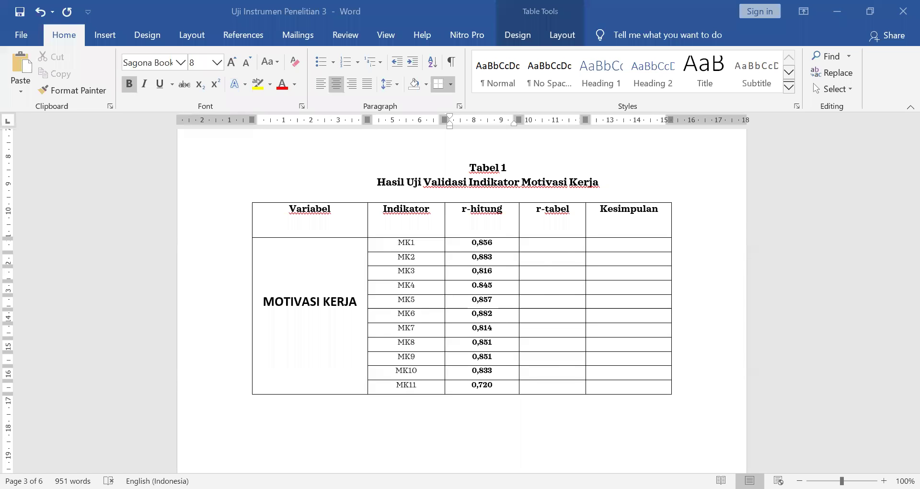
Switch to the tu-Tabel-r PDF in Nitro Pro and look up the two-tailed 0.05 critical r value at N-2 = 200
{"action": "key", "text": "alt+Tab"}
{"action": "left_click", "coordinate": [49, 53]}
{"action": "scroll", "coordinate": [897, 323], "scroll_direction": "up", "scroll_amount": 3}
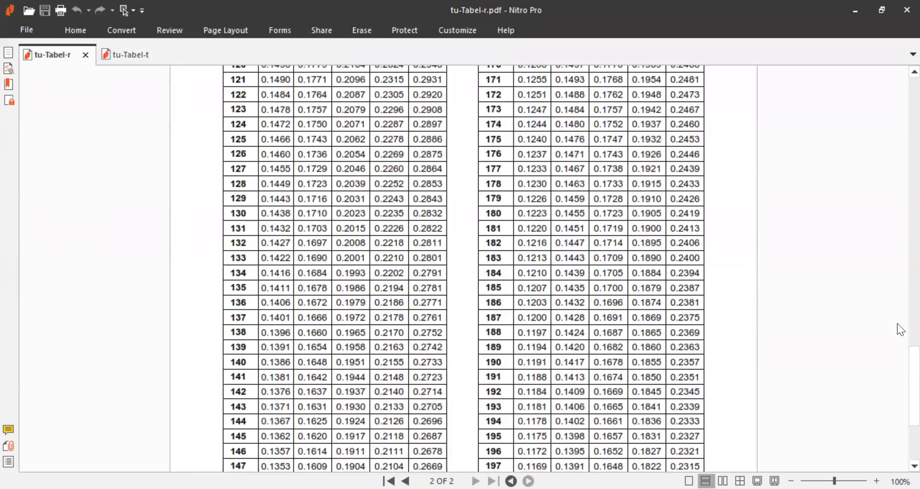
{"action": "scroll", "coordinate": [897, 359], "scroll_direction": "up", "scroll_amount": 15}
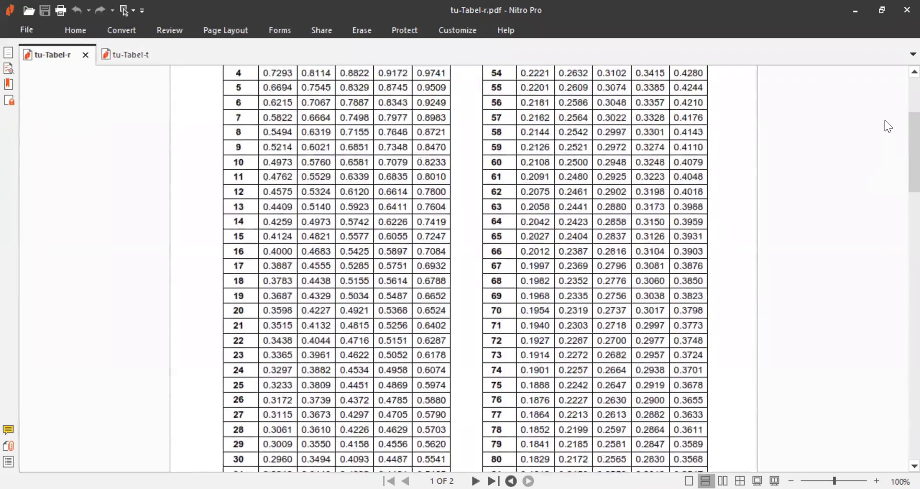
{"action": "scroll", "coordinate": [886, 90], "scroll_direction": "down", "scroll_amount": 3}
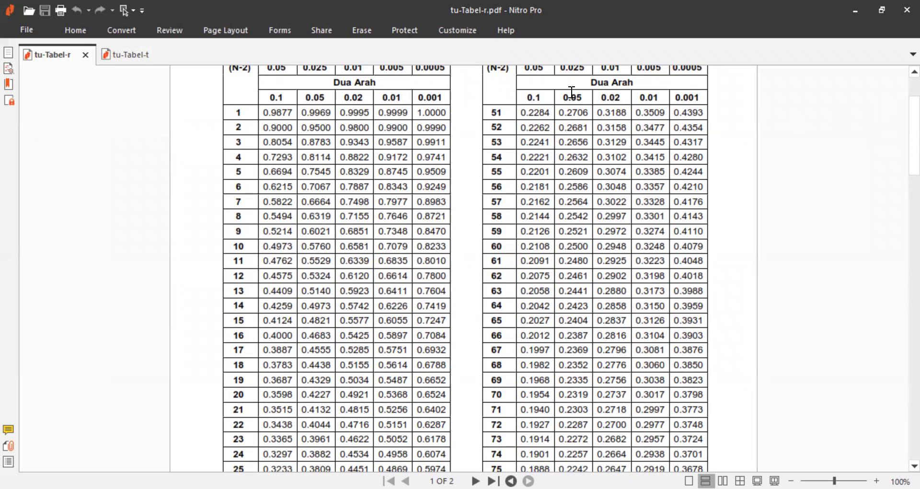
{"action": "scroll", "coordinate": [570, 427], "scroll_direction": "down", "scroll_amount": 3}
{"action": "scroll", "coordinate": [571, 426], "scroll_direction": "down", "scroll_amount": 5}
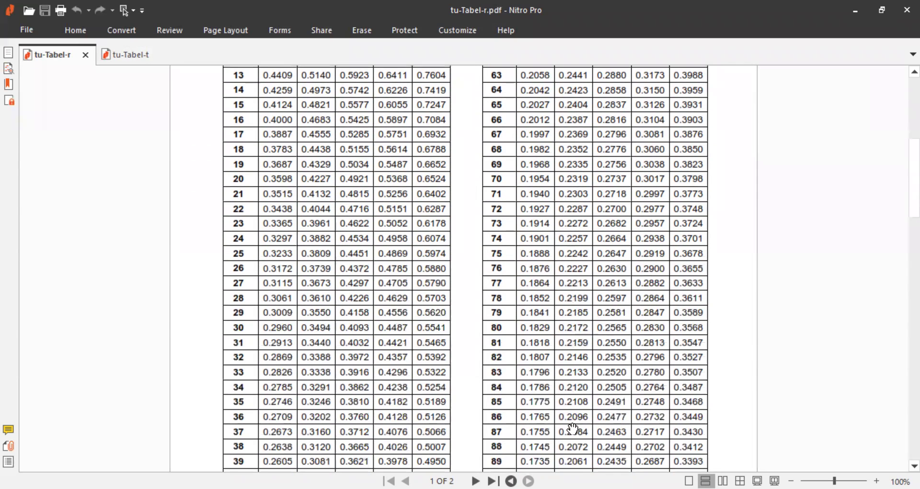
{"action": "scroll", "coordinate": [573, 428], "scroll_direction": "down", "scroll_amount": 2}
{"action": "scroll", "coordinate": [573, 428], "scroll_direction": "down", "scroll_amount": 1}
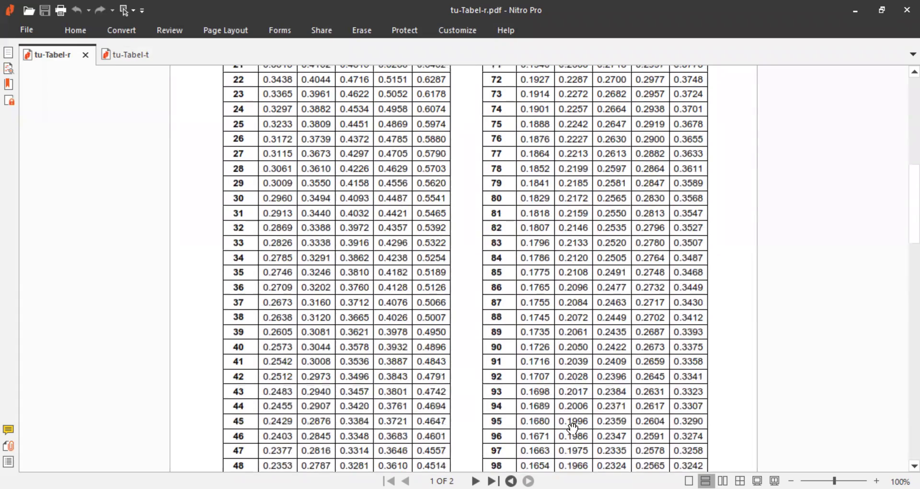
{"action": "scroll", "coordinate": [573, 428], "scroll_direction": "down", "scroll_amount": 3}
{"action": "scroll", "coordinate": [572, 428], "scroll_direction": "down", "scroll_amount": 20}
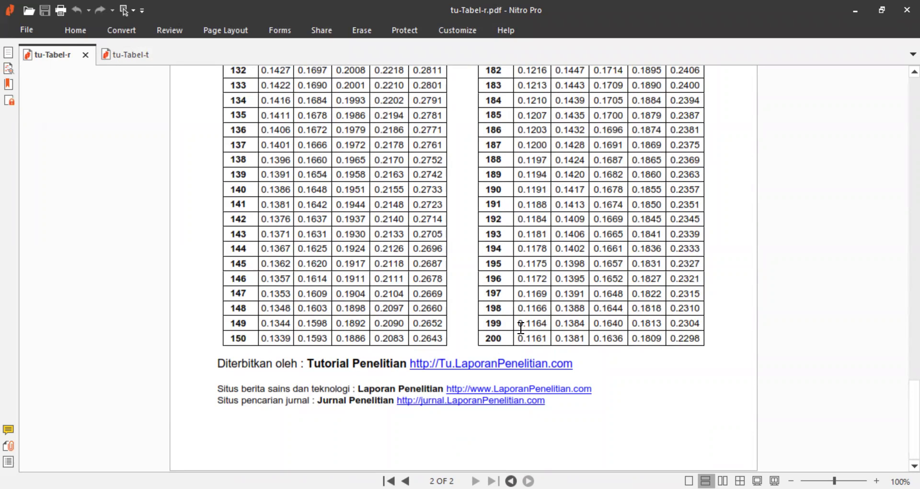
{"action": "left_click_drag", "start_coordinate": [554, 339], "coordinate": [581, 340]}
{"action": "left_click", "coordinate": [581, 341]}
Switch to the r tabel excel workbook in Excel and examine the DF sheet's title, 5% significance level and r column
{"action": "key", "text": "alt+Tab"}
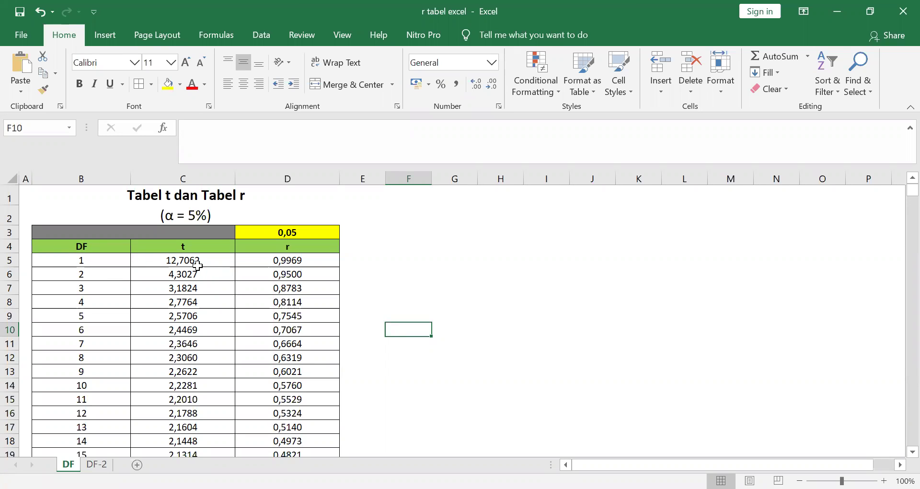
{"action": "left_click", "coordinate": [158, 195]}
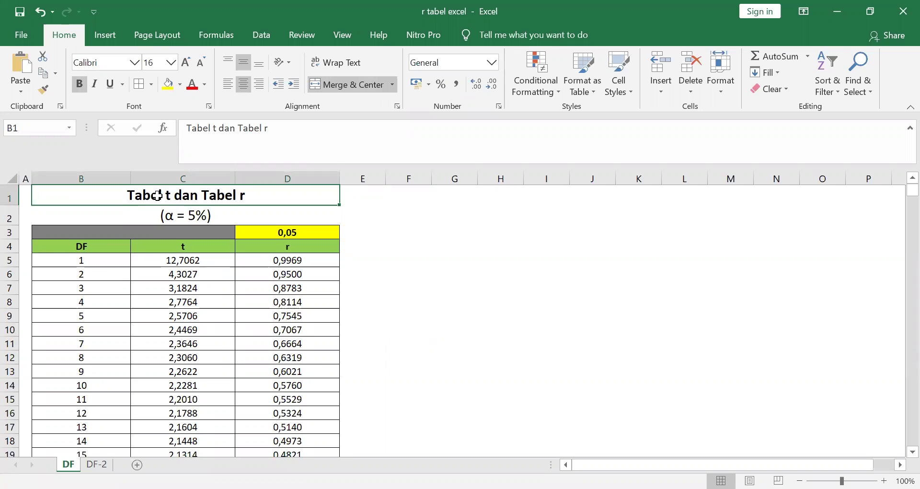
{"action": "left_click", "coordinate": [173, 217]}
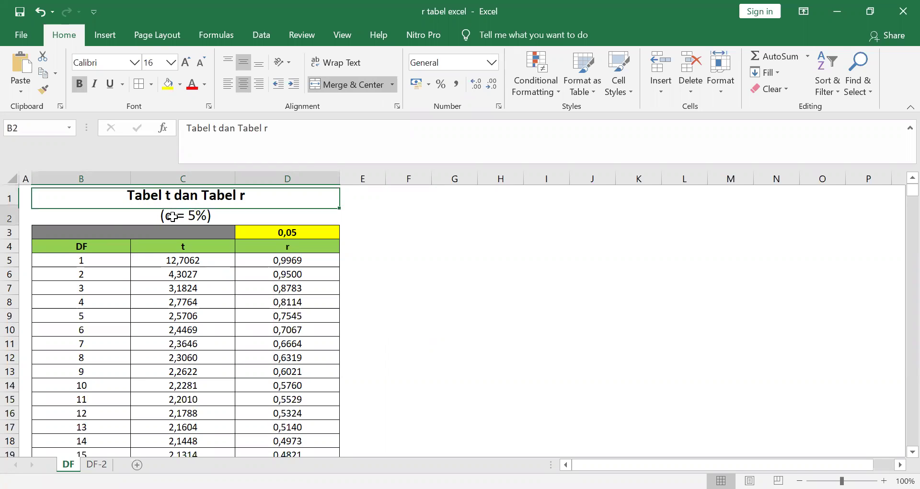
{"action": "left_click", "coordinate": [302, 246]}
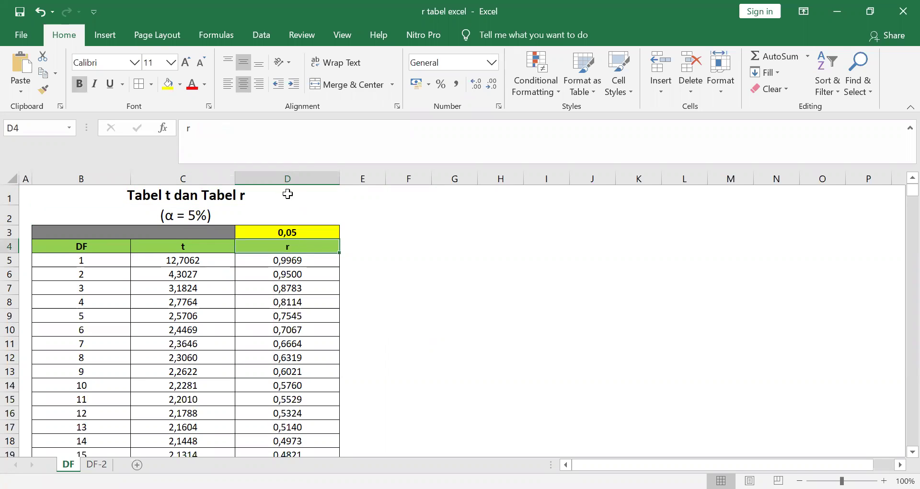
{"action": "left_click", "coordinate": [287, 174]}
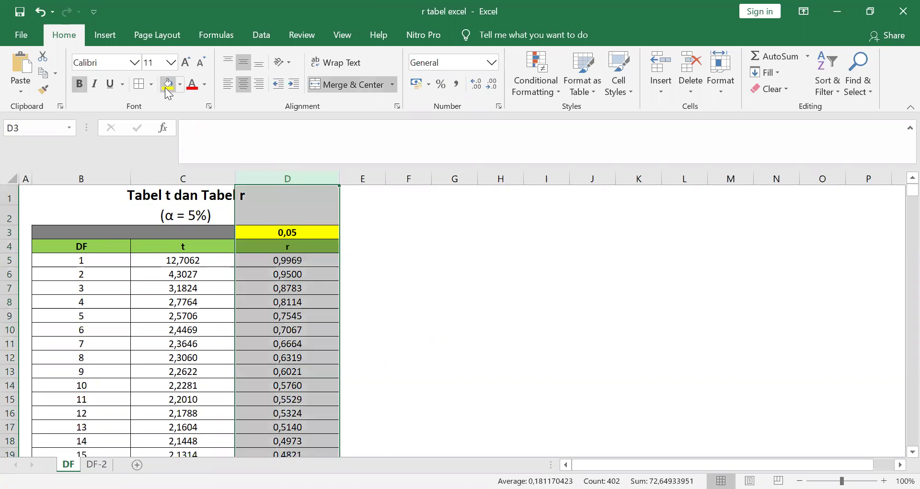
Look up the r value for DF 200 in the workbook and compare it with the same entry in the tu-Tabel-r PDF in Nitro Pro
{"action": "scroll", "coordinate": [307, 353], "scroll_direction": "down", "scroll_amount": 11}
{"action": "scroll", "coordinate": [307, 354], "scroll_direction": "down", "scroll_amount": 20}
{"action": "scroll", "coordinate": [296, 371], "scroll_direction": "down", "scroll_amount": 12}
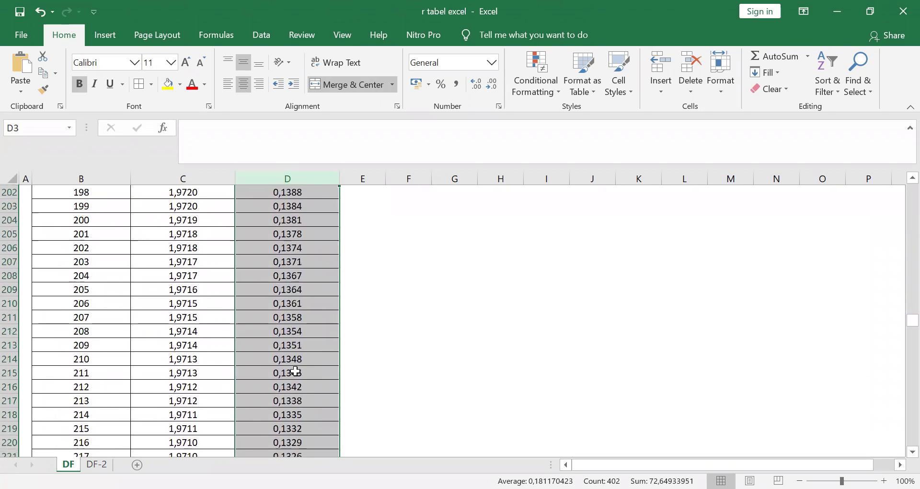
{"action": "scroll", "coordinate": [297, 371], "scroll_direction": "up", "scroll_amount": 1}
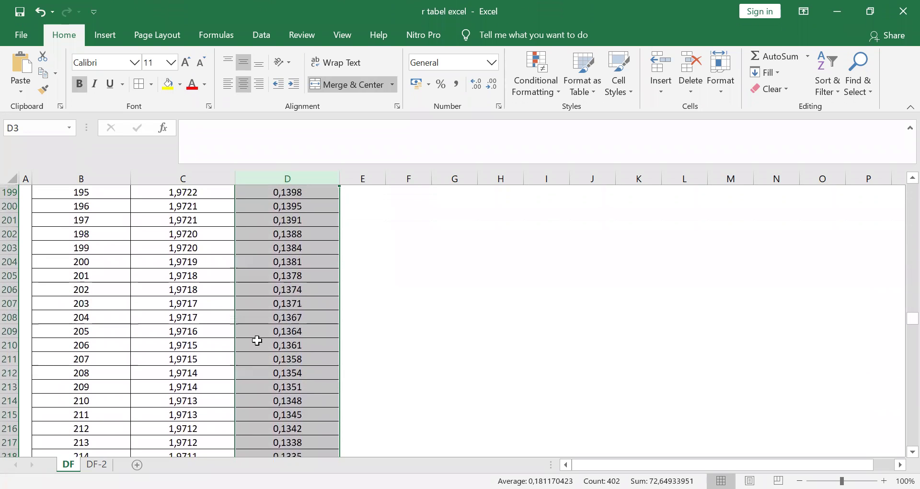
{"action": "left_click", "coordinate": [288, 262]}
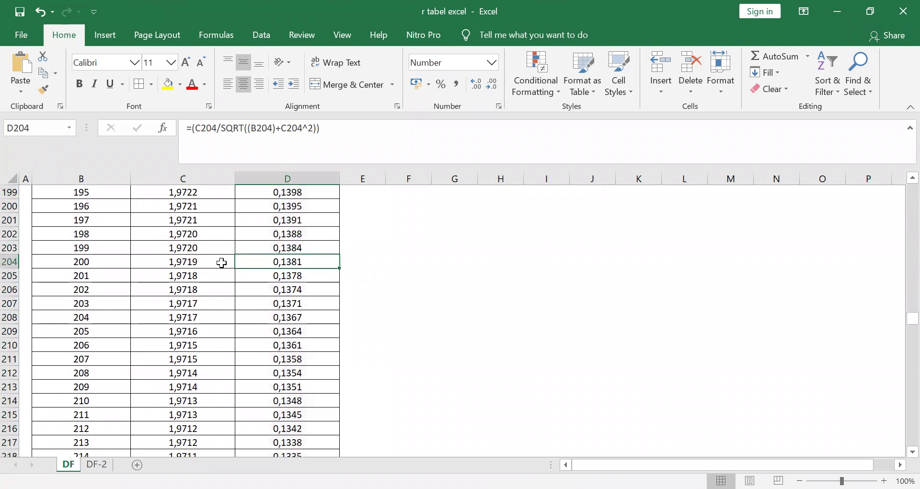
{"action": "left_click", "coordinate": [84, 263]}
{"action": "left_click", "coordinate": [9, 262]}
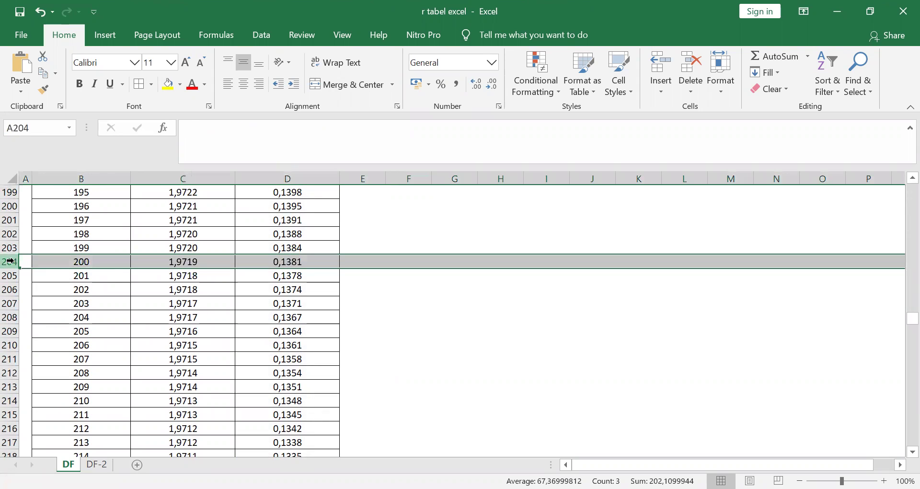
{"action": "left_click", "coordinate": [296, 263]}
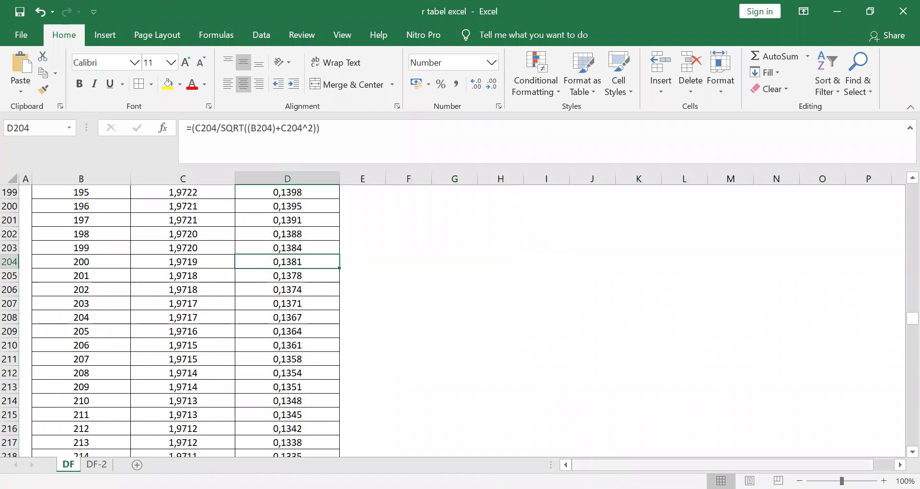
{"action": "key", "text": "alt+Tab"}
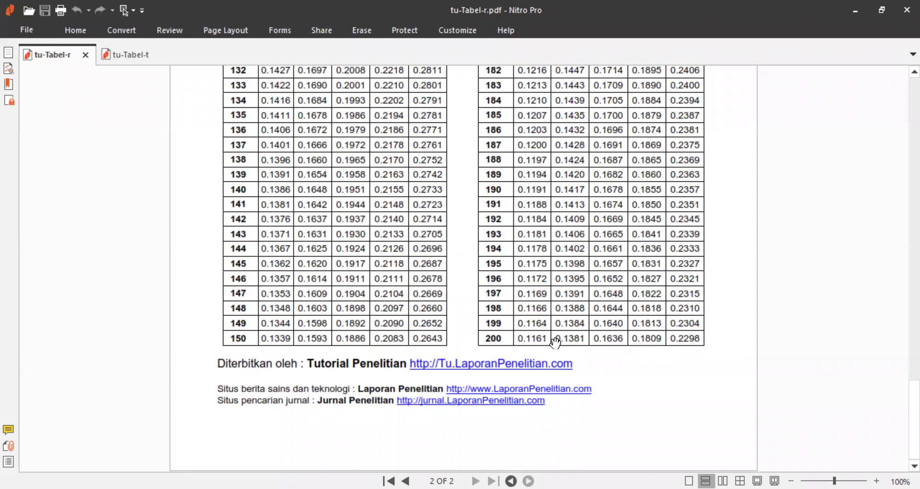
{"action": "left_click_drag", "start_coordinate": [556, 339], "coordinate": [580, 338]}
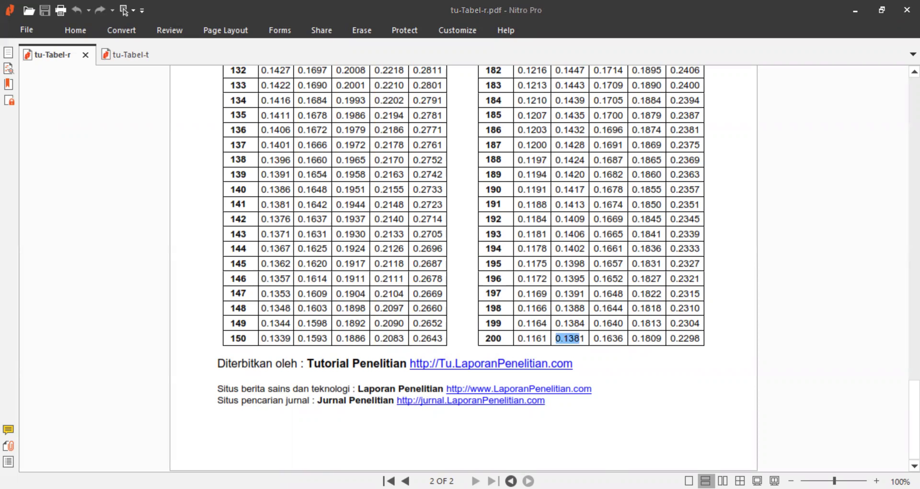
Return to the Excel workbook, find the row for DF 298, and fill its r value cell with yellow
{"action": "key", "text": "alt+Tab"}
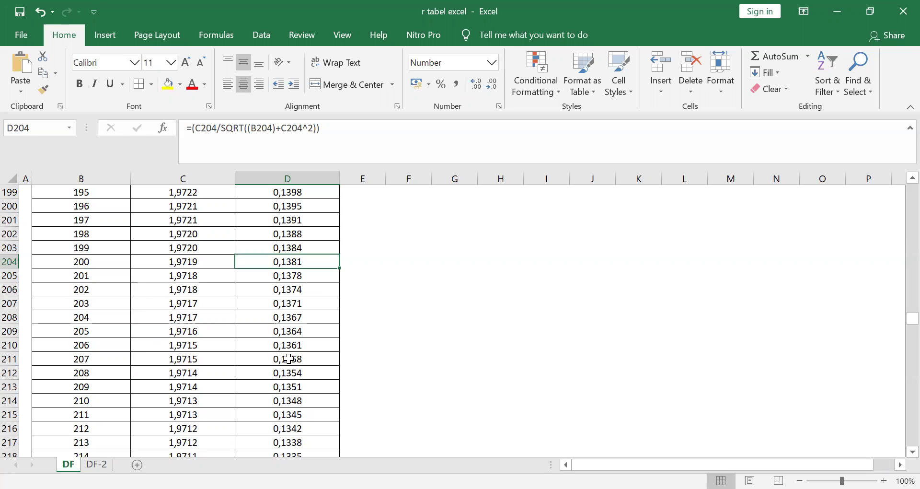
{"action": "scroll", "coordinate": [289, 358], "scroll_direction": "down", "scroll_amount": 20}
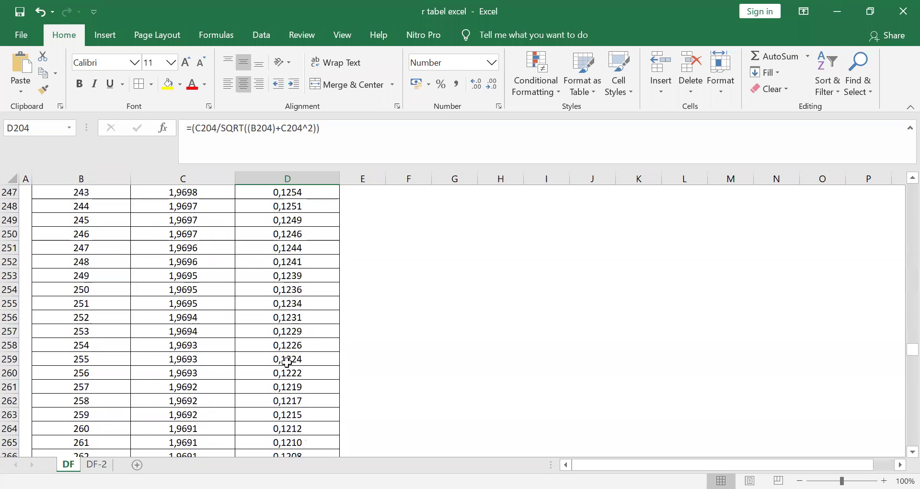
{"action": "scroll", "coordinate": [286, 361], "scroll_direction": "down", "scroll_amount": 10}
{"action": "scroll", "coordinate": [283, 361], "scroll_direction": "up", "scroll_amount": 3}
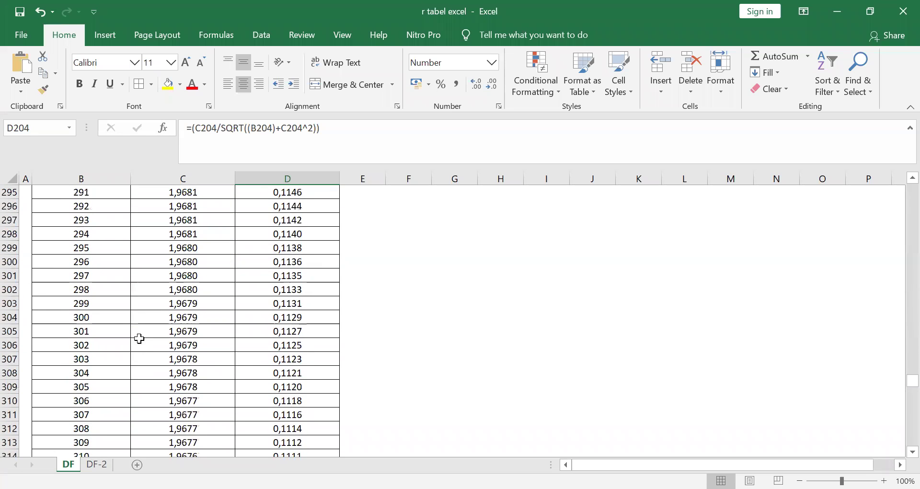
{"action": "left_click", "coordinate": [102, 318]}
{"action": "left_click", "coordinate": [46, 290]}
{"action": "left_click", "coordinate": [10, 289]}
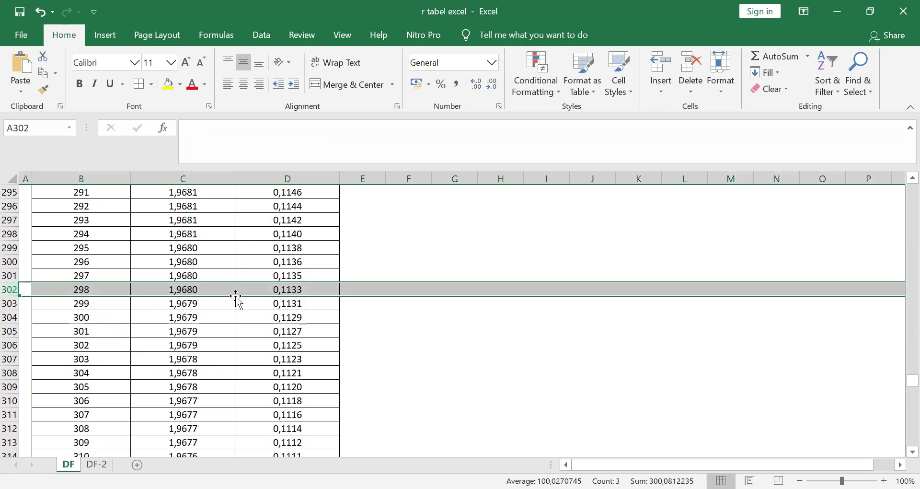
{"action": "left_click", "coordinate": [311, 290]}
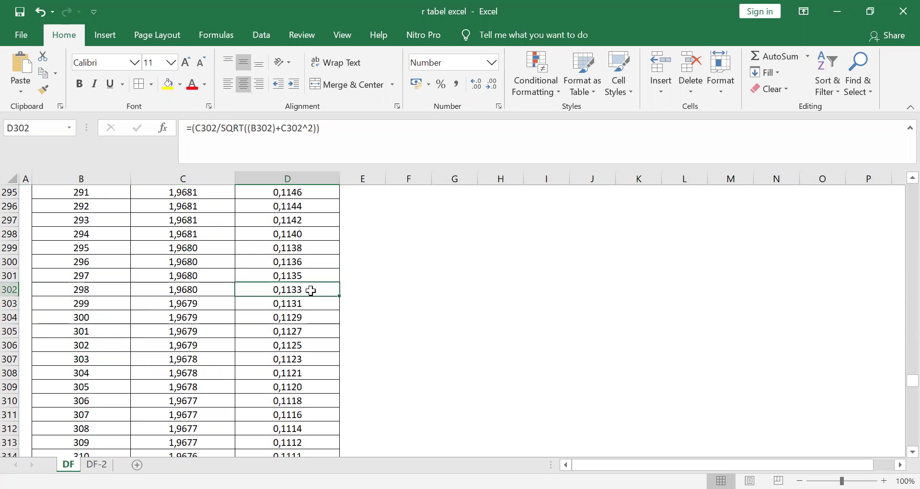
{"action": "left_click", "coordinate": [168, 84]}
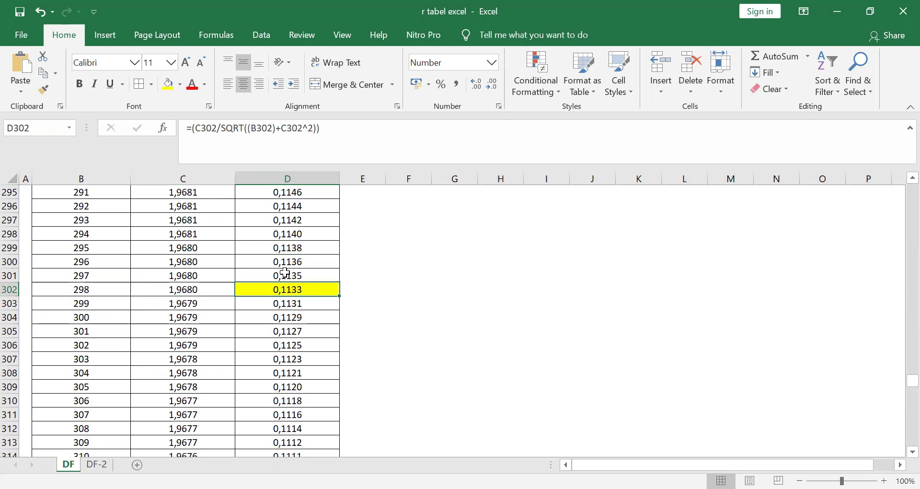
Note the degrees-of-freedom calculation beside the DF 298 row by entering DF-2, 300-2 and 298 in cells E302 to E304
{"action": "left_click", "coordinate": [367, 288]}
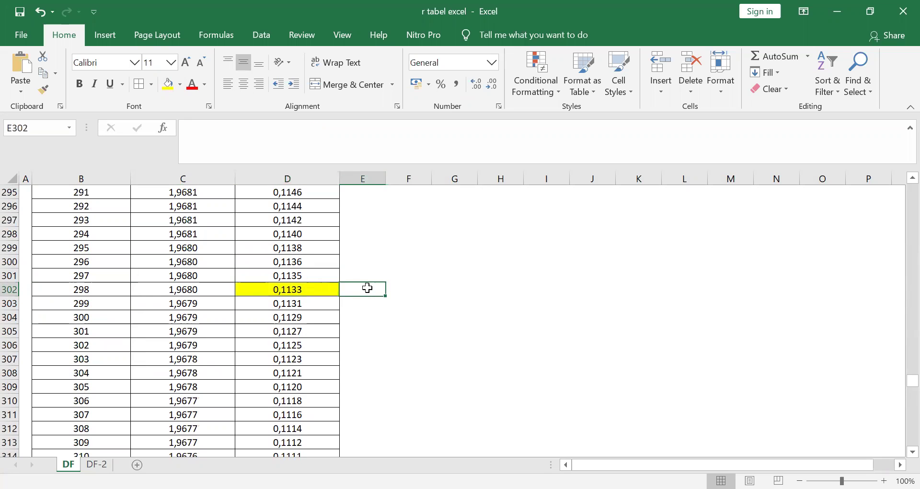
{"action": "type", "text": "DF-2"}
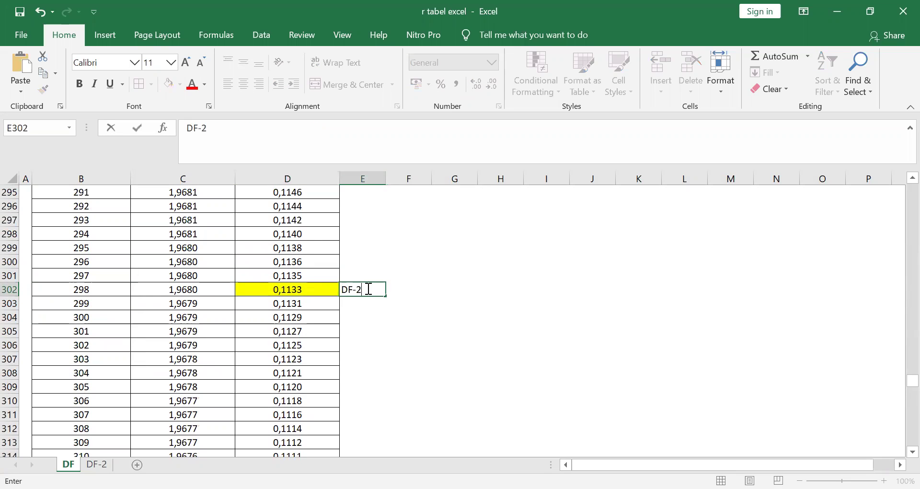
{"action": "key", "text": "Return"}
{"action": "type", "text": "300-2"}
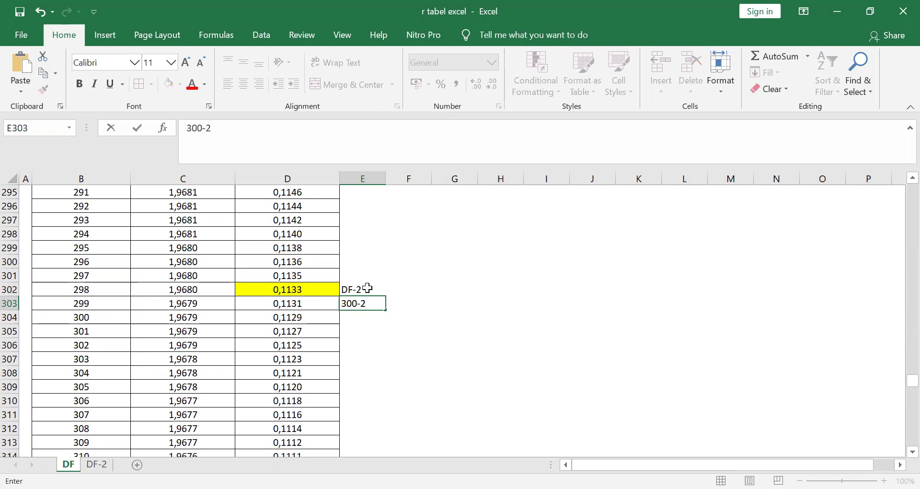
{"action": "key", "text": "Return"}
{"action": "type", "text": "298"}
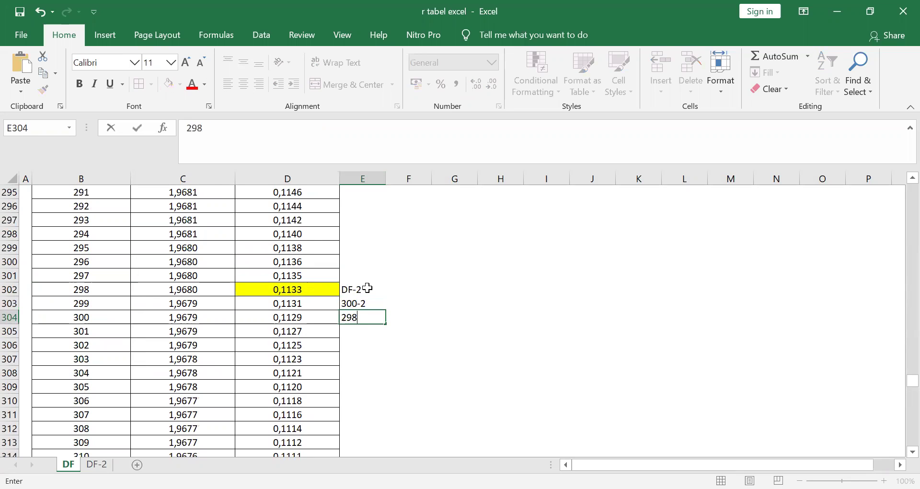
{"action": "key", "text": "Return"}
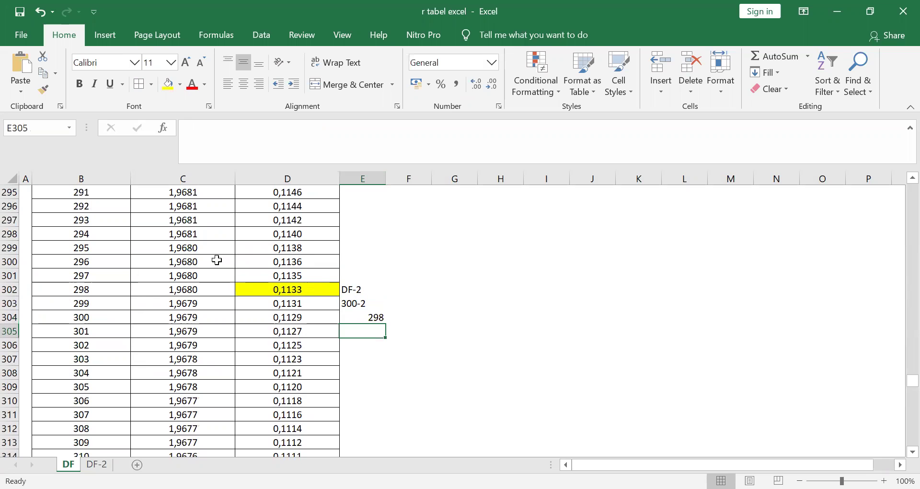
Fill the entire DF 298 row with yellow and locate its r value
{"action": "left_click", "coordinate": [10, 290]}
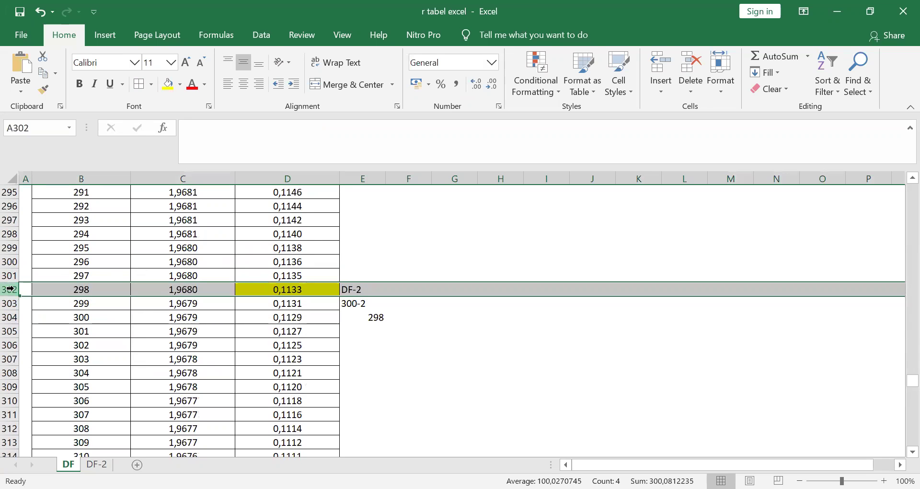
{"action": "left_click", "coordinate": [172, 86]}
{"action": "left_click", "coordinate": [286, 289]}
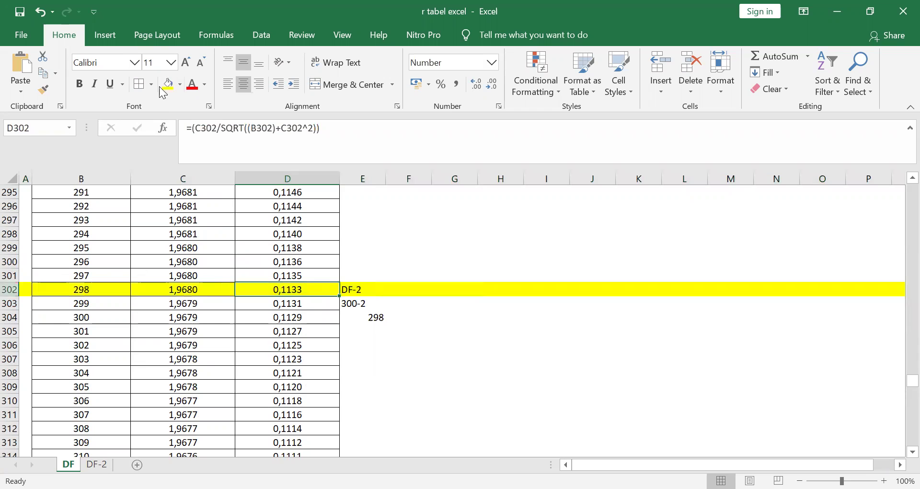
{"action": "left_click", "coordinate": [203, 290]}
{"action": "left_click", "coordinate": [281, 288]}
Switch to the Word document and enter 0,1133 as MK1's r-tabel value in Tabel 1
{"action": "key", "text": "alt+Tab"}
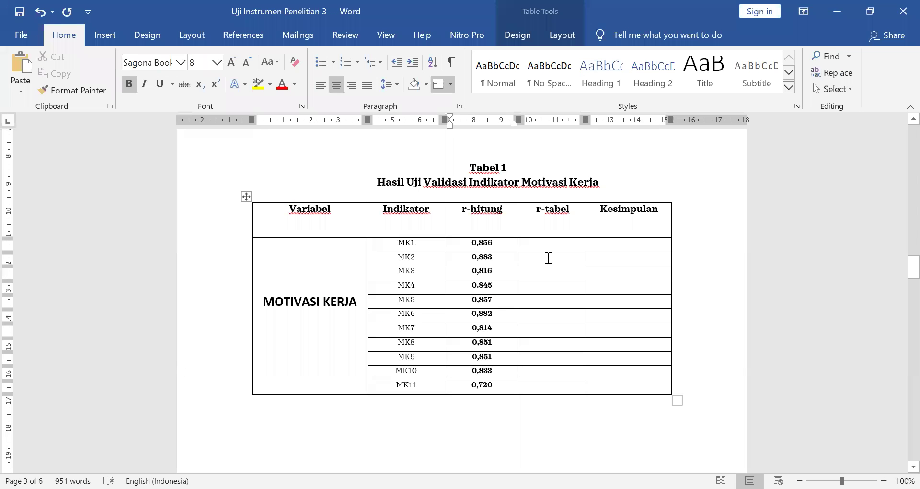
{"action": "left_click", "coordinate": [555, 245]}
{"action": "type", "text": "0,1133"}
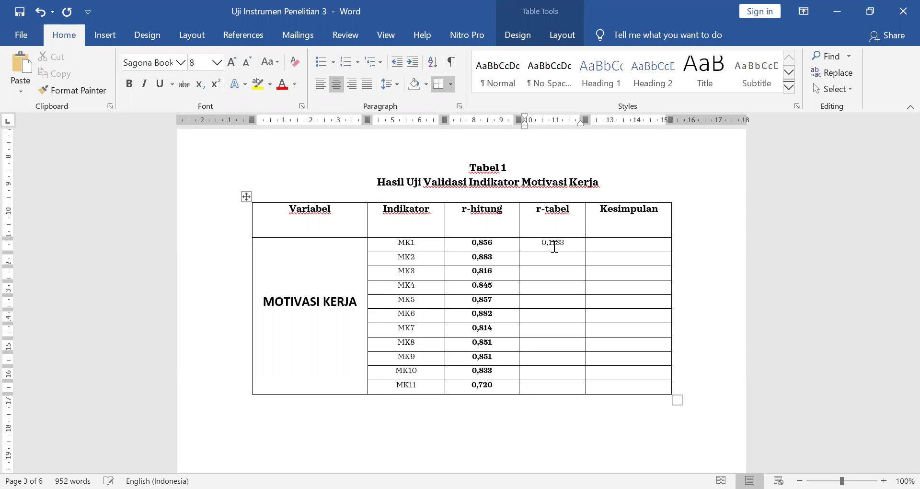
Copy MK1's r-tabel value into the r-tabel cells of all indicators down to MK11
{"action": "double_click", "coordinate": [554, 244]}
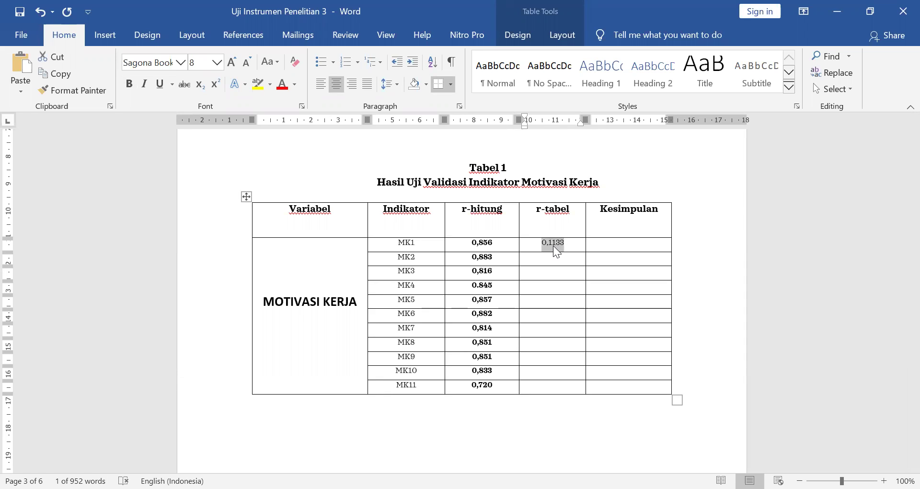
{"action": "key", "text": "shift+Down"}
{"action": "key", "text": "shift+Down"}
{"action": "key", "text": "shift+Down"}
{"action": "key", "text": "shift+Down"}
{"action": "key", "text": "shift+Down"}
{"action": "key", "text": "shift+Down"}
{"action": "key", "text": "ctrl+c"}
{"action": "key", "text": "shift+Down"}
{"action": "key", "text": "shift+Down"}
{"action": "key", "text": "shift+Down"}
{"action": "key", "text": "shift+Down"}
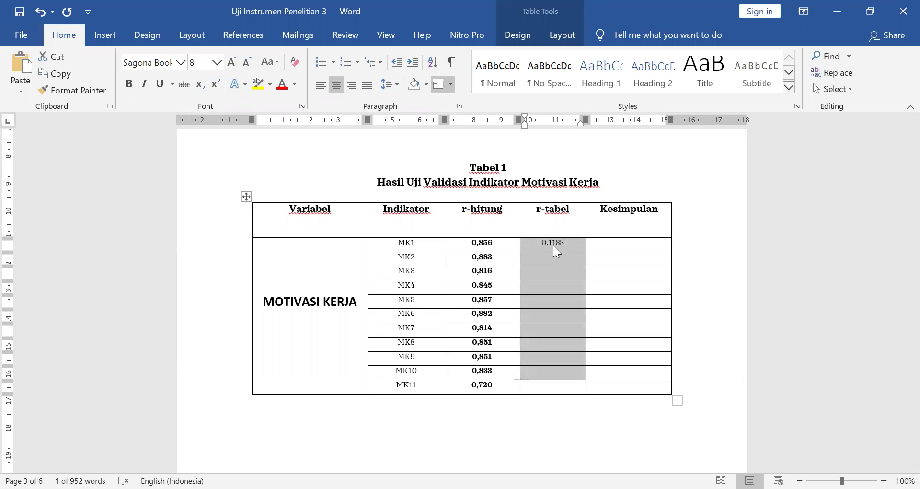
{"action": "key", "text": "ctrl+v"}
{"action": "key", "text": "ctrl+z"}
{"action": "key", "text": "ctrl+v"}
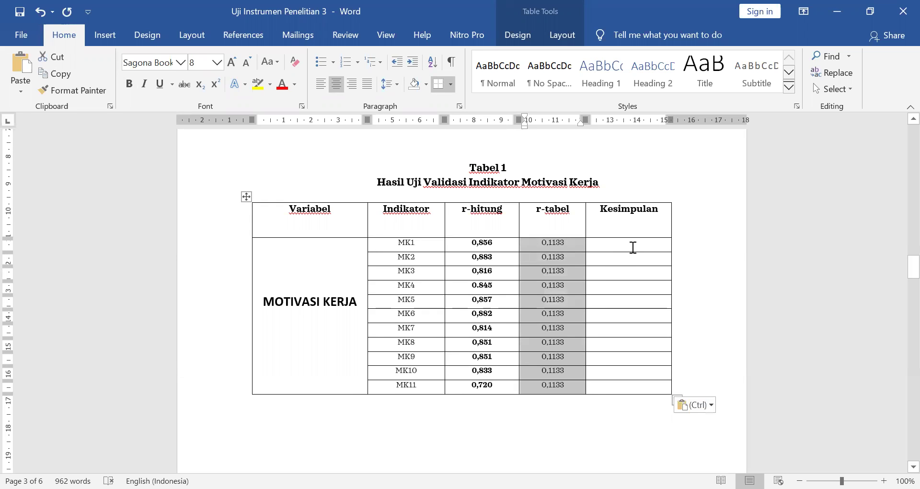
Compare MK1's r-hitung with its r-tabel value and enter Valid as its Kesimpulan
{"action": "left_click", "coordinate": [633, 248]}
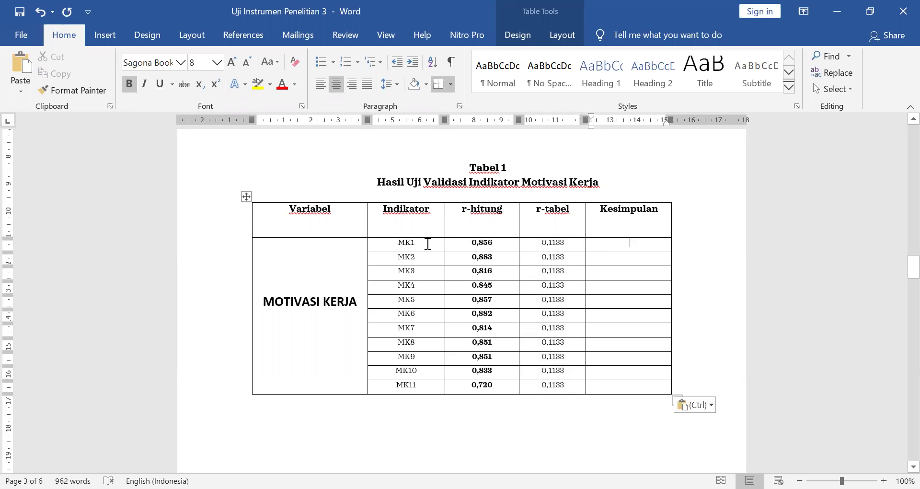
{"action": "left_click", "coordinate": [480, 244]}
{"action": "double_click", "coordinate": [479, 243]}
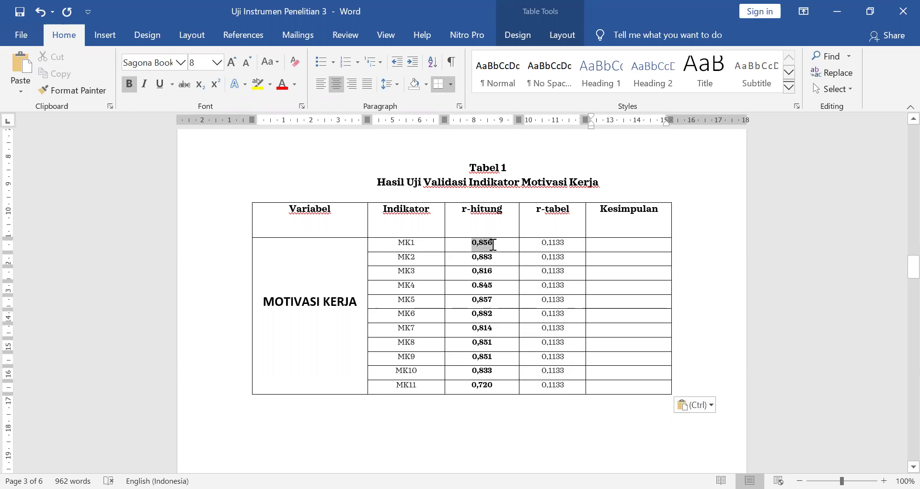
{"action": "left_click_drag", "start_coordinate": [541, 245], "coordinate": [563, 244]}
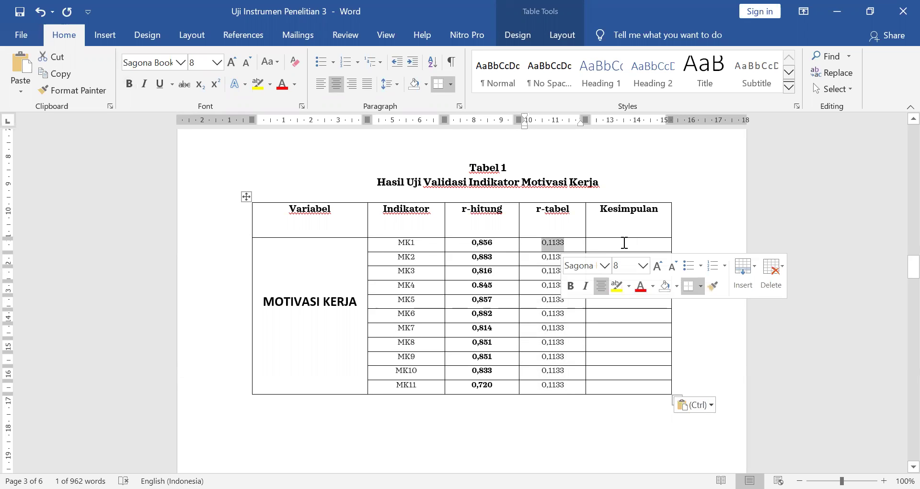
{"action": "left_click", "coordinate": [625, 242]}
{"action": "type", "text": "Valid"}
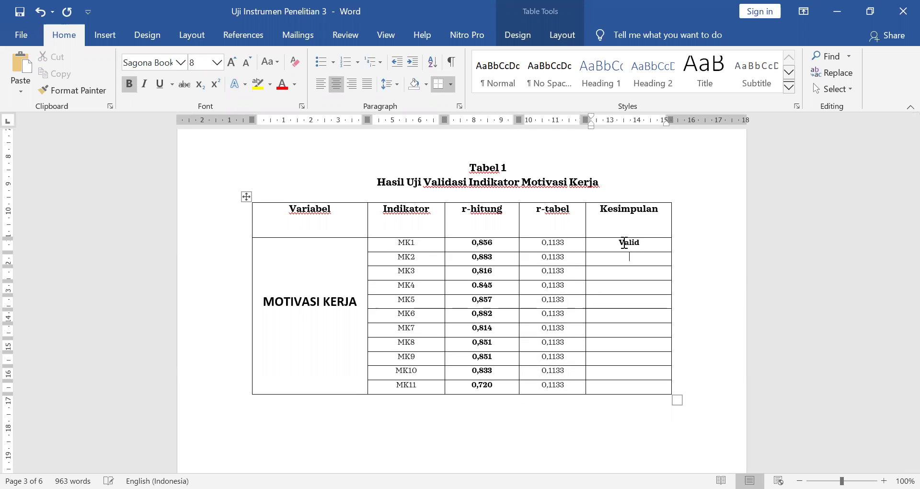
Compare the remaining r-hitung values with their r-tabel values and fill Valid into the Kesimpulan cells of MK2 to MK11
{"action": "left_click_drag", "start_coordinate": [472, 256], "coordinate": [499, 256]}
{"action": "left_click", "coordinate": [549, 256]}
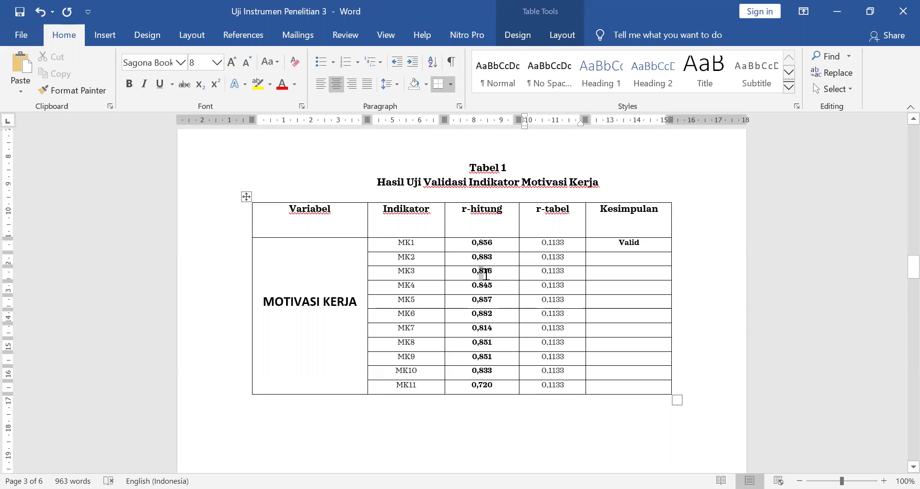
{"action": "left_click_drag", "start_coordinate": [479, 274], "coordinate": [483, 273]}
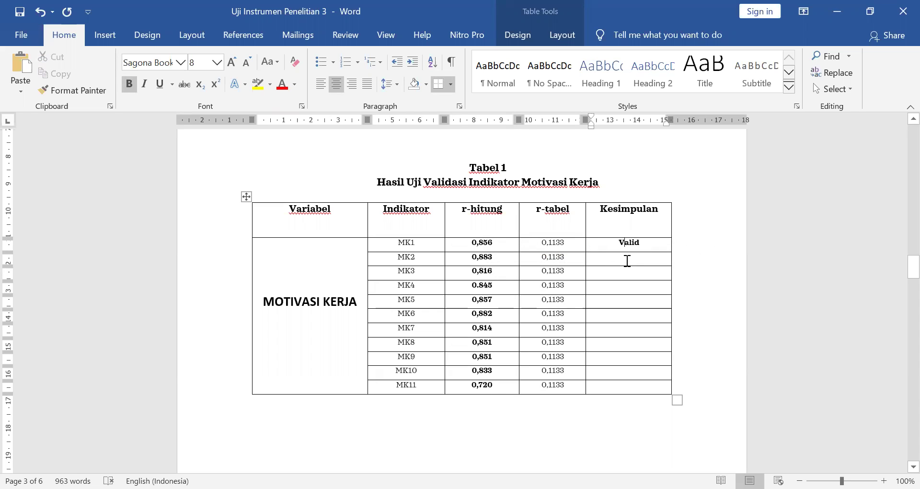
{"action": "key", "text": "Home"}
{"action": "key", "text": "shift+End"}
{"action": "left_click", "coordinate": [627, 260]}
{"action": "key", "text": "shift+Down"}
{"action": "key", "text": "shift+Down"}
{"action": "key", "text": "shift+Down"}
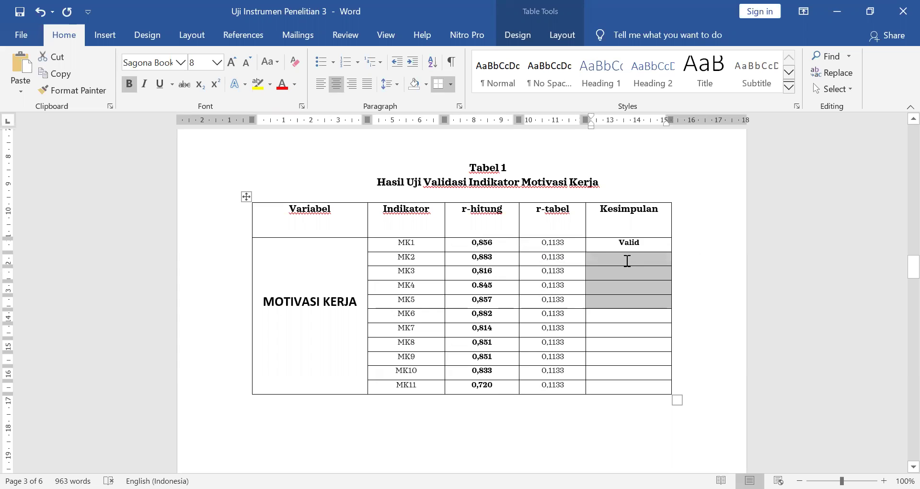
{"action": "key", "text": "shift+Down"}
{"action": "key", "text": "shift+Down"}
{"action": "key", "text": "shift+Down"}
{"action": "key", "text": "shift+Down"}
{"action": "key", "text": "shift+Down"}
{"action": "key", "text": "shift+Down"}
{"action": "type", "text": "Valid Valid Valid Valid Valid Valid Valid Valid Valid Valid"}
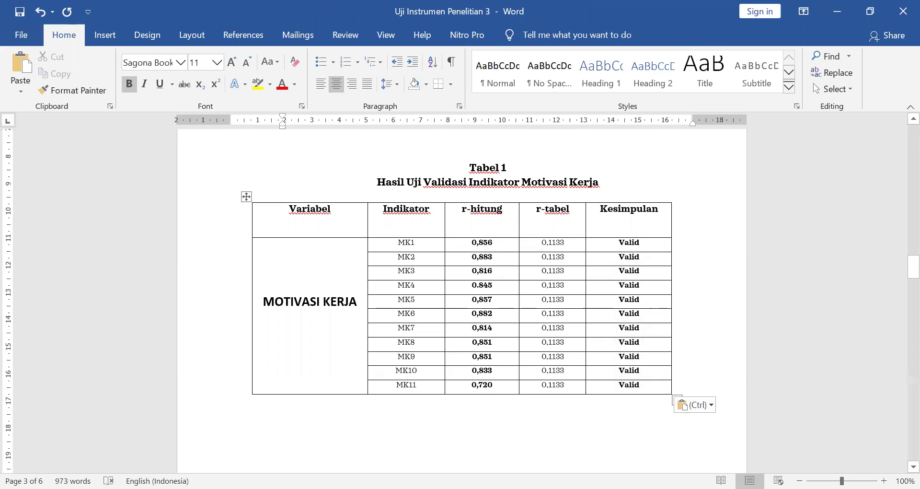
Switch to the SPSS Data Editor, open the Bivariate Correlations analysis and reset its settings
{"action": "key", "text": "alt+Tab"}
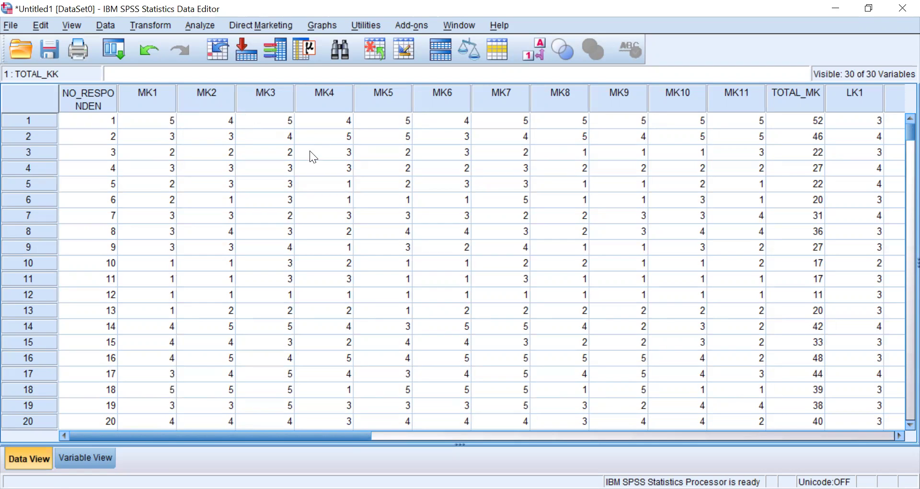
{"action": "left_click", "coordinate": [207, 24]}
{"action": "mouse_move", "coordinate": [235, 161]}
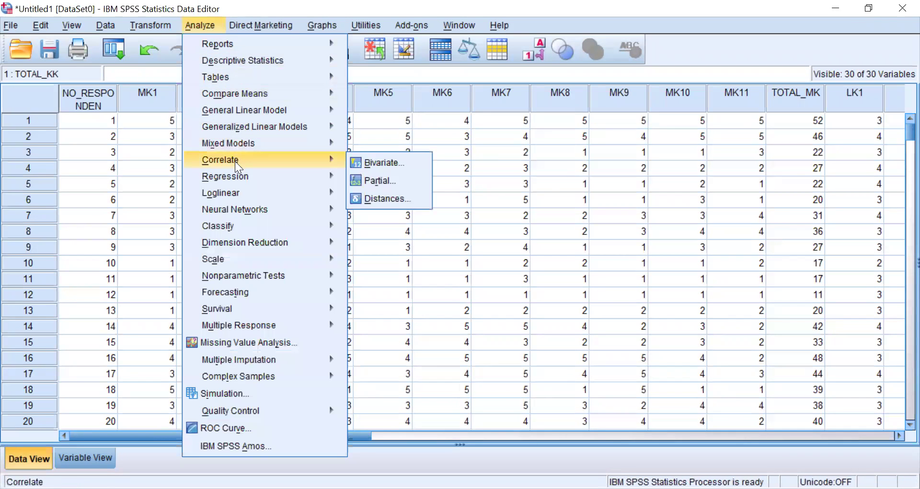
{"action": "left_click", "coordinate": [377, 163]}
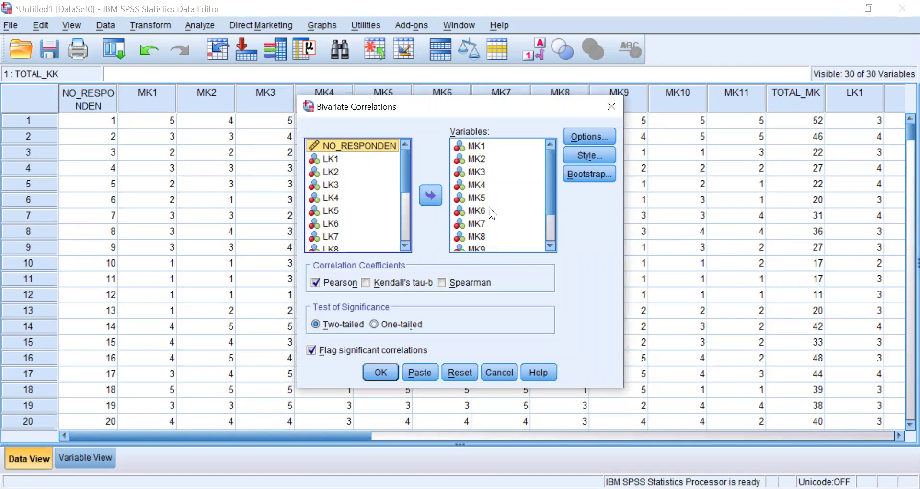
{"action": "left_click", "coordinate": [461, 373]}
Add LK1 through LK9 and TOTAL_LK to the variables of the bivariate correlation
{"action": "left_click_drag", "start_coordinate": [401, 169], "coordinate": [393, 204]}
{"action": "left_click", "coordinate": [327, 167]}
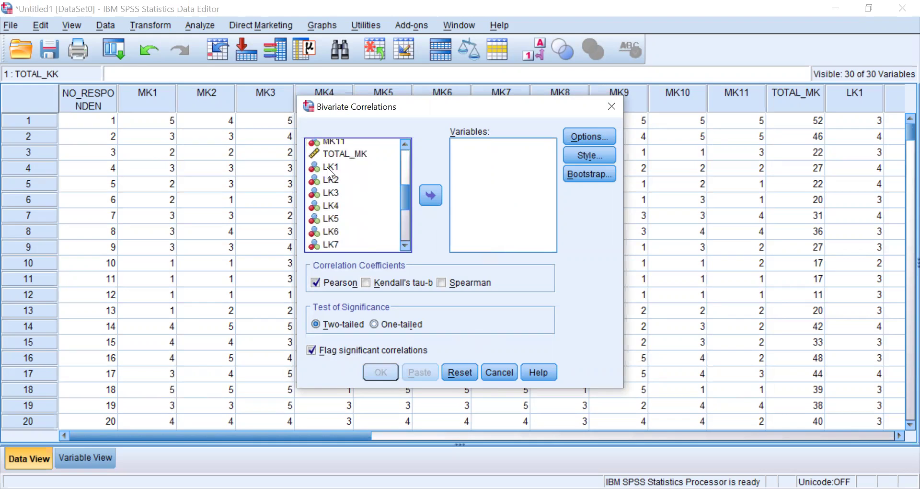
{"action": "scroll", "coordinate": [341, 208], "scroll_direction": "down", "scroll_amount": 1}
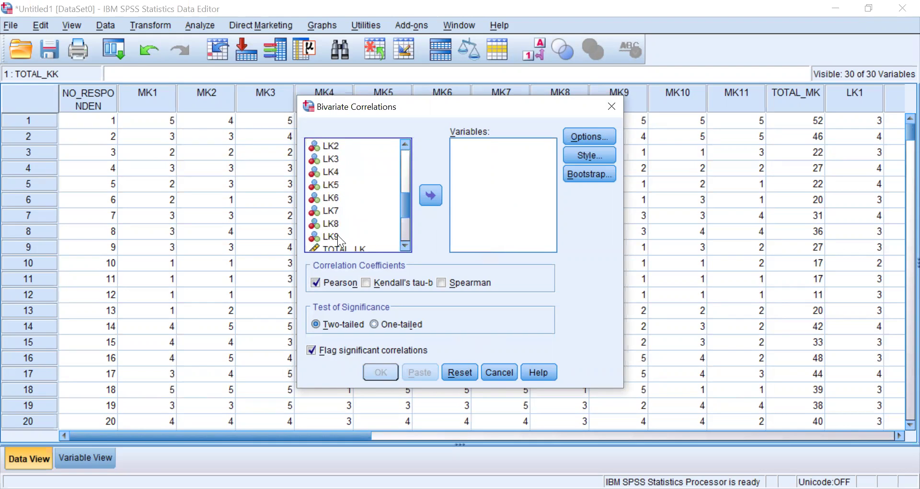
{"action": "left_click", "coordinate": [343, 249]}
{"action": "key", "text": "ctrl+a"}
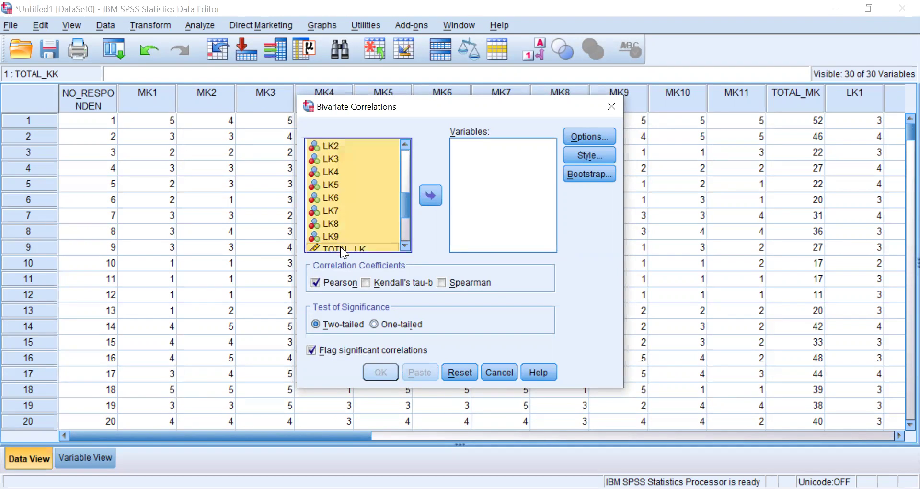
{"action": "left_click", "coordinate": [430, 197]}
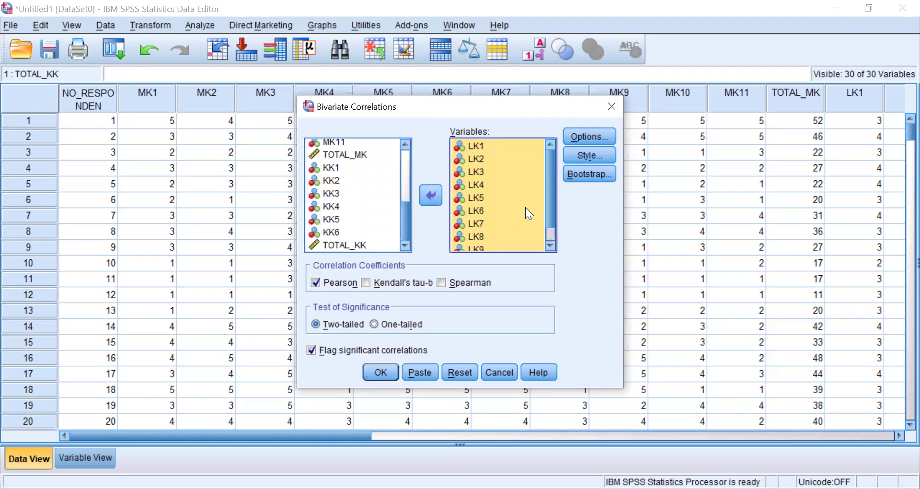
Check the chosen LK variables and run the two-tailed Pearson correlation with significant correlations flagged
{"action": "left_click", "coordinate": [487, 146]}
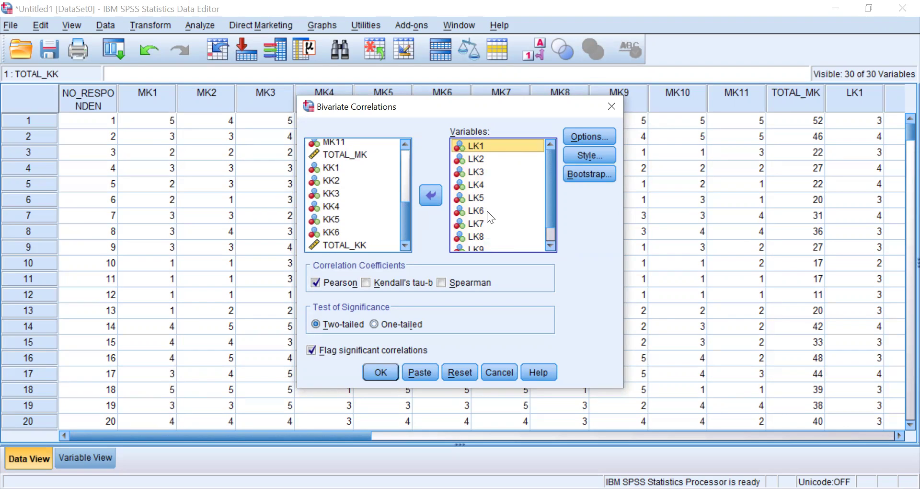
{"action": "scroll", "coordinate": [487, 211], "scroll_direction": "down", "scroll_amount": 1}
{"action": "left_click", "coordinate": [494, 247]}
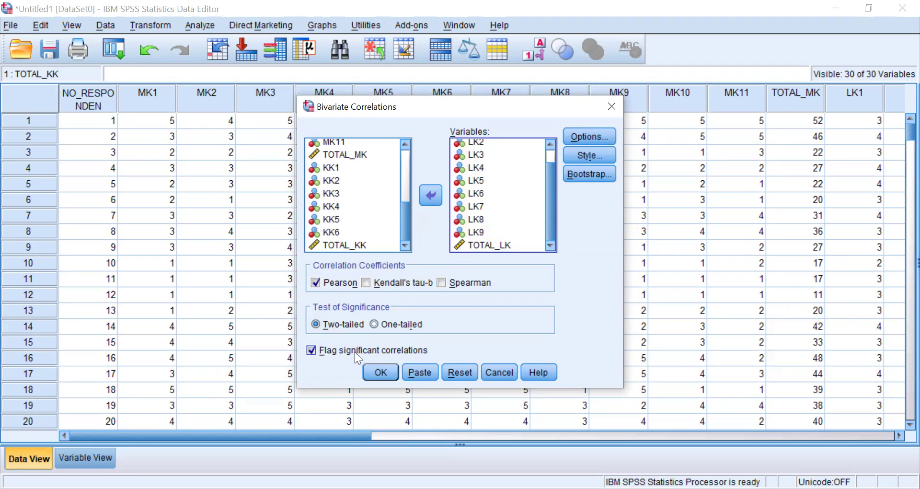
{"action": "left_click", "coordinate": [380, 373]}
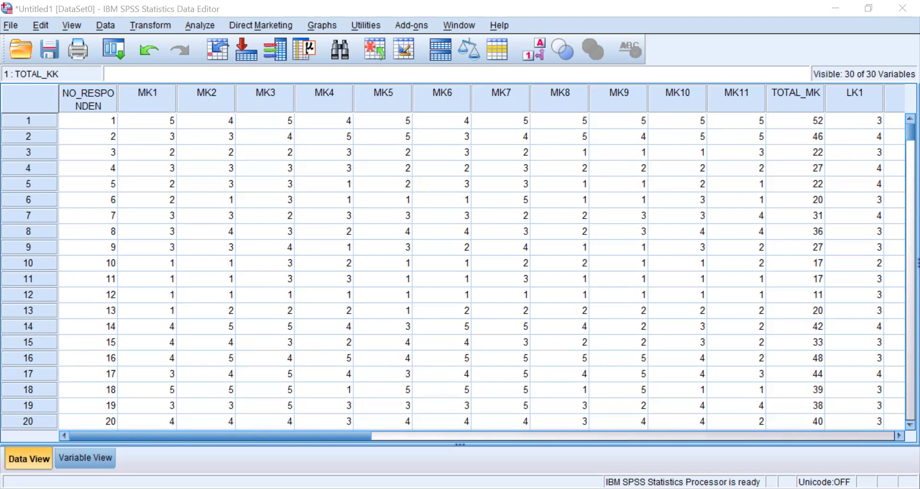
Switch to the Word document and paste the LK Correlations table between Tabel 1 and Tabel 2
{"action": "key", "text": "alt+Tab"}
{"action": "scroll", "coordinate": [445, 287], "scroll_direction": "down", "scroll_amount": 2}
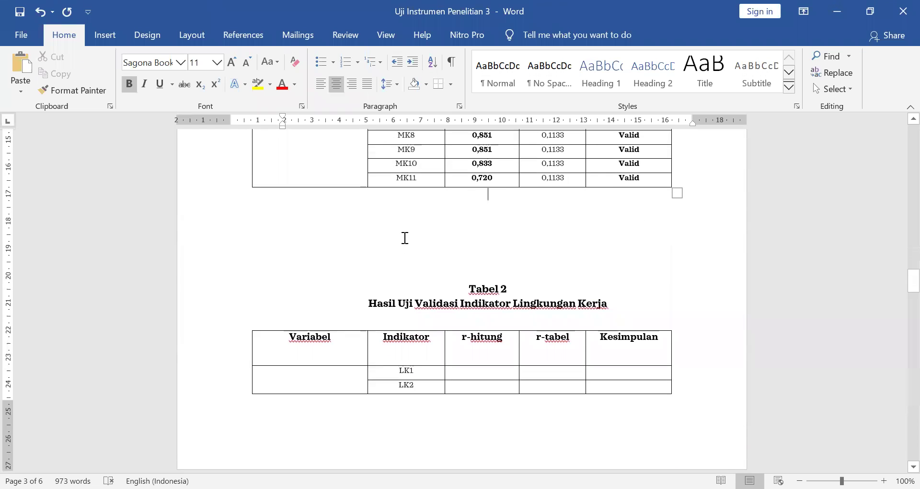
{"action": "key", "text": "ctrl+v"}
{"action": "scroll", "coordinate": [402, 239], "scroll_direction": "up", "scroll_amount": 5}
{"action": "scroll", "coordinate": [361, 248], "scroll_direction": "up", "scroll_amount": 5}
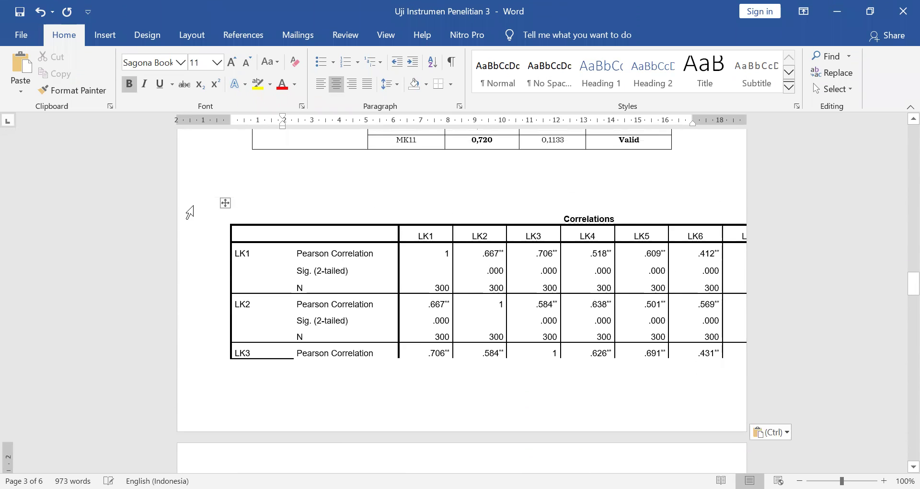
Reduce the font size of the entire LK Correlations table to 7 and tighten its line spacing
{"action": "left_click", "coordinate": [223, 204]}
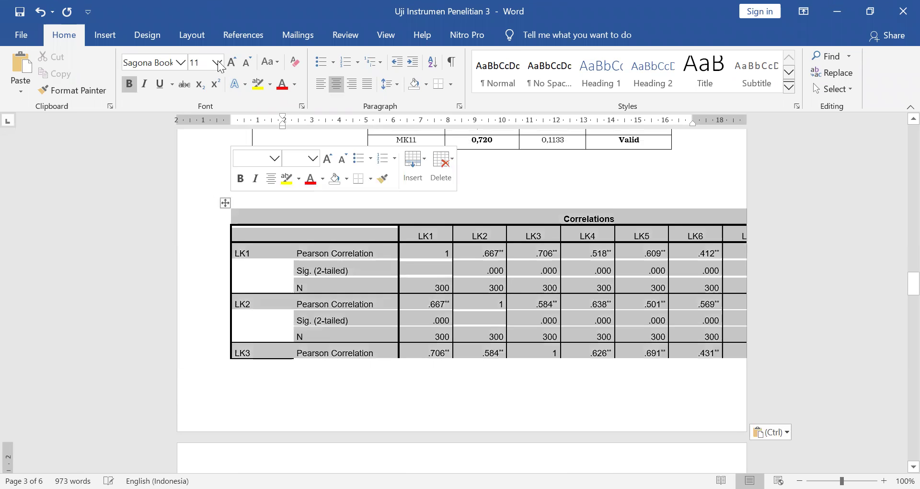
{"action": "left_click", "coordinate": [247, 61]}
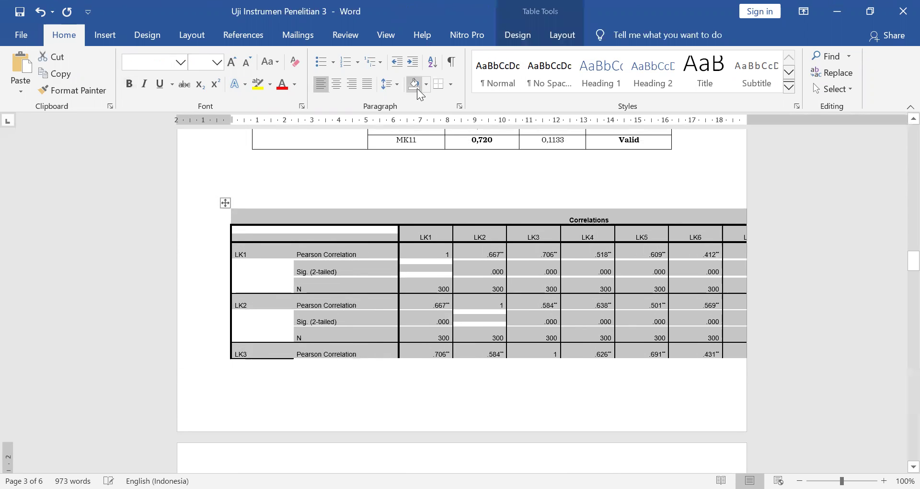
{"action": "left_click", "coordinate": [385, 85]}
{"action": "left_click", "coordinate": [396, 118]}
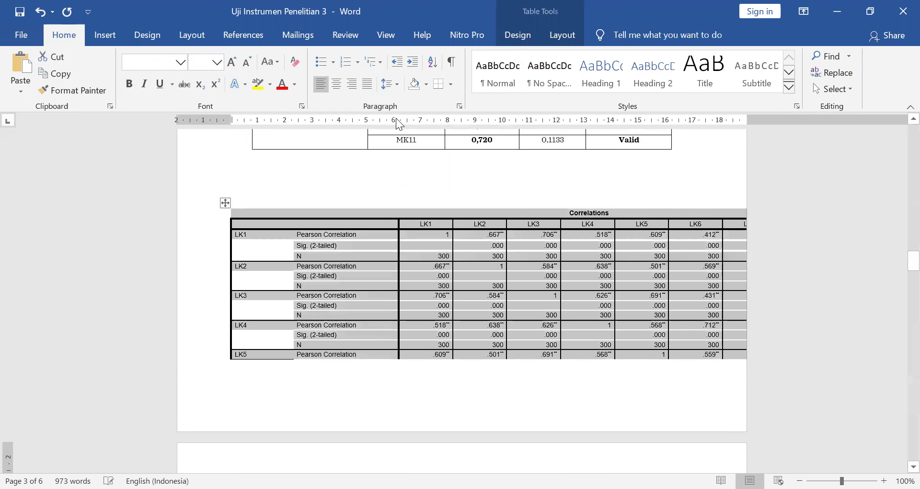
Narrow the two row-label columns of the Correlations table so they closely fit the variable and statistic names
{"action": "left_click", "coordinate": [269, 235]}
{"action": "left_click_drag", "start_coordinate": [293, 118], "coordinate": [264, 118]}
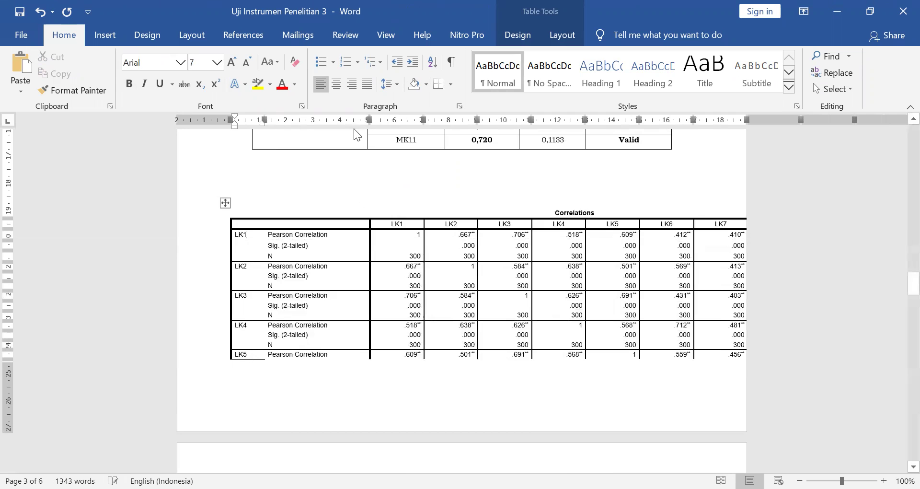
{"action": "mouse_move", "coordinate": [368, 120]}
{"action": "left_mouse_down"}
{"action": "mouse_move", "coordinate": [341, 123]}
{"action": "mouse_move", "coordinate": [367, 131]}
{"action": "mouse_move", "coordinate": [340, 131]}
{"action": "left_mouse_up"}
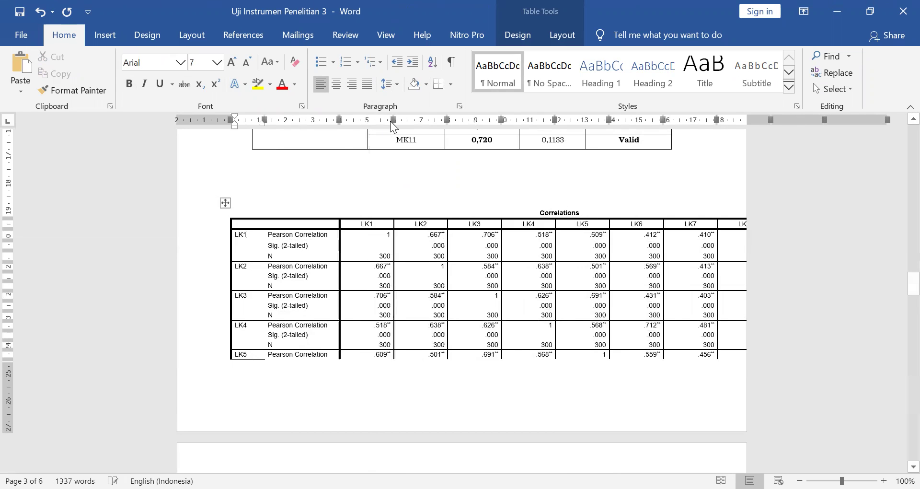
Narrow the LK1 to LK9 and TOTAL_LK columns to fit the table on the page, and delete the empty line above it
{"action": "mouse_move", "coordinate": [390, 118]}
{"action": "left_mouse_down"}
{"action": "mouse_move", "coordinate": [370, 119]}
{"action": "mouse_move", "coordinate": [401, 130]}
{"action": "mouse_move", "coordinate": [418, 119]}
{"action": "mouse_move", "coordinate": [400, 119]}
{"action": "mouse_move", "coordinate": [483, 118]}
{"action": "mouse_move", "coordinate": [463, 119]}
{"action": "left_mouse_up"}
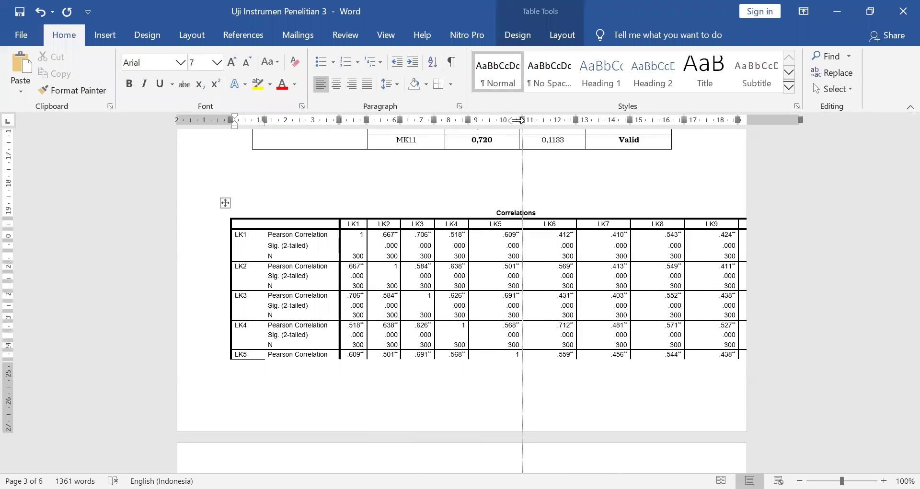
{"action": "left_click_drag", "start_coordinate": [560, 132], "coordinate": [556, 131]}
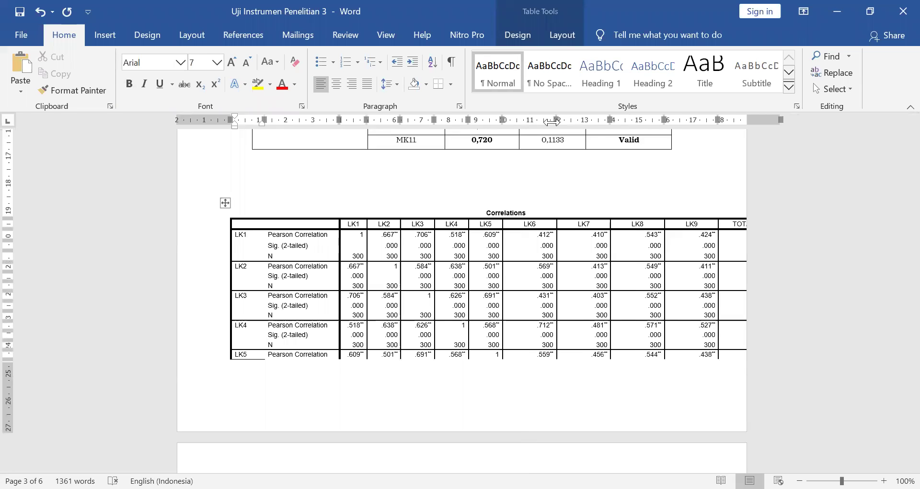
{"action": "left_click", "coordinate": [529, 121]}
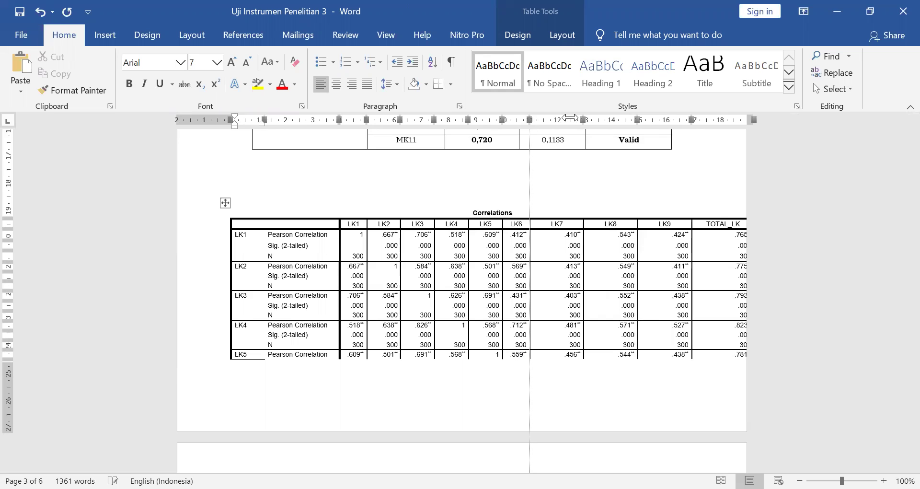
{"action": "left_click_drag", "start_coordinate": [618, 119], "coordinate": [640, 121]}
{"action": "left_click_drag", "start_coordinate": [699, 121], "coordinate": [682, 121]}
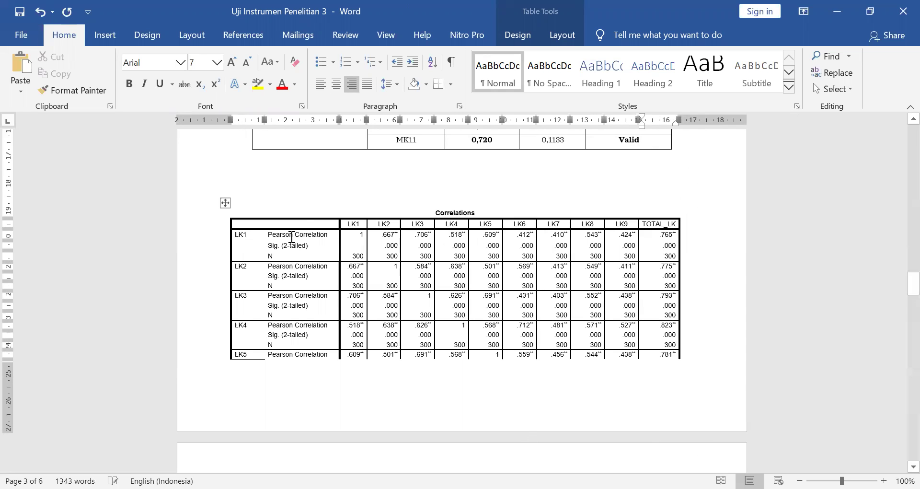
{"action": "left_click", "coordinate": [330, 183]}
{"action": "key", "text": "BackSpace"}
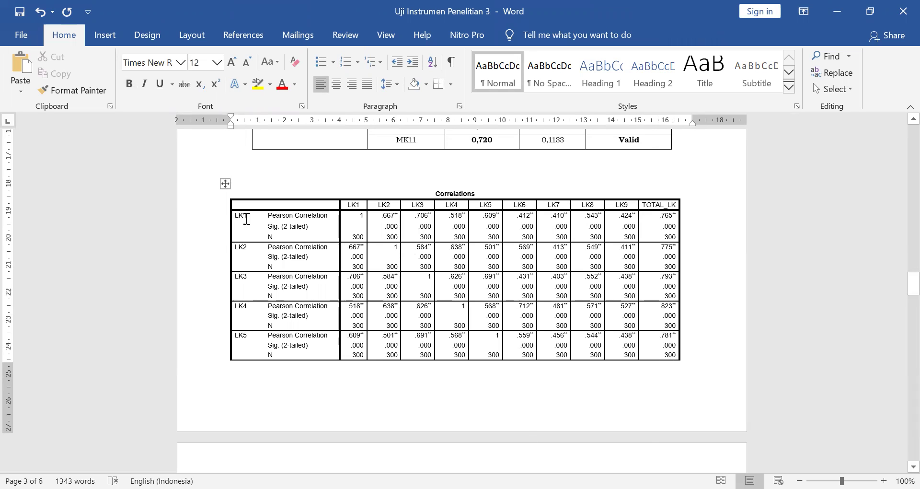
Look up LK1's TOTAL_LK Pearson correlation and enter 0,765 as its r-hitung in Tabel 2
{"action": "left_click_drag", "start_coordinate": [663, 218], "coordinate": [674, 219]}
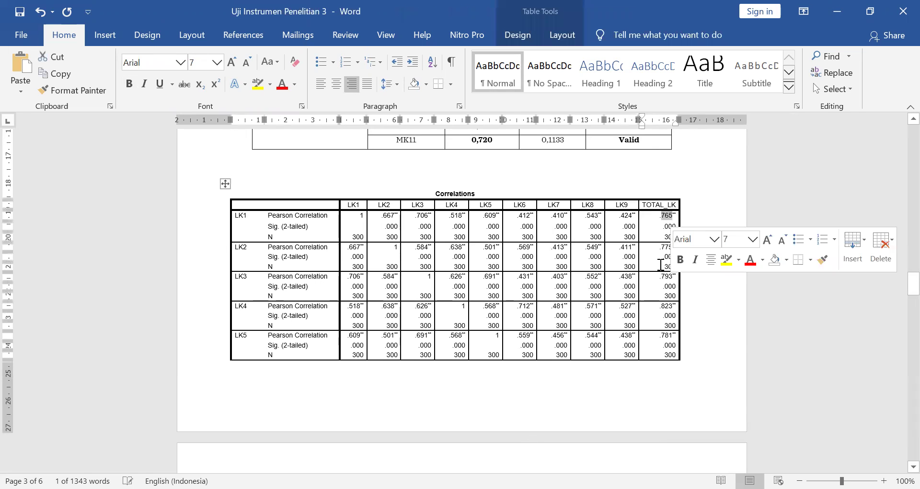
{"action": "scroll", "coordinate": [622, 286], "scroll_direction": "down", "scroll_amount": 12}
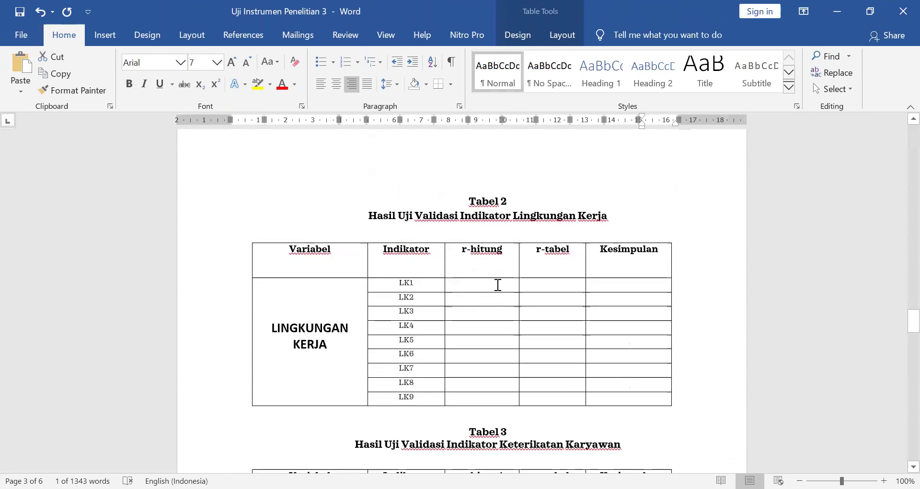
{"action": "left_click", "coordinate": [498, 285]}
{"action": "type", "text": "0,765"}
Look up LK2's TOTAL_LK Pearson correlation and enter 0,775 as its r-hitung in Tabel 2
{"action": "scroll", "coordinate": [480, 245], "scroll_direction": "up", "scroll_amount": 10}
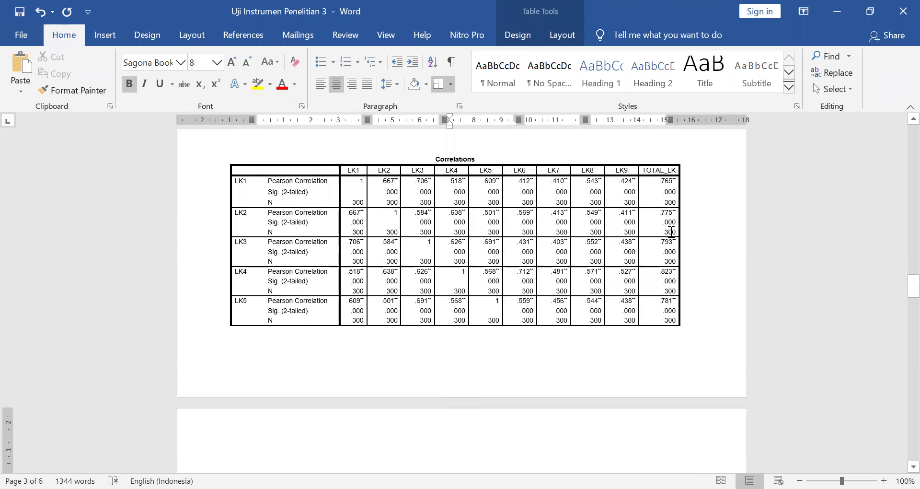
{"action": "double_click", "coordinate": [669, 213]}
{"action": "scroll", "coordinate": [599, 303], "scroll_direction": "down", "scroll_amount": 5}
{"action": "scroll", "coordinate": [599, 302], "scroll_direction": "down", "scroll_amount": 5}
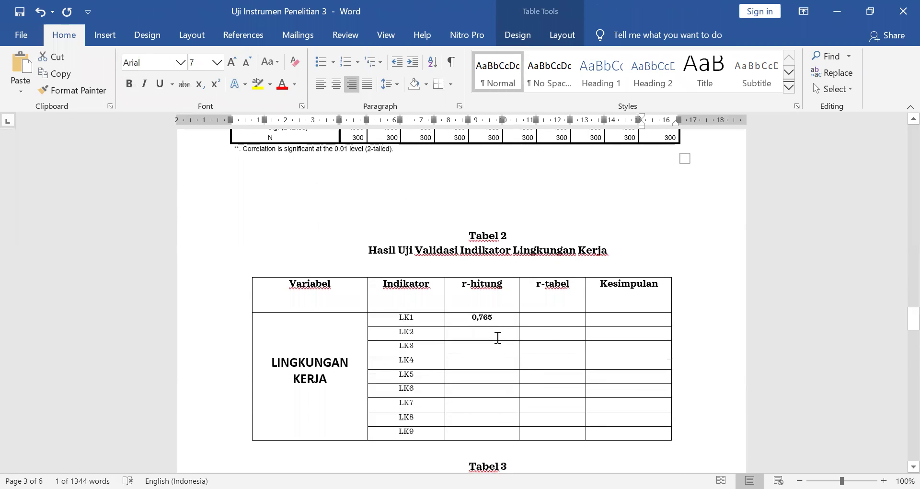
{"action": "left_click", "coordinate": [496, 337]}
{"action": "type", "text": "0,775"}
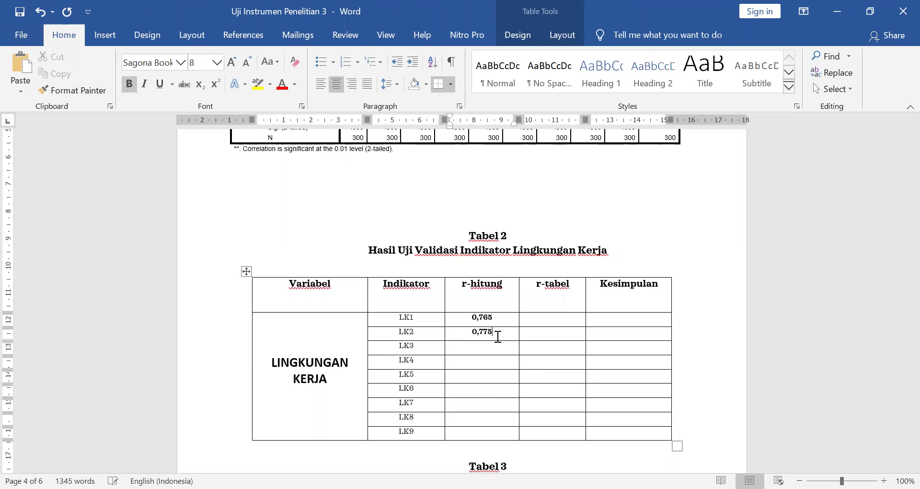
Look up LK3's TOTAL_LK Pearson correlation and enter 0,793 as its r-hitung in Tabel 2
{"action": "scroll", "coordinate": [498, 337], "scroll_direction": "up", "scroll_amount": 10}
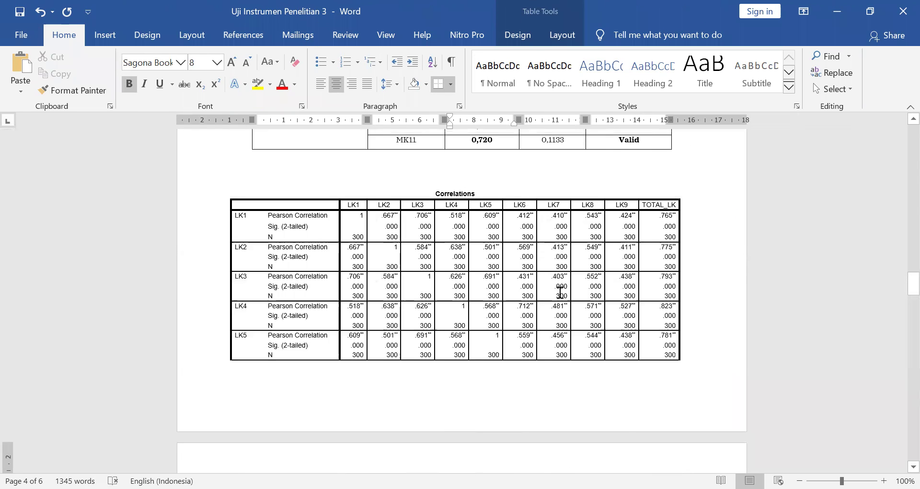
{"action": "double_click", "coordinate": [667, 278]}
{"action": "scroll", "coordinate": [665, 283], "scroll_direction": "down", "scroll_amount": 10}
{"action": "left_click", "coordinate": [483, 415]}
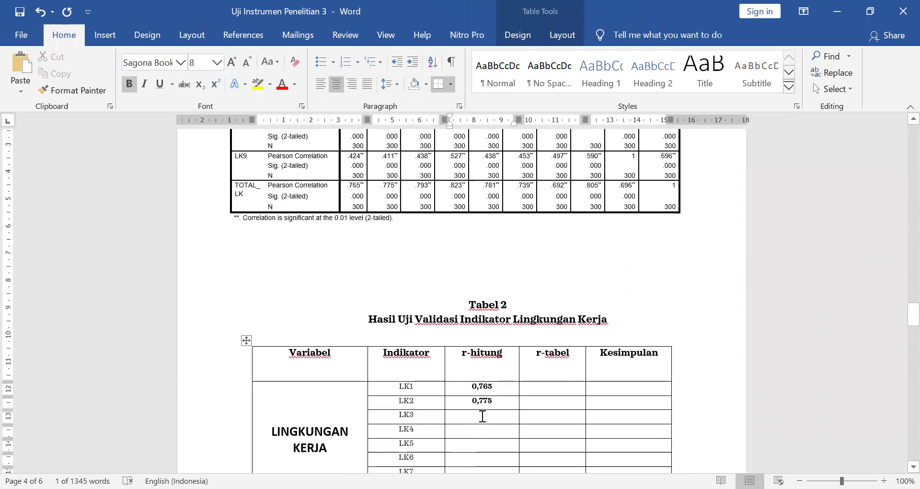
{"action": "type", "text": "0,793"}
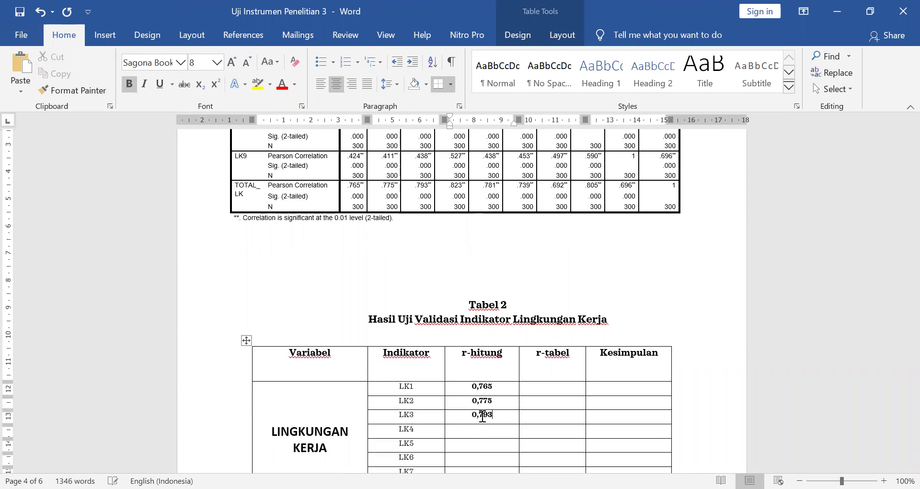
Look up LK4's TOTAL_LK Pearson correlation and enter 0,823 as its r-hitung in Tabel 2
{"action": "scroll", "coordinate": [465, 424], "scroll_direction": "up", "scroll_amount": 3}
{"action": "scroll", "coordinate": [466, 423], "scroll_direction": "up", "scroll_amount": 6}
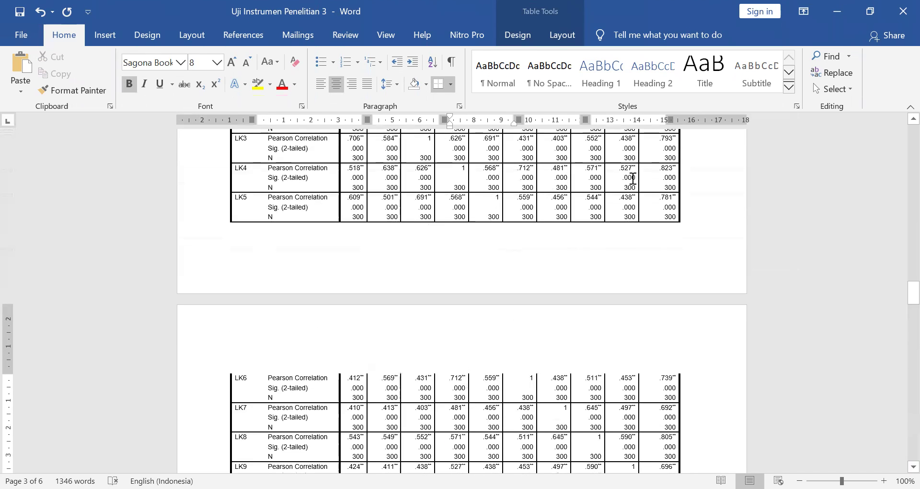
{"action": "double_click", "coordinate": [662, 171]}
{"action": "scroll", "coordinate": [657, 188], "scroll_direction": "down", "scroll_amount": 10}
{"action": "left_click", "coordinate": [495, 293]}
{"action": "type", "text": "0,823"}
Look up LK5's TOTAL_LK Pearson correlation and enter 0,781 as its r-hitung in Tabel 2
{"action": "scroll", "coordinate": [481, 299], "scroll_direction": "up", "scroll_amount": 10}
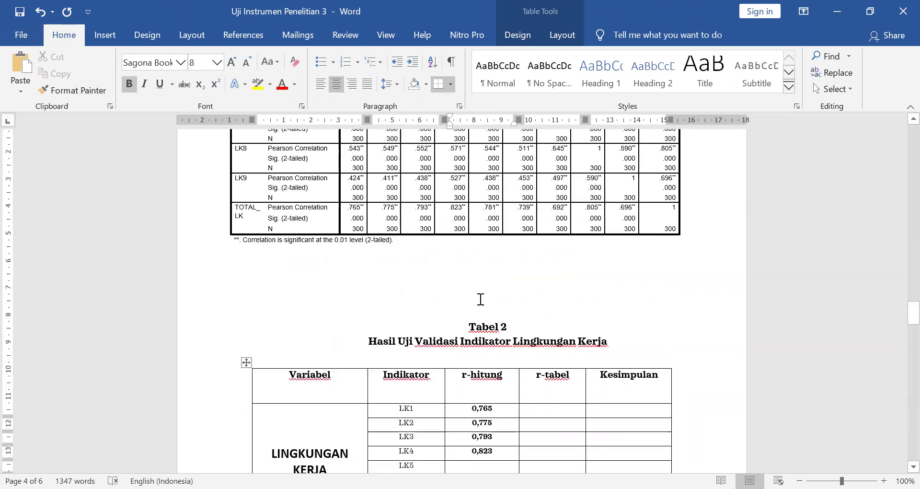
{"action": "scroll", "coordinate": [481, 299], "scroll_direction": "up", "scroll_amount": 1}
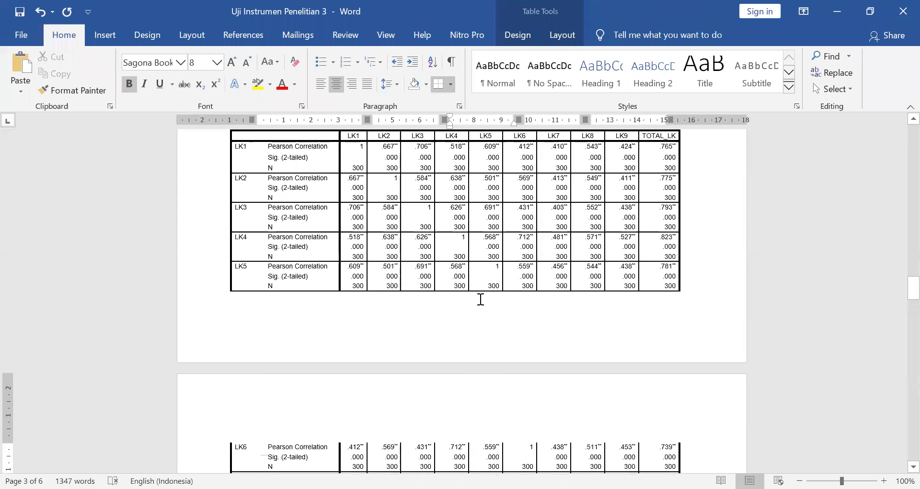
{"action": "left_click_drag", "start_coordinate": [662, 268], "coordinate": [672, 267]}
{"action": "scroll", "coordinate": [493, 390], "scroll_direction": "down", "scroll_amount": 10}
{"action": "left_click", "coordinate": [487, 373]}
{"action": "type", "text": "0,781"}
Look up LK6's TOTAL_LK Pearson correlation and enter 0,739 as its r-hitung in Tabel 2
{"action": "scroll", "coordinate": [482, 376], "scroll_direction": "up", "scroll_amount": 8}
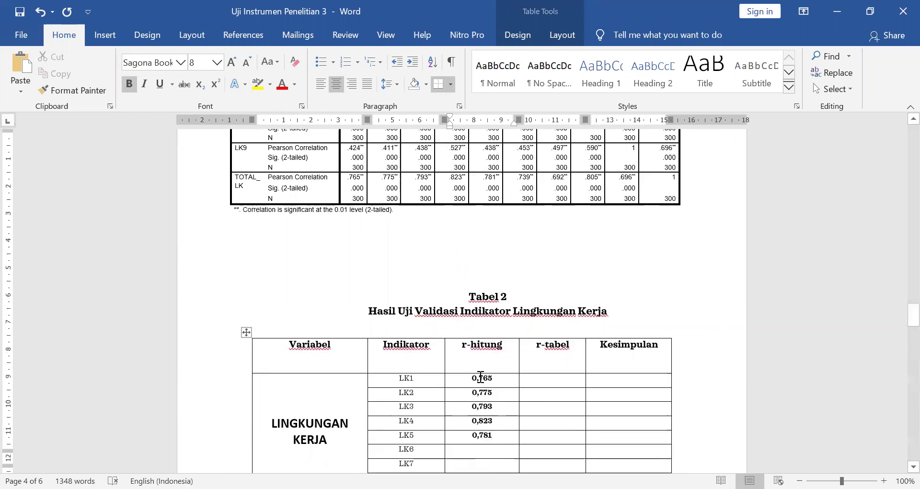
{"action": "scroll", "coordinate": [478, 379], "scroll_direction": "down", "scroll_amount": 1}
{"action": "left_click_drag", "start_coordinate": [659, 344], "coordinate": [673, 343]}
{"action": "scroll", "coordinate": [510, 387], "scroll_direction": "down", "scroll_amount": 8}
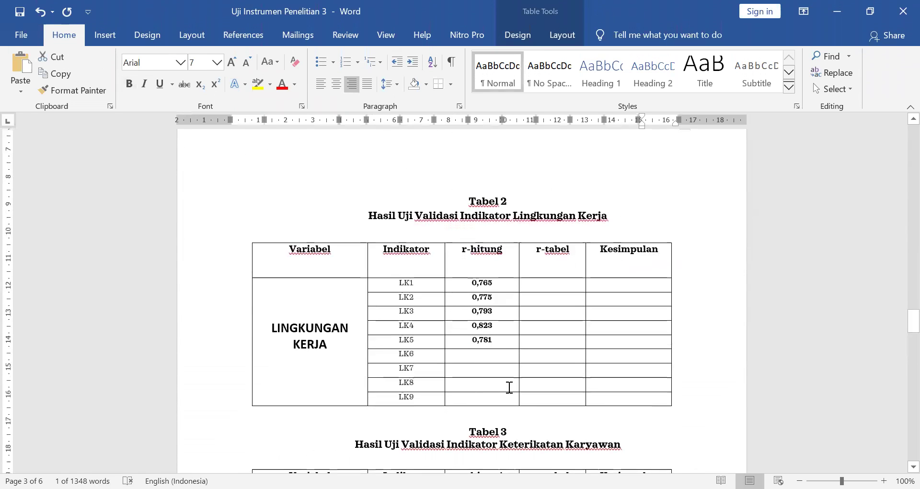
{"action": "left_click", "coordinate": [491, 354]}
{"action": "type", "text": "0,7"}
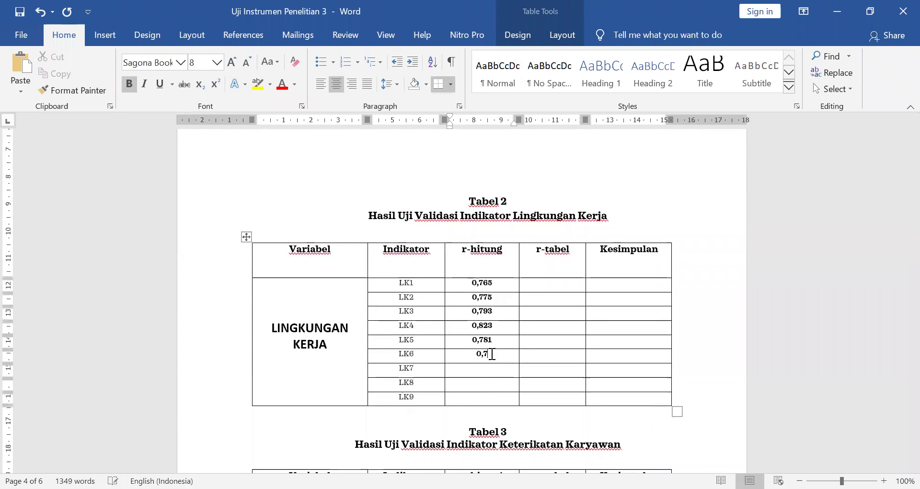
{"action": "type", "text": "39"}
Look up LK7's TOTAL_LK Pearson correlation and enter 0,692 as its r-hitung in Tabel 2
{"action": "scroll", "coordinate": [477, 315], "scroll_direction": "up", "scroll_amount": 8}
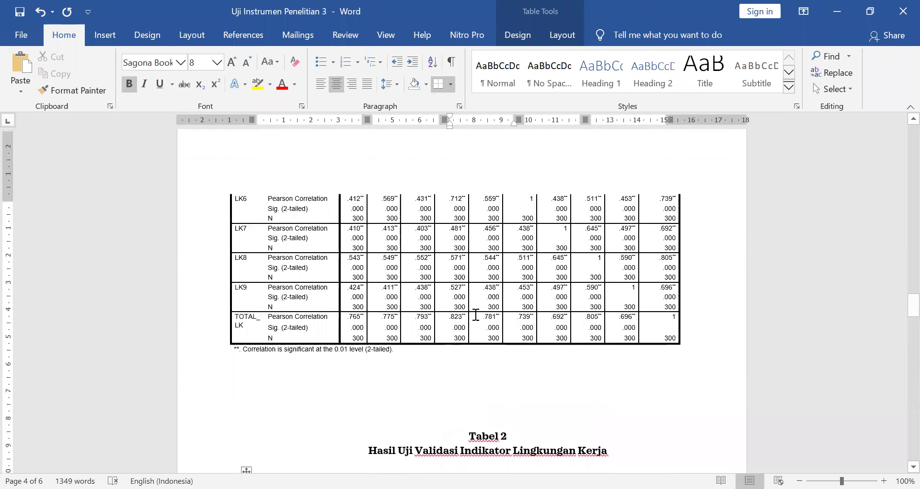
{"action": "left_click_drag", "start_coordinate": [665, 271], "coordinate": [672, 271]}
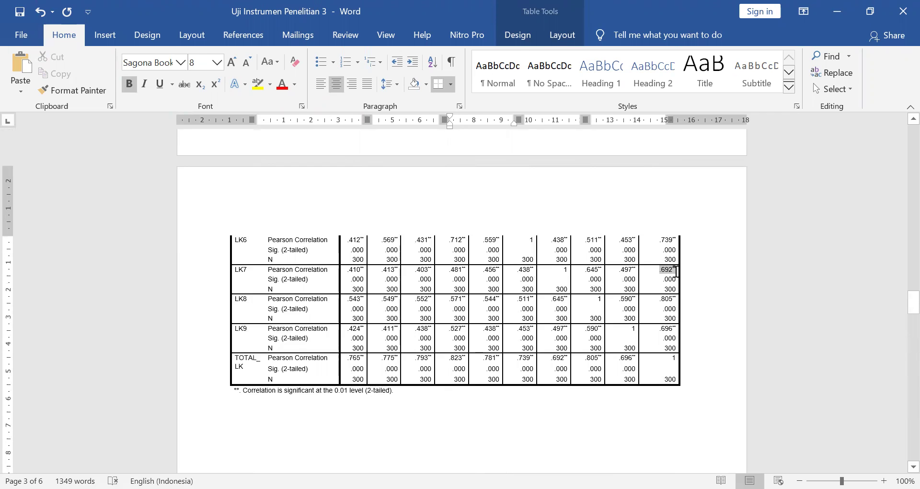
{"action": "scroll", "coordinate": [489, 428], "scroll_direction": "down", "scroll_amount": 6}
{"action": "left_click", "coordinate": [485, 439]}
{"action": "type", "text": "0,692"}
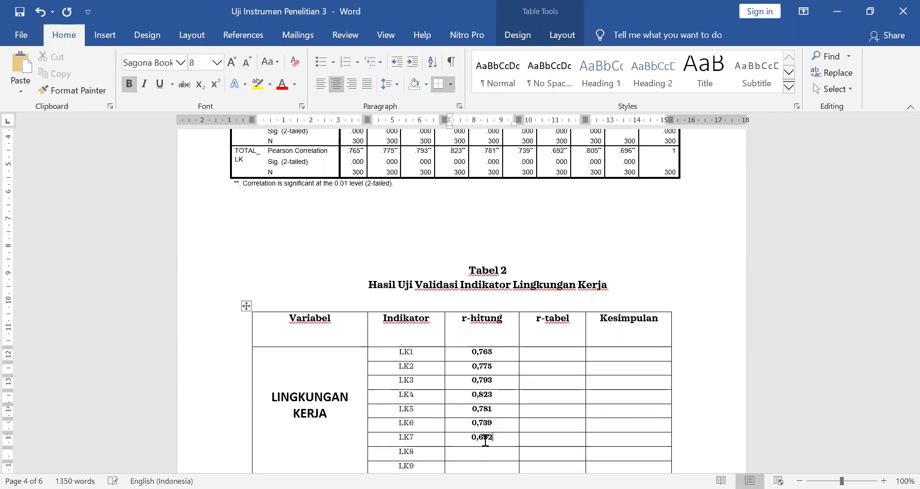
Look up LK8's TOTAL_LK Pearson correlation and enter 0,805 as its r-hitung in Tabel 2
{"action": "scroll", "coordinate": [558, 330], "scroll_direction": "up", "scroll_amount": 4}
{"action": "left_click_drag", "start_coordinate": [658, 267], "coordinate": [674, 267]}
{"action": "scroll", "coordinate": [673, 268], "scroll_direction": "down", "scroll_amount": 4}
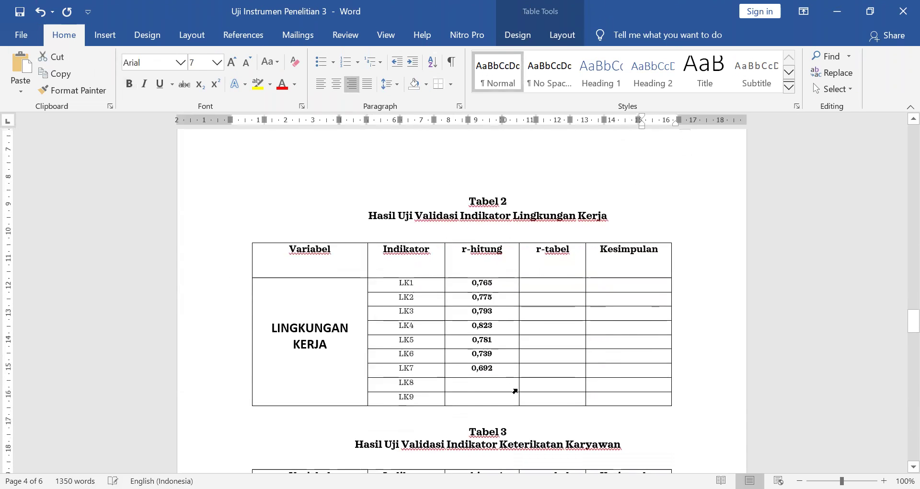
{"action": "left_click", "coordinate": [491, 387]}
{"action": "type", "text": "0,805"}
Look up LK9's TOTAL_LK Pearson correlation and enter 0,696 as its r-hitung in Tabel 2
{"action": "scroll", "coordinate": [484, 359], "scroll_direction": "up", "scroll_amount": 4}
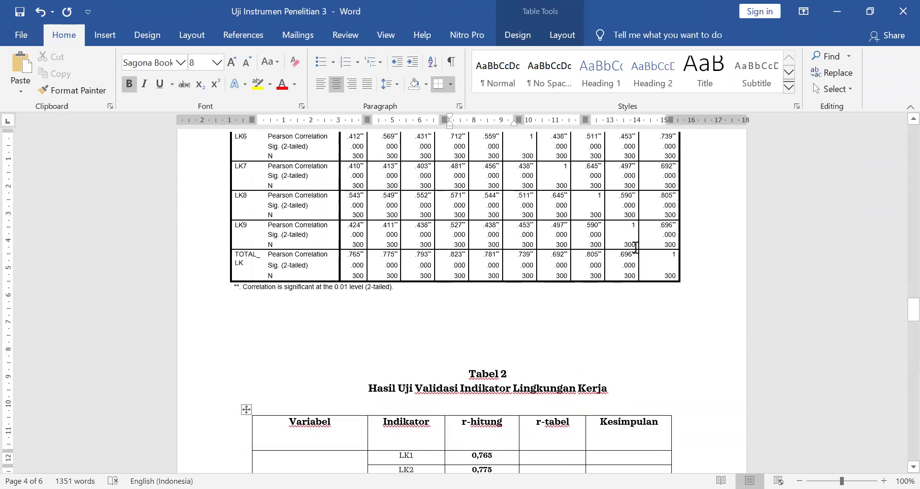
{"action": "left_click_drag", "start_coordinate": [659, 225], "coordinate": [672, 225]}
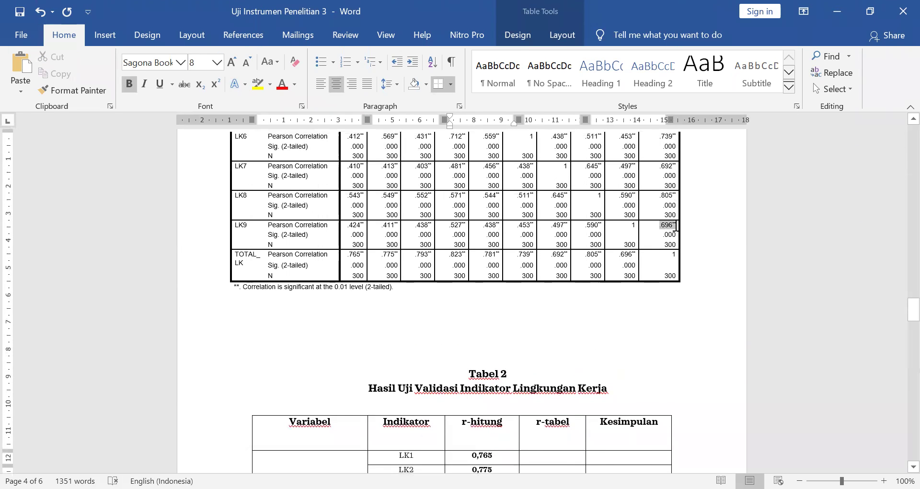
{"action": "scroll", "coordinate": [517, 374], "scroll_direction": "down", "scroll_amount": 4}
{"action": "left_click", "coordinate": [495, 362]}
{"action": "type", "text": "0,"}
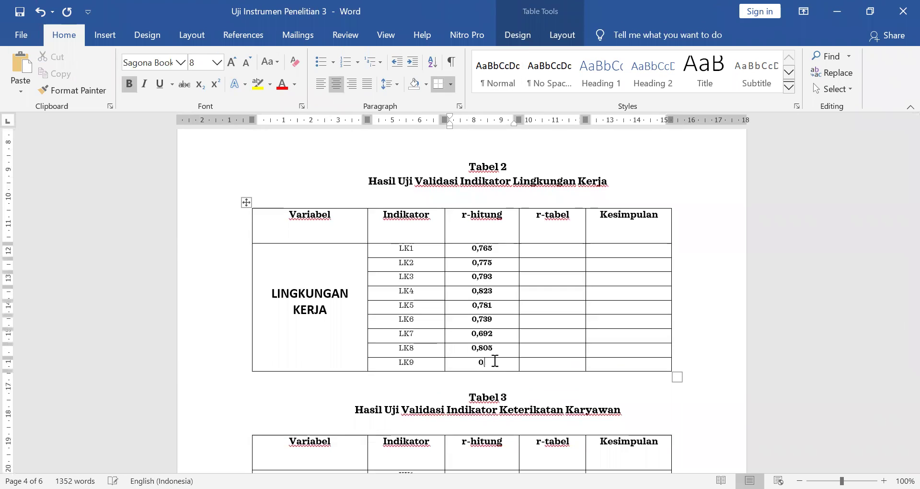
{"action": "type", "text": "696"}
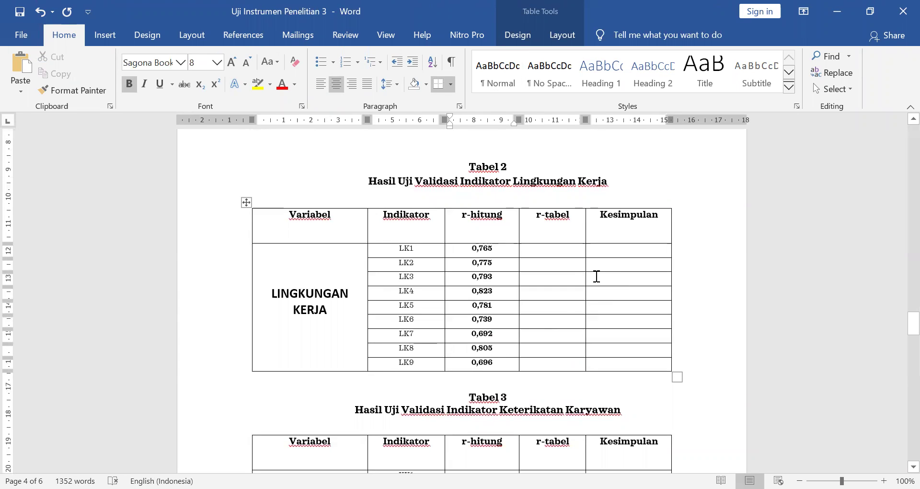
Fill the r-tabel column of Tabel 2 with 0,1133 for indicators LK1 to LK9
{"action": "left_click", "coordinate": [547, 253]}
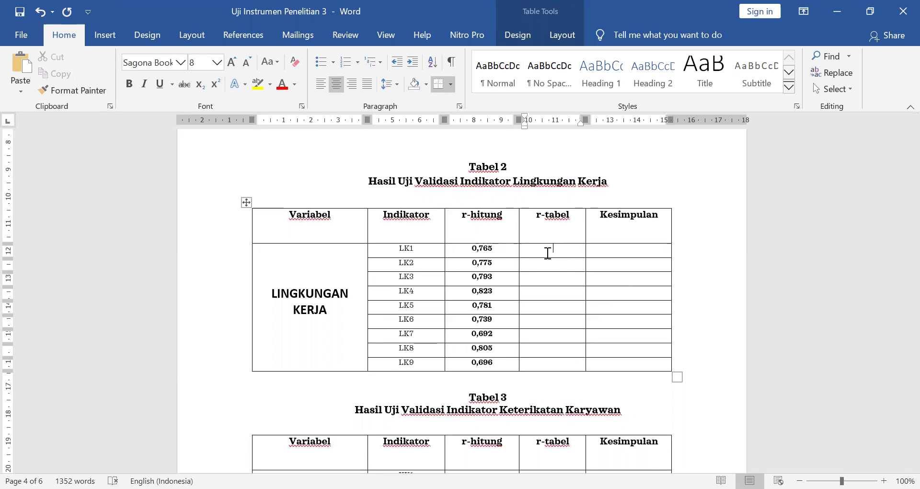
{"action": "scroll", "coordinate": [548, 253], "scroll_direction": "up", "scroll_amount": 20}
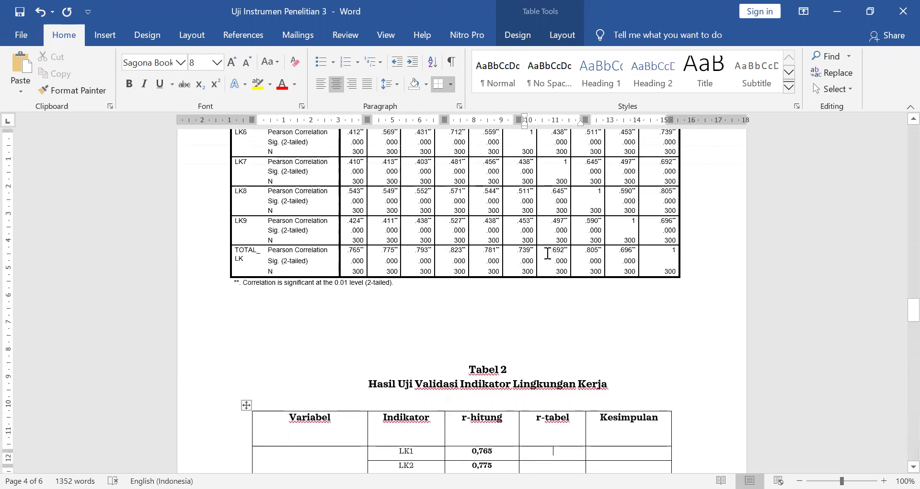
{"action": "double_click", "coordinate": [558, 240]}
{"action": "scroll", "coordinate": [550, 311], "scroll_direction": "down", "scroll_amount": 5}
{"action": "scroll", "coordinate": [550, 310], "scroll_direction": "down", "scroll_amount": 10}
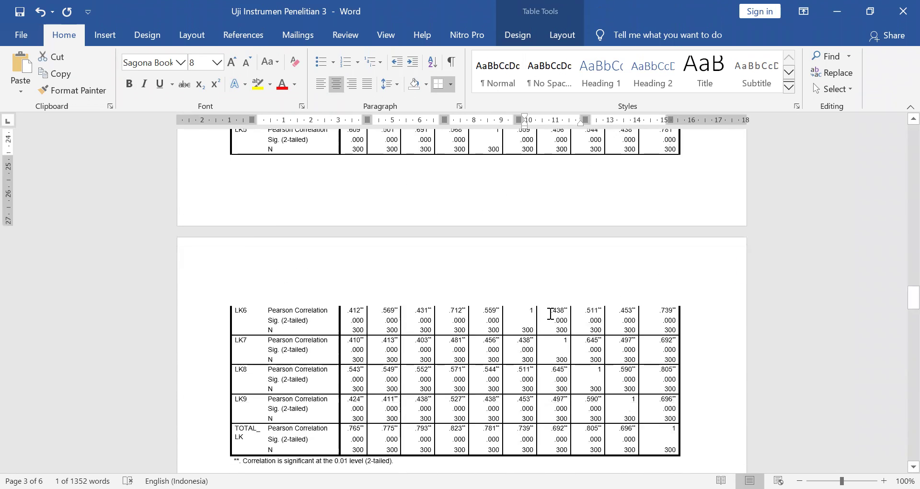
{"action": "left_click_drag", "start_coordinate": [556, 250], "coordinate": [548, 365]}
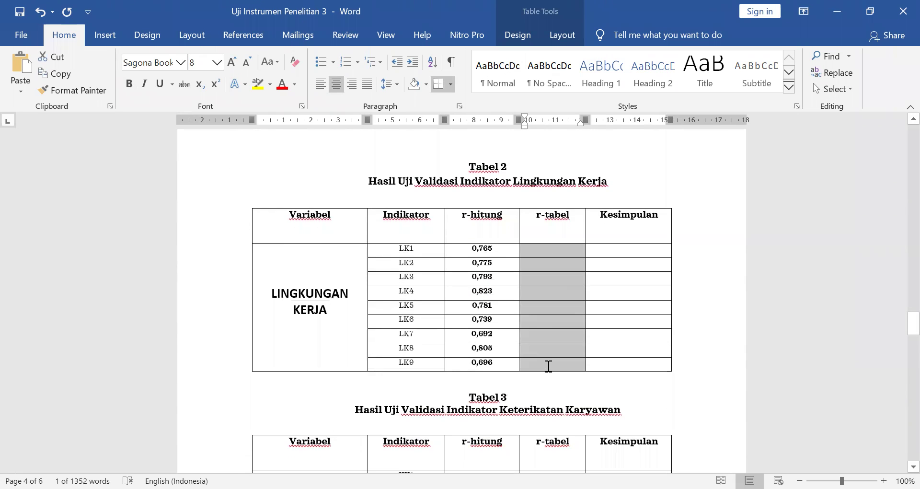
{"action": "type", "text": "0,1133 0,1133 0,1133 0,1133 0,1133 0,1133 0,1133 0,1133 0,1133"}
Compare LK1's r-hitung with its r-tabel and enter Valid as its Kesimpulan in Tabel 2
{"action": "left_click", "coordinate": [637, 253]}
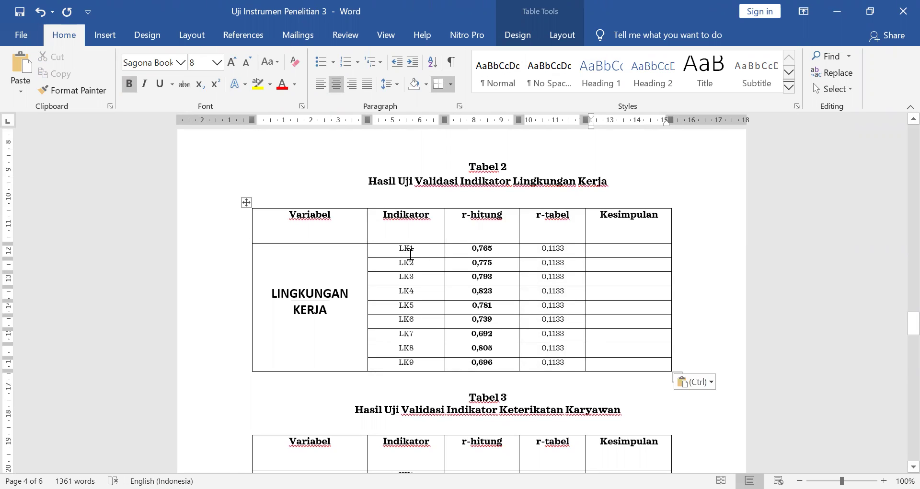
{"action": "left_click_drag", "start_coordinate": [471, 249], "coordinate": [502, 248]}
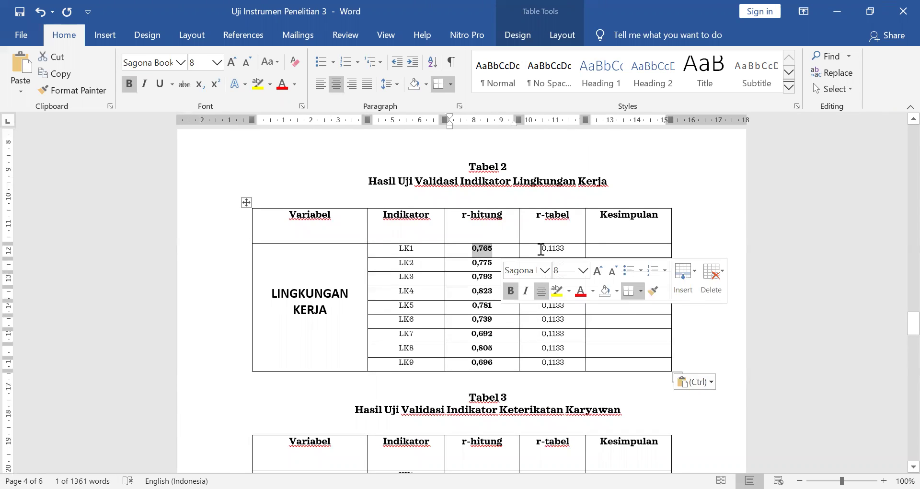
{"action": "left_click_drag", "start_coordinate": [541, 249], "coordinate": [564, 249]}
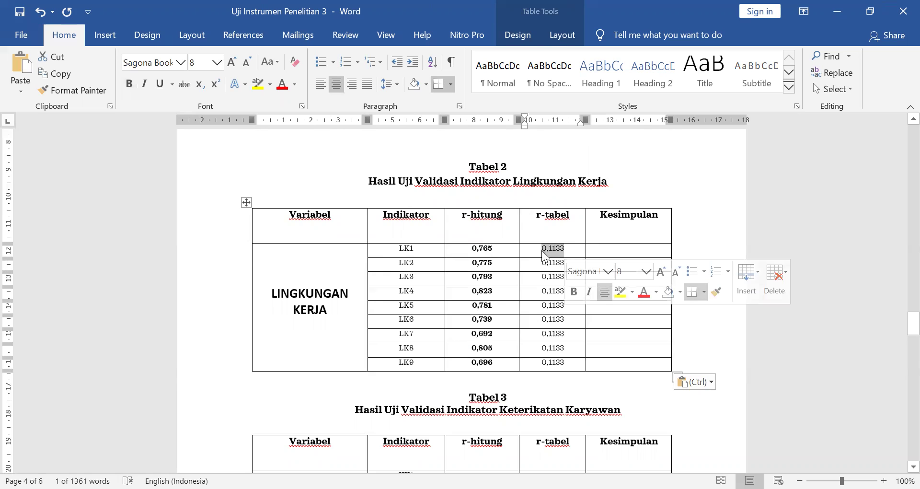
{"action": "left_click", "coordinate": [612, 249]}
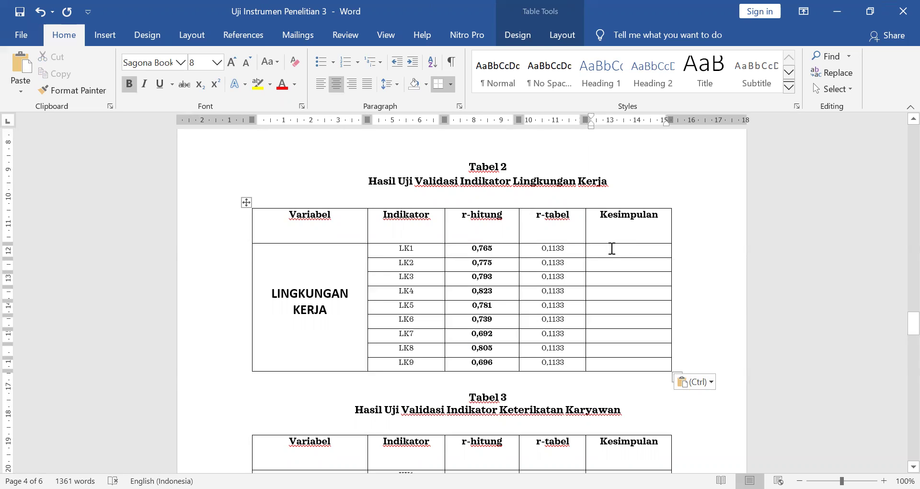
{"action": "type", "text": "Valid"}
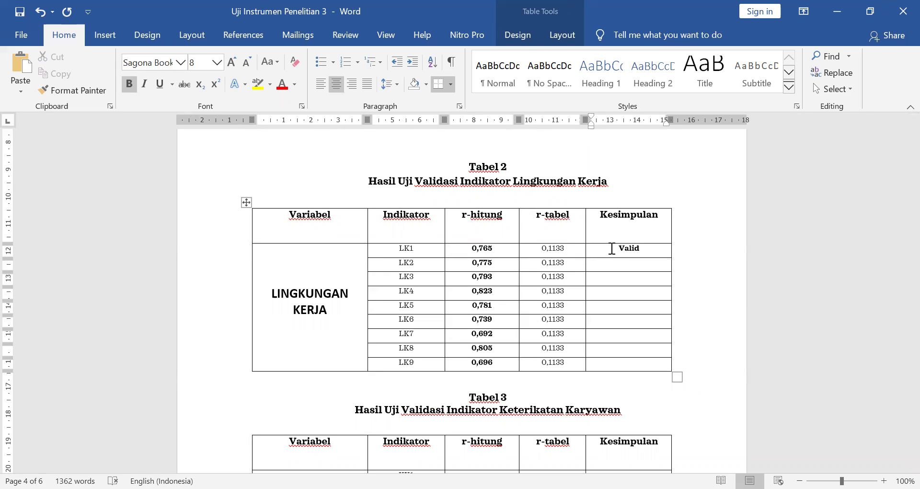
Compare the other indicators' r-hitung and r-tabel values, and fill the Kesimpulan column of Tabel 2 with Valid through LK9
{"action": "left_click_drag", "start_coordinate": [480, 265], "coordinate": [555, 264]}
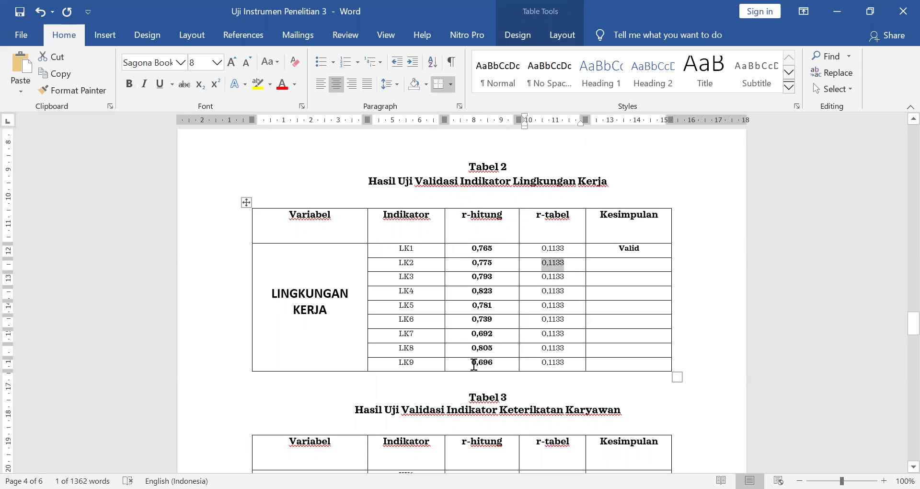
{"action": "left_click_drag", "start_coordinate": [473, 364], "coordinate": [497, 364]}
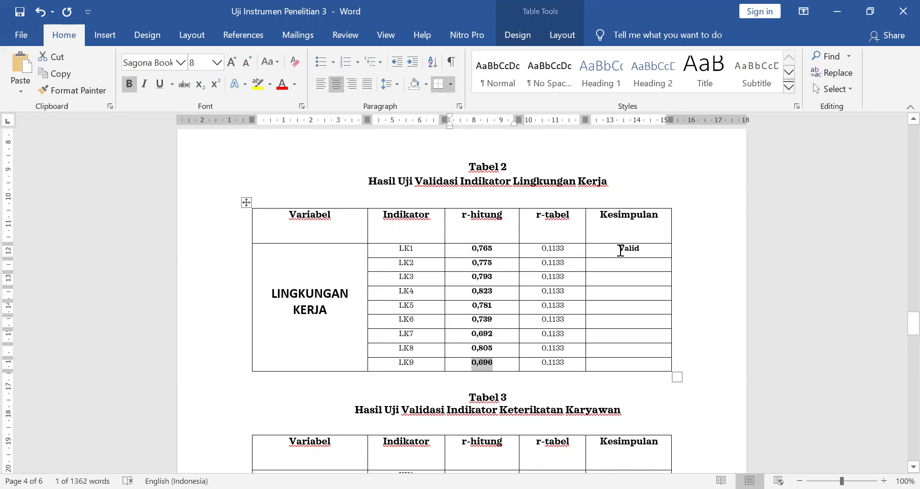
{"action": "left_click_drag", "start_coordinate": [619, 249], "coordinate": [642, 251]}
{"action": "key", "text": "shift+Down"}
{"action": "key", "text": "shift+Down"}
{"action": "key", "text": "shift+Down"}
{"action": "key", "text": "shift+Down"}
{"action": "key", "text": "shift+Down"}
{"action": "key", "text": "shift+Down"}
{"action": "key", "text": "shift+Down"}
{"action": "key", "text": "shift+Down"}
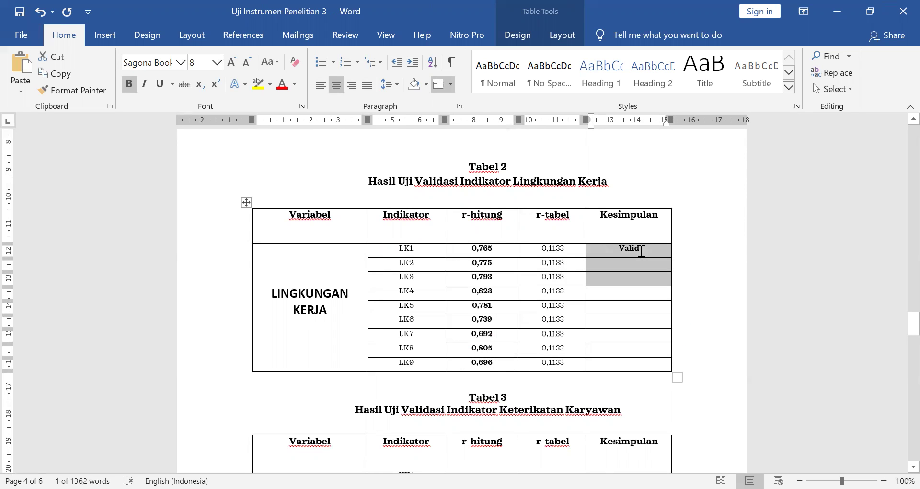
{"action": "type", "text": "Valid Valid Valid Valid Valid Valid Valid Valid Valid"}
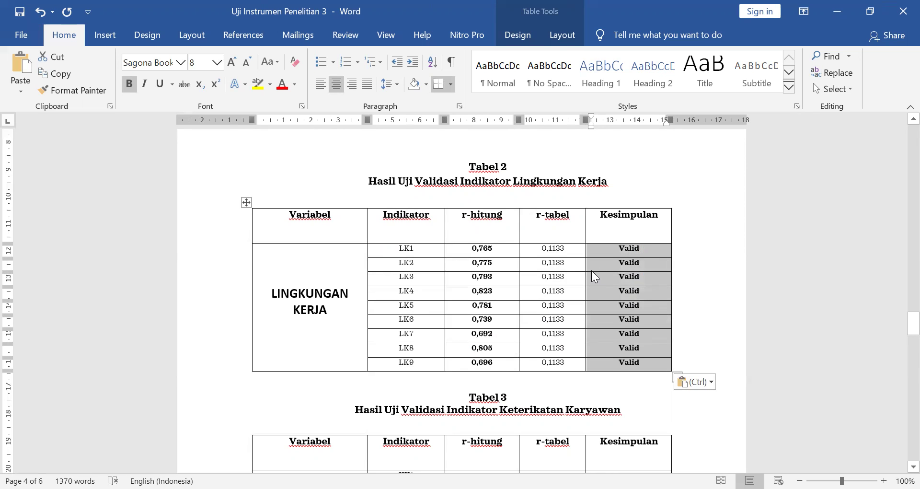
Switch to SPSS and open Bivariate Correlations, clearing the variables of the earlier LK analysis
{"action": "scroll", "coordinate": [592, 270], "scroll_direction": "down", "scroll_amount": 6}
{"action": "left_click", "coordinate": [534, 277]}
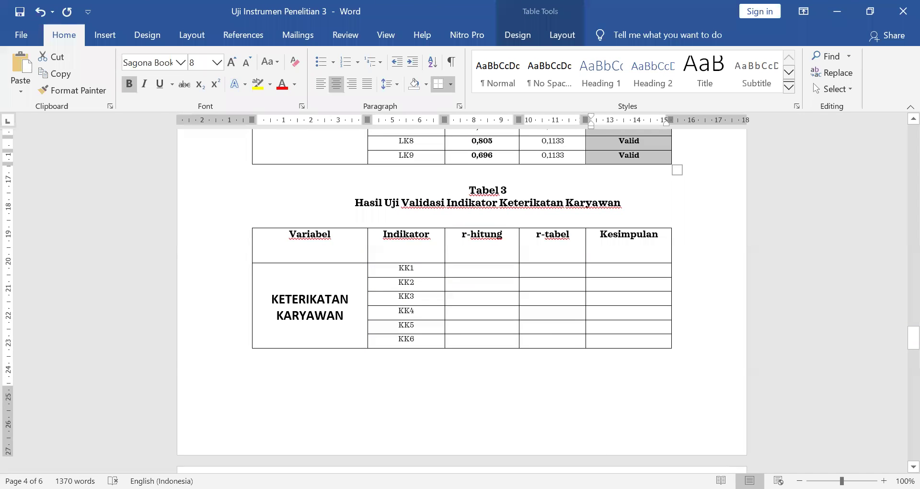
{"action": "key", "text": "alt+Tab"}
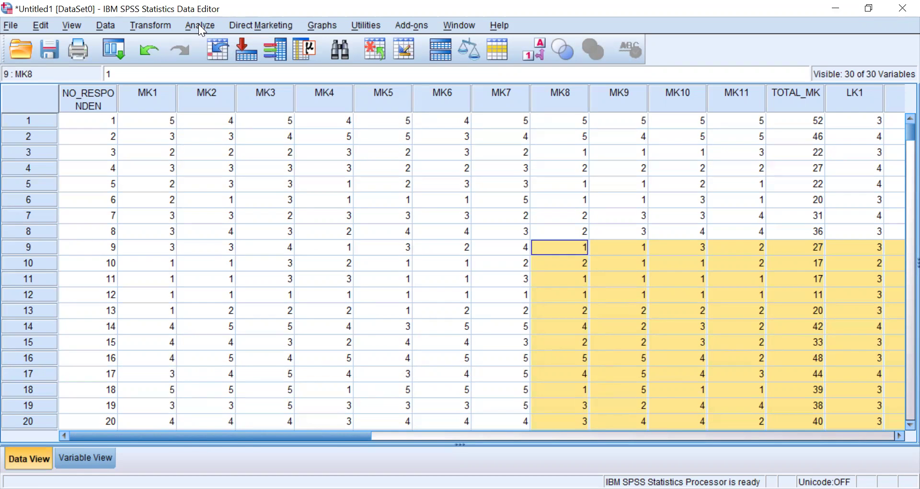
{"action": "left_click", "coordinate": [200, 26]}
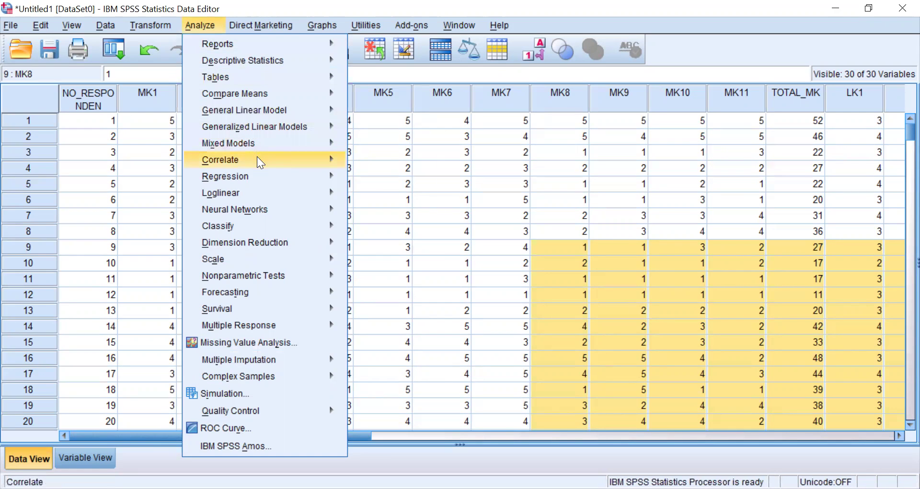
{"action": "mouse_move", "coordinate": [310, 161]}
{"action": "left_click", "coordinate": [373, 161]}
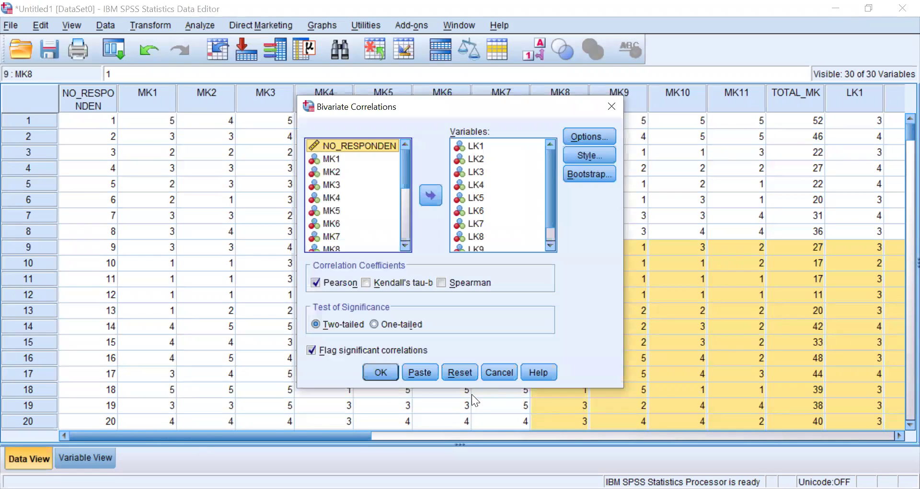
{"action": "left_click", "coordinate": [460, 371]}
Run a two-tailed Pearson correlation on KK1 to KK6 and TOTAL_KK with significant correlations flagged
{"action": "scroll", "coordinate": [362, 219], "scroll_direction": "down", "scroll_amount": 7}
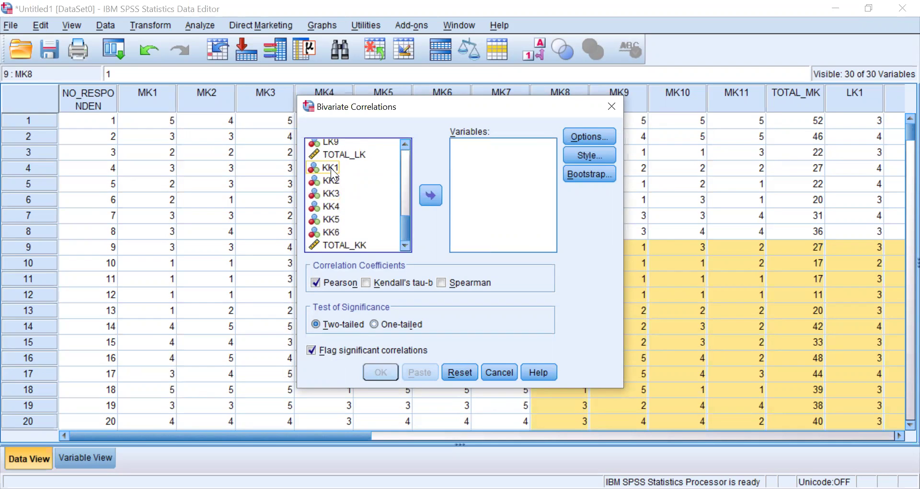
{"action": "left_click", "coordinate": [330, 168]}
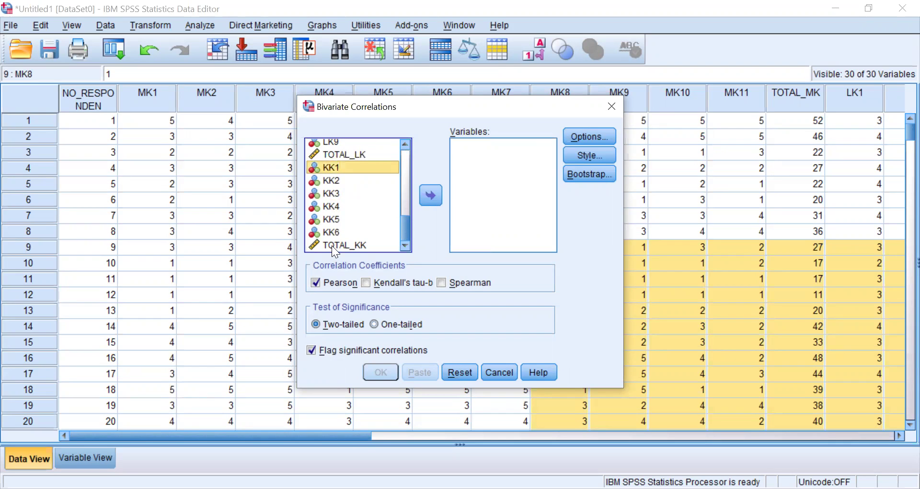
{"action": "left_click", "coordinate": [332, 245], "text": "shift"}
{"action": "left_click", "coordinate": [430, 195]}
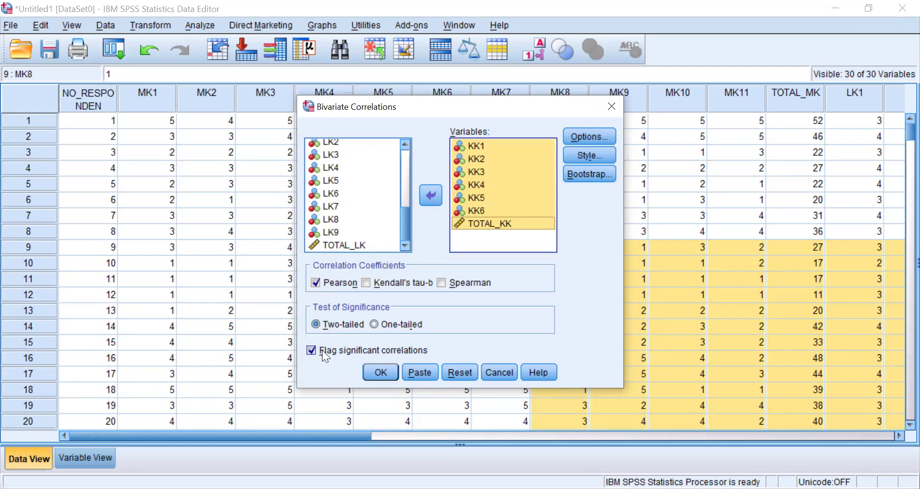
{"action": "left_click", "coordinate": [382, 371]}
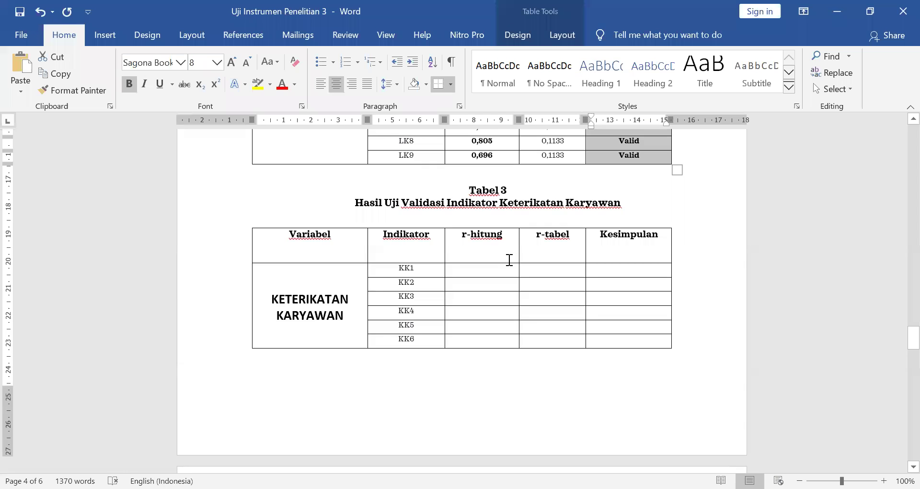
Paste the KK Correlations table into the Word document above Tabel 3
{"action": "scroll", "coordinate": [498, 269], "scroll_direction": "up", "scroll_amount": 3}
{"action": "left_click", "coordinate": [492, 245]}
{"action": "key", "text": "ctrl+v"}
{"action": "scroll", "coordinate": [212, 193], "scroll_direction": "up", "scroll_amount": 8}
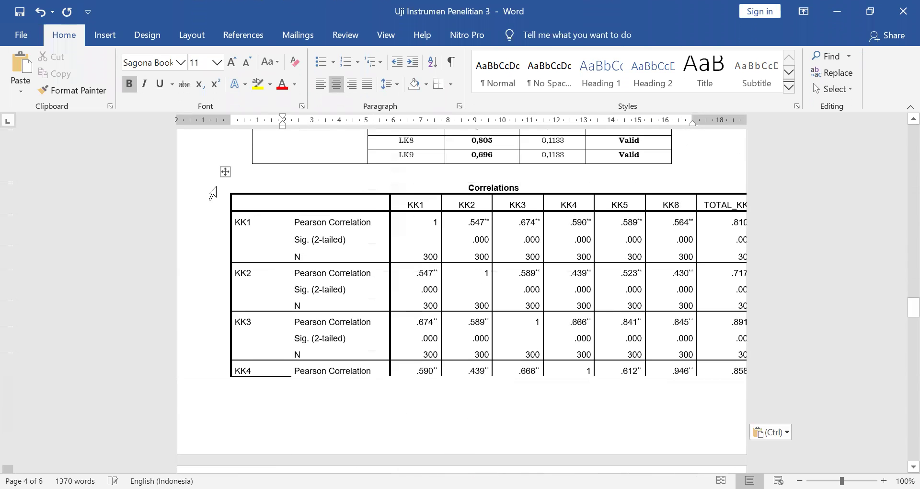
Reduce the whole KK Correlations table's font size to 7 and tighten its line spacing
{"action": "left_click", "coordinate": [225, 172]}
{"action": "left_click", "coordinate": [247, 62]}
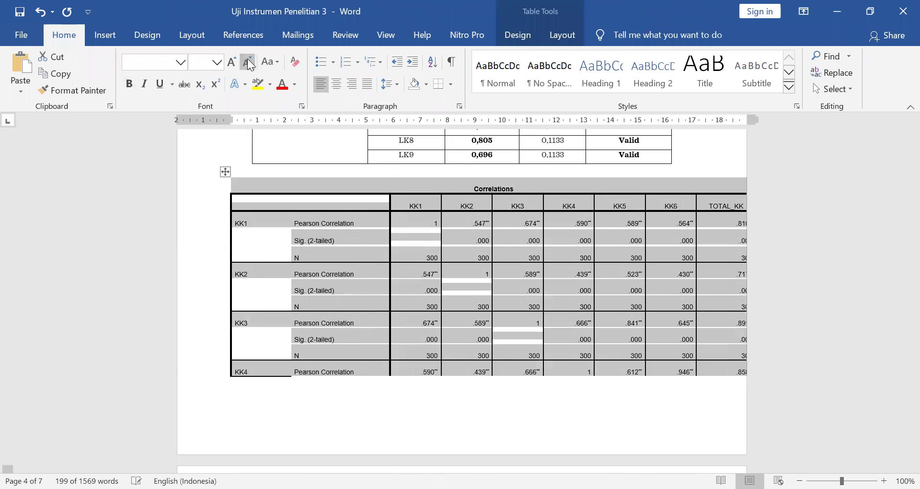
{"action": "left_click", "coordinate": [395, 119]}
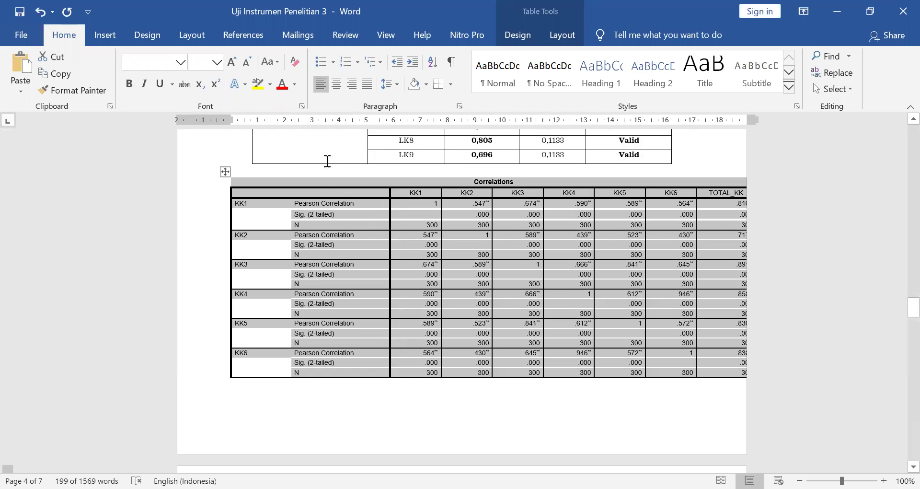
Narrow the indicator-name and statistic-label columns of the KK Correlations table so it fits on the page
{"action": "left_click", "coordinate": [254, 204]}
{"action": "left_click_drag", "start_coordinate": [289, 119], "coordinate": [271, 119]}
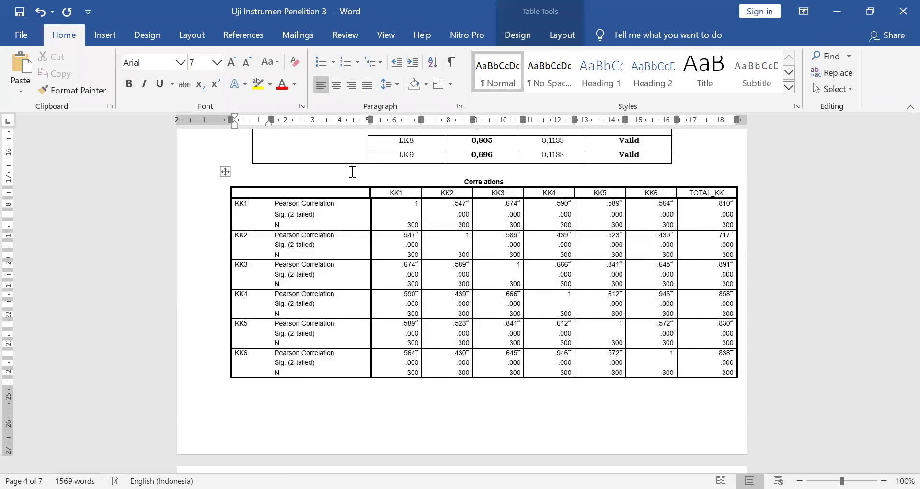
{"action": "left_click", "coordinate": [368, 117]}
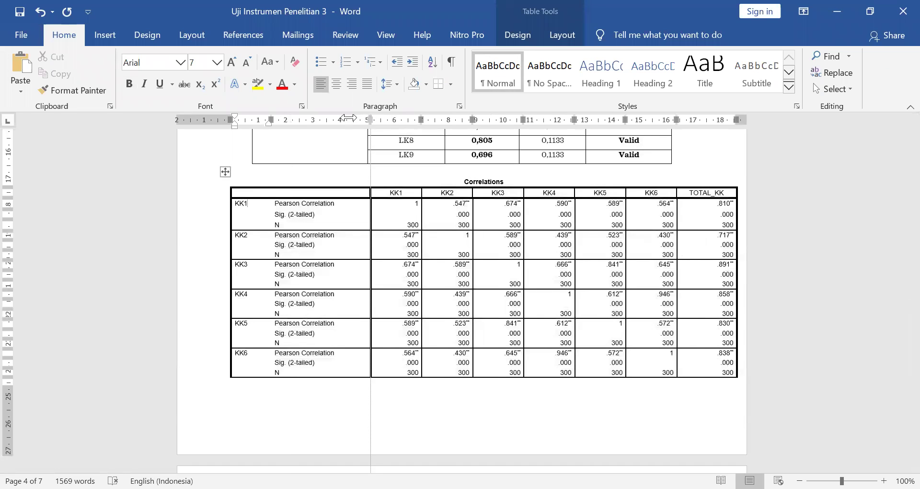
{"action": "left_click_drag", "start_coordinate": [371, 119], "coordinate": [347, 119]}
Look up KK1's TOTAL_KK Pearson correlation and enter 0,810 as its r-hitung in Tabel 3
{"action": "scroll", "coordinate": [645, 300], "scroll_direction": "down", "scroll_amount": 5}
{"action": "scroll", "coordinate": [645, 300], "scroll_direction": "up", "scroll_amount": 4}
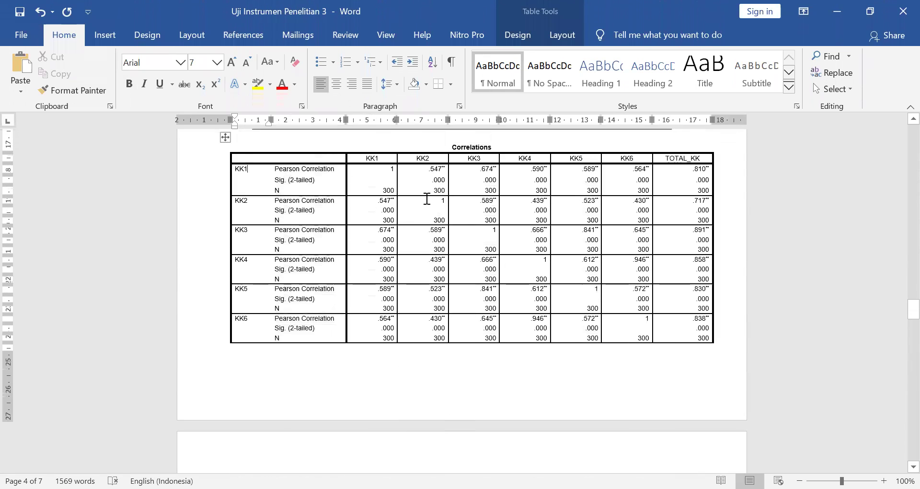
{"action": "scroll", "coordinate": [426, 199], "scroll_direction": "up", "scroll_amount": 1}
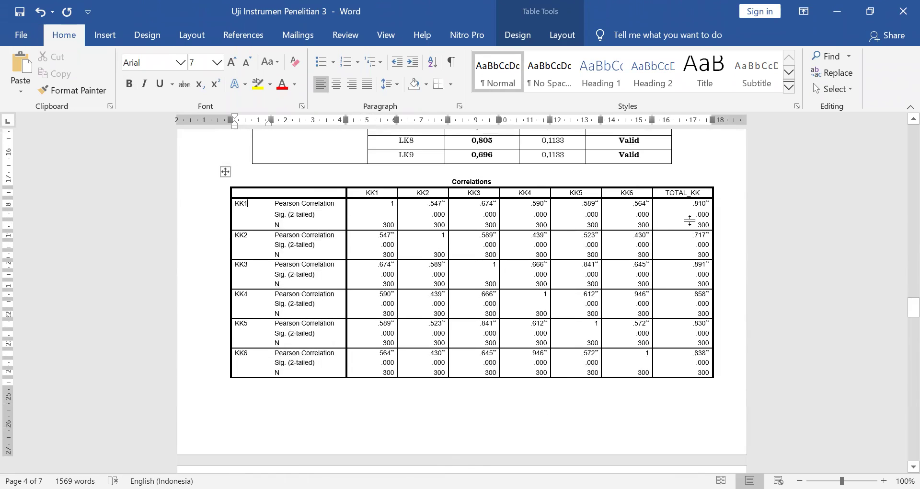
{"action": "left_click_drag", "start_coordinate": [693, 205], "coordinate": [707, 205]}
{"action": "scroll", "coordinate": [479, 312], "scroll_direction": "down", "scroll_amount": 6}
{"action": "left_click", "coordinate": [480, 283]}
{"action": "type", "text": "0"}
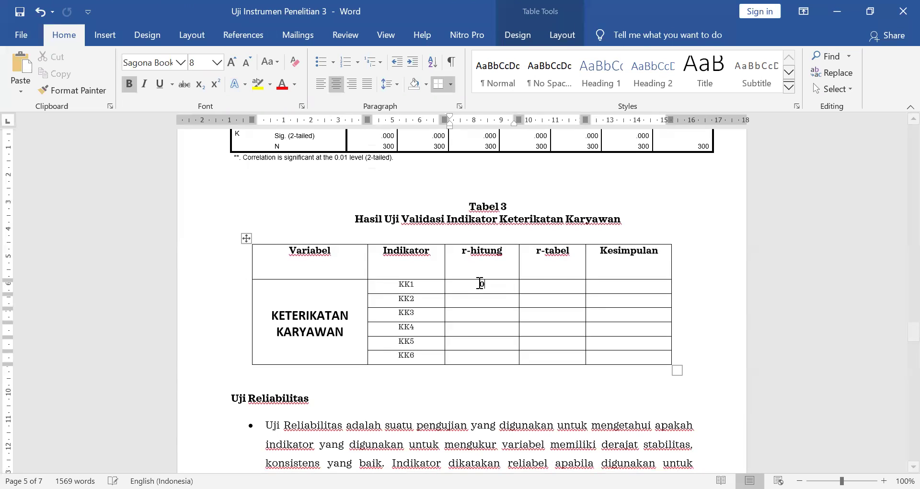
{"action": "type", "text": ",810"}
Look up KK2's TOTAL_KK Pearson correlation and enter 0,717 as its r-hitung in Tabel 3
{"action": "scroll", "coordinate": [480, 284], "scroll_direction": "up", "scroll_amount": 6}
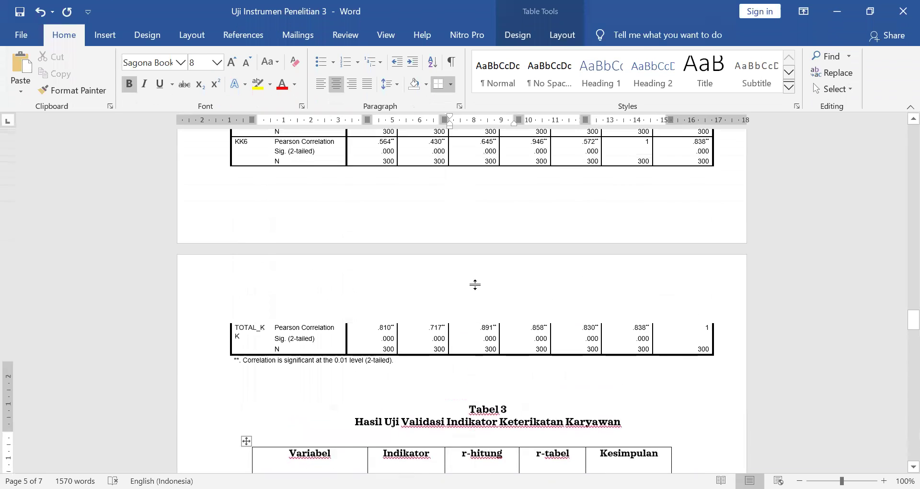
{"action": "double_click", "coordinate": [697, 201]}
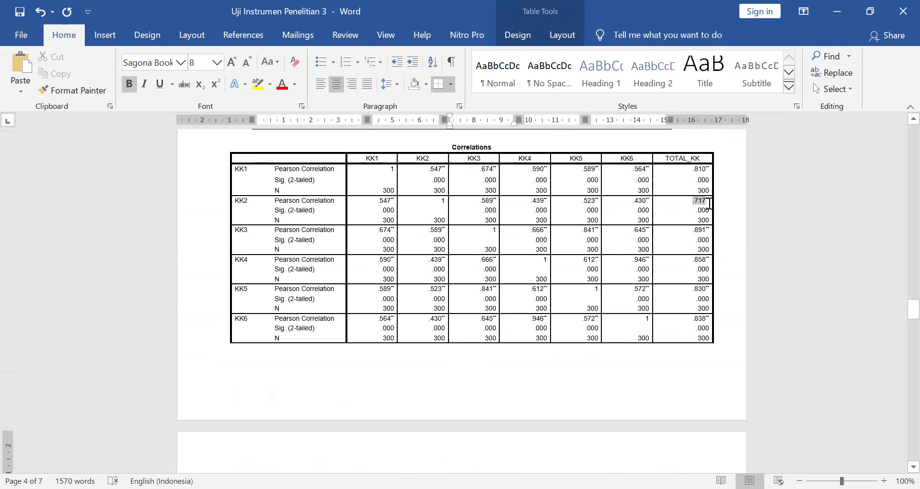
{"action": "scroll", "coordinate": [527, 336], "scroll_direction": "down", "scroll_amount": 6}
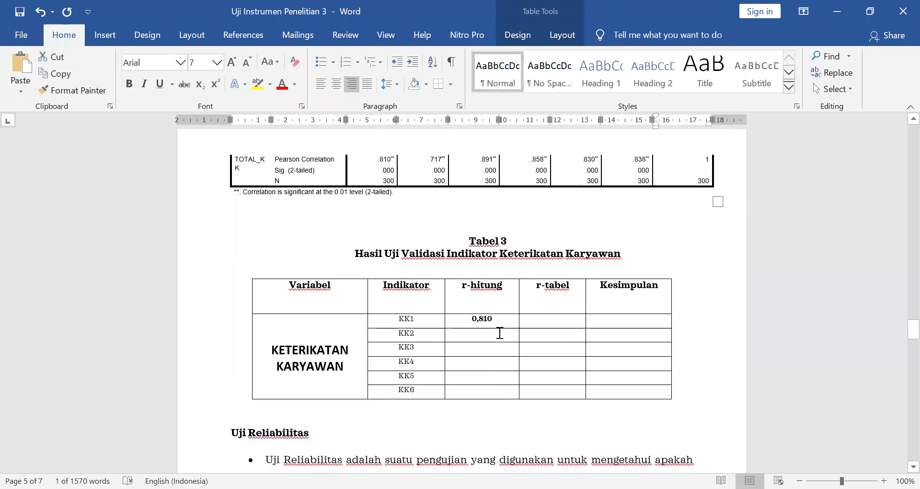
{"action": "left_click", "coordinate": [501, 335]}
{"action": "type", "text": "0,717"}
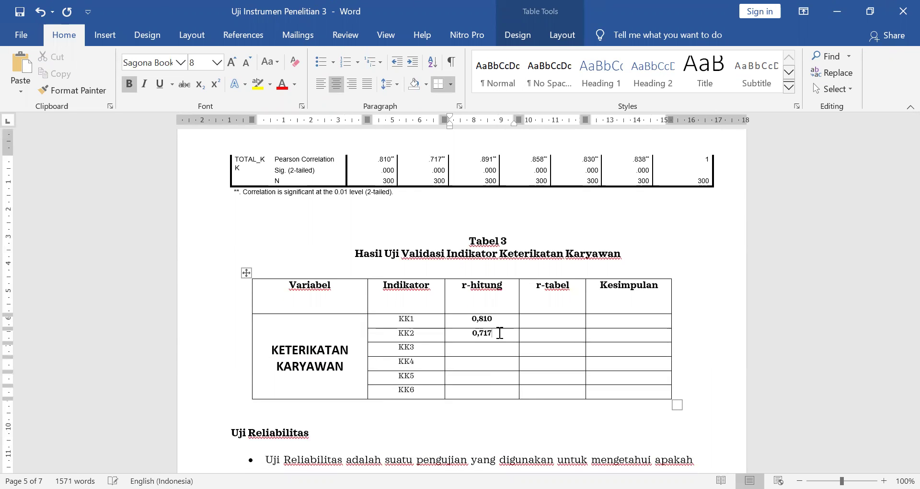
Look up KK3's TOTAL_KK Pearson correlation and enter 0,891 as its r-hitung in Tabel 3
{"action": "scroll", "coordinate": [599, 303], "scroll_direction": "up", "scroll_amount": 6}
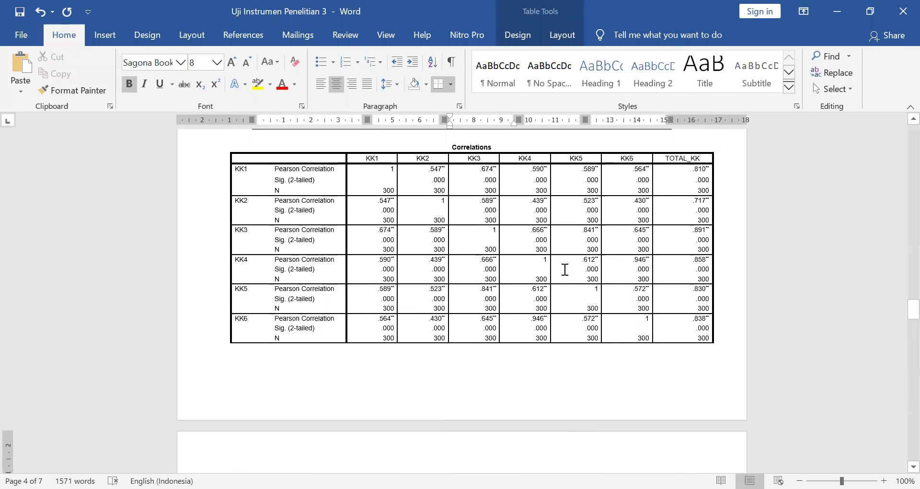
{"action": "double_click", "coordinate": [696, 231]}
{"action": "scroll", "coordinate": [615, 301], "scroll_direction": "down", "scroll_amount": 6}
{"action": "left_click", "coordinate": [493, 284]}
{"action": "type", "text": "0,891"}
{"action": "scroll", "coordinate": [484, 287], "scroll_direction": "up", "scroll_amount": 7}
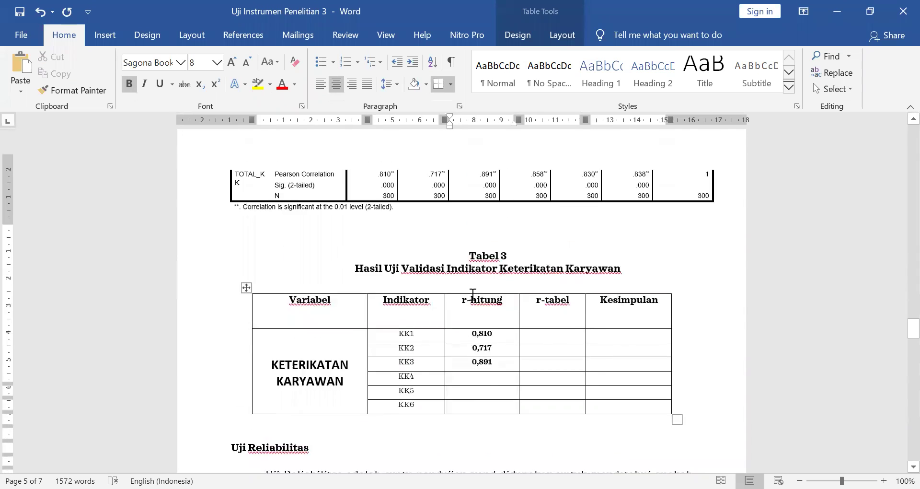
Look up KK4's TOTAL_KK Pearson correlation and enter 0,858 as its r-hitung in Tabel 3
{"action": "double_click", "coordinate": [700, 190]}
{"action": "scroll", "coordinate": [526, 264], "scroll_direction": "down", "scroll_amount": 10}
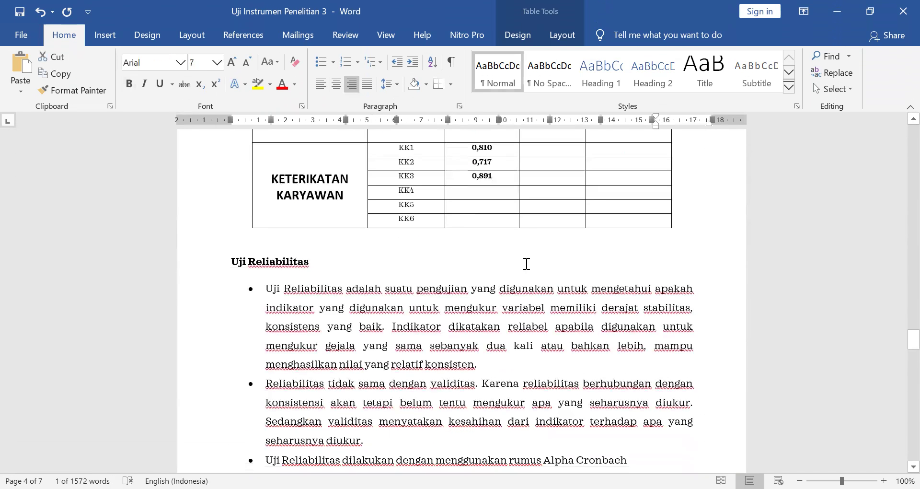
{"action": "left_click", "coordinate": [483, 194]}
{"action": "type", "text": "0,858"}
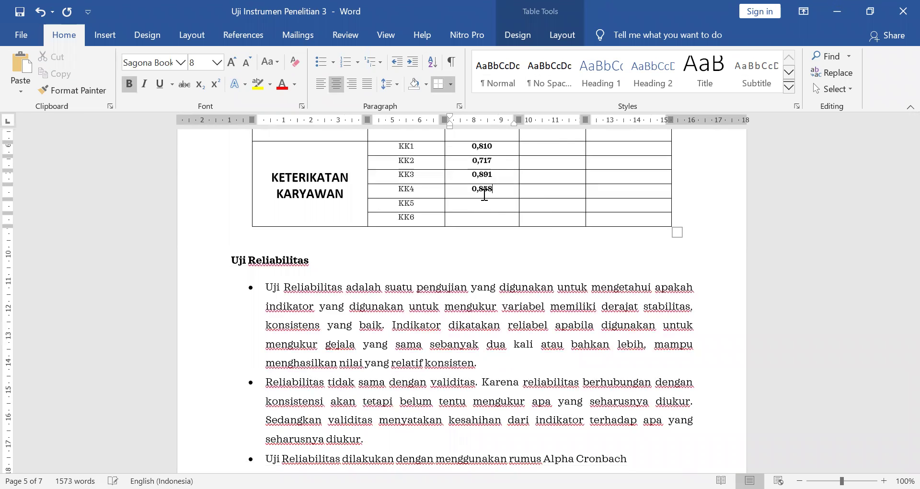
Look up KK5's TOTAL_KK Pearson correlation and enter 0,830 as its r-hitung in Tabel 3
{"action": "scroll", "coordinate": [481, 197], "scroll_direction": "up", "scroll_amount": 8}
{"action": "scroll", "coordinate": [478, 198], "scroll_direction": "up", "scroll_amount": 3}
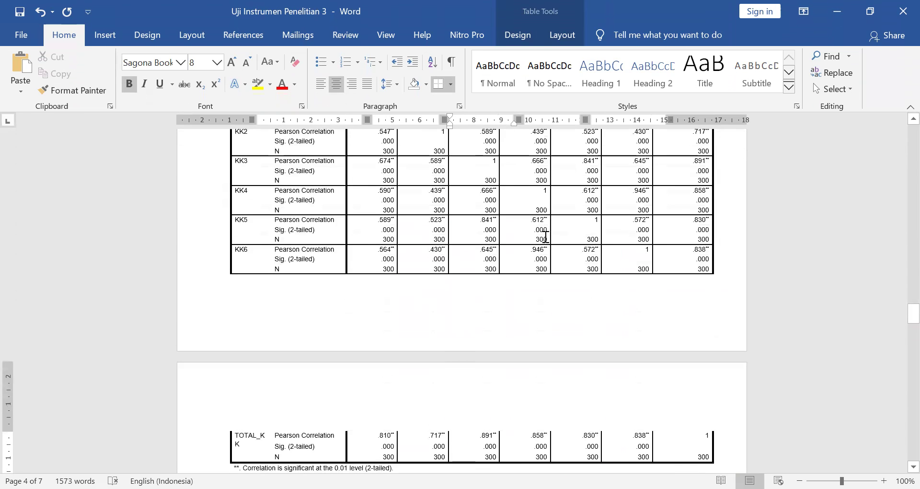
{"action": "double_click", "coordinate": [708, 221]}
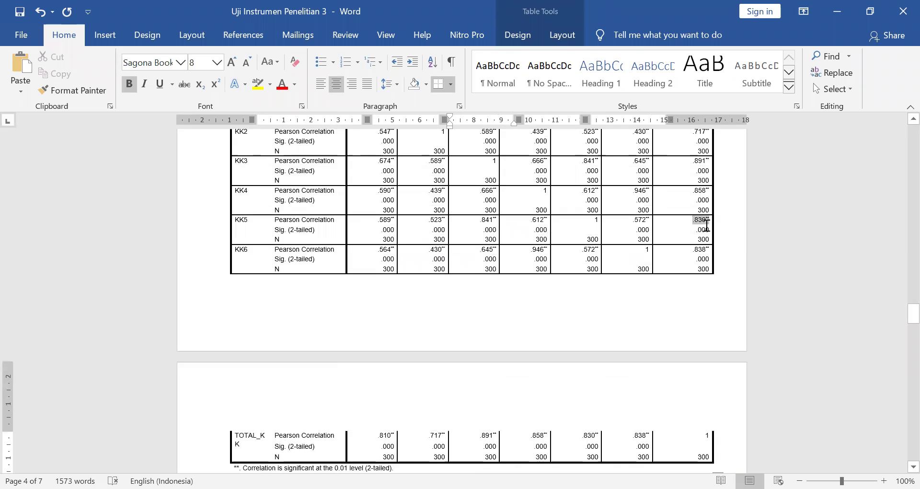
{"action": "scroll", "coordinate": [483, 382], "scroll_direction": "down", "scroll_amount": 10}
{"action": "left_click", "coordinate": [485, 382]}
{"action": "type", "text": "0,830"}
Look up KK6's TOTAL_KK Pearson correlation and enter 0,838 as its r-hitung in Tabel 3
{"action": "scroll", "coordinate": [518, 355], "scroll_direction": "up", "scroll_amount": 10}
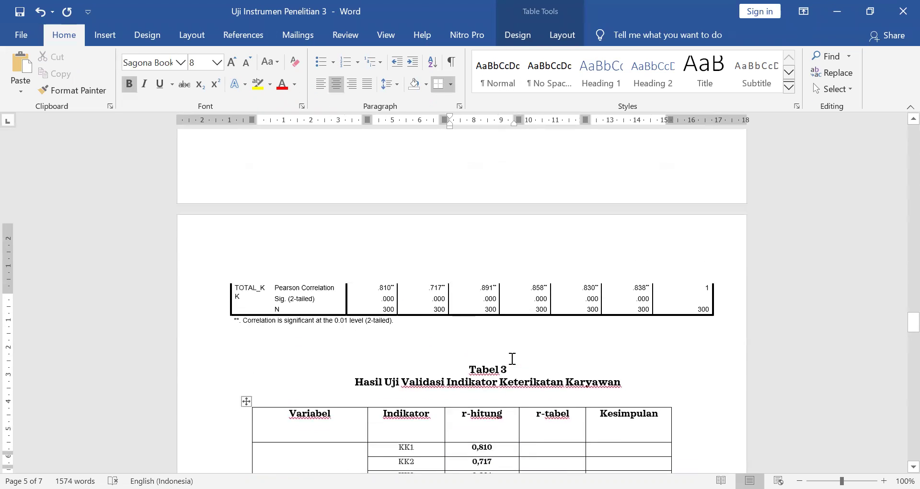
{"action": "left_click_drag", "start_coordinate": [693, 250], "coordinate": [708, 251]}
{"action": "scroll", "coordinate": [489, 398], "scroll_direction": "down", "scroll_amount": 6}
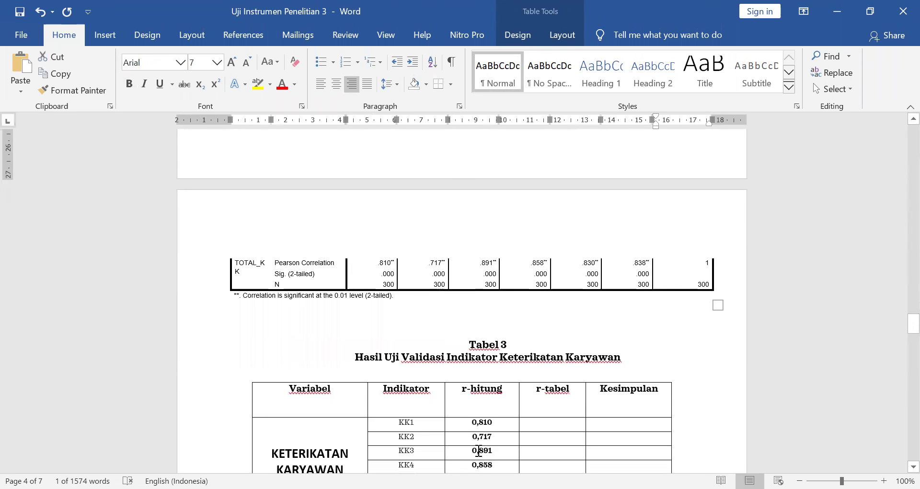
{"action": "left_click", "coordinate": [491, 391]}
{"action": "type", "text": "0,838"}
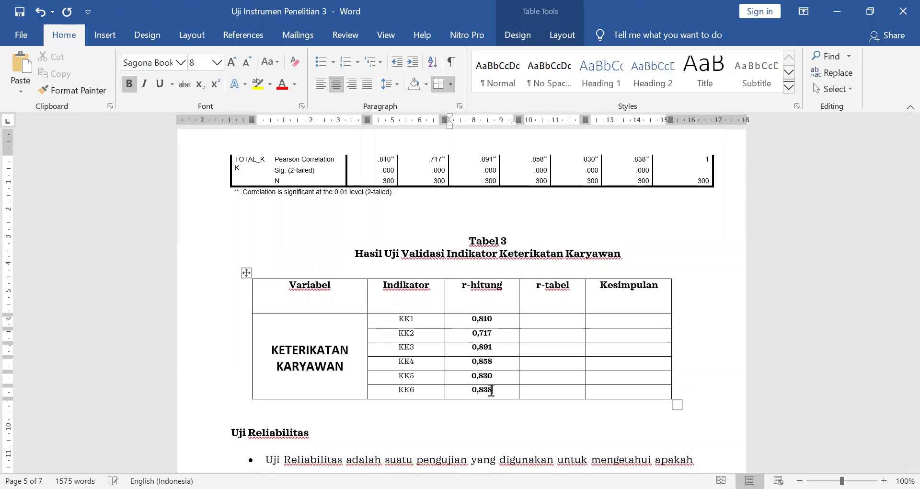
Check the TOTAL_KK column of the KK Correlations table against the r-hitung values in Tabel 3
{"action": "scroll", "coordinate": [533, 359], "scroll_direction": "up", "scroll_amount": 2}
{"action": "scroll", "coordinate": [532, 360], "scroll_direction": "up", "scroll_amount": 7}
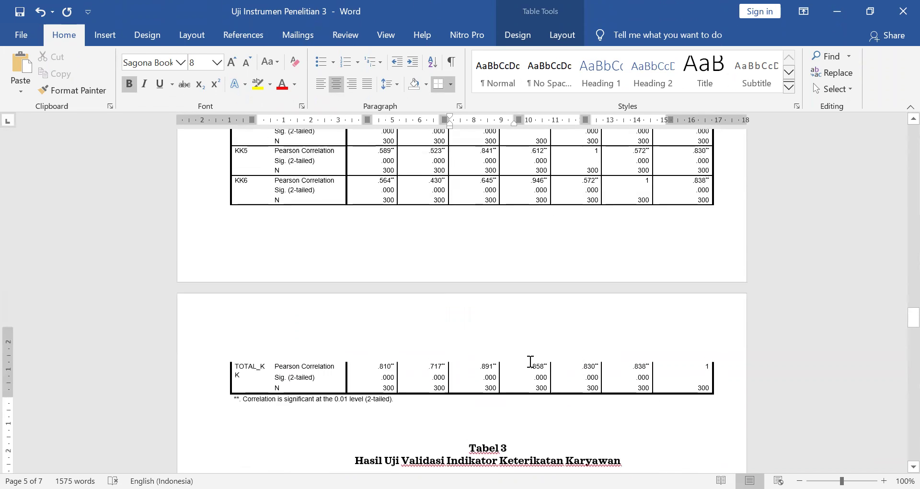
{"action": "mouse_move", "coordinate": [684, 191]}
{"action": "left_mouse_down"}
{"action": "mouse_move", "coordinate": [692, 244]}
{"action": "mouse_move", "coordinate": [677, 370]}
{"action": "left_mouse_up"}
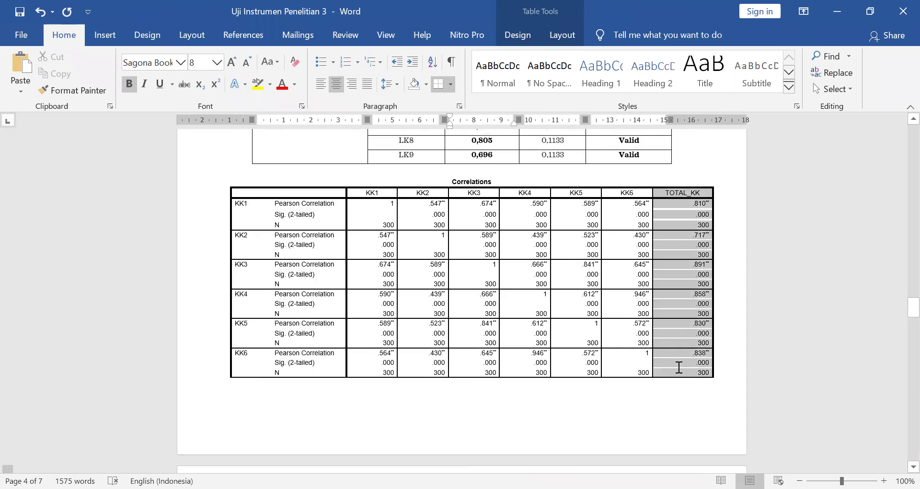
{"action": "left_click", "coordinate": [681, 335]}
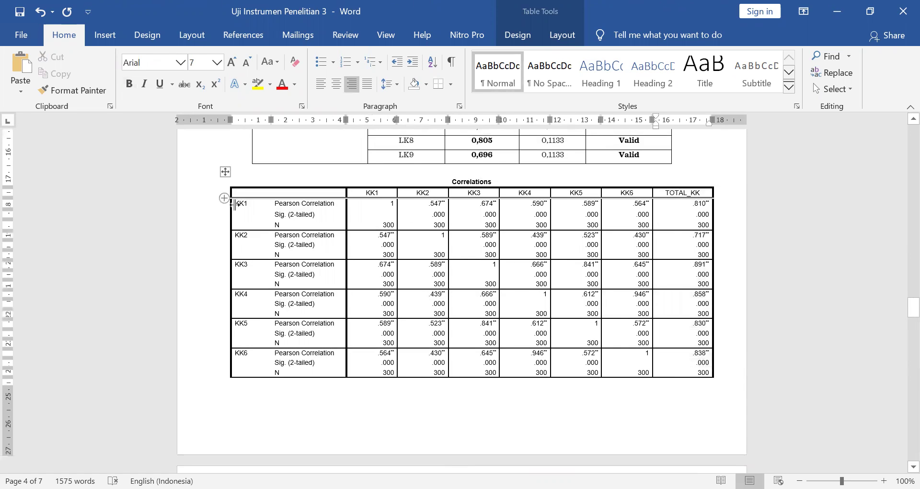
{"action": "left_click_drag", "start_coordinate": [693, 203], "coordinate": [710, 205]}
{"action": "scroll", "coordinate": [583, 345], "scroll_direction": "down", "scroll_amount": 10}
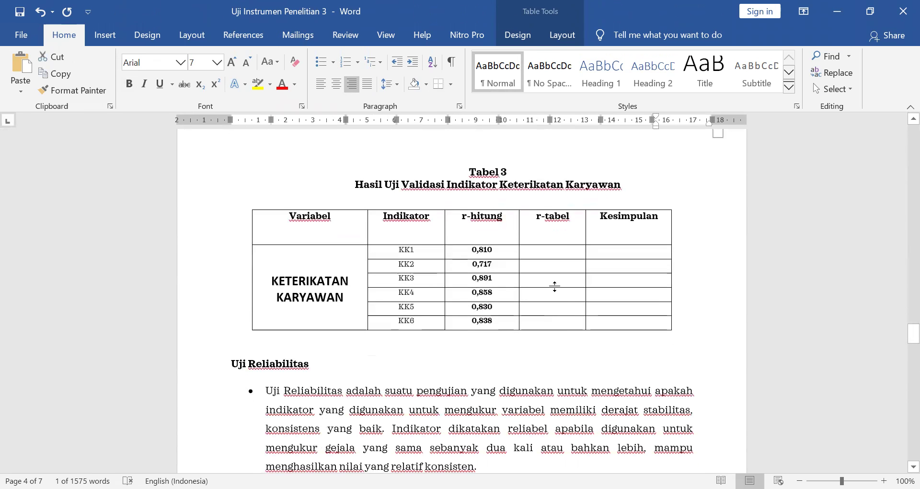
Copy the r-tabel value 0,1133 from Tabel 2 into the r-tabel cells of KK1 to KK6 in Tabel 3
{"action": "left_click", "coordinate": [556, 252]}
{"action": "scroll", "coordinate": [556, 251], "scroll_direction": "up", "scroll_amount": 1}
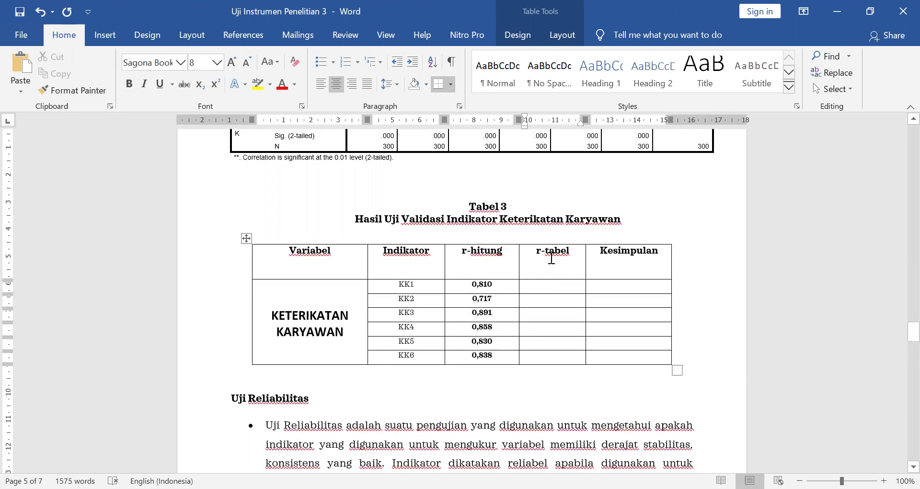
{"action": "scroll", "coordinate": [551, 260], "scroll_direction": "down", "scroll_amount": 2}
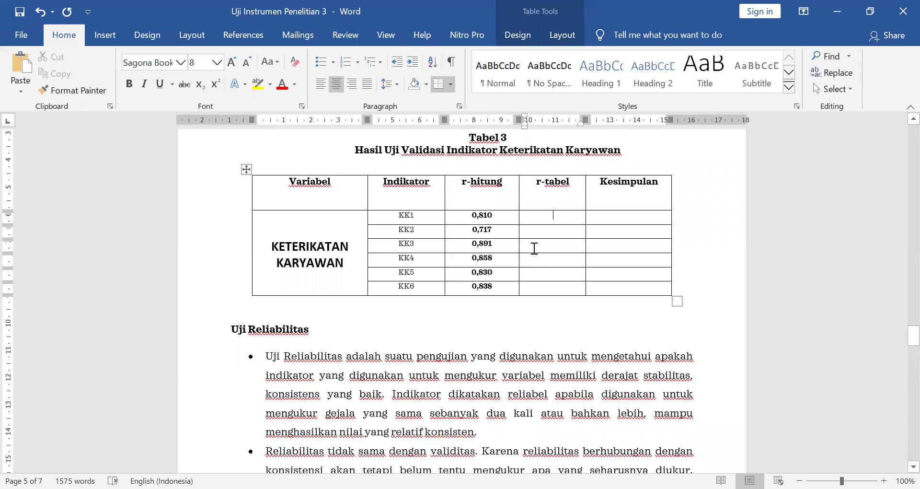
{"action": "scroll", "coordinate": [544, 224], "scroll_direction": "up", "scroll_amount": 12}
{"action": "left_click", "coordinate": [544, 213]}
{"action": "double_click", "coordinate": [549, 215]}
{"action": "scroll", "coordinate": [549, 300], "scroll_direction": "down", "scroll_amount": 12}
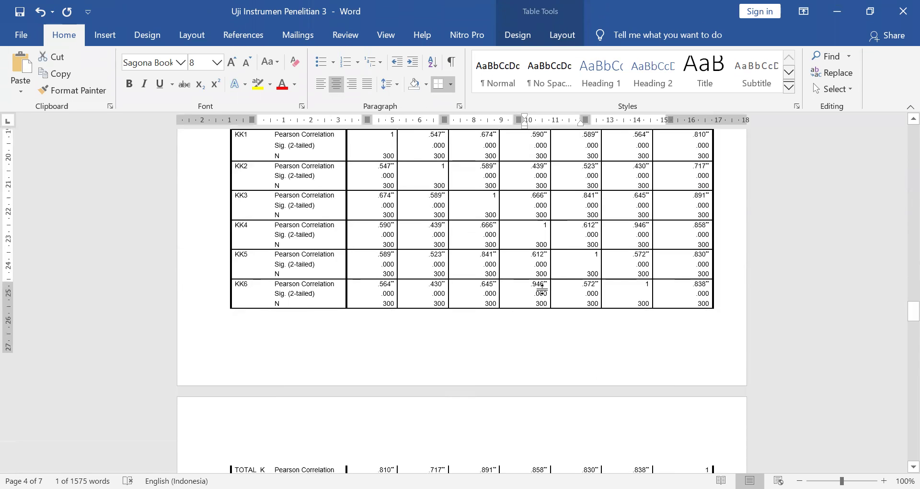
{"action": "scroll", "coordinate": [549, 300], "scroll_direction": "down", "scroll_amount": 3}
{"action": "left_click_drag", "start_coordinate": [552, 253], "coordinate": [556, 321]}
{"action": "type", "text": "0,1133 0,1133 0,1133 0,1133 0,1133 0,1133"}
Compare KK1's r-hitung with its r-tabel in Tabel 3 and enter Valid as its Kesimpulan
{"action": "left_click", "coordinate": [623, 253]}
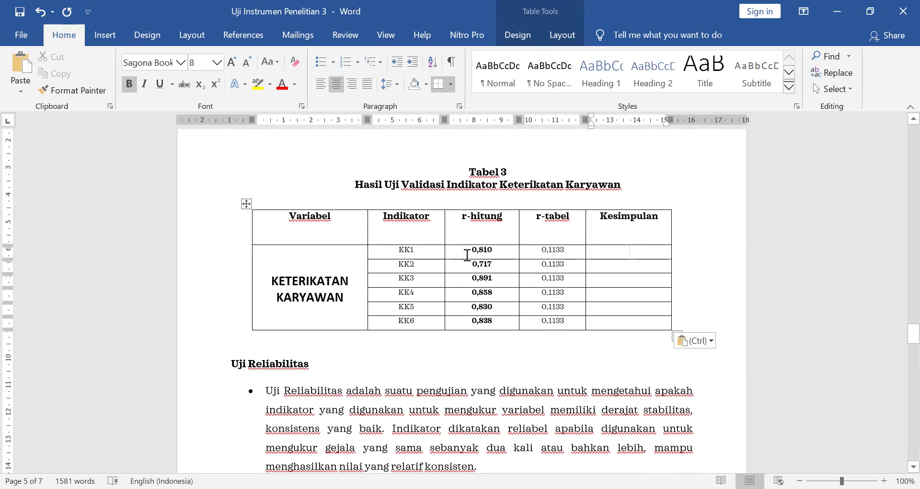
{"action": "left_click_drag", "start_coordinate": [470, 253], "coordinate": [565, 250]}
{"action": "left_click_drag", "start_coordinate": [471, 250], "coordinate": [569, 253]}
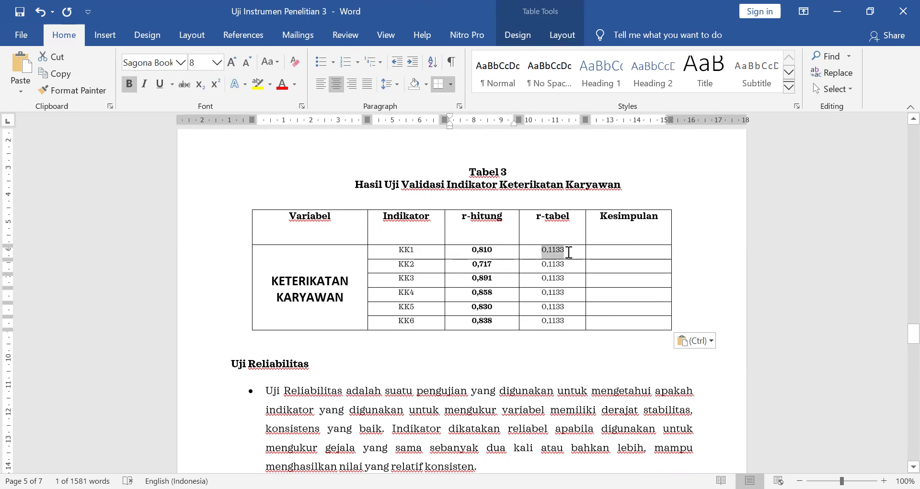
{"action": "left_click", "coordinate": [616, 252]}
{"action": "type", "text": "V"}
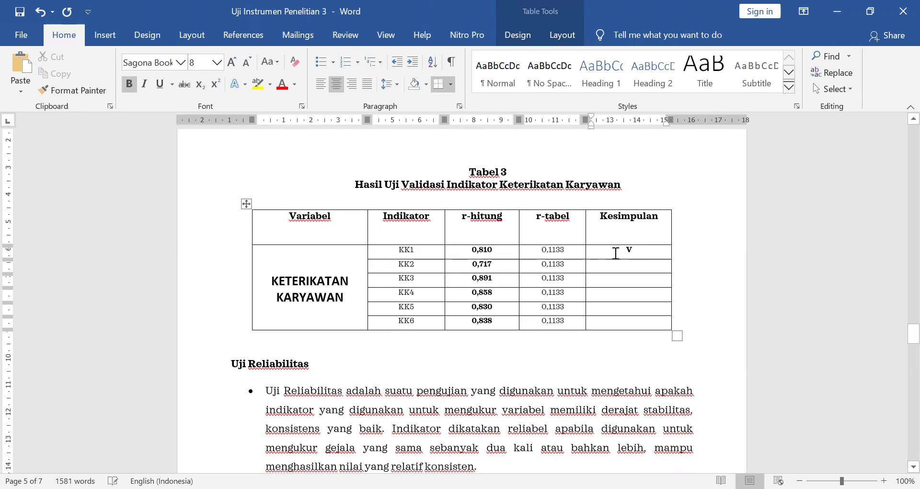
{"action": "type", "text": "alid"}
Copy KK1's Valid conclusion into the Kesimpulan cells of KK2 to KK6 in Tabel 3
{"action": "left_click_drag", "start_coordinate": [494, 265], "coordinate": [545, 322]}
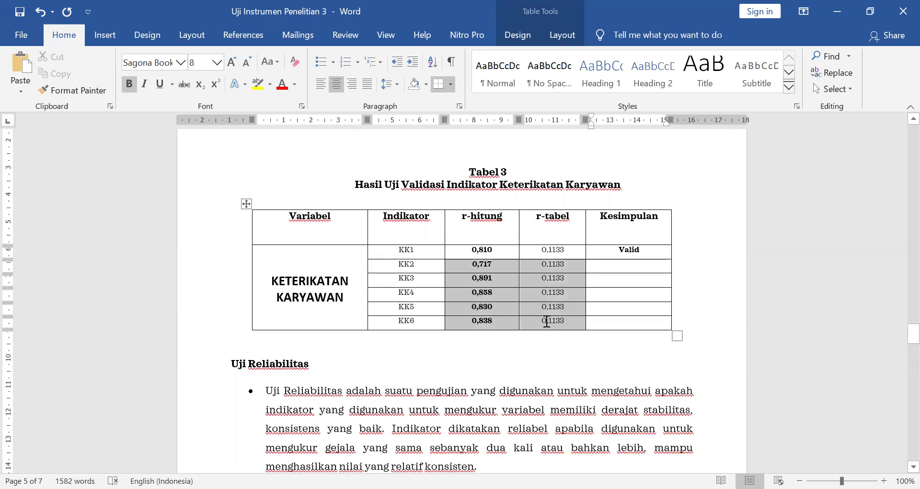
{"action": "double_click", "coordinate": [629, 252]}
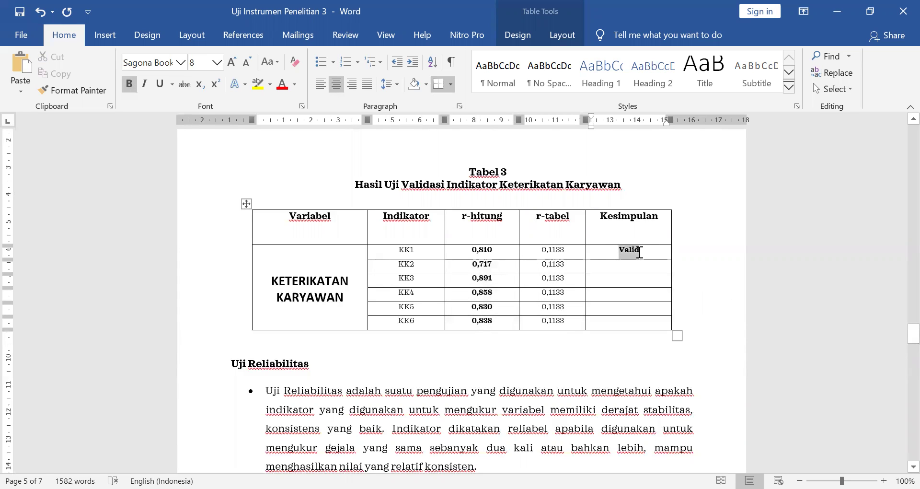
{"action": "key", "text": "ctrl+c"}
{"action": "key", "text": "shift+Down"}
{"action": "key", "text": "shift+Down"}
{"action": "key", "text": "shift+Down"}
{"action": "key", "text": "shift+Down"}
{"action": "key", "text": "shift+Down"}
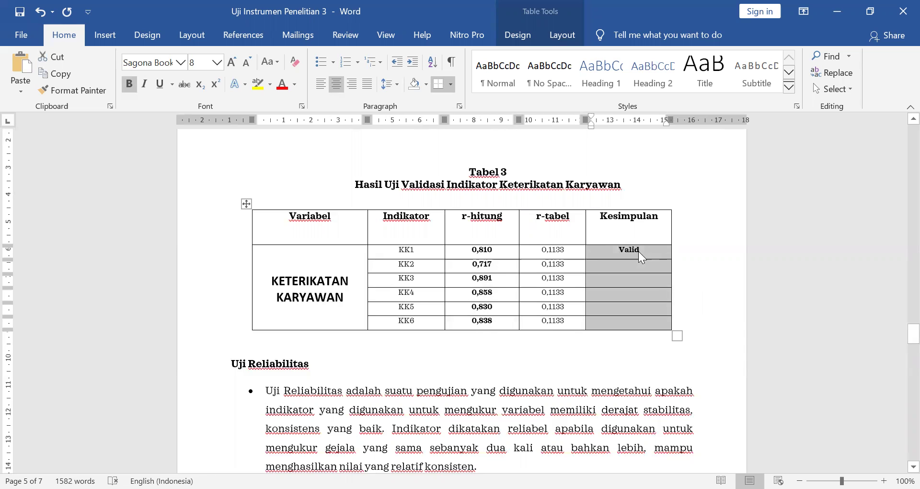
{"action": "key", "text": "ctrl+v"}
{"action": "scroll", "coordinate": [520, 325], "scroll_direction": "up", "scroll_amount": 3}
{"action": "left_click", "coordinate": [494, 336]}
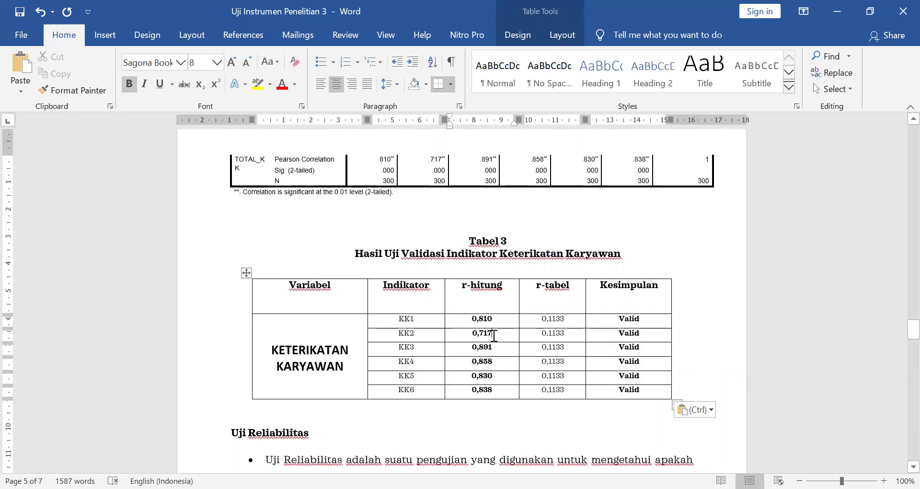
Review the Kesimpulan columns of Tabel 1, Tabel 2 and Tabel 3 for the validity conclusions of all indicators
{"action": "scroll", "coordinate": [494, 335], "scroll_direction": "up", "scroll_amount": 15}
{"action": "scroll", "coordinate": [494, 335], "scroll_direction": "up", "scroll_amount": 20}
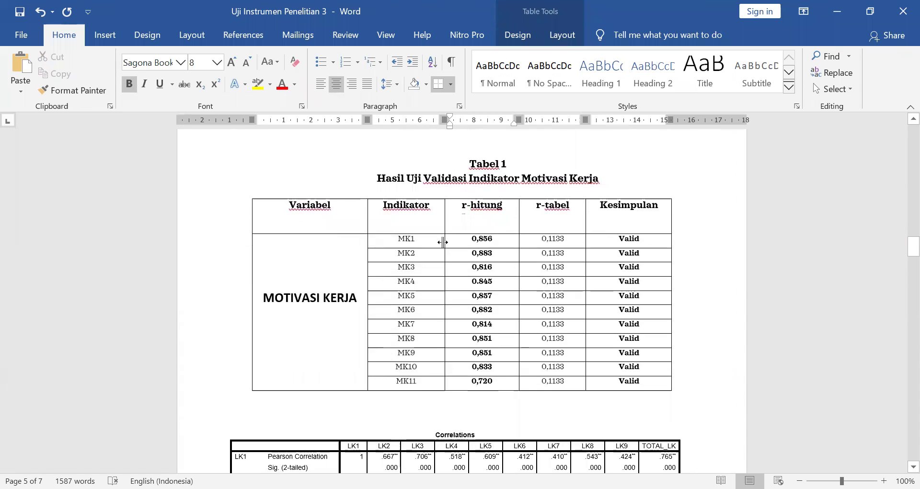
{"action": "left_click_drag", "start_coordinate": [621, 242], "coordinate": [624, 381]}
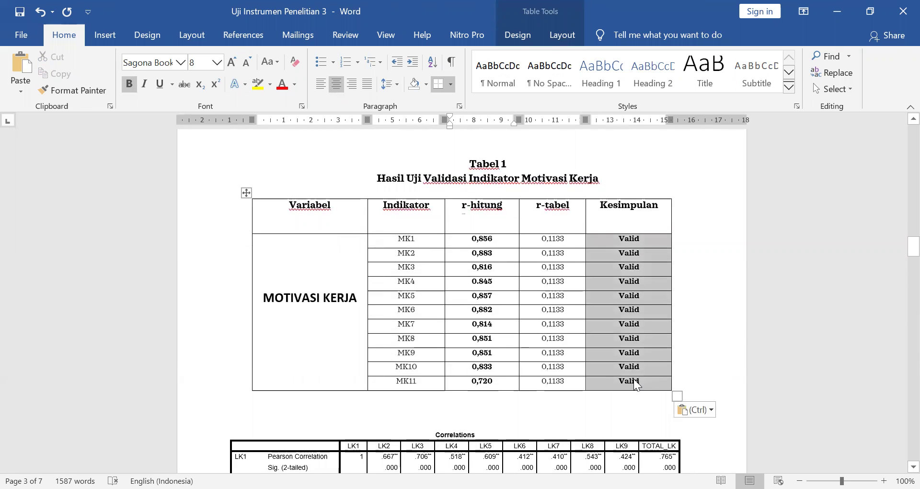
{"action": "scroll", "coordinate": [601, 363], "scroll_direction": "down", "scroll_amount": 5}
{"action": "scroll", "coordinate": [598, 363], "scroll_direction": "down", "scroll_amount": 11}
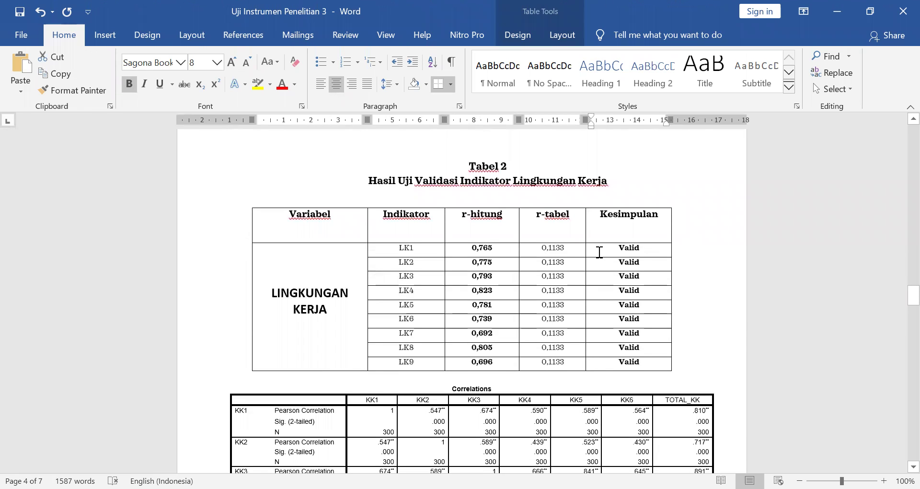
{"action": "left_click_drag", "start_coordinate": [615, 251], "coordinate": [635, 362]}
{"action": "scroll", "coordinate": [634, 361], "scroll_direction": "down", "scroll_amount": 4}
{"action": "scroll", "coordinate": [635, 361], "scroll_direction": "down", "scroll_amount": 8}
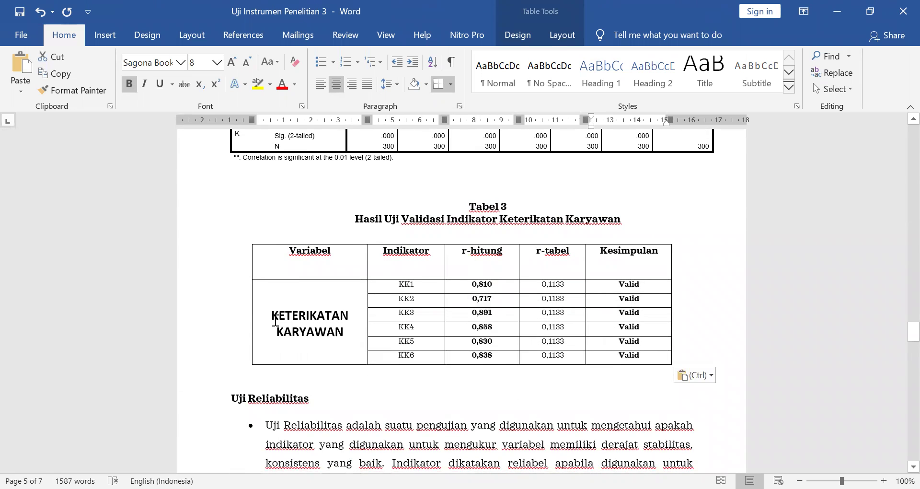
{"action": "mouse_move", "coordinate": [613, 285]}
{"action": "left_mouse_down"}
{"action": "mouse_move", "coordinate": [630, 301]}
{"action": "mouse_move", "coordinate": [641, 357]}
{"action": "left_mouse_up"}
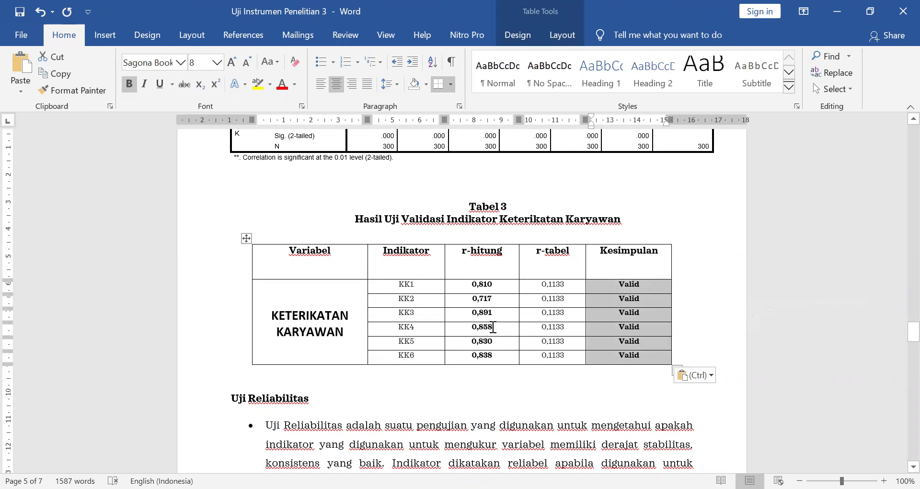
Correct "konsistens" to "konsistensi" in the first bullet under Uji Reliabilitas, before "yang baik"
{"action": "scroll", "coordinate": [493, 328], "scroll_direction": "down", "scroll_amount": 3}
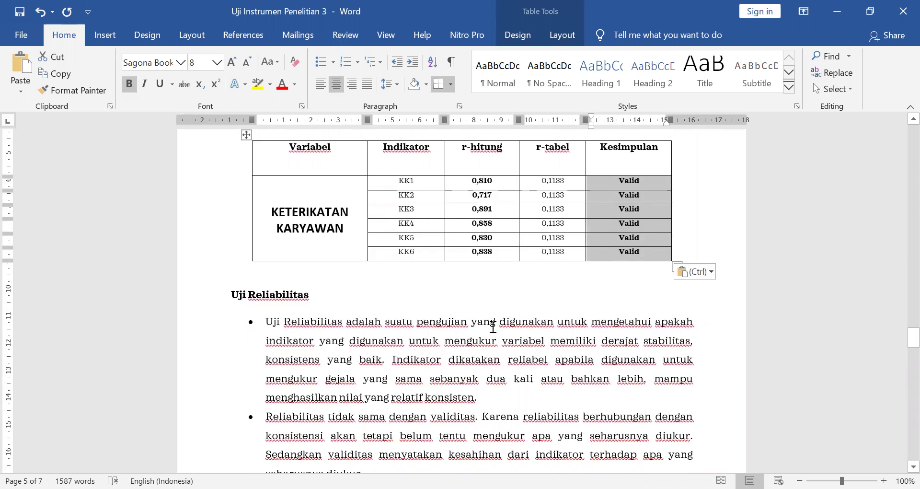
{"action": "scroll", "coordinate": [493, 327], "scroll_direction": "down", "scroll_amount": 1}
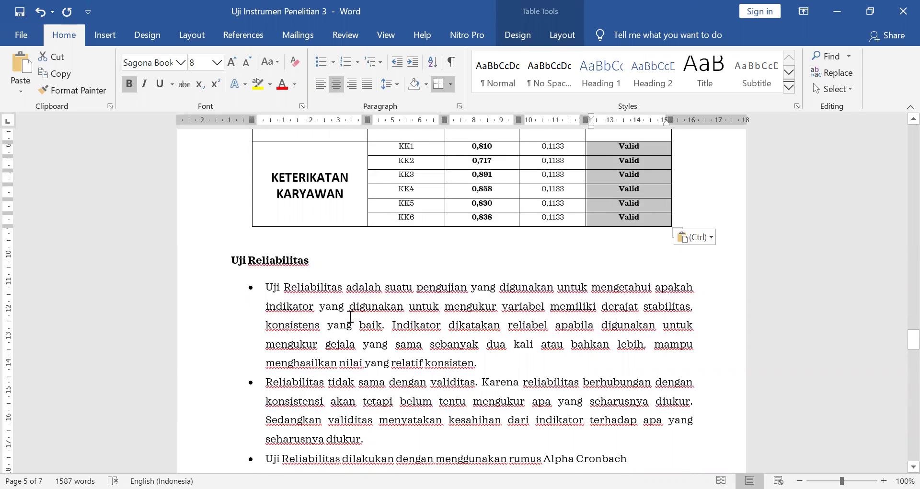
{"action": "scroll", "coordinate": [350, 316], "scroll_direction": "down", "scroll_amount": 3}
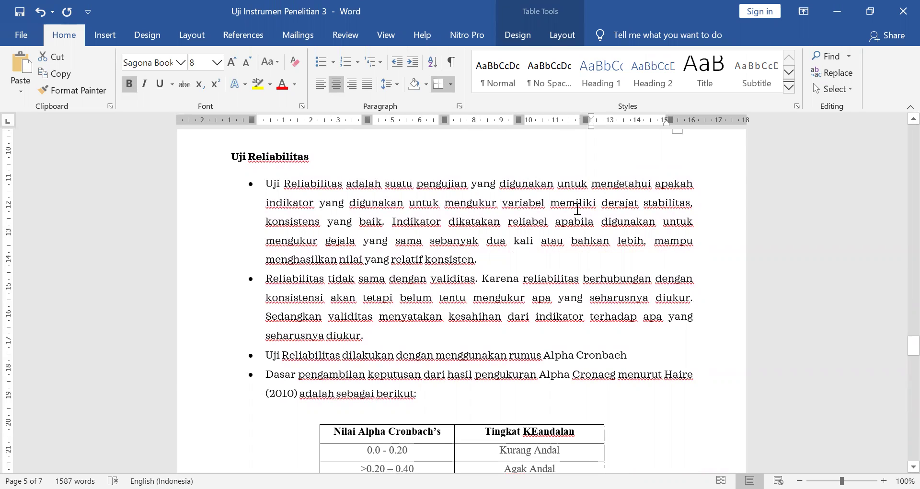
{"action": "key", "text": "ctrl+v"}
{"action": "left_click_drag", "start_coordinate": [334, 224], "coordinate": [363, 226]}
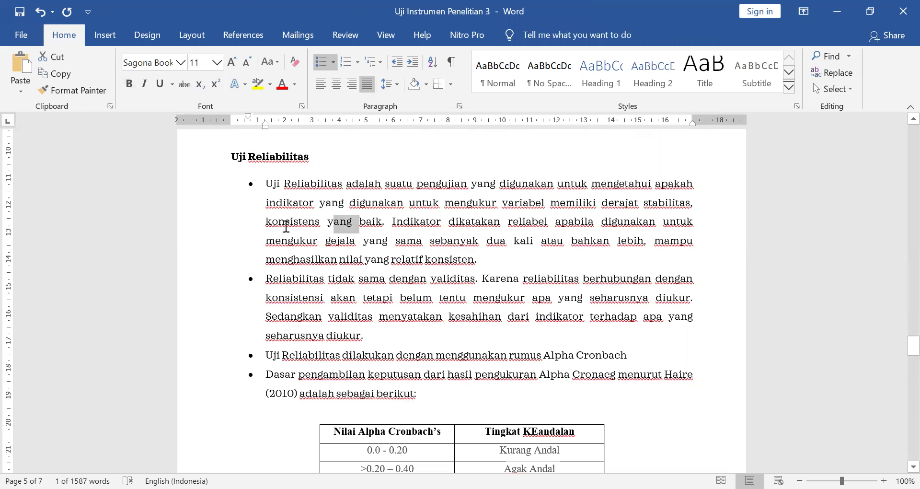
{"action": "left_click", "coordinate": [316, 221]}
{"action": "type", "text": "i"}
{"action": "key", "text": "BackSpace"}
{"action": "key", "text": "BackSpace"}
{"action": "type", "text": "si"}
Read the Uji Reliabilitas bullets on the reliability definition, its difference from validity, the Alpha Cronbach formula and the decision basis
{"action": "left_click_drag", "start_coordinate": [396, 224], "coordinate": [685, 240]}
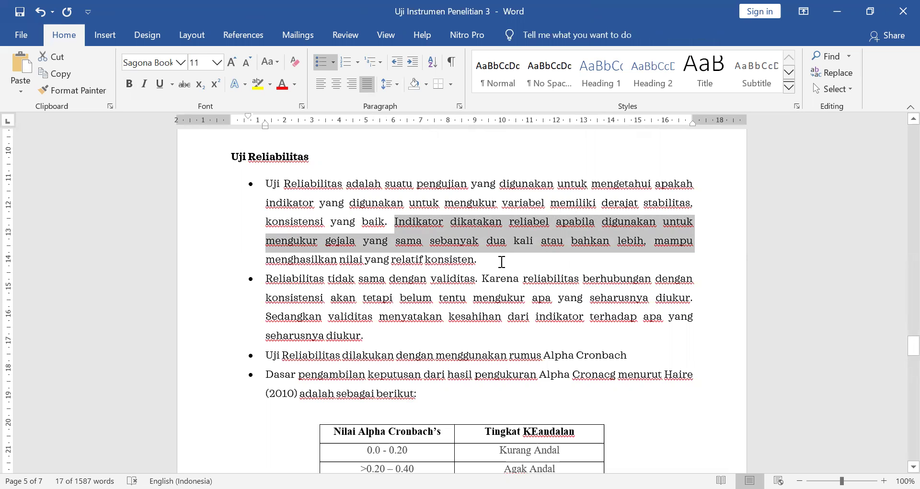
{"action": "scroll", "coordinate": [469, 266], "scroll_direction": "down", "scroll_amount": 1}
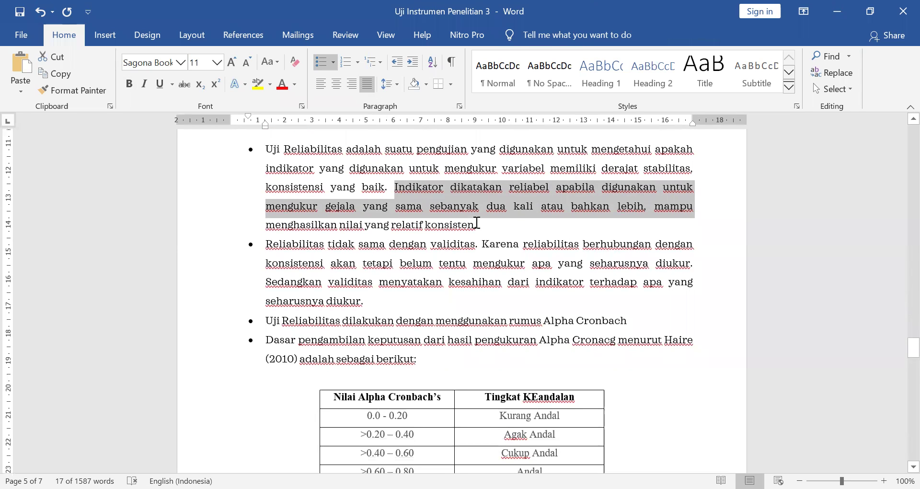
{"action": "left_click", "coordinate": [475, 226]}
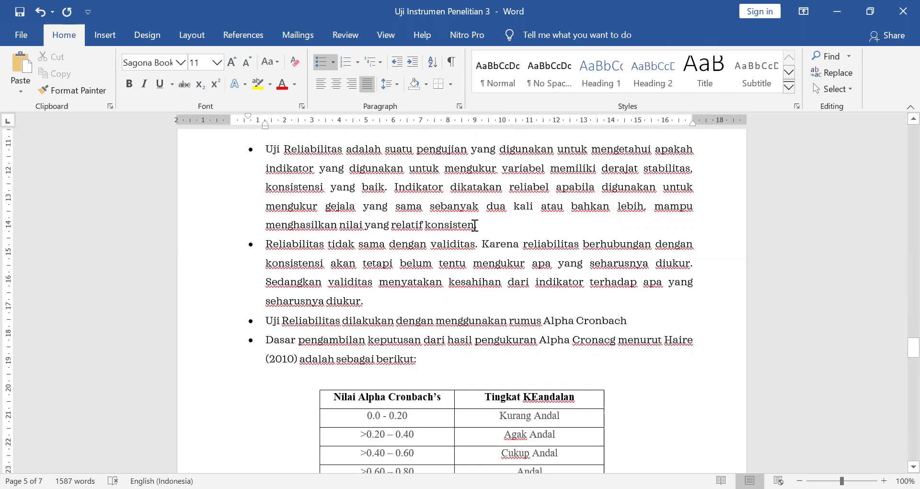
{"action": "scroll", "coordinate": [472, 226], "scroll_direction": "down", "scroll_amount": 2}
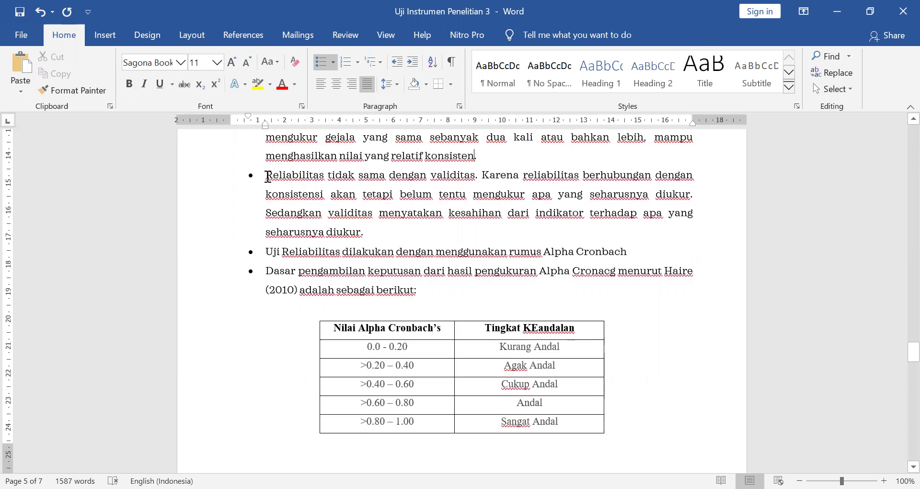
{"action": "left_click_drag", "start_coordinate": [268, 177], "coordinate": [663, 194]}
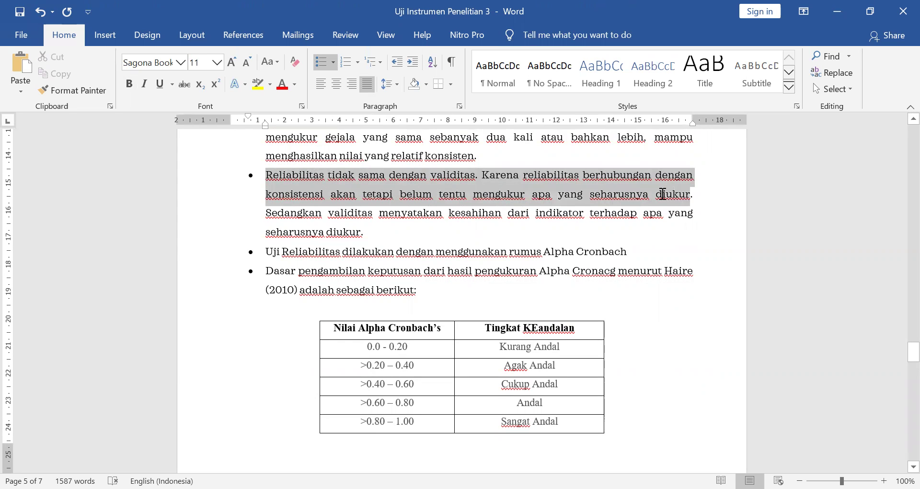
{"action": "left_click", "coordinate": [395, 218]}
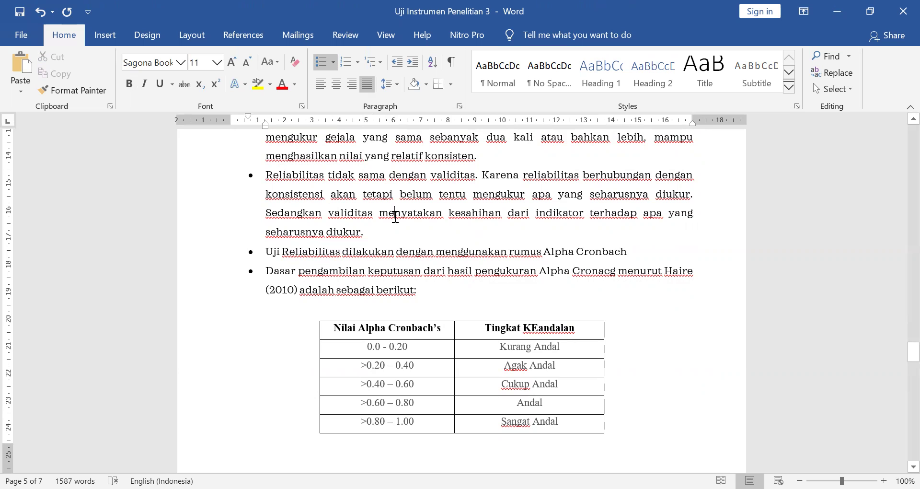
{"action": "scroll", "coordinate": [396, 216], "scroll_direction": "down", "scroll_amount": 3}
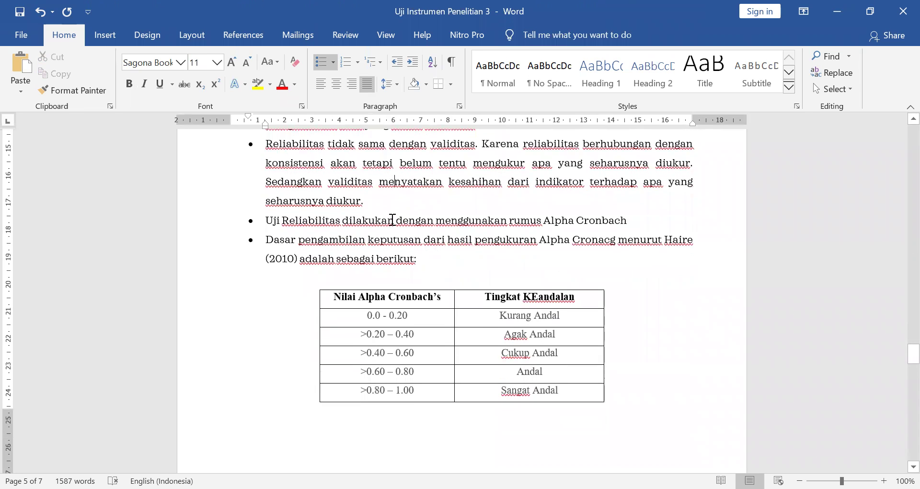
{"action": "left_click_drag", "start_coordinate": [273, 184], "coordinate": [611, 185]}
{"action": "scroll", "coordinate": [417, 206], "scroll_direction": "down", "scroll_amount": 2}
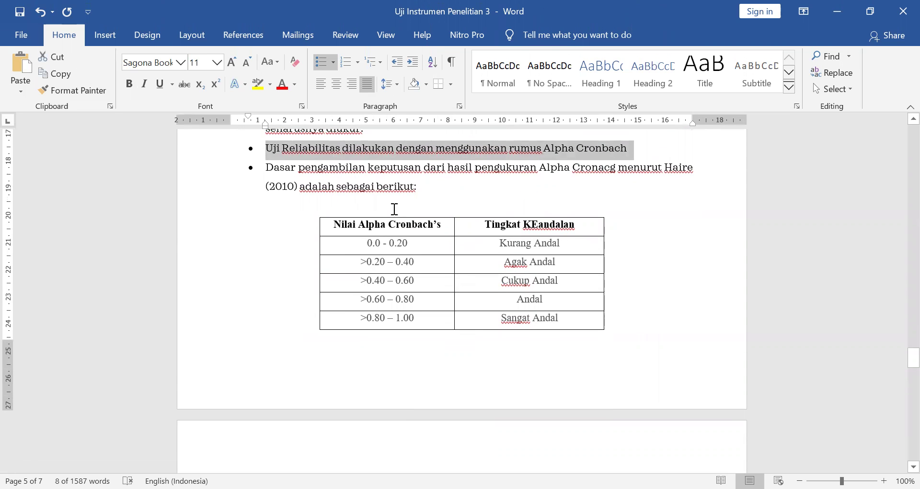
{"action": "left_click_drag", "start_coordinate": [266, 168], "coordinate": [572, 174]}
Correct "Cronacg" to "Cronbach's" in the bullet that introduces the decision criteria according to Haire (2010)
{"action": "left_click", "coordinate": [598, 169]}
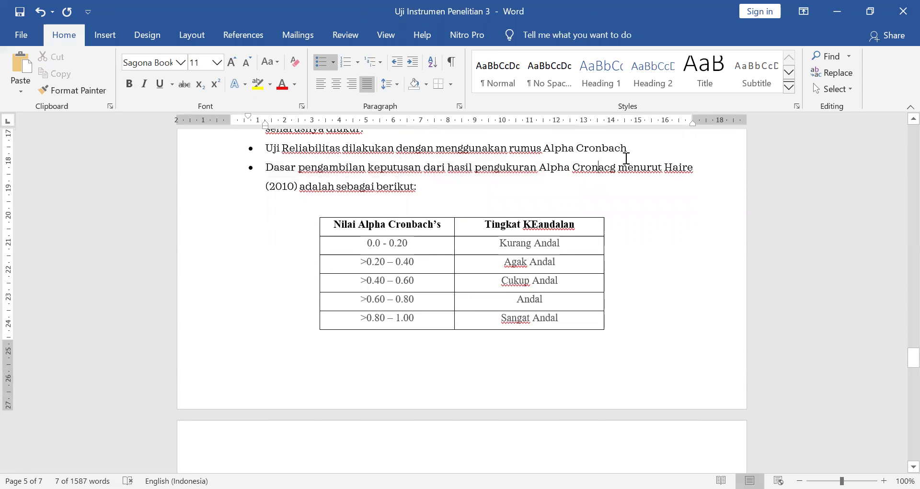
{"action": "key", "text": "shift+Right"}
{"action": "key", "text": "shift+Right"}
{"action": "key", "text": "shift+Right"}
{"action": "key", "text": "shift+Right"}
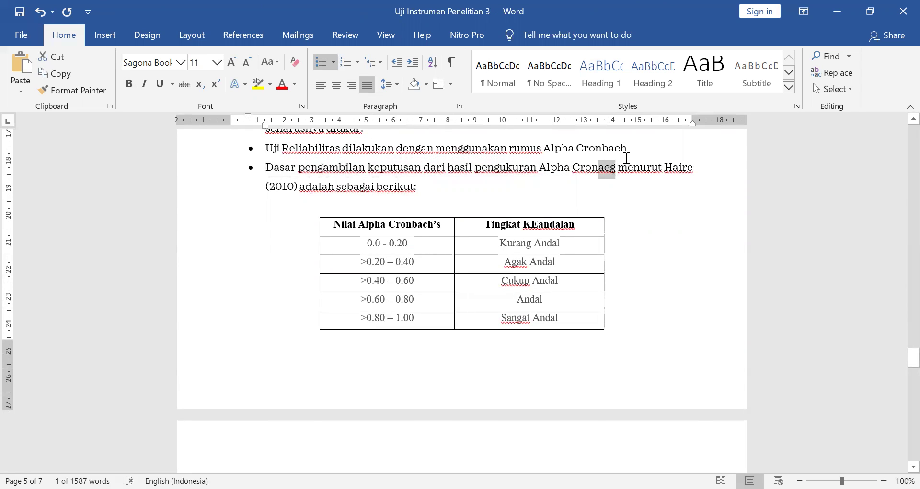
{"action": "type", "text": "bach"}
{"action": "type", "text": "'s"}
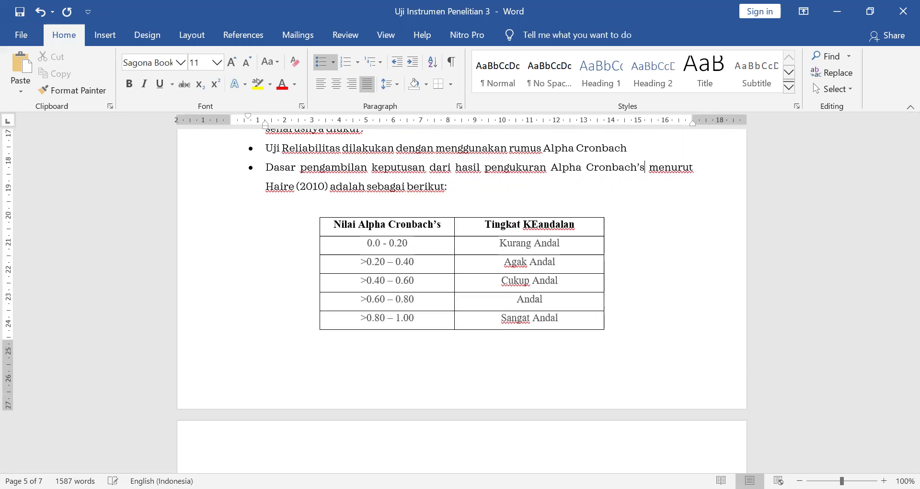
{"action": "type", "text": "'s"}
Correct "KEandalan" to "Keandalan" in the heading of the Tingkat column of the Alpha Cronbach's criteria table
{"action": "scroll", "coordinate": [547, 201], "scroll_direction": "down", "scroll_amount": 3}
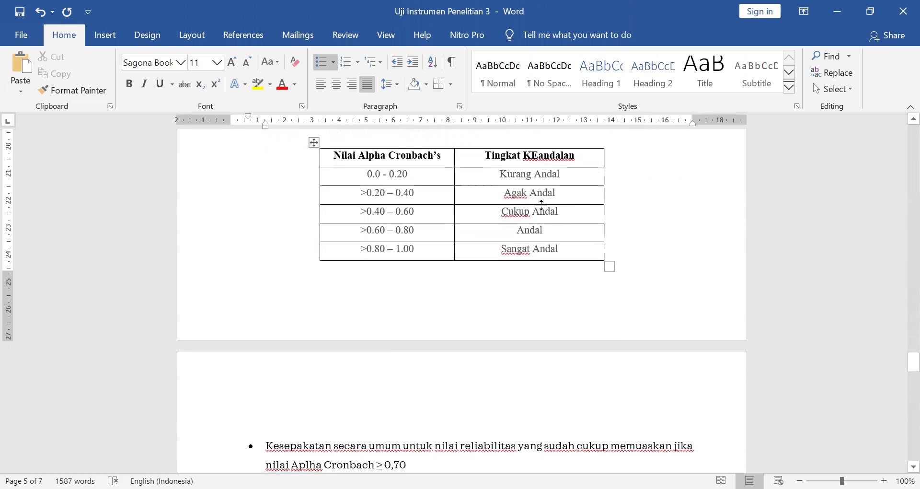
{"action": "left_click", "coordinate": [531, 155]}
{"action": "key", "text": "Delete"}
{"action": "type", "text": "e"}
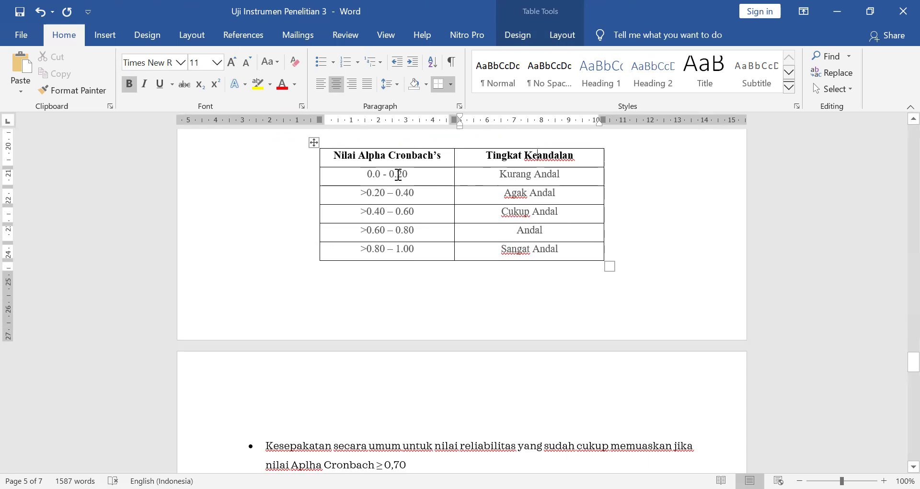
Review each Alpha Cronbach's range and its Tingkat Keandalan in the criteria table, from Kurang Andal to Sangat Andal
{"action": "left_click_drag", "start_coordinate": [501, 174], "coordinate": [563, 177]}
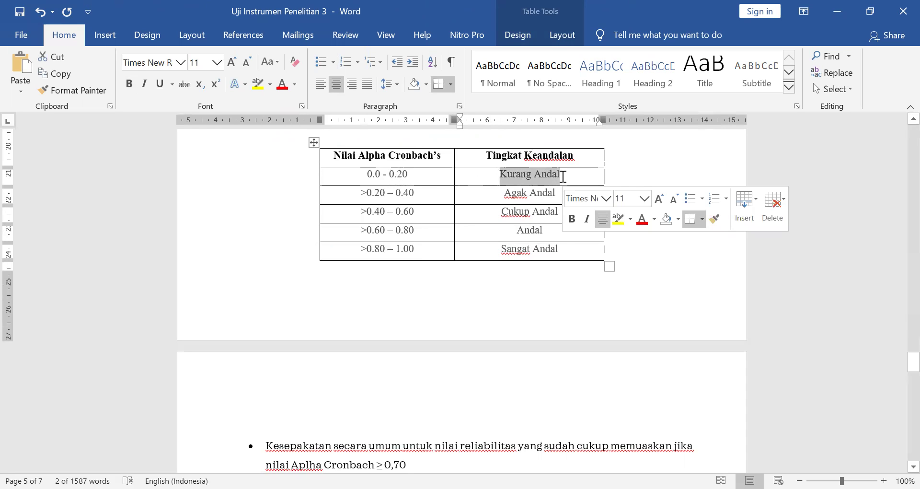
{"action": "left_click", "coordinate": [499, 173]}
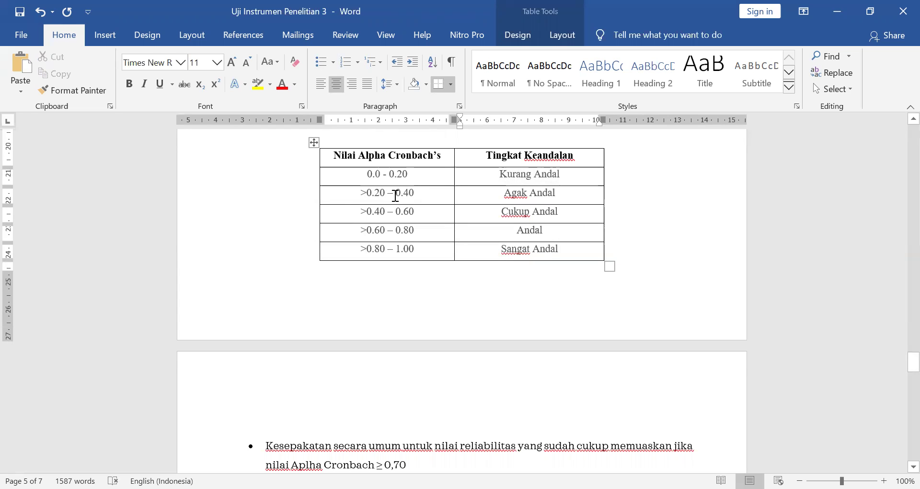
{"action": "key", "text": "End"}
{"action": "left_click_drag", "start_coordinate": [504, 197], "coordinate": [555, 192]}
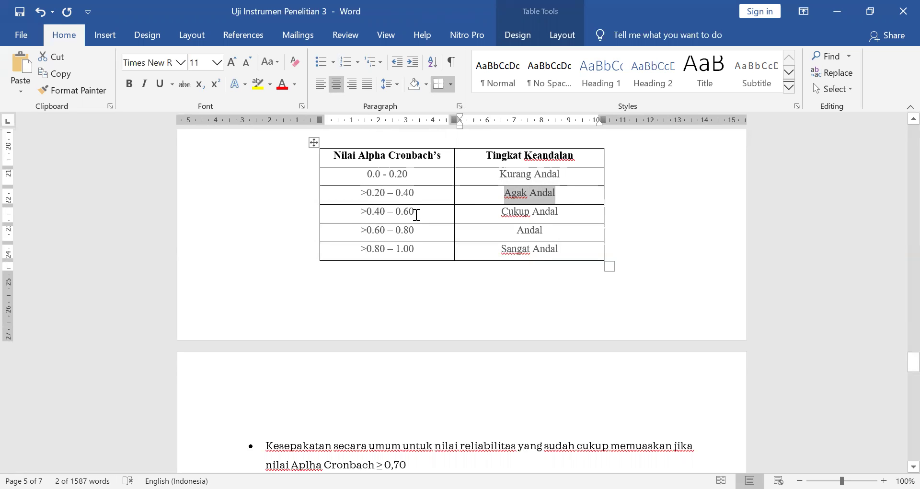
{"action": "left_click_drag", "start_coordinate": [501, 212], "coordinate": [556, 212]}
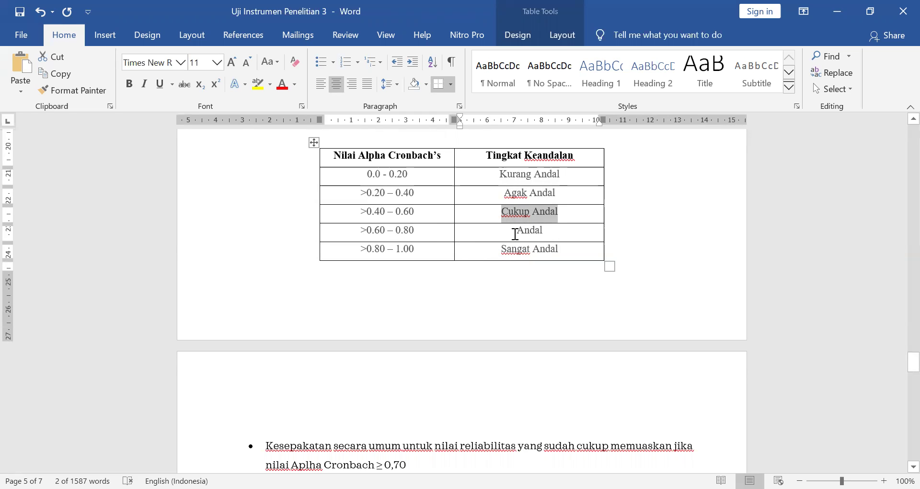
{"action": "left_click_drag", "start_coordinate": [520, 231], "coordinate": [542, 234]}
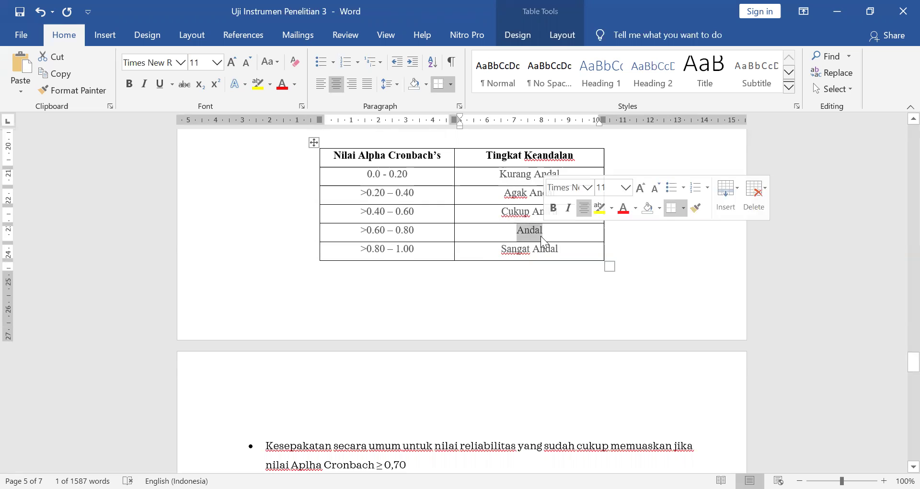
{"action": "scroll", "coordinate": [428, 224], "scroll_direction": "down", "scroll_amount": 1}
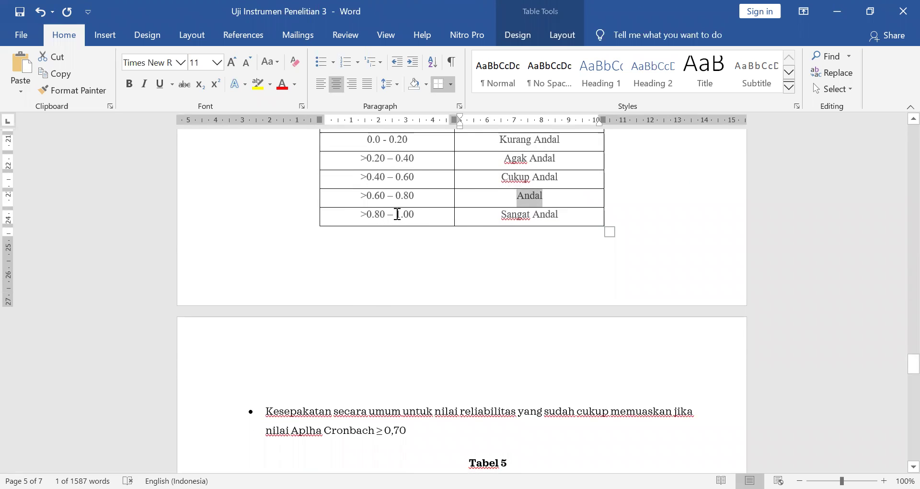
{"action": "left_click_drag", "start_coordinate": [500, 216], "coordinate": [559, 218]}
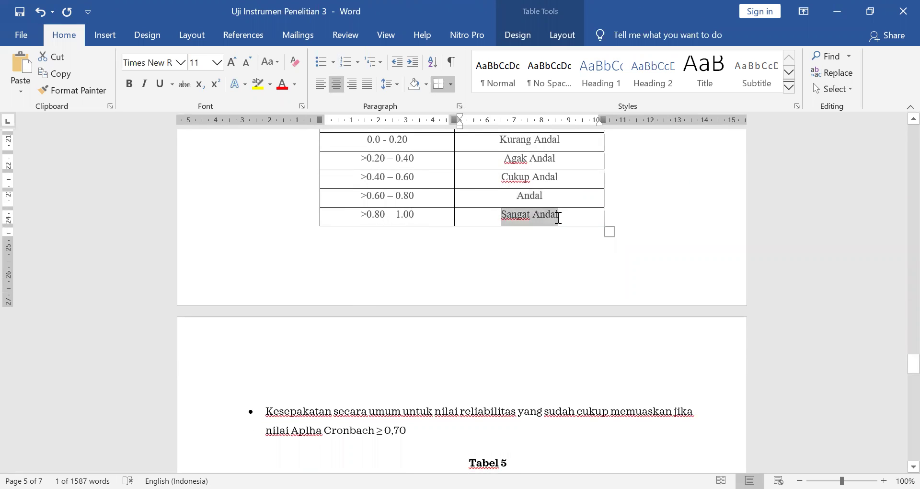
{"action": "scroll", "coordinate": [539, 205], "scroll_direction": "up", "scroll_amount": 2}
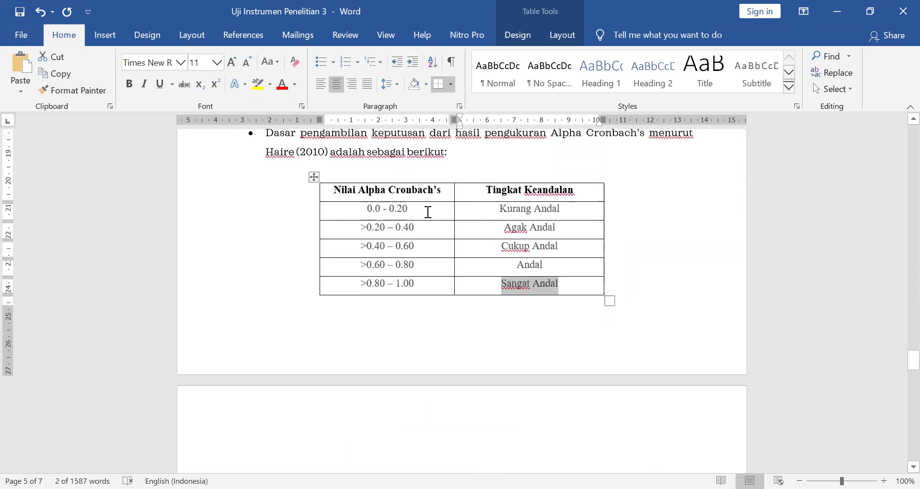
{"action": "scroll", "coordinate": [428, 212], "scroll_direction": "down", "scroll_amount": 1}
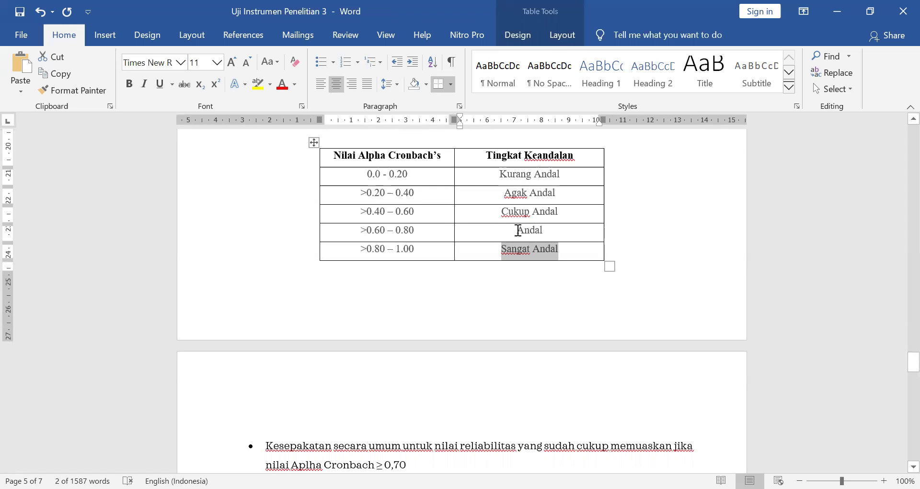
{"action": "left_click_drag", "start_coordinate": [360, 231], "coordinate": [500, 234]}
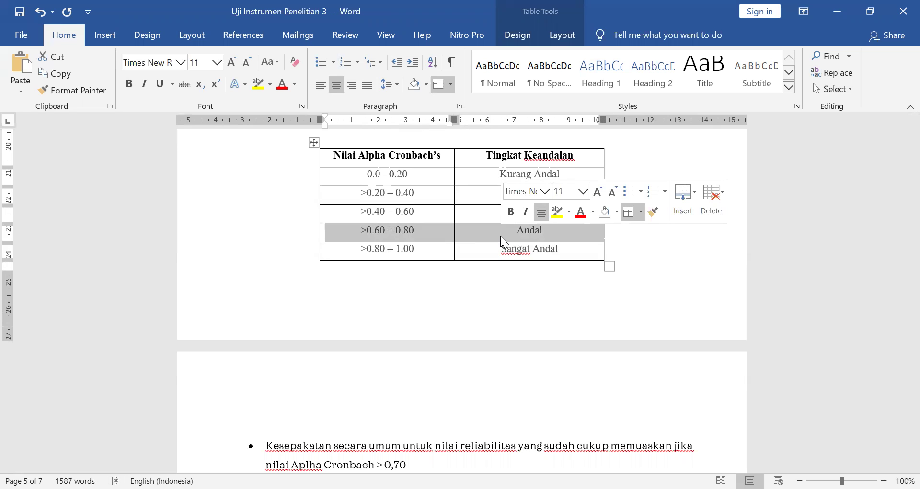
Read the bullet on the generally agreed satisfactory reliability value and look over the reliability tables Tabel 5 to Tabel 7
{"action": "scroll", "coordinate": [500, 235], "scroll_direction": "down", "scroll_amount": 3}
{"action": "left_click", "coordinate": [479, 316]}
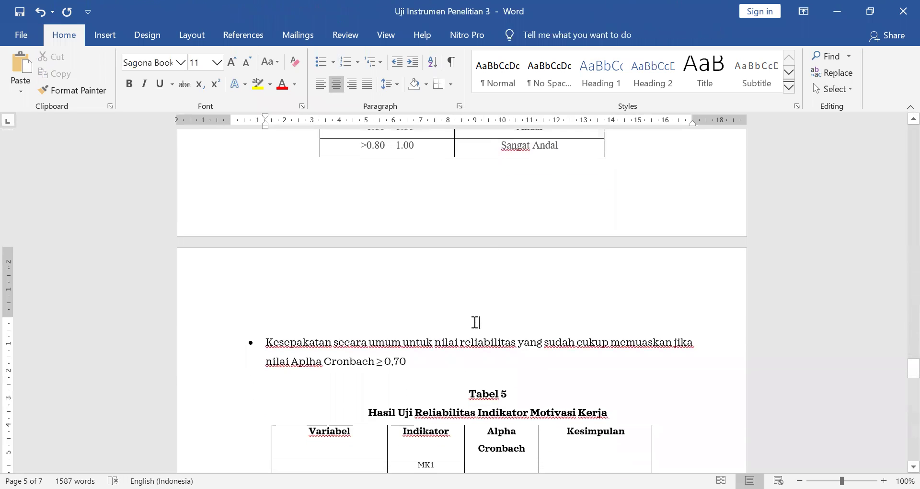
{"action": "scroll", "coordinate": [393, 312], "scroll_direction": "down", "scroll_amount": 1}
{"action": "left_click_drag", "start_coordinate": [267, 309], "coordinate": [286, 309]}
{"action": "left_click_drag", "start_coordinate": [352, 297], "coordinate": [674, 328]}
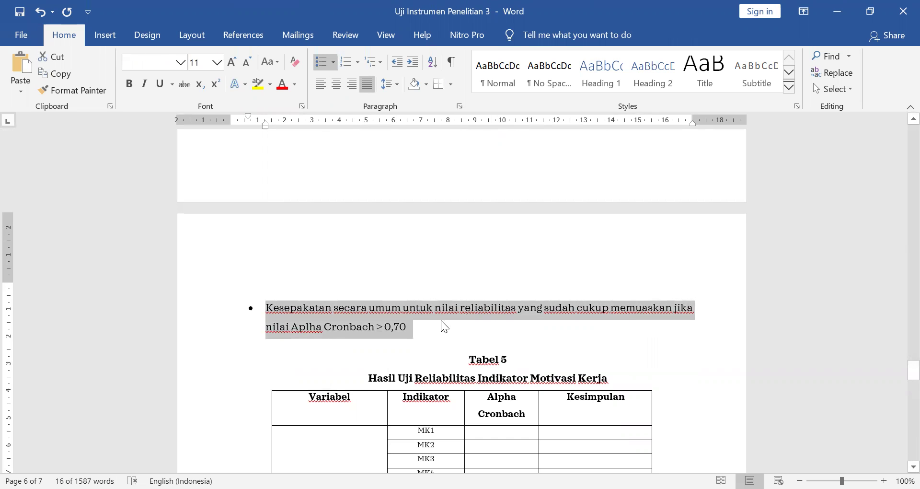
{"action": "scroll", "coordinate": [441, 321], "scroll_direction": "down", "scroll_amount": 5}
{"action": "scroll", "coordinate": [436, 316], "scroll_direction": "down", "scroll_amount": 8}
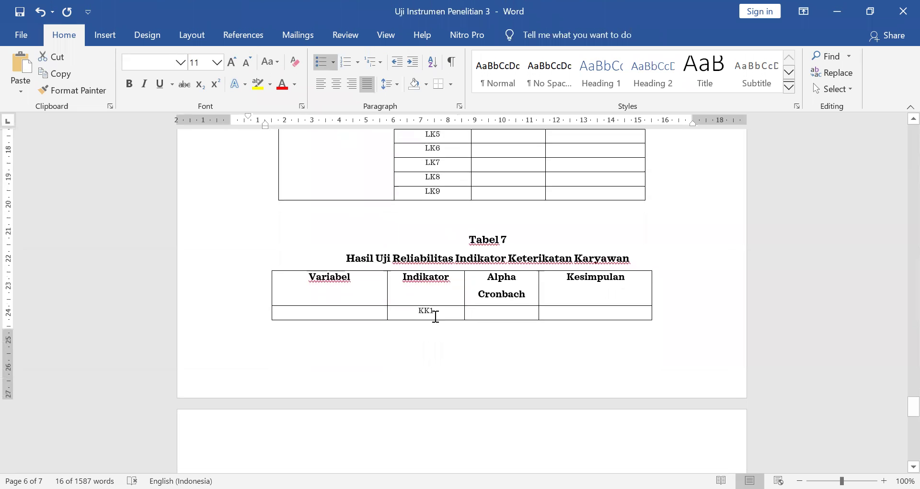
{"action": "scroll", "coordinate": [436, 317], "scroll_direction": "down", "scroll_amount": 5}
{"action": "scroll", "coordinate": [436, 311], "scroll_direction": "up", "scroll_amount": 10}
{"action": "scroll", "coordinate": [436, 312], "scroll_direction": "up", "scroll_amount": 4}
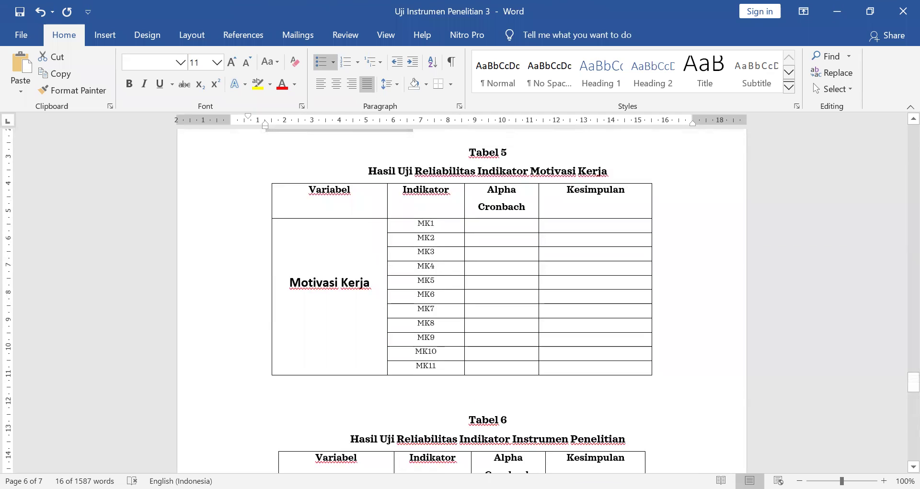
Switch to the SPSS Data Editor and open the Reliability Analysis dialog
{"action": "key", "text": "alt+Tab"}
{"action": "left_click", "coordinate": [382, 232]}
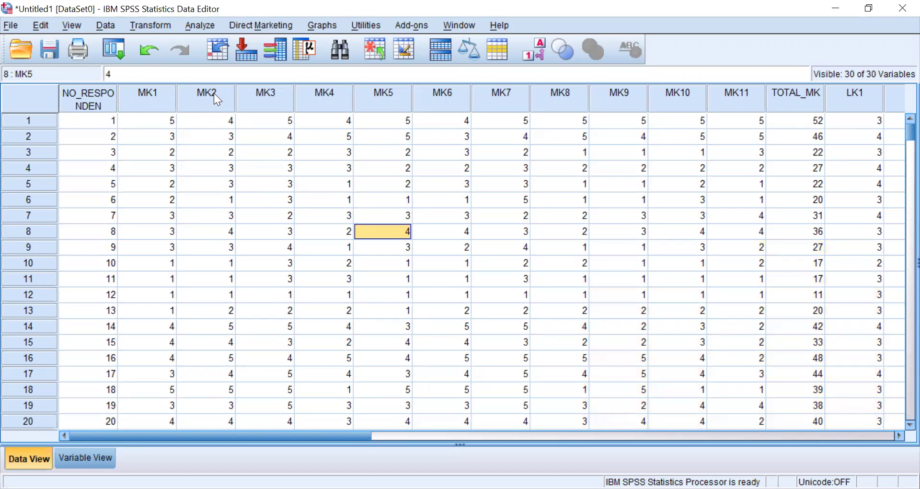
{"action": "left_click", "coordinate": [200, 25]}
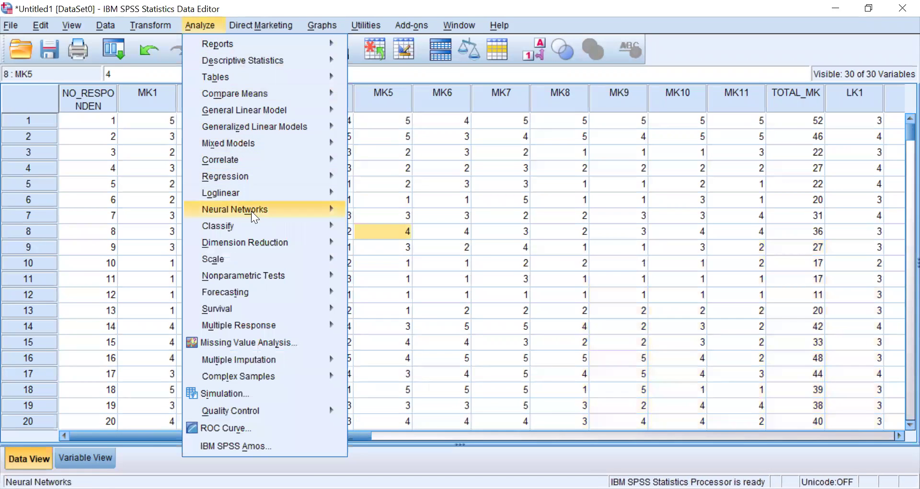
{"action": "mouse_move", "coordinate": [263, 259]}
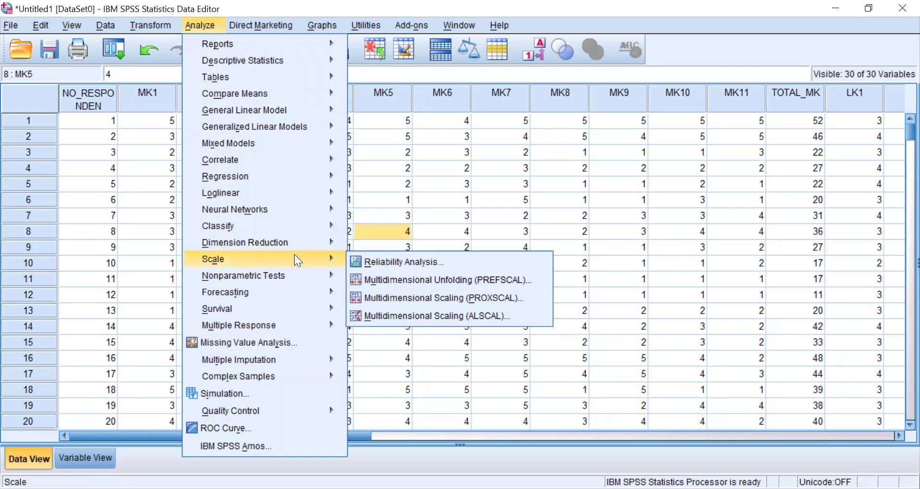
{"action": "left_click", "coordinate": [371, 260]}
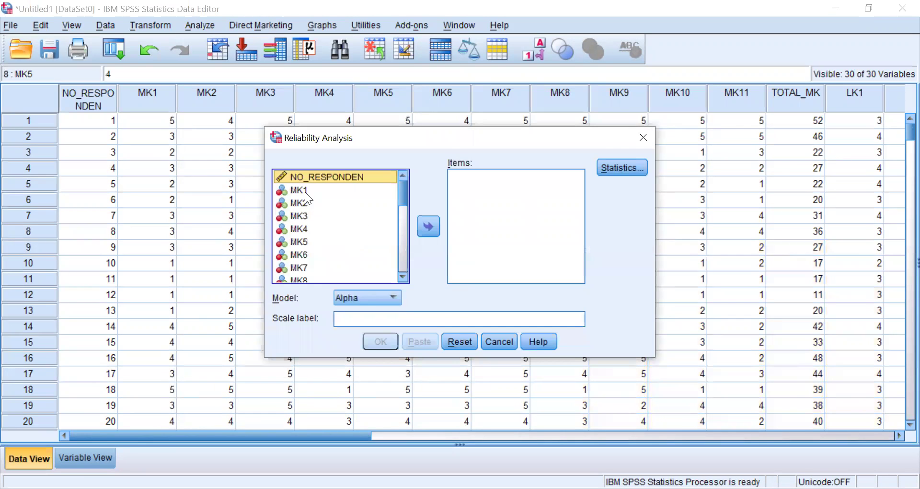
Add MK1 through MK11 as the items of the reliability analysis and check the item list
{"action": "left_click", "coordinate": [305, 191]}
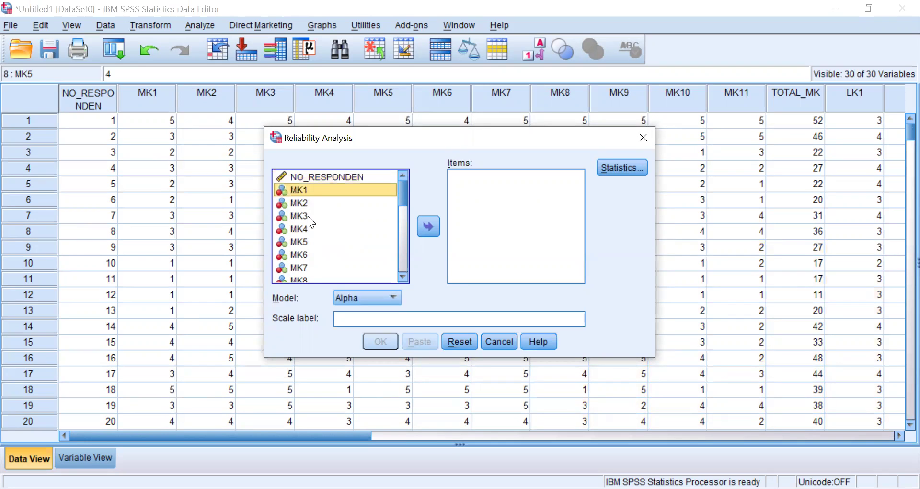
{"action": "scroll", "coordinate": [308, 215], "scroll_direction": "down", "scroll_amount": 2}
{"action": "left_click", "coordinate": [308, 238], "text": "shift"}
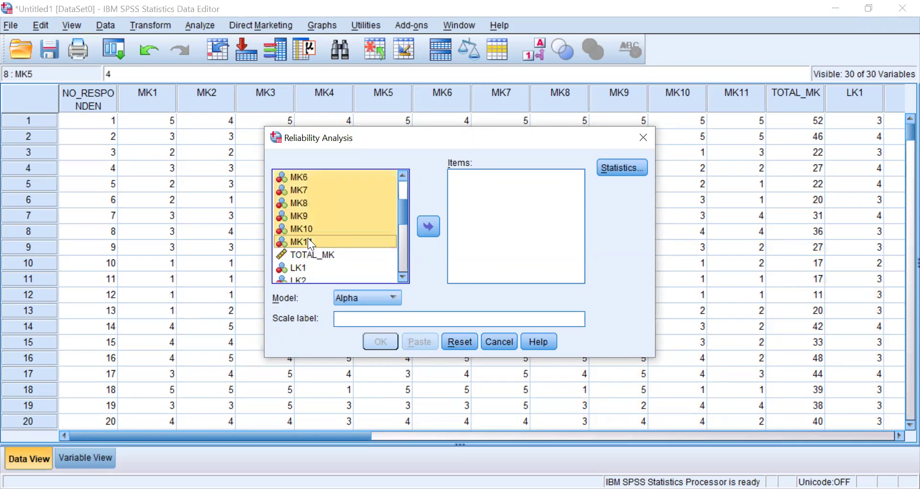
{"action": "left_click", "coordinate": [430, 228]}
{"action": "scroll", "coordinate": [501, 223], "scroll_direction": "down", "scroll_amount": 1}
{"action": "scroll", "coordinate": [500, 220], "scroll_direction": "up", "scroll_amount": 1}
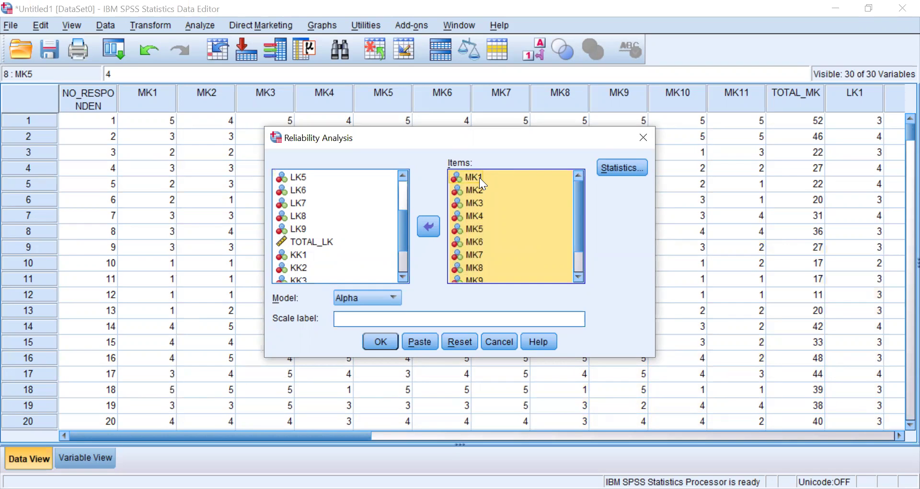
{"action": "scroll", "coordinate": [495, 229], "scroll_direction": "down", "scroll_amount": 1}
{"action": "scroll", "coordinate": [340, 214], "scroll_direction": "up", "scroll_amount": 2}
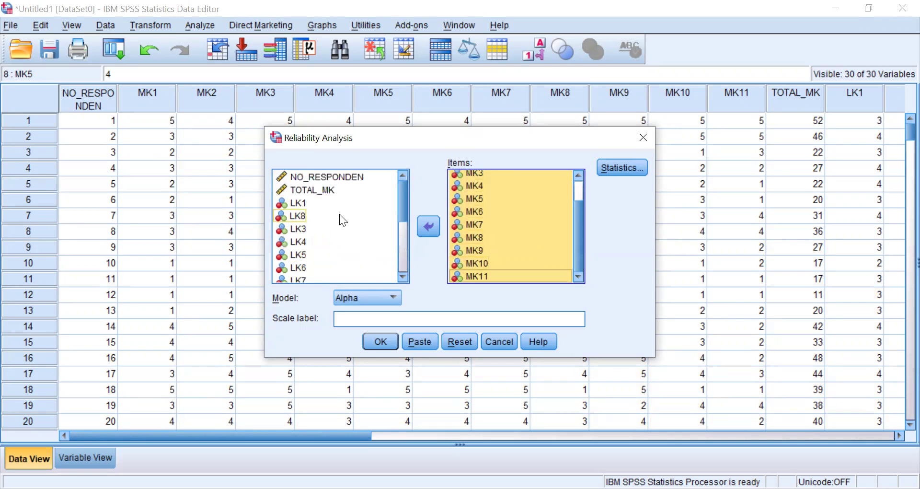
Request the Scale if item deleted statistic and run the reliability analysis on the MK items with the Alpha model
{"action": "left_click", "coordinate": [322, 190]}
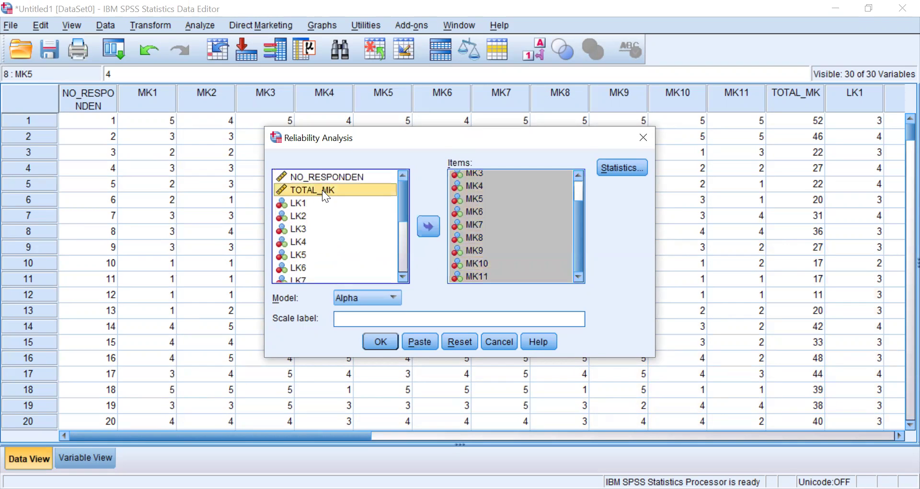
{"action": "left_click", "coordinate": [480, 224]}
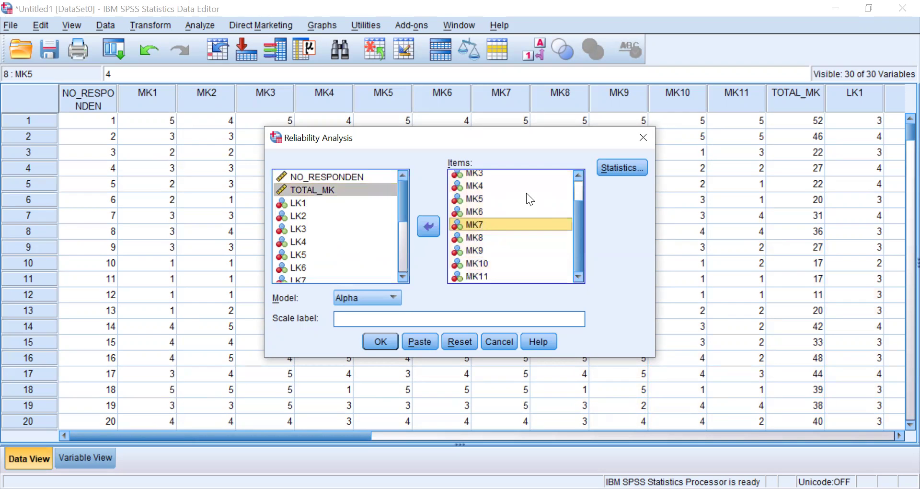
{"action": "left_click", "coordinate": [622, 168]}
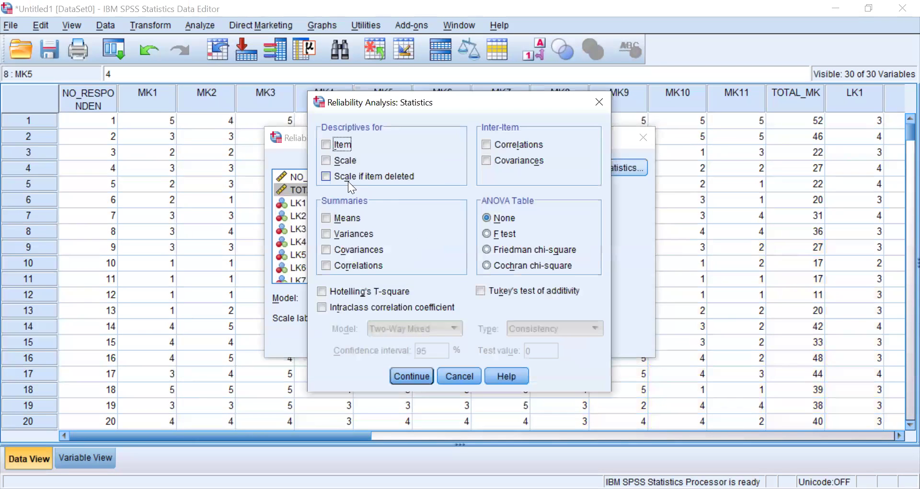
{"action": "left_click", "coordinate": [340, 174]}
{"action": "left_click", "coordinate": [409, 375]}
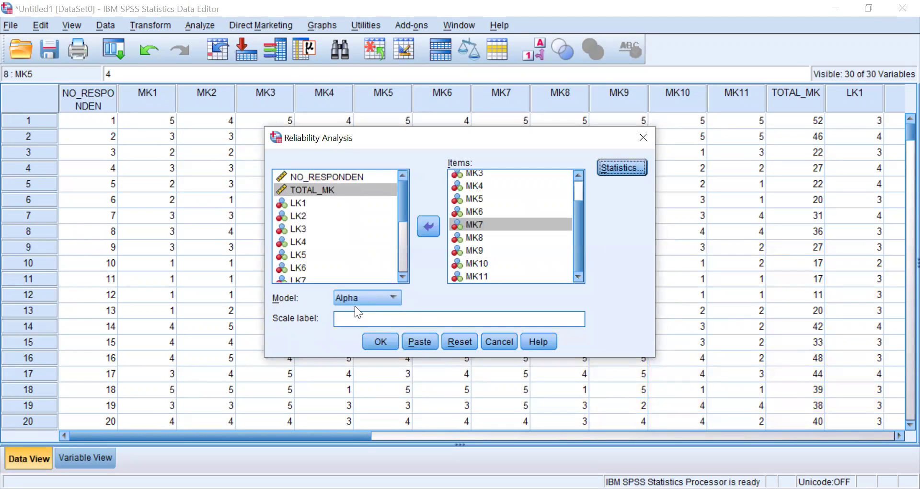
{"action": "left_click", "coordinate": [381, 342]}
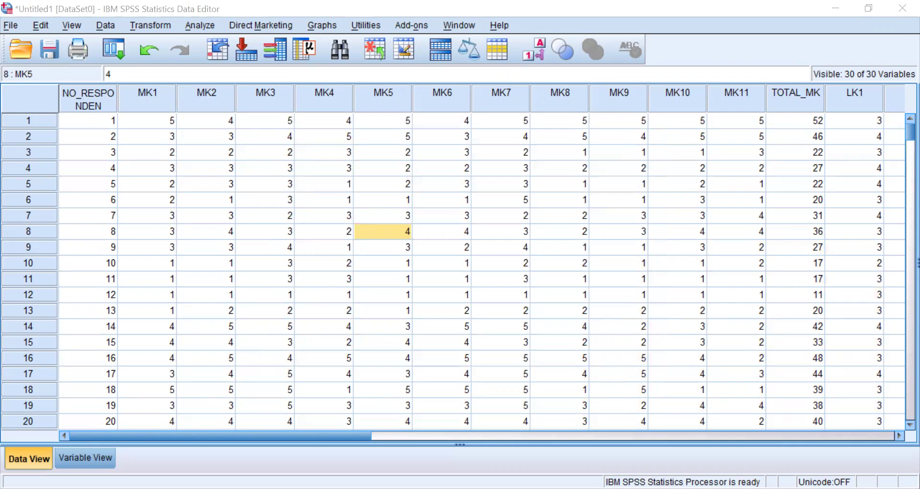
Switch to the Word document, paste the Item-Total Statistics table below Reliability Statistics, and remove the extra blank line above the tables
{"action": "key", "text": "alt+Tab"}
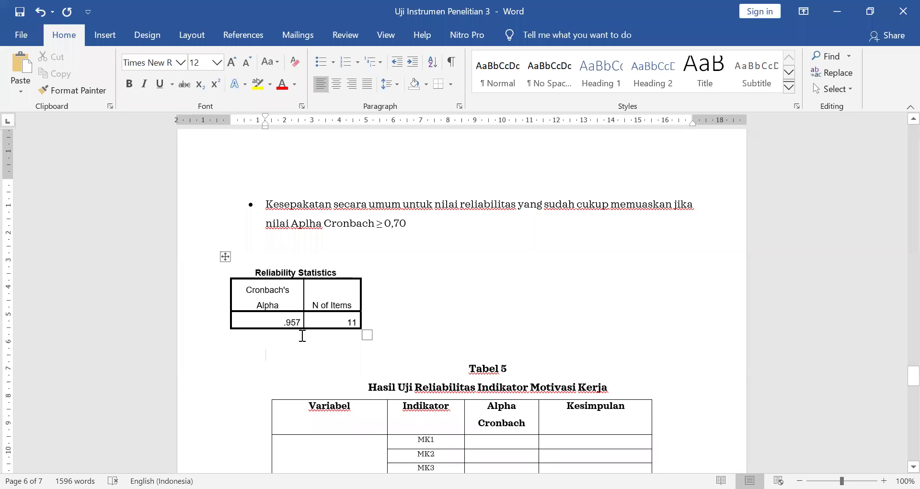
{"action": "key", "text": "ctrl+v"}
{"action": "scroll", "coordinate": [304, 330], "scroll_direction": "up", "scroll_amount": 3}
{"action": "left_click", "coordinate": [287, 209]}
{"action": "key", "text": "BackSpace"}
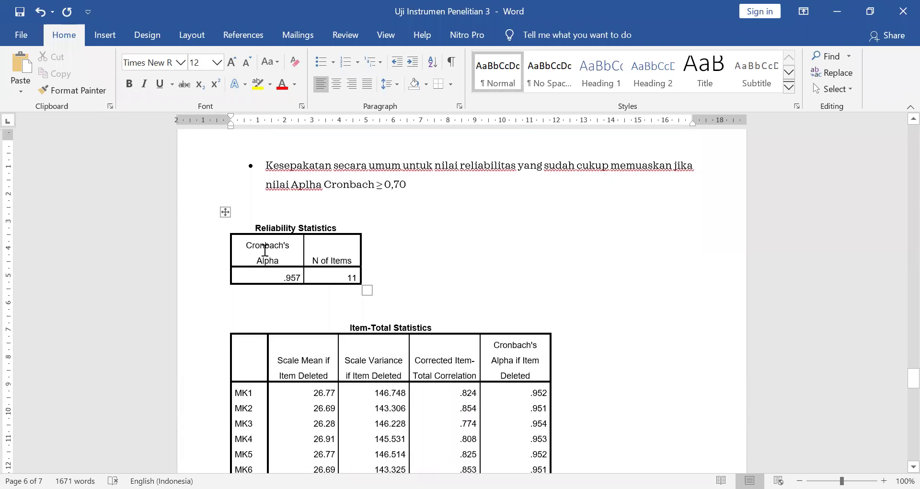
Examine the overall Cronbach's Alpha in Reliability Statistics and the Cronbach's Alpha if Item Deleted column in Item-Total Statistics
{"action": "scroll", "coordinate": [269, 263], "scroll_direction": "down", "scroll_amount": 1}
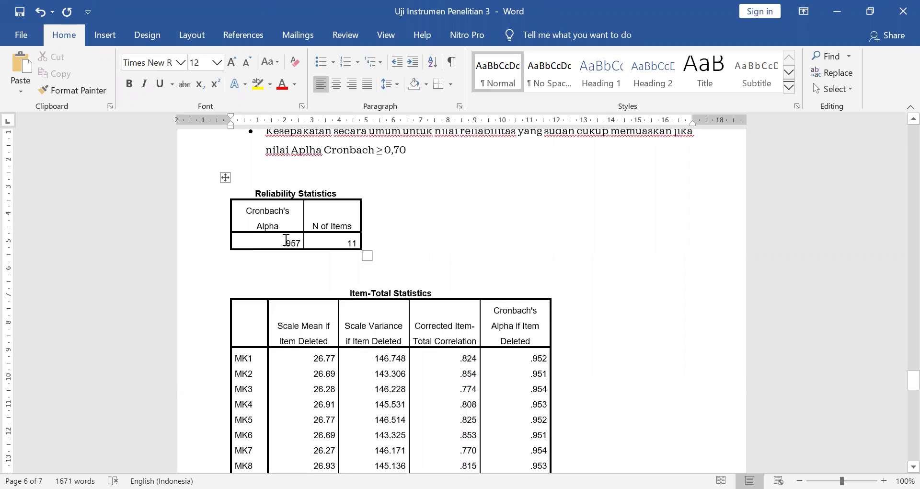
{"action": "scroll", "coordinate": [287, 239], "scroll_direction": "down", "scroll_amount": 2}
{"action": "left_click_drag", "start_coordinate": [283, 172], "coordinate": [304, 168]}
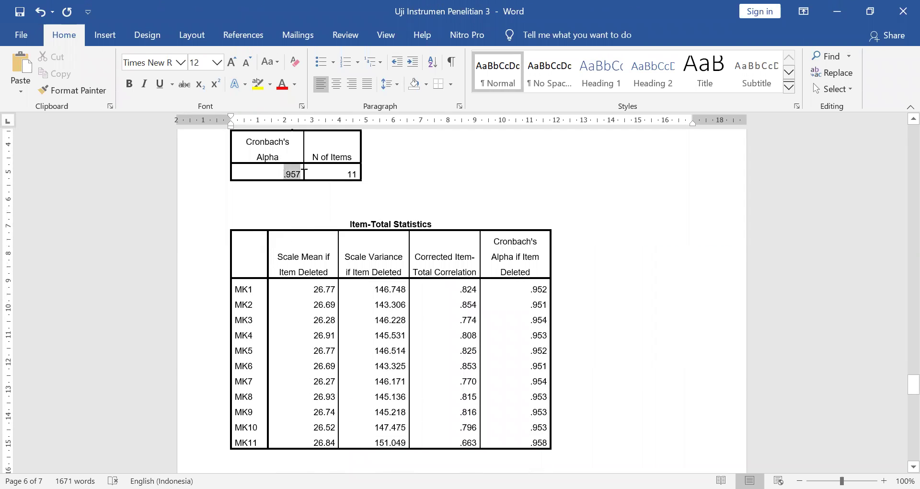
{"action": "scroll", "coordinate": [425, 255], "scroll_direction": "down", "scroll_amount": 6}
{"action": "scroll", "coordinate": [425, 254], "scroll_direction": "up", "scroll_amount": 4}
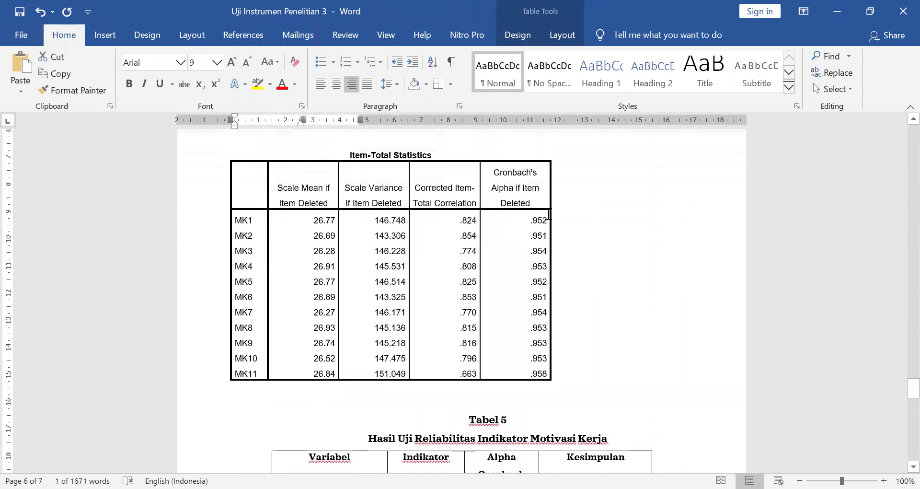
{"action": "left_click", "coordinate": [532, 220]}
{"action": "left_click_drag", "start_coordinate": [511, 176], "coordinate": [526, 370]}
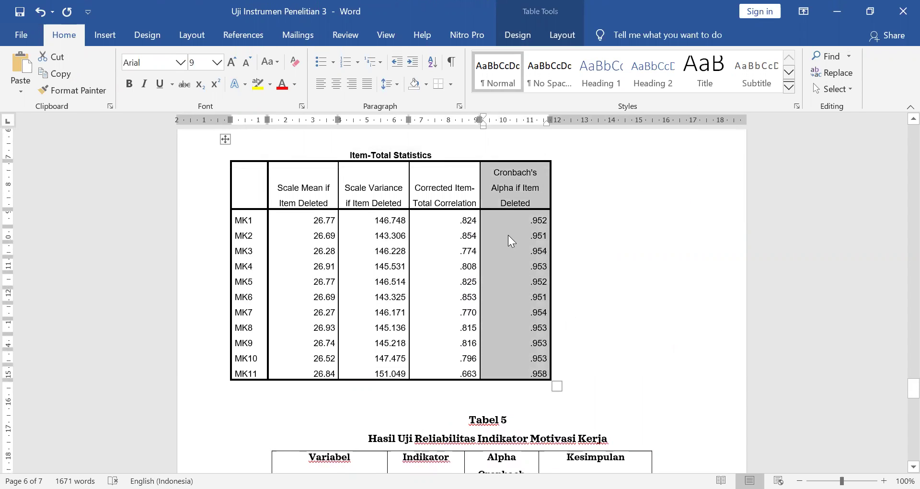
Copy the Cronbach's Alpha if Item Deleted values for MK1 to MK11 from the Item-Total Statistics table
{"action": "left_click", "coordinate": [513, 221]}
{"action": "left_click_drag", "start_coordinate": [530, 222], "coordinate": [549, 369]}
{"action": "key", "text": "ctrl+c"}
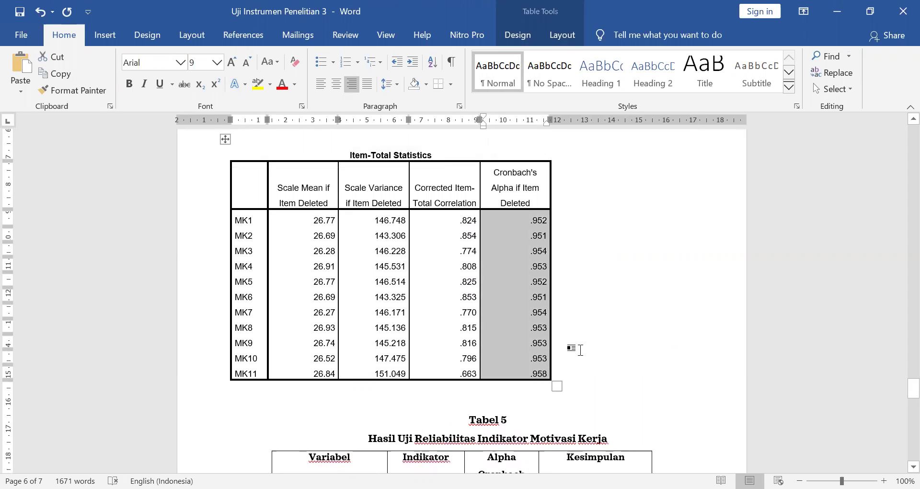
{"action": "scroll", "coordinate": [575, 349], "scroll_direction": "down", "scroll_amount": 8}
{"action": "left_click_drag", "start_coordinate": [581, 252], "coordinate": [623, 374]}
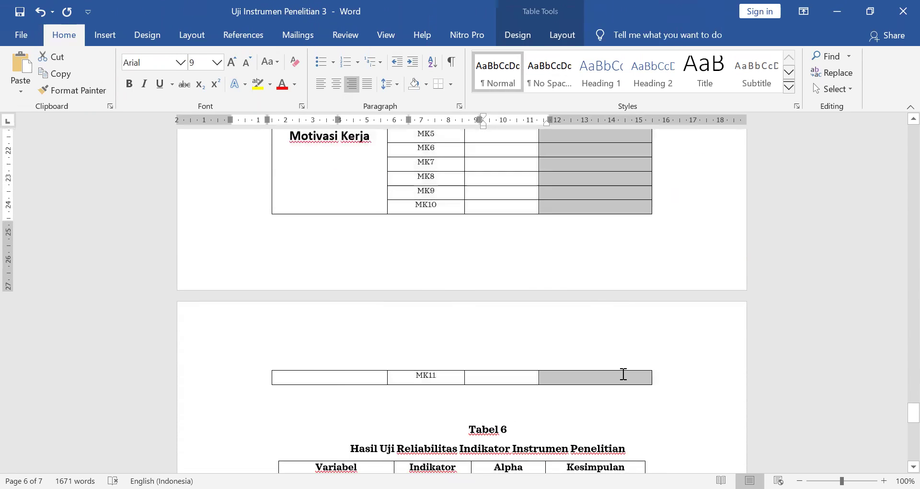
{"action": "key", "text": "ctrl+v"}
{"action": "scroll", "coordinate": [619, 363], "scroll_direction": "up", "scroll_amount": 5}
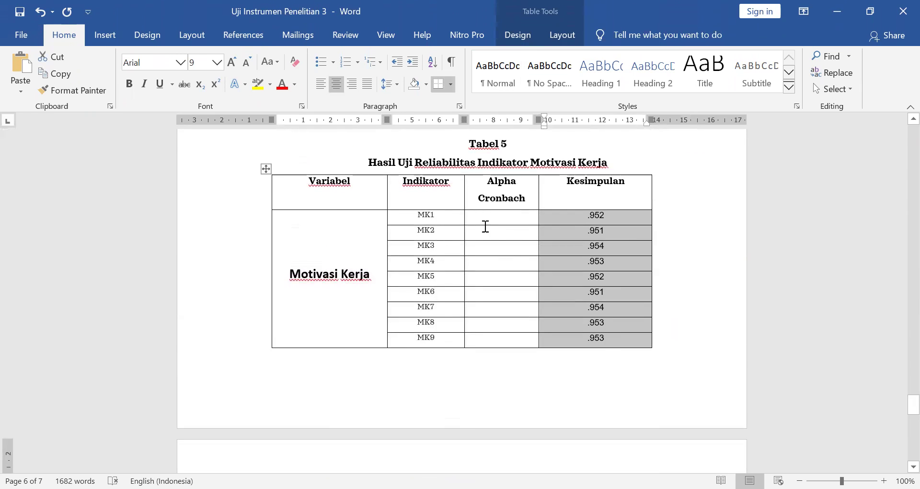
{"action": "key", "text": "ctrl+z"}
Paste the copied values into the Alpha Cronbach cells of MK1 to MK11 in Tabel 5 and remove a blank line above its title
{"action": "left_click_drag", "start_coordinate": [491, 226], "coordinate": [508, 377]}
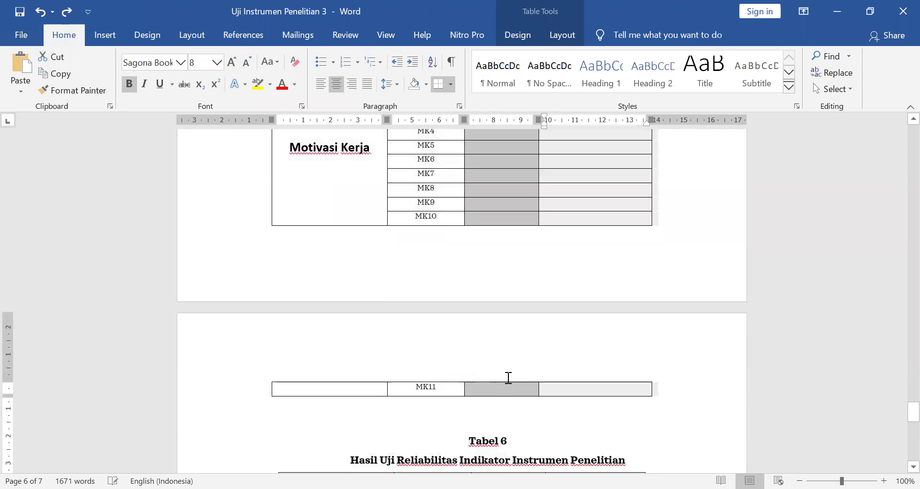
{"action": "key", "text": "ctrl+v"}
{"action": "scroll", "coordinate": [514, 370], "scroll_direction": "up", "scroll_amount": 5}
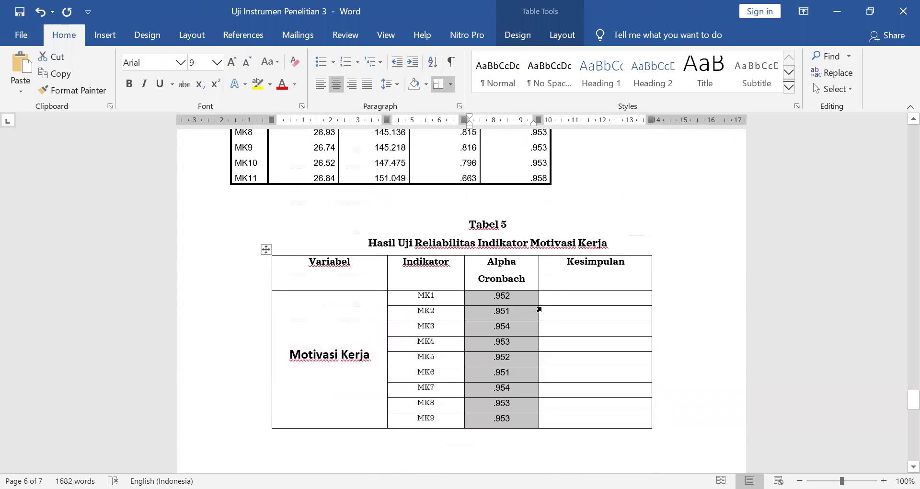
{"action": "left_click", "coordinate": [456, 203]}
{"action": "key", "text": "BackSpace"}
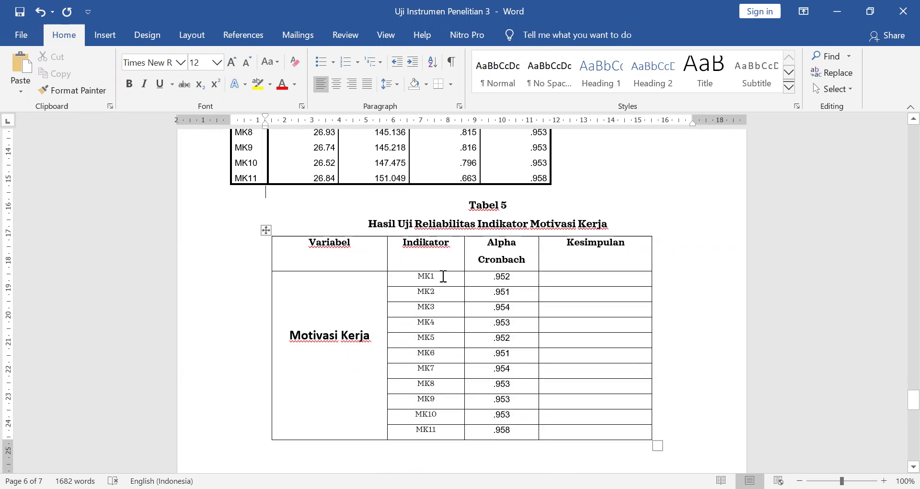
Widen Tabel 5's Kesimpulan column, check MK1's alpha against the Tingkat Keandalan criteria, and enter Sangat Andal as its conclusion
{"action": "left_click_drag", "start_coordinate": [416, 277], "coordinate": [445, 277]}
{"action": "left_click_drag", "start_coordinate": [495, 286], "coordinate": [511, 283]}
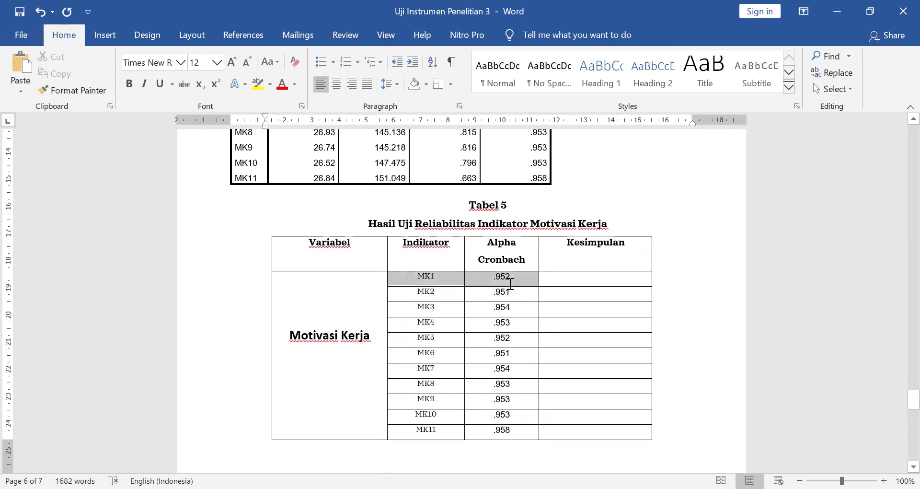
{"action": "left_click", "coordinate": [582, 281]}
{"action": "left_click_drag", "start_coordinate": [652, 119], "coordinate": [652, 119]}
{"action": "scroll", "coordinate": [584, 197], "scroll_direction": "up", "scroll_amount": 15}
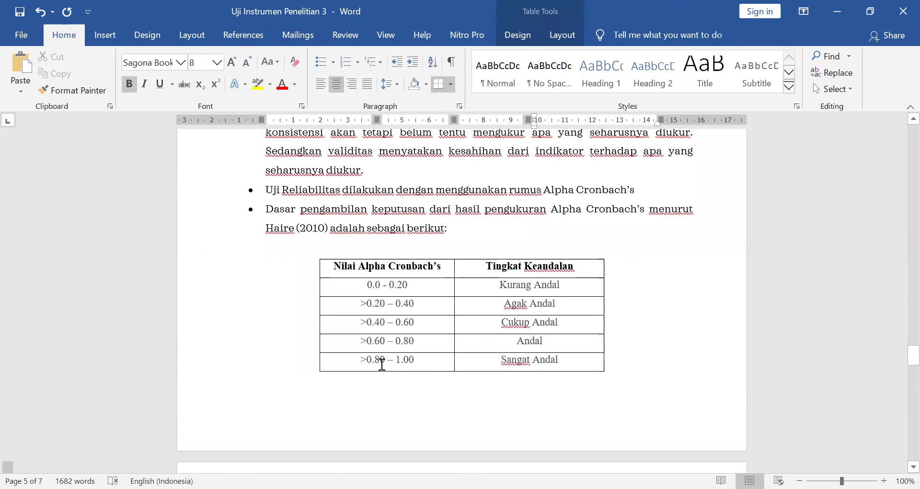
{"action": "scroll", "coordinate": [639, 365], "scroll_direction": "down", "scroll_amount": 15}
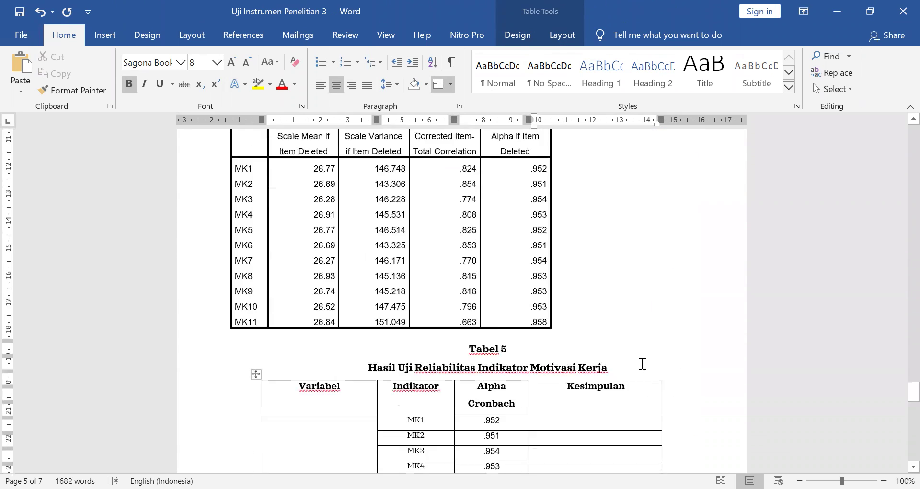
{"action": "scroll", "coordinate": [635, 361], "scroll_direction": "up", "scroll_amount": 2}
{"action": "type", "text": "San"}
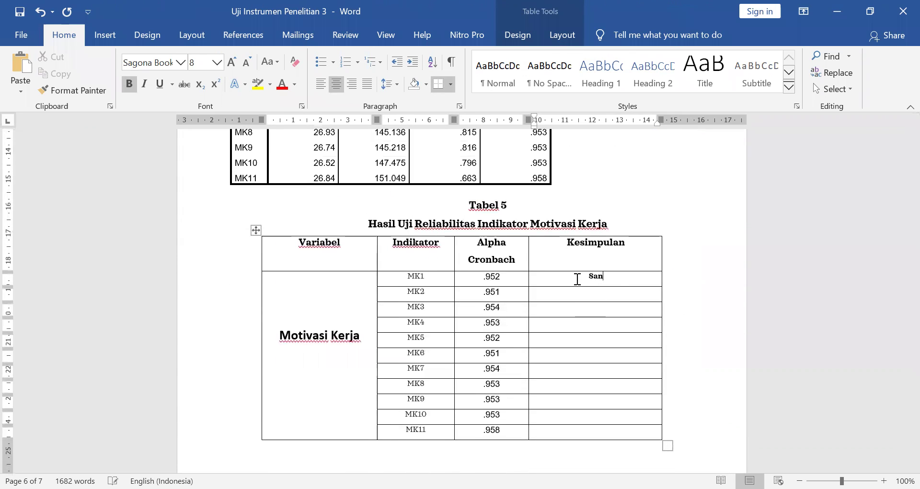
{"action": "type", "text": "gat Andal"}
Try to copy the Sangat Andal conclusion into the Kesimpulan cells of MK2 to MK11 in Tabel 5
{"action": "triple_click", "coordinate": [577, 278]}
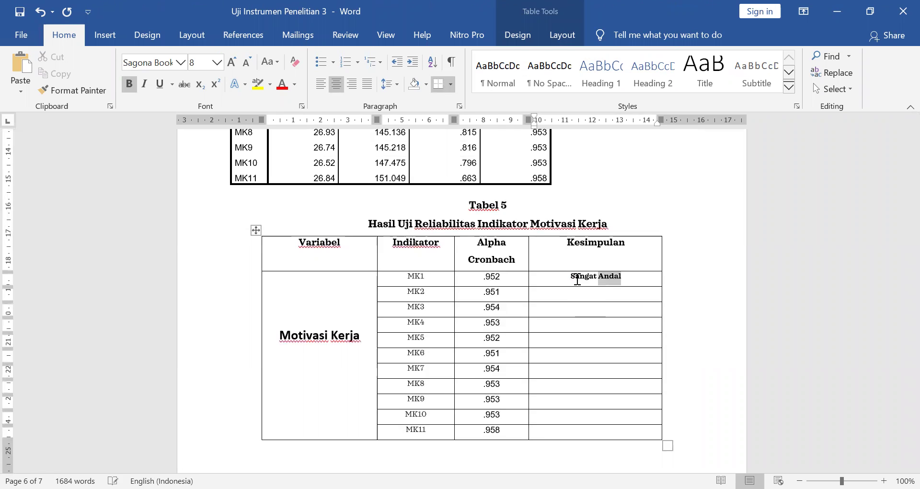
{"action": "scroll", "coordinate": [537, 390], "scroll_direction": "down", "scroll_amount": 1}
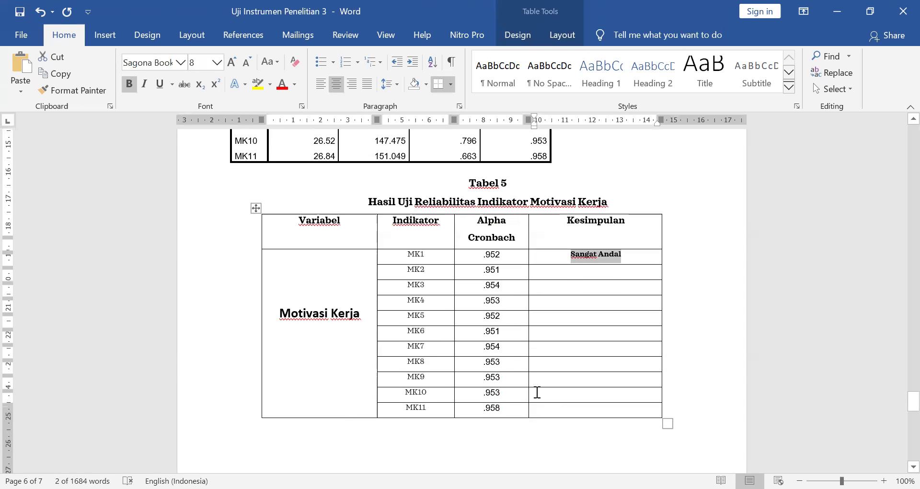
{"action": "left_click_drag", "start_coordinate": [586, 262], "coordinate": [609, 395]}
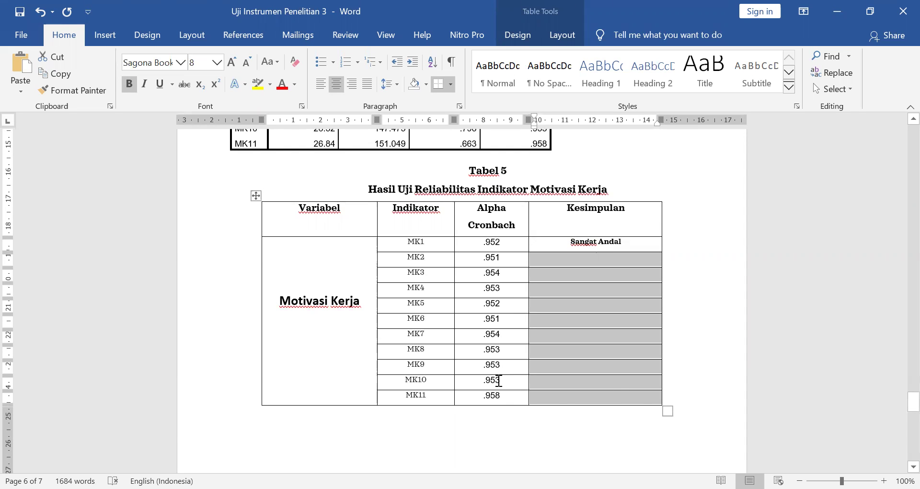
{"action": "type", "text": ".952 .951 .954 .953 .952 .951 .954 .953 .953 .953"}
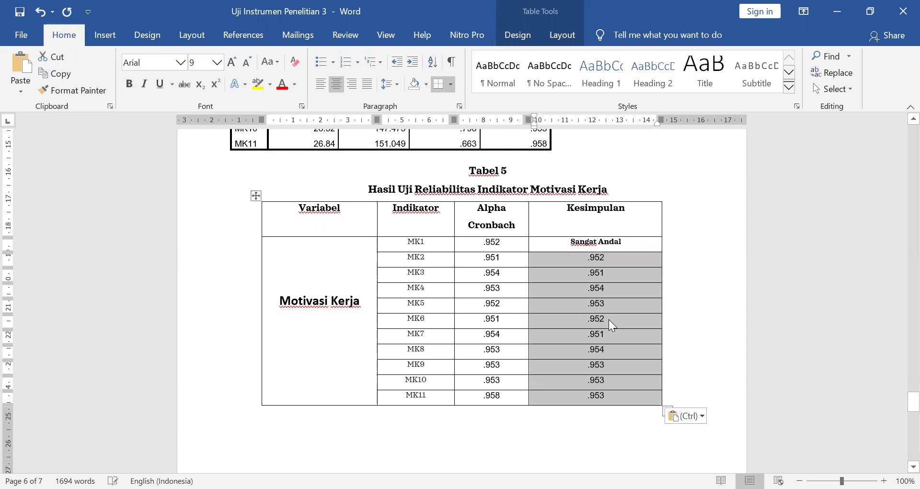
Place the text cursor on the blank line above the Tabel 6 title
{"action": "scroll", "coordinate": [609, 319], "scroll_direction": "down", "scroll_amount": 7}
{"action": "scroll", "coordinate": [608, 321], "scroll_direction": "down", "scroll_amount": 5}
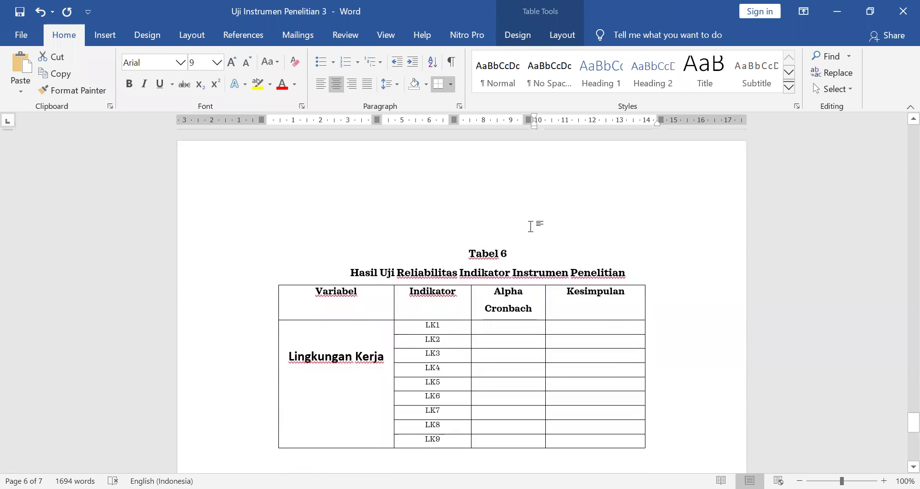
{"action": "left_click", "coordinate": [531, 226]}
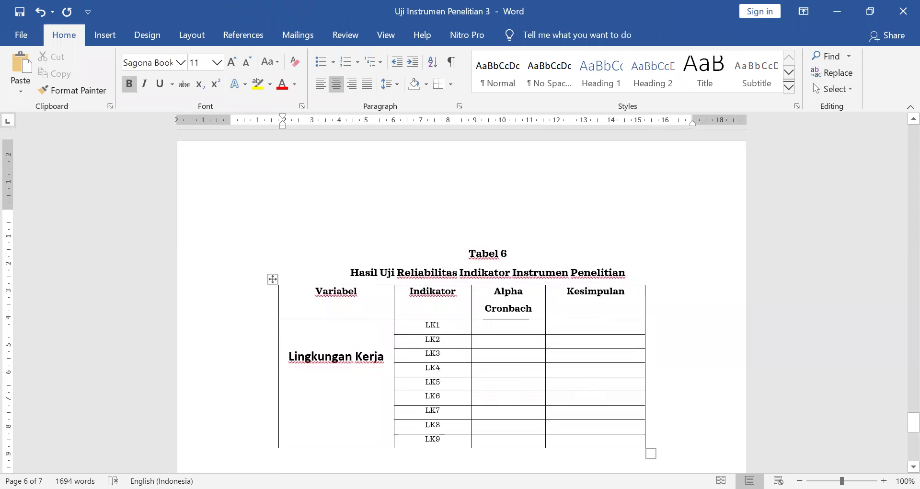
Switch to the SPSS Data Editor and reopen the Reliability Analysis dialog
{"action": "key", "text": "alt+Tab"}
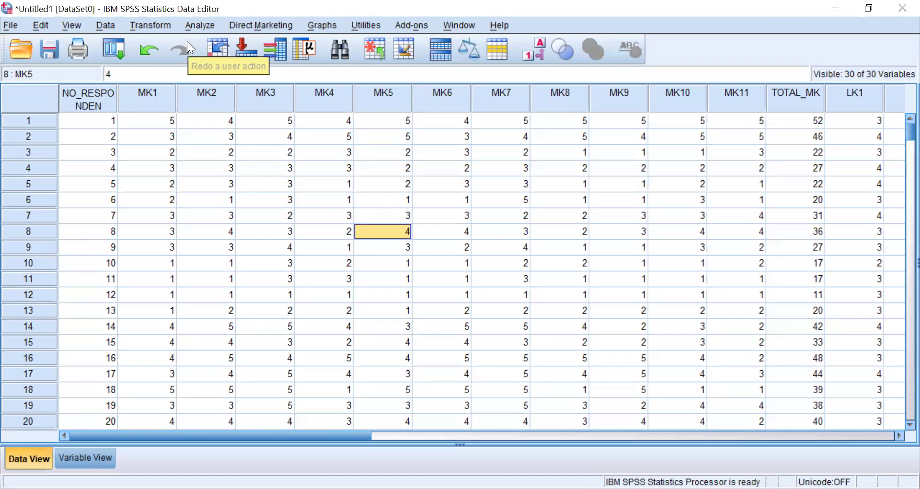
{"action": "left_click", "coordinate": [202, 24]}
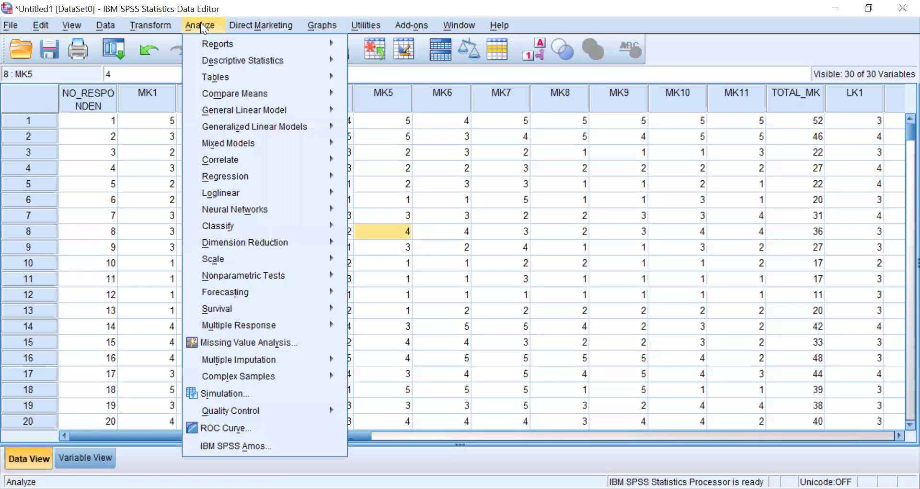
{"action": "mouse_move", "coordinate": [268, 260]}
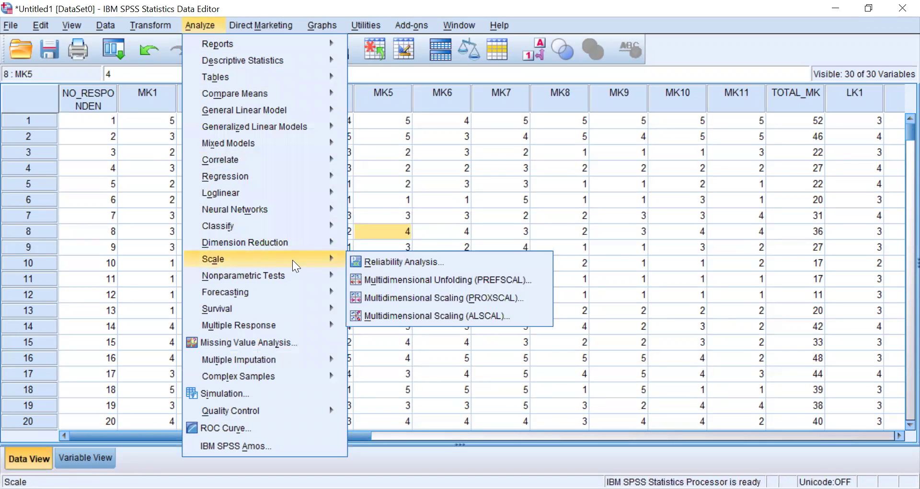
{"action": "left_click", "coordinate": [367, 263]}
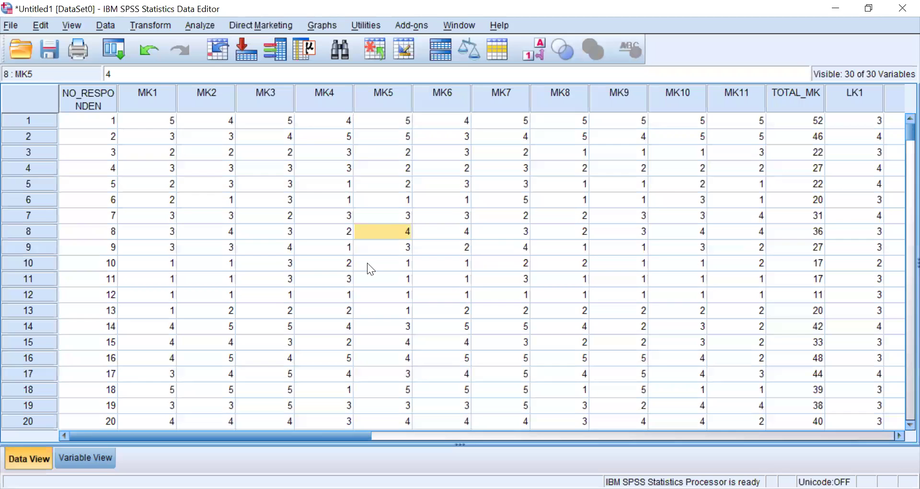
Reset the reliability analysis settings and add LK1 through LK9 as the items
{"action": "left_click", "coordinate": [451, 341]}
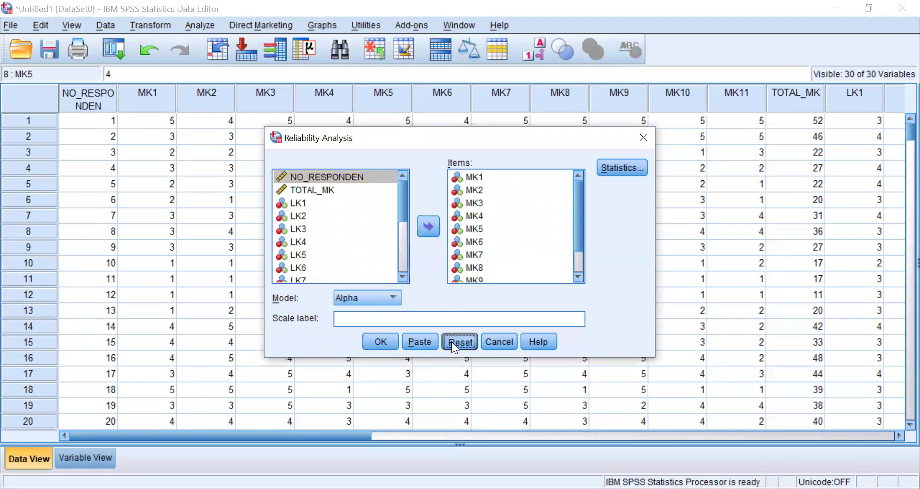
{"action": "scroll", "coordinate": [350, 273], "scroll_direction": "down", "scroll_amount": 4}
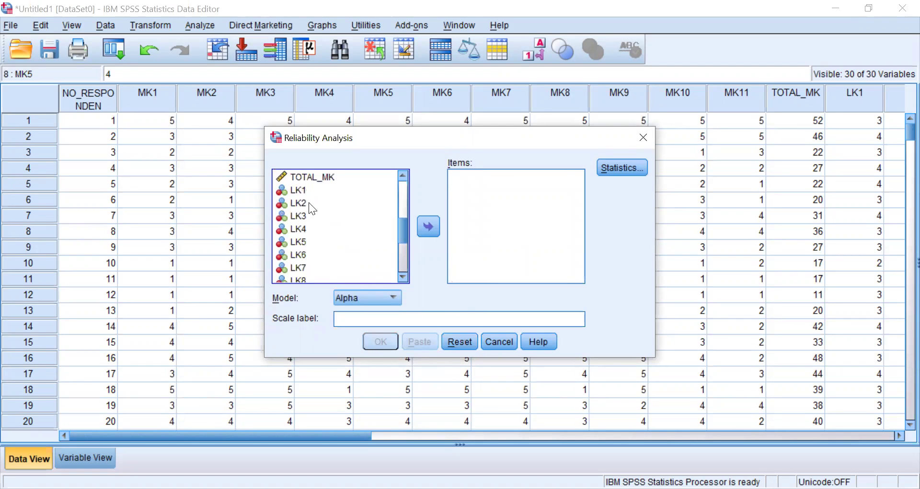
{"action": "left_click", "coordinate": [298, 190]}
{"action": "scroll", "coordinate": [335, 230], "scroll_direction": "down", "scroll_amount": 1}
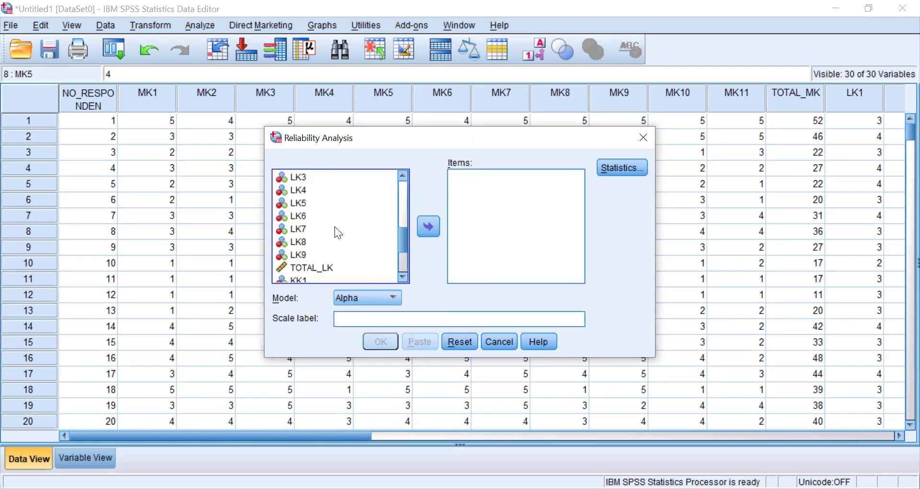
{"action": "left_click", "coordinate": [312, 254], "text": "shift"}
{"action": "left_click", "coordinate": [429, 226]}
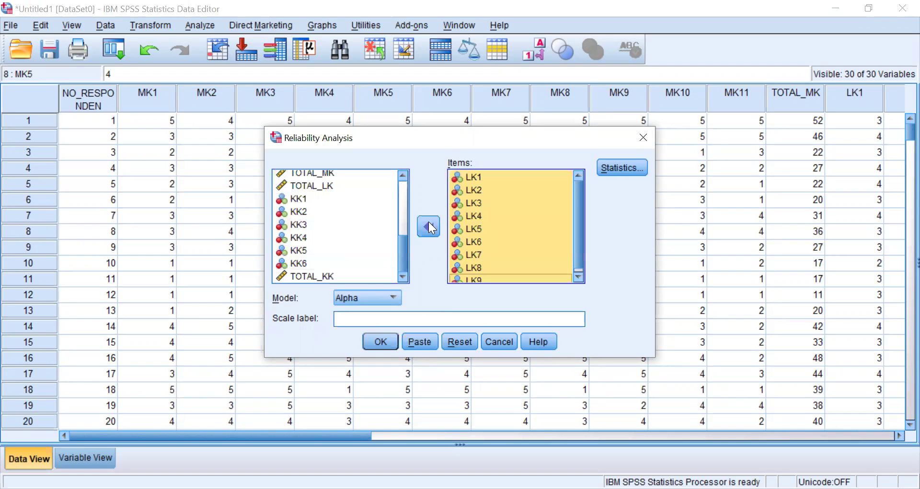
Enable the Scale if item deleted statistics and run the reliability analysis on LK1 through LK9
{"action": "left_click", "coordinate": [609, 168]}
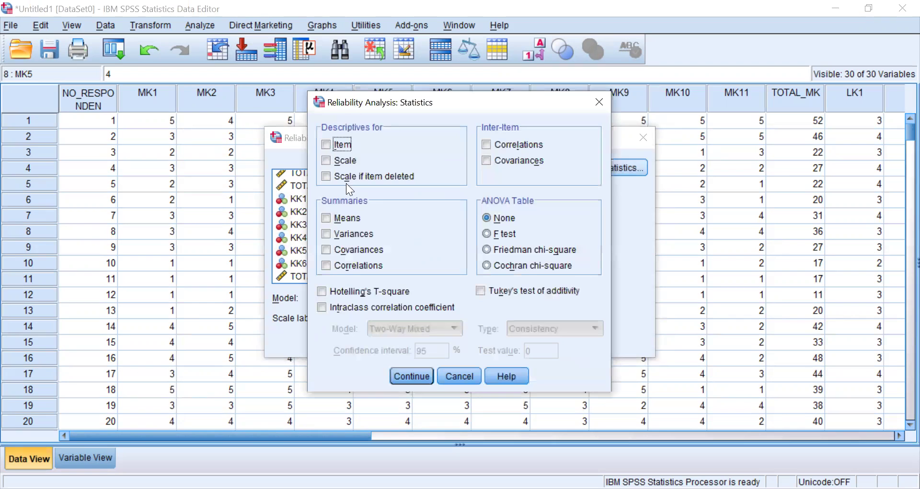
{"action": "left_click", "coordinate": [341, 179]}
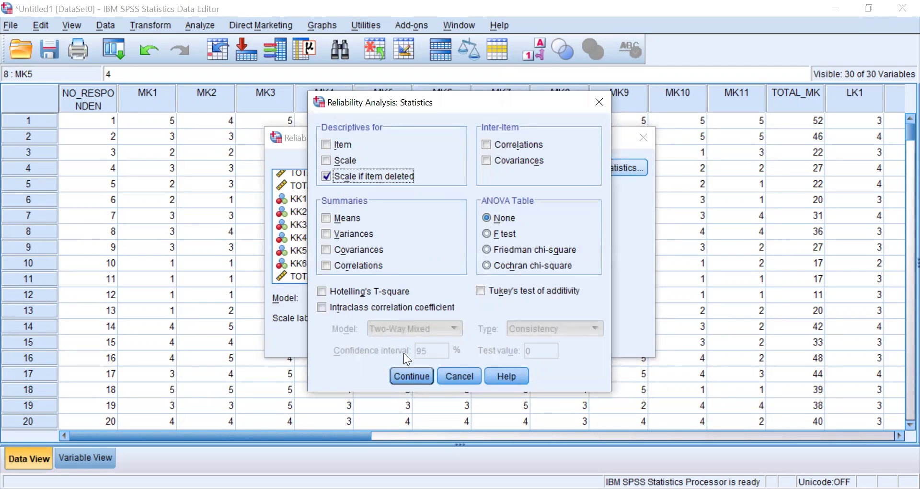
{"action": "left_click", "coordinate": [408, 372]}
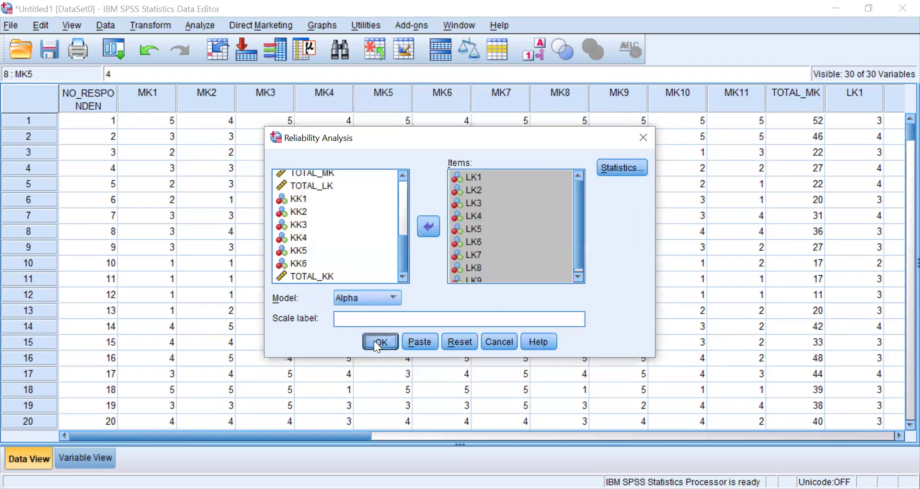
{"action": "left_click", "coordinate": [376, 344]}
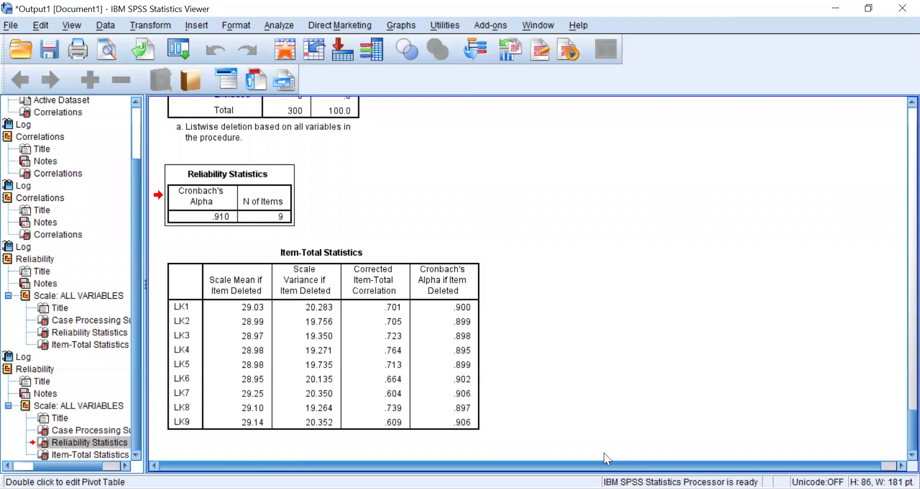
Copy the Item-Total Statistics table for the LK items from the SPSS output into the Word document above Tabel 6
{"action": "right_click", "coordinate": [358, 266]}
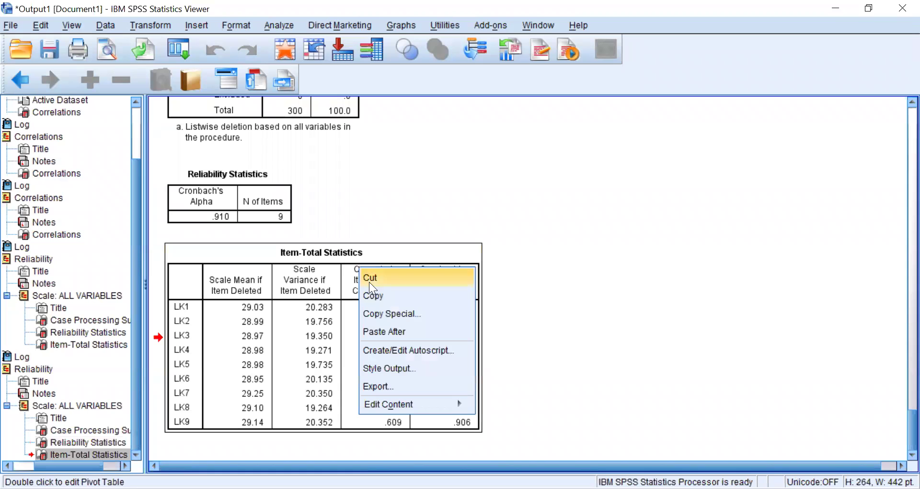
{"action": "left_click", "coordinate": [372, 294]}
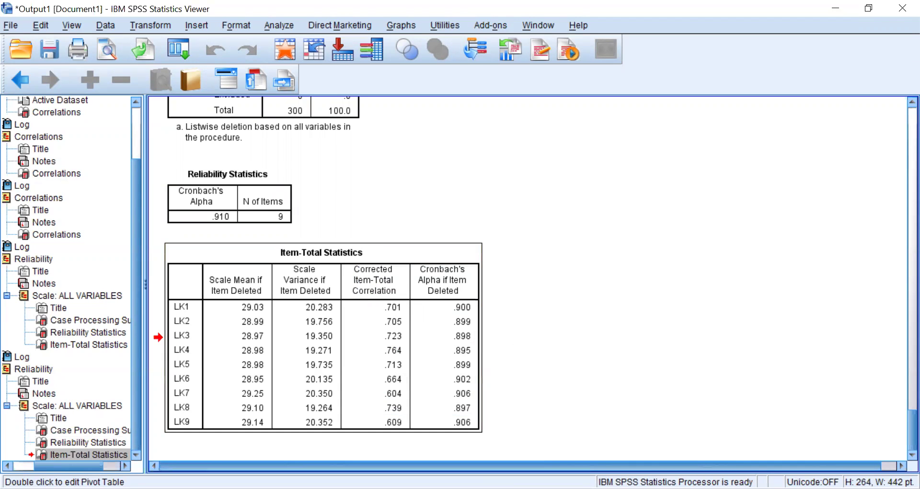
{"action": "key", "text": "alt+Tab"}
{"action": "key", "text": "ctrl+v"}
{"action": "scroll", "coordinate": [353, 306], "scroll_direction": "down", "scroll_amount": 4}
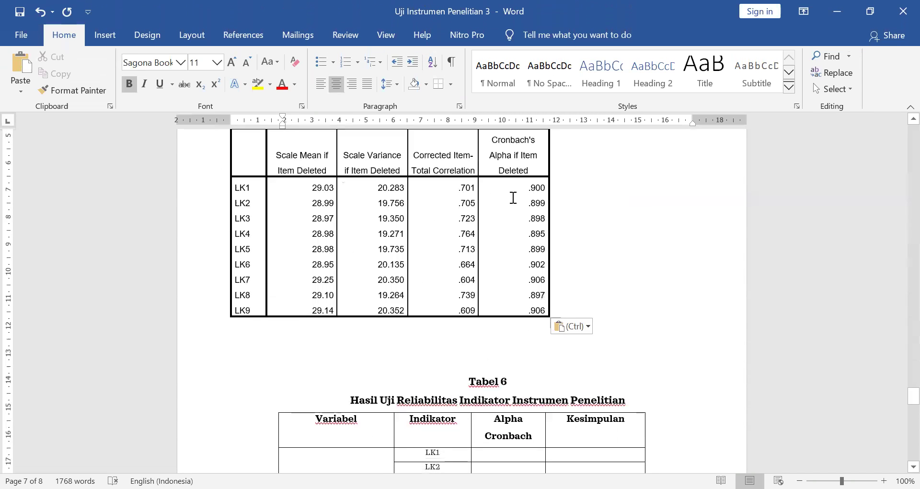
Copy the Cronbach's Alpha if Item Deleted values of LK1 to LK9 into the Alpha Cronbach column of Tabel 6
{"action": "left_click_drag", "start_coordinate": [517, 188], "coordinate": [535, 264]}
{"action": "left_click_drag", "start_coordinate": [516, 187], "coordinate": [536, 307]}
{"action": "key", "text": "ctrl+c"}
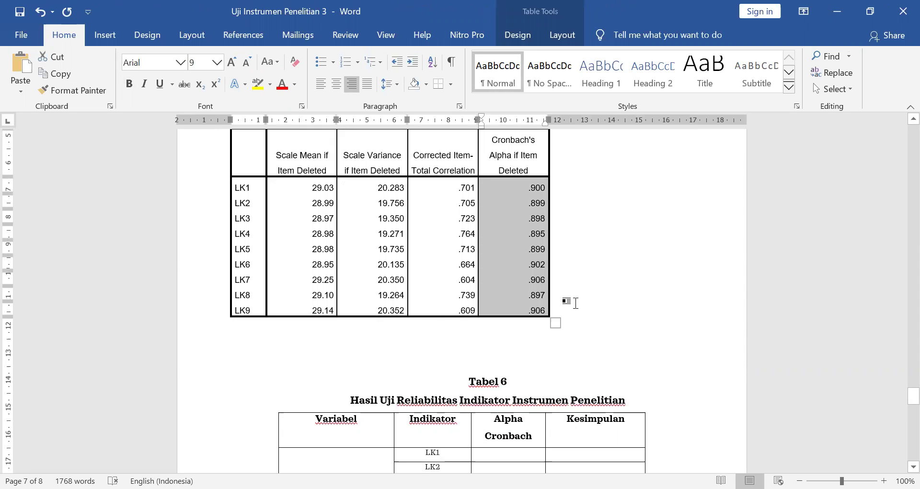
{"action": "scroll", "coordinate": [572, 295], "scroll_direction": "down", "scroll_amount": 8}
{"action": "left_click", "coordinate": [493, 143]}
{"action": "scroll", "coordinate": [494, 148], "scroll_direction": "down", "scroll_amount": 1}
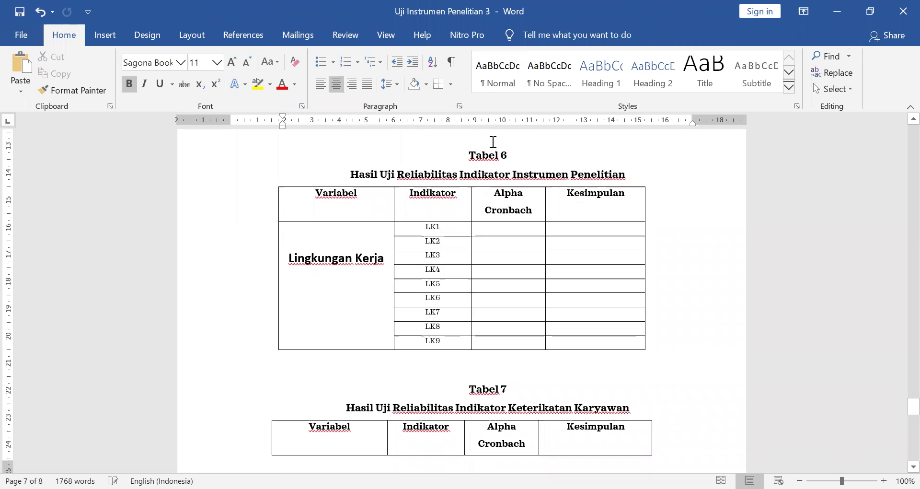
{"action": "left_click_drag", "start_coordinate": [526, 228], "coordinate": [519, 339]}
{"action": "key", "text": "ctrl+v"}
{"action": "left_click", "coordinate": [510, 227]}
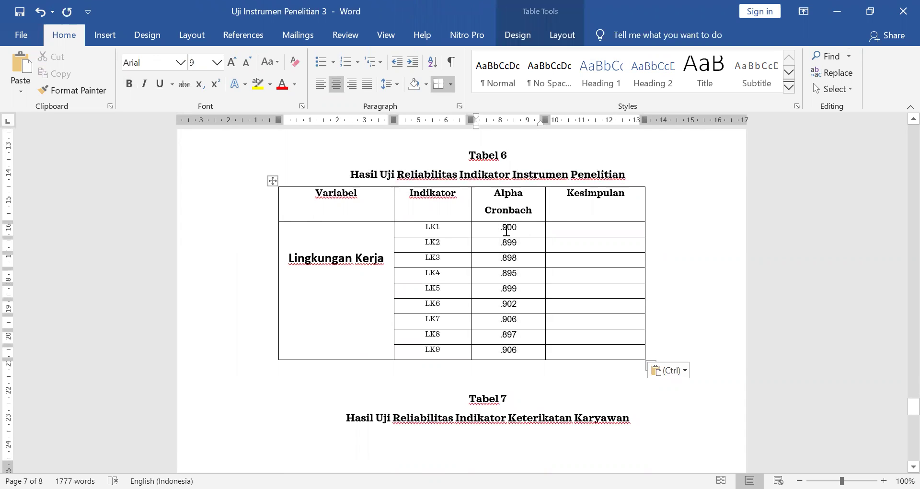
Fill the Kesimpulan cells of LK1 to LK9 in Tabel 6 with Sangat Andal and shift the Lingkungan Kerja label down one line
{"action": "left_click", "coordinate": [586, 231]}
{"action": "type", "text": "Sangat Andal"}
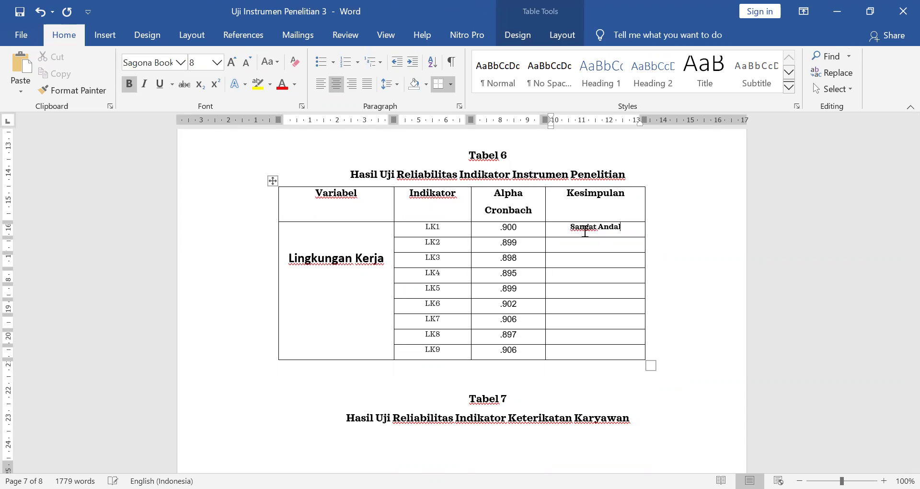
{"action": "key", "text": "ctrl+shift+Left"}
{"action": "key", "text": "ctrl+shift+Left"}
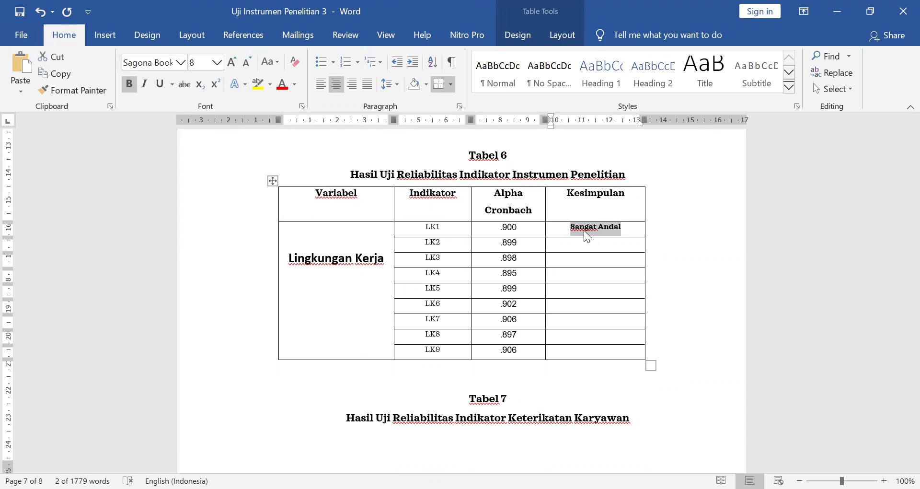
{"action": "key", "text": "shift+Down"}
{"action": "key", "text": "shift+Down"}
{"action": "key", "text": "shift+Down"}
{"action": "key", "text": "shift+Down"}
{"action": "key", "text": "shift+Down"}
{"action": "key", "text": "shift+Down"}
{"action": "key", "text": "shift+Down"}
{"action": "key", "text": "shift+Down"}
{"action": "key", "text": "ctrl+v"}
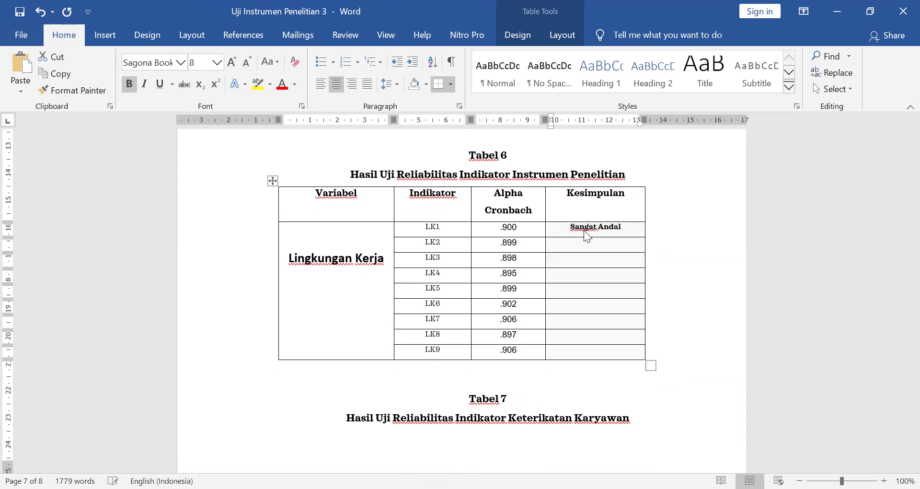
{"action": "left_click", "coordinate": [694, 270]}
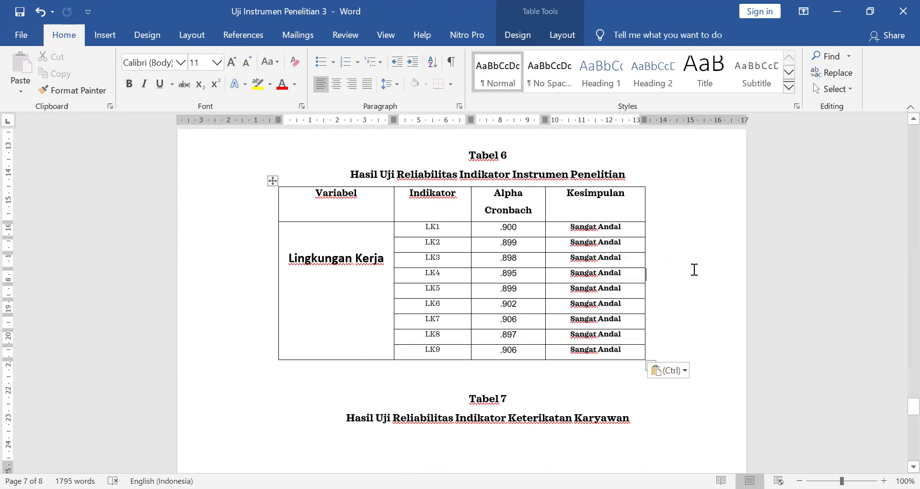
{"action": "left_click", "coordinate": [354, 240]}
{"action": "key", "text": "Return"}
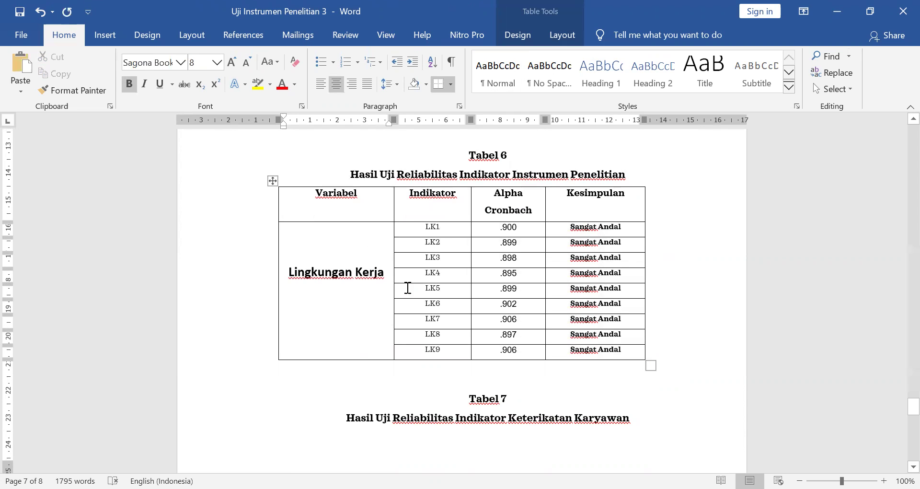
Insert blank lines above the Tabel 7 title to push Tabel 7 onto the next page
{"action": "scroll", "coordinate": [575, 342], "scroll_direction": "down", "scroll_amount": 1}
{"action": "scroll", "coordinate": [573, 340], "scroll_direction": "down", "scroll_amount": 3}
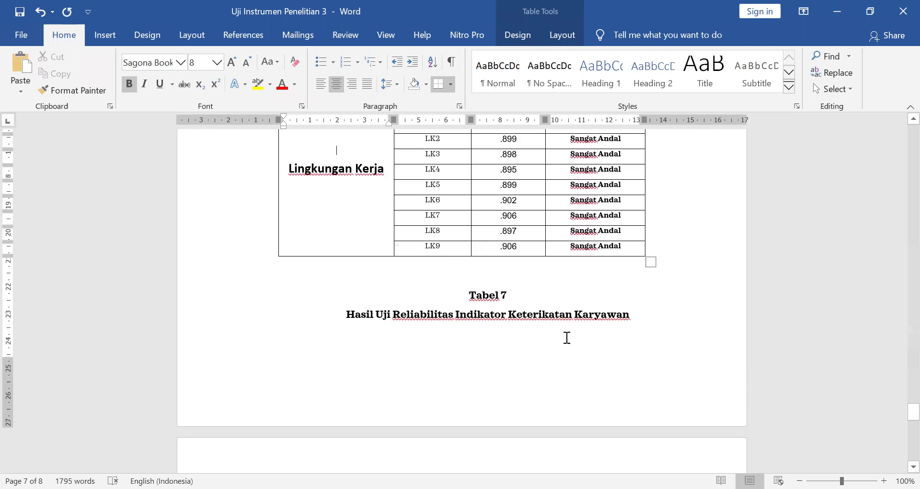
{"action": "left_click", "coordinate": [459, 273]}
{"action": "key", "text": "Return"}
{"action": "key", "text": "Return"}
{"action": "key", "text": "Return"}
{"action": "key", "text": "Return"}
{"action": "key", "text": "Return"}
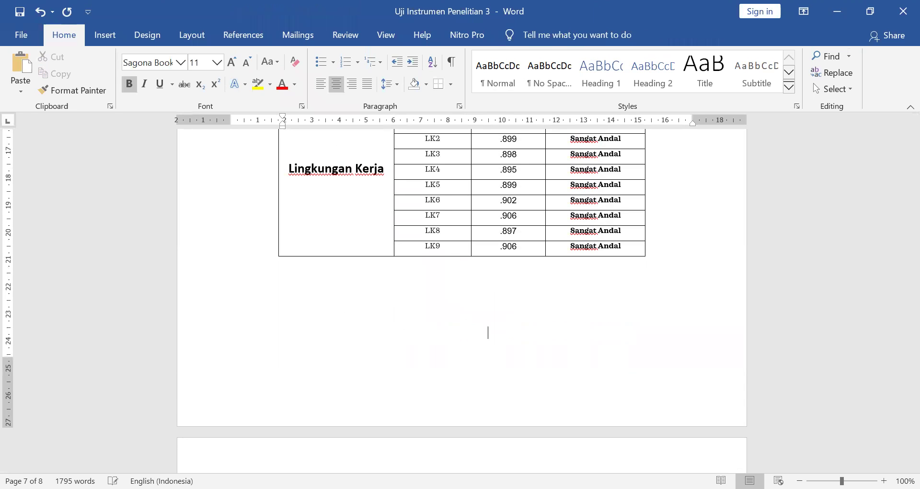
{"action": "scroll", "coordinate": [504, 297], "scroll_direction": "down", "scroll_amount": 6}
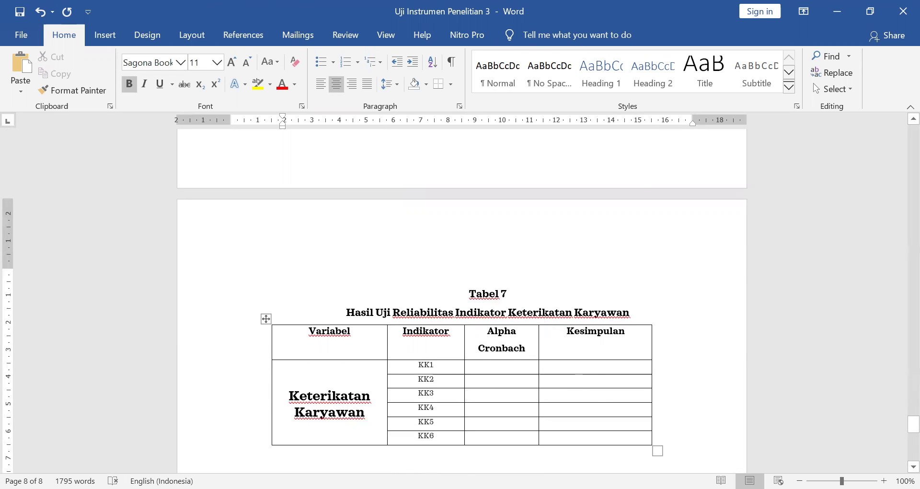
Switch to the SPSS Data Editor and open the Reliability Analysis dialog for the next variable
{"action": "key", "text": "alt+Tab"}
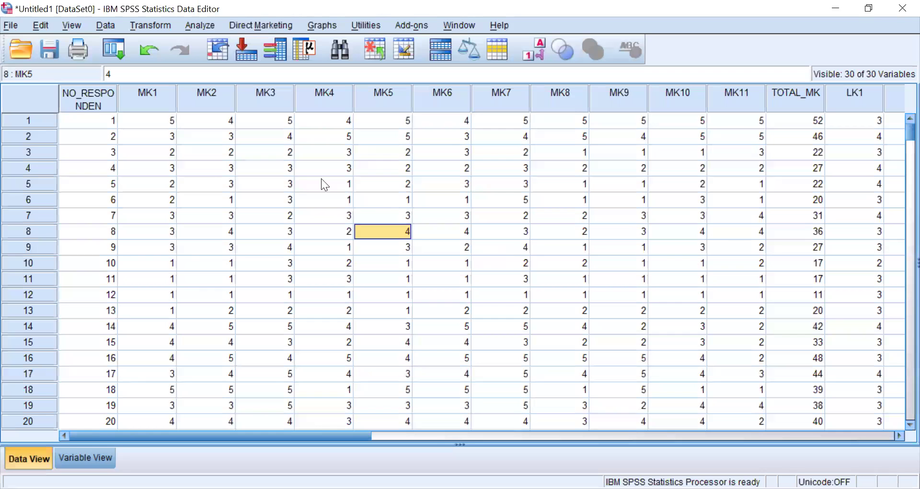
{"action": "left_click", "coordinate": [281, 168]}
{"action": "left_click", "coordinate": [205, 23]}
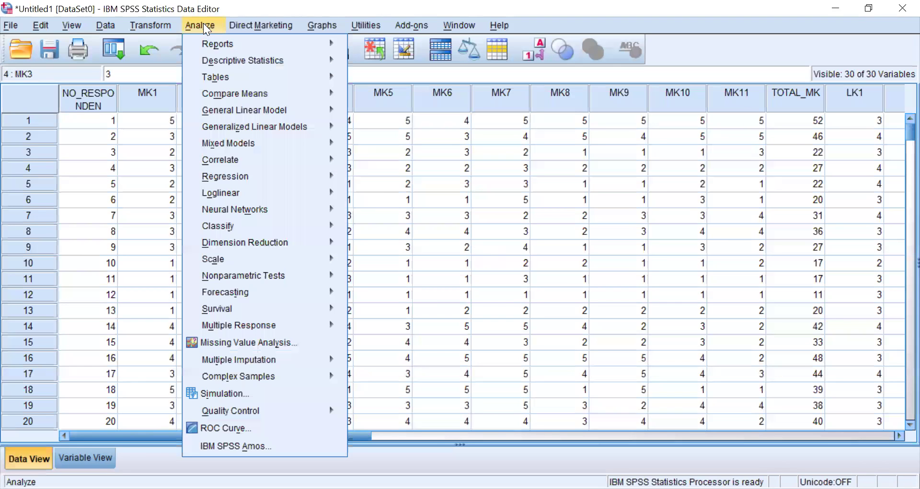
{"action": "mouse_move", "coordinate": [302, 259]}
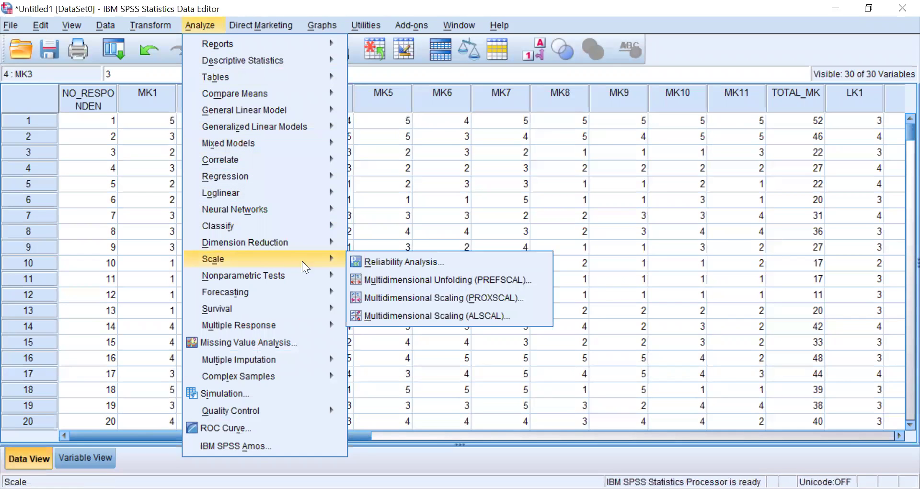
{"action": "left_click", "coordinate": [365, 258]}
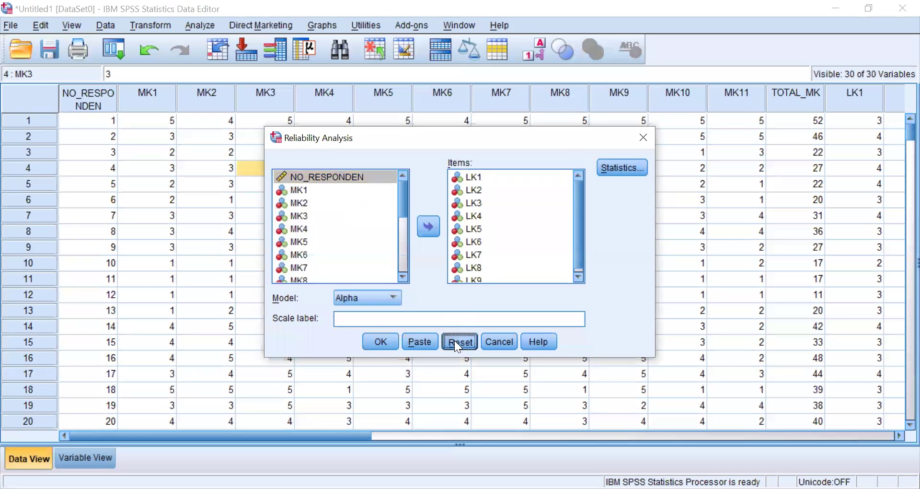
Clear the previous reliability analysis settings and add KK1 through KK6 as the items
{"action": "left_click", "coordinate": [454, 340]}
{"action": "scroll", "coordinate": [311, 190], "scroll_direction": "down", "scroll_amount": 5}
{"action": "left_click", "coordinate": [302, 199]}
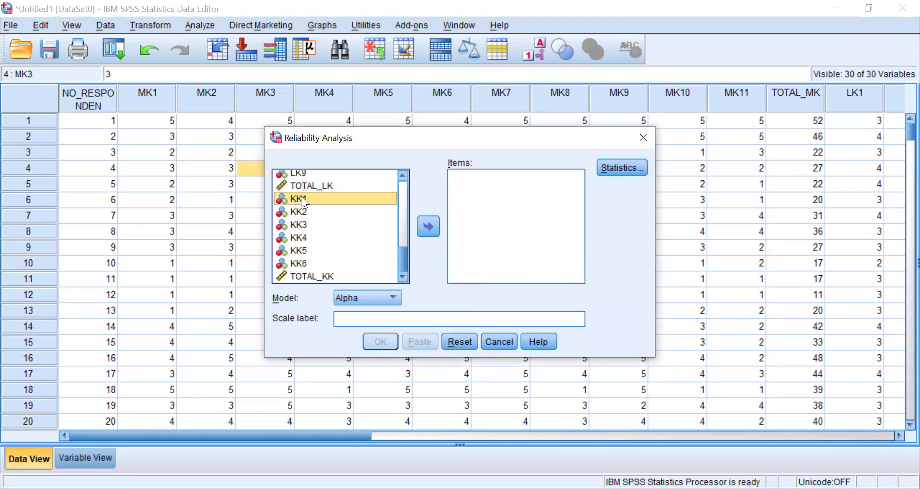
{"action": "left_click", "coordinate": [303, 263], "text": "shift"}
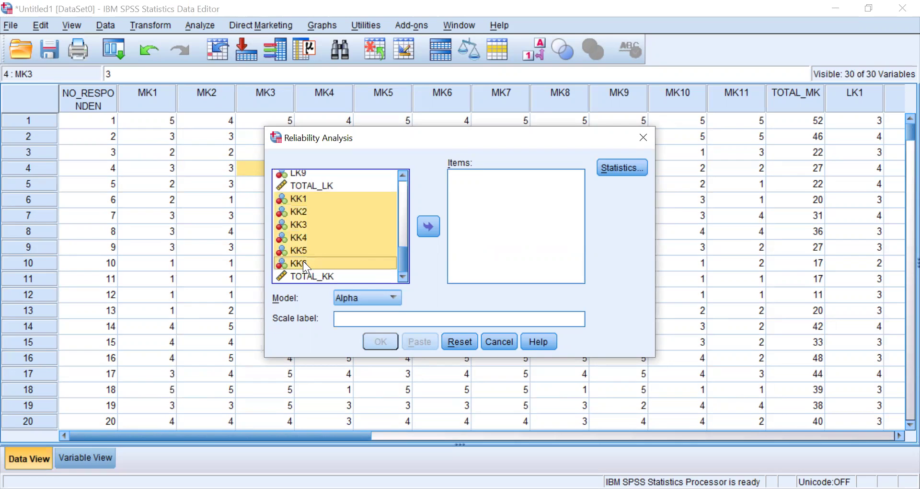
{"action": "left_click", "coordinate": [427, 228]}
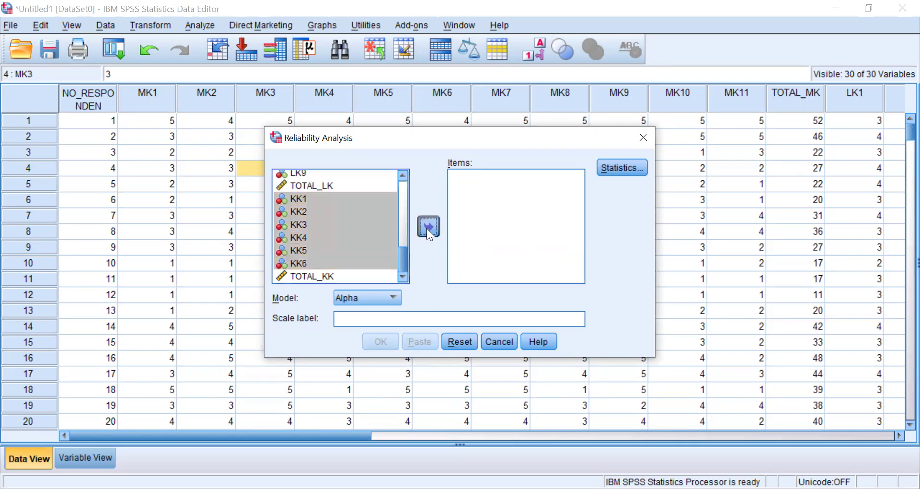
Request the Scale if item deleted statistics and run the reliability analysis on KK1 through KK6
{"action": "left_click", "coordinate": [611, 169]}
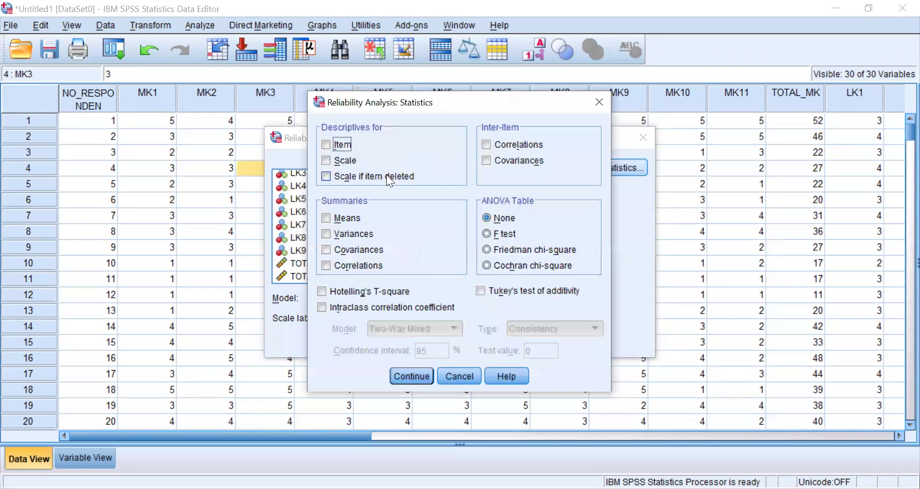
{"action": "left_click", "coordinate": [348, 176]}
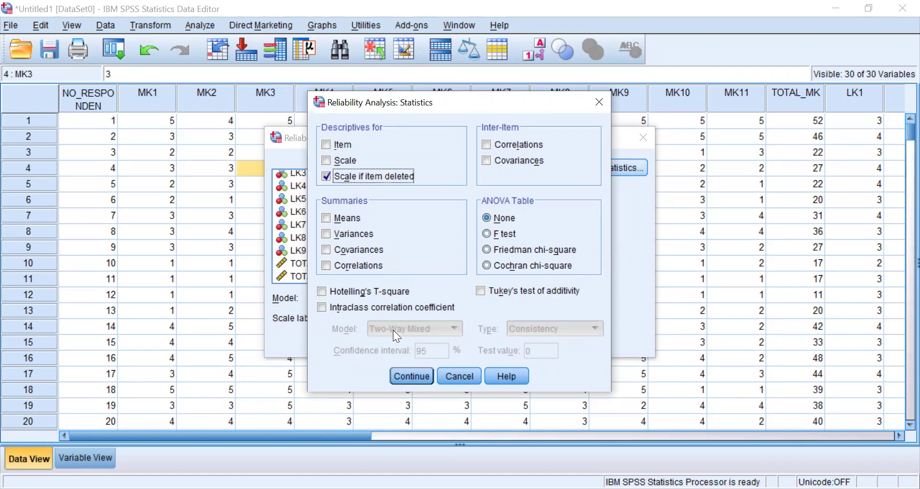
{"action": "left_click", "coordinate": [404, 373]}
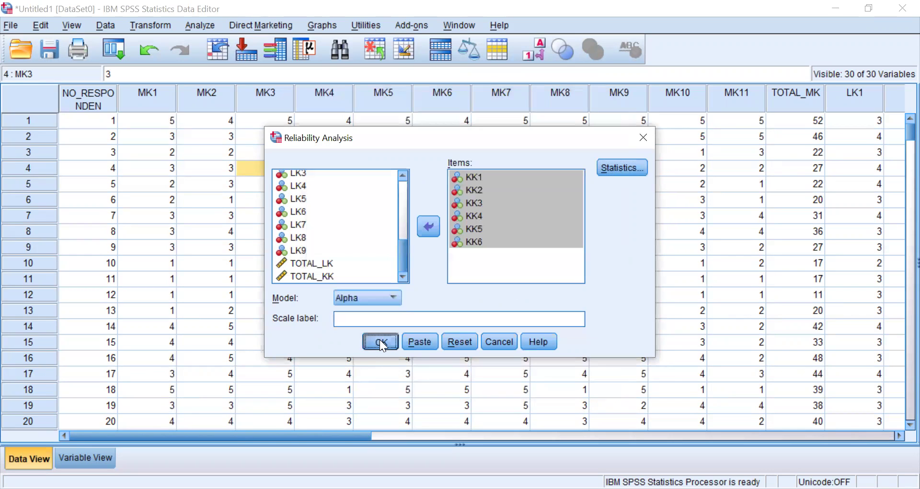
{"action": "left_click", "coordinate": [380, 340]}
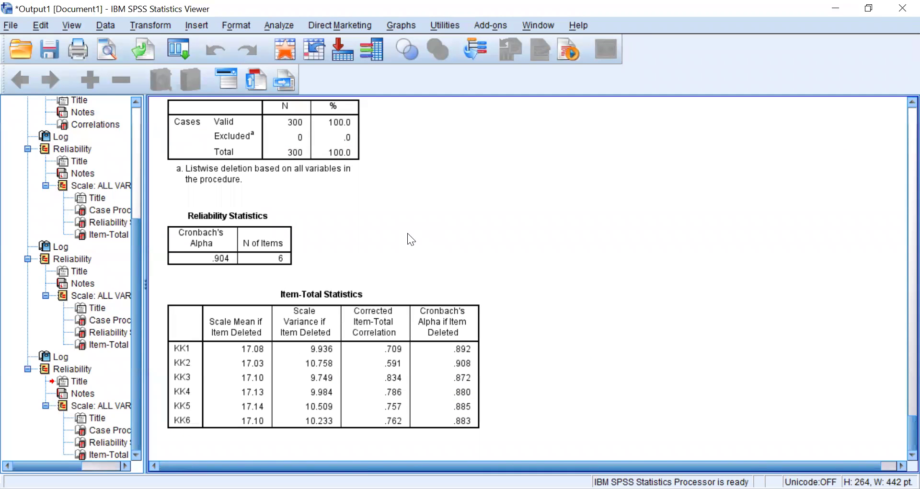
Copy the Reliability Statistics table for the KK items from the SPSS output into the Word document above Tabel 7
{"action": "left_click", "coordinate": [274, 234]}
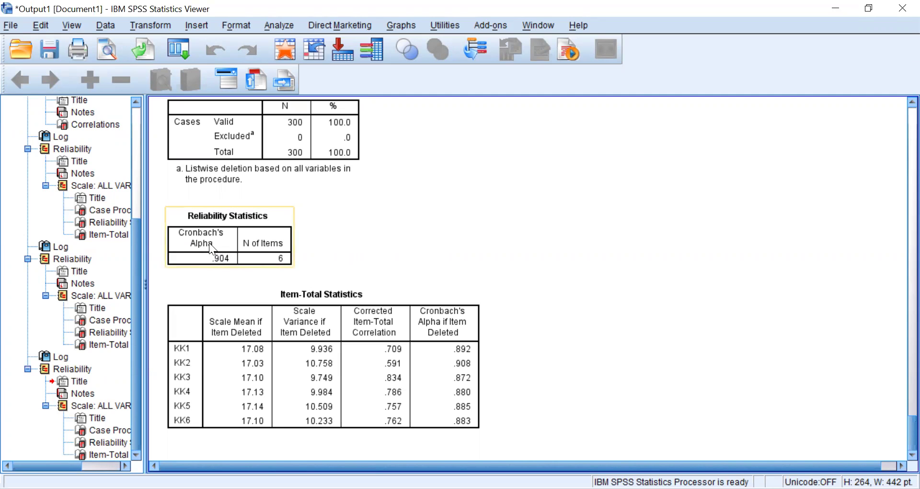
{"action": "right_click", "coordinate": [226, 238]}
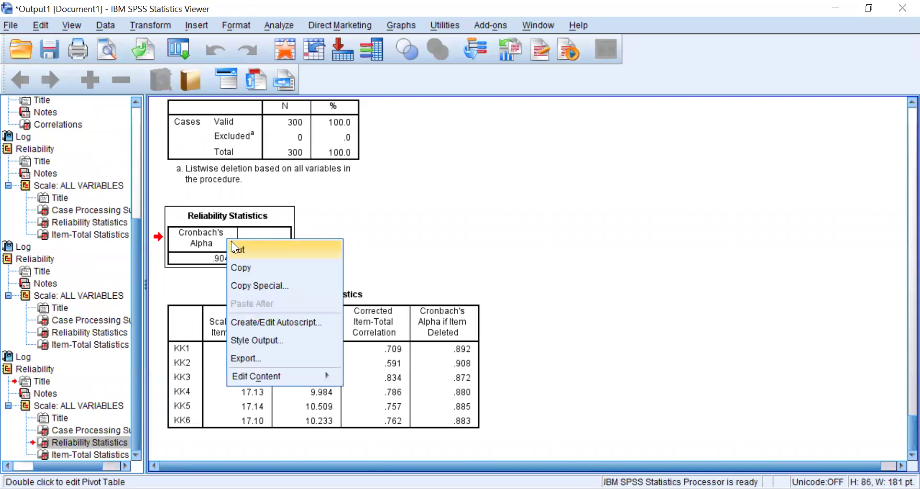
{"action": "left_click", "coordinate": [245, 267]}
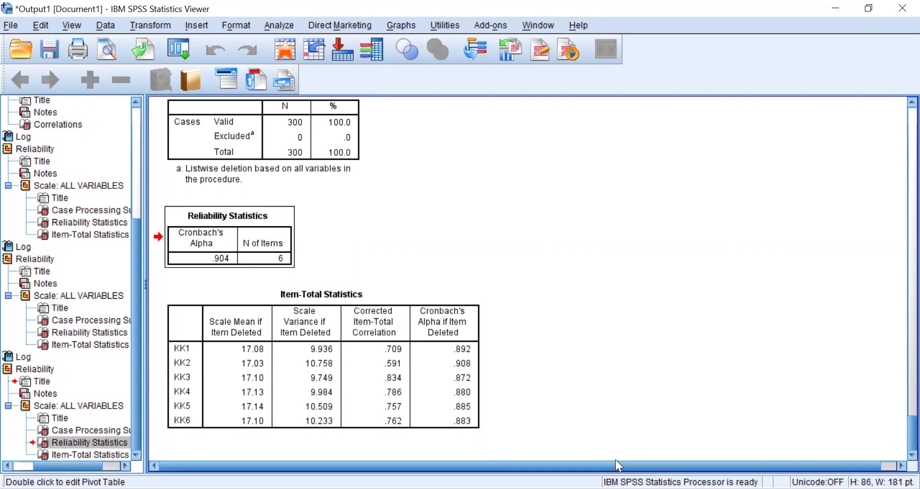
{"action": "key", "text": "alt+Tab"}
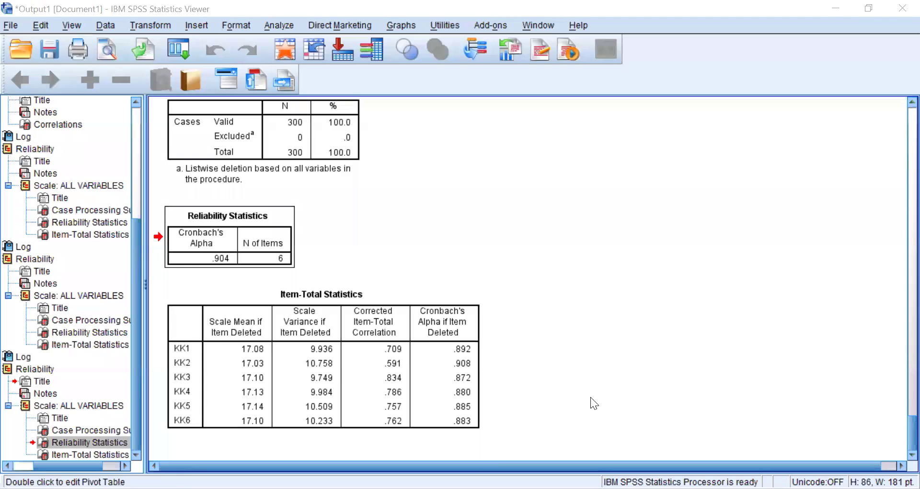
{"action": "key", "text": "ctrl+v"}
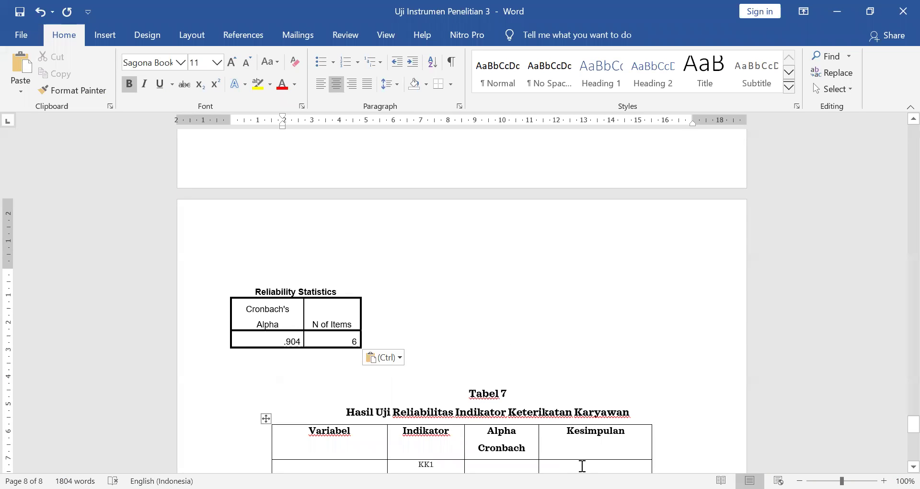
Copy the Item-Total Statistics table for KK1 through KK6 from the SPSS output into the Word document above Tabel 7
{"action": "key", "text": "alt+Tab"}
{"action": "right_click", "coordinate": [331, 327]}
{"action": "left_click", "coordinate": [350, 357]}
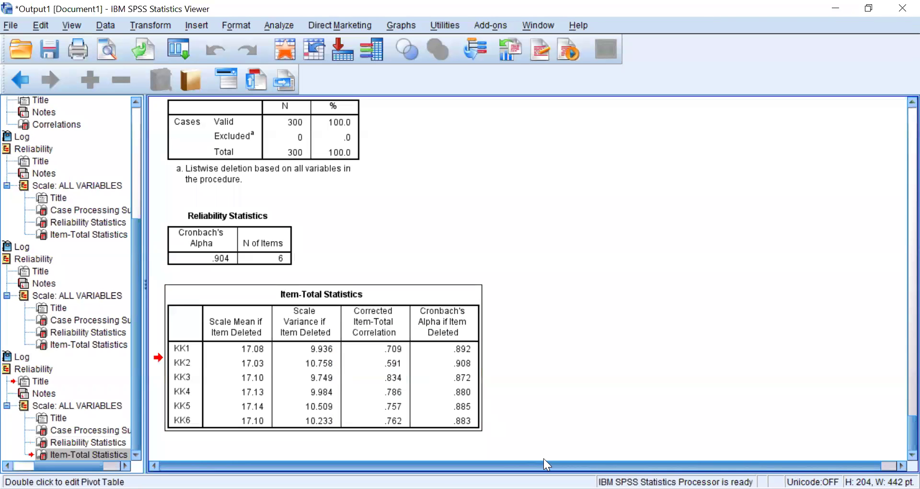
{"action": "key", "text": "alt+Tab"}
{"action": "key", "text": "ctrl+v"}
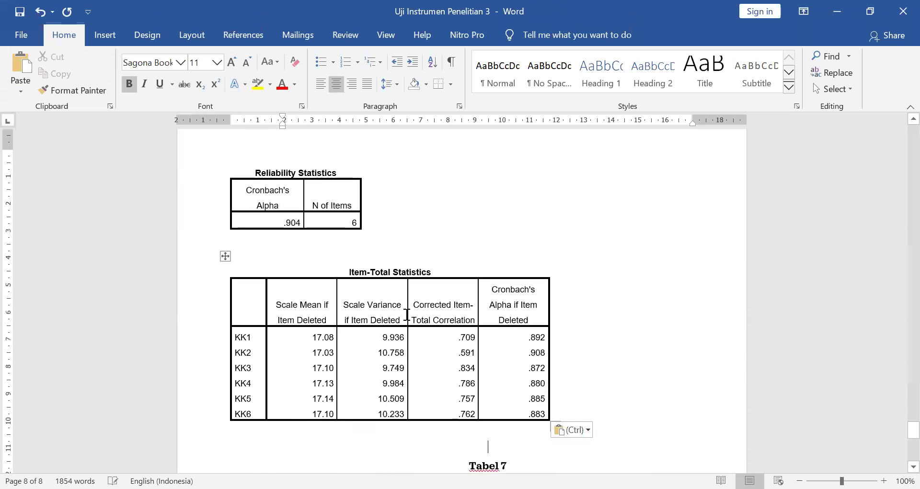
Copy the Cronbach's Alpha if Item Deleted values for KK1 through KK6 into the Alpha Cronbach column of Tabel 7
{"action": "left_click_drag", "start_coordinate": [492, 218], "coordinate": [519, 340]}
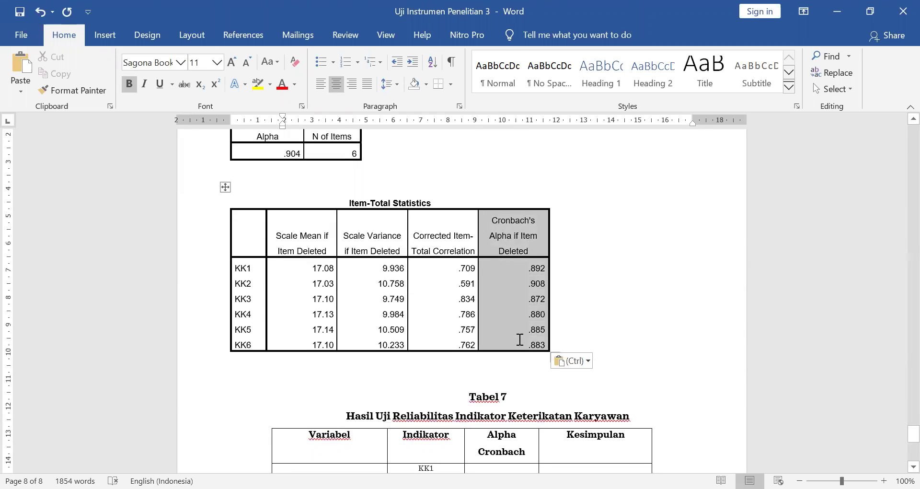
{"action": "left_click", "coordinate": [506, 270]}
{"action": "left_click_drag", "start_coordinate": [522, 269], "coordinate": [540, 345]}
{"action": "scroll", "coordinate": [540, 345], "scroll_direction": "down", "scroll_amount": 5}
{"action": "left_click_drag", "start_coordinate": [501, 227], "coordinate": [507, 298]}
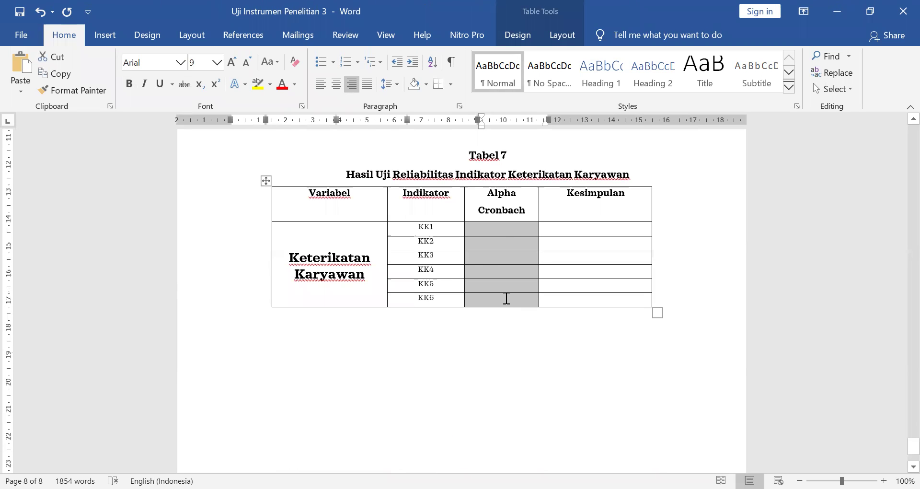
{"action": "key", "text": "ctrl+v"}
Check the KK alpha values in Tabel 7 and enter "Sangat Andal" as the Kesimpulan for KK1
{"action": "left_click", "coordinate": [588, 230]}
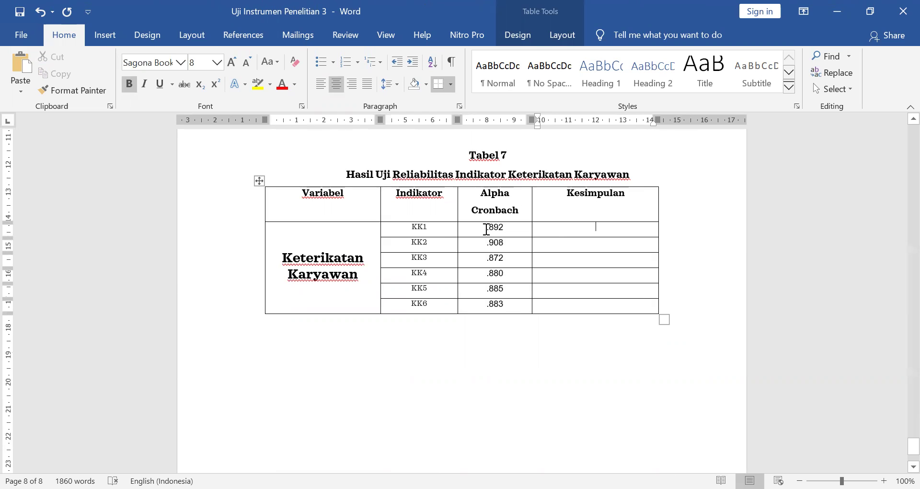
{"action": "left_click_drag", "start_coordinate": [486, 229], "coordinate": [502, 291]}
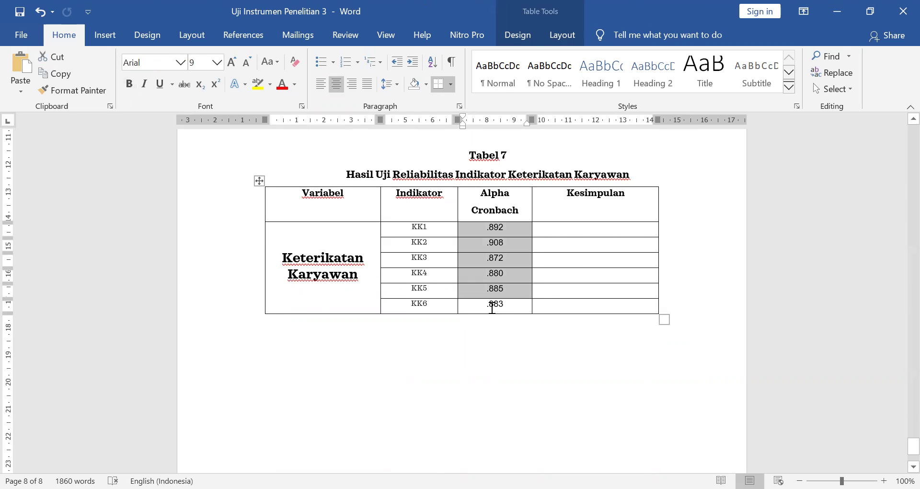
{"action": "left_click", "coordinate": [492, 306]}
{"action": "left_click", "coordinate": [593, 229]}
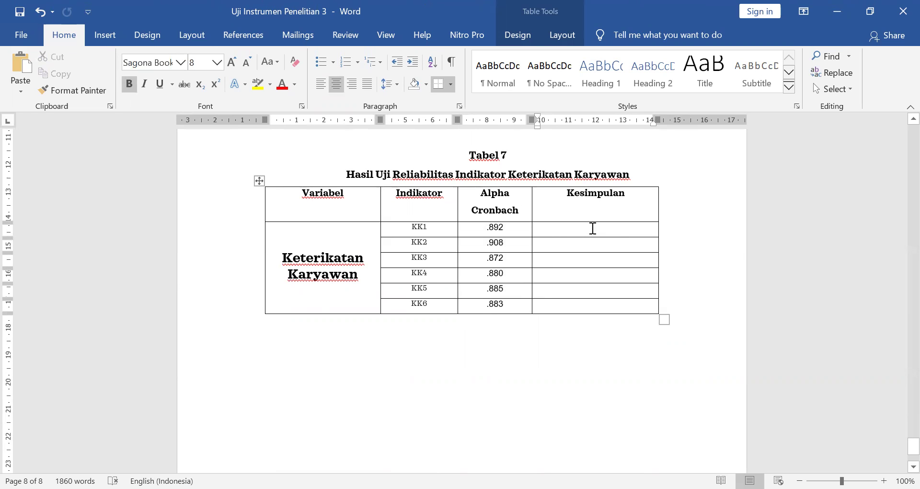
{"action": "type", "text": "Sangat Andal"}
Copy the KK1 conclusion "Sangat Andal" into the Kesimpulan cells of KK2 through KK6 in Tabel 7
{"action": "key", "text": "ctrl+shift+Left"}
{"action": "key", "text": "ctrl+shift+Left"}
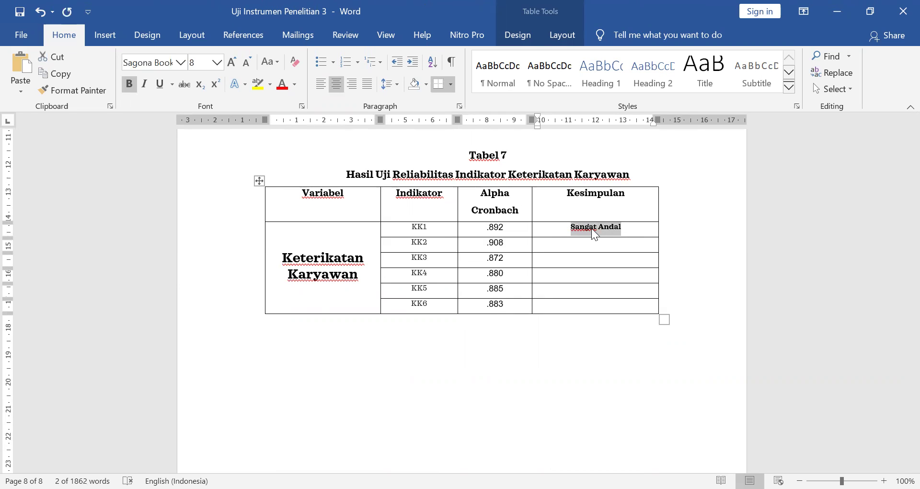
{"action": "key", "text": "ctrl+c"}
{"action": "key", "text": "shift+Down"}
{"action": "key", "text": "shift+Down"}
{"action": "key", "text": "shift+Down"}
{"action": "key", "text": "shift+Down"}
{"action": "key", "text": "shift+Down"}
{"action": "key", "text": "ctrl+v"}
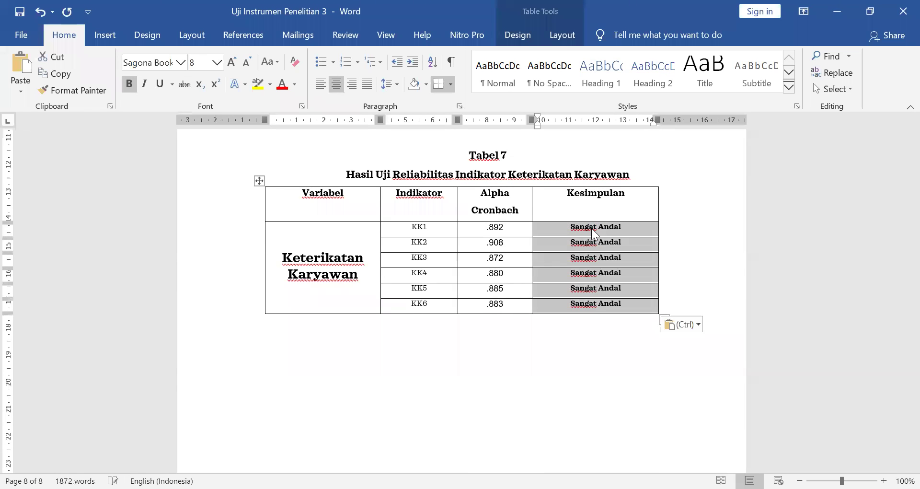
{"action": "left_click", "coordinate": [498, 352]}
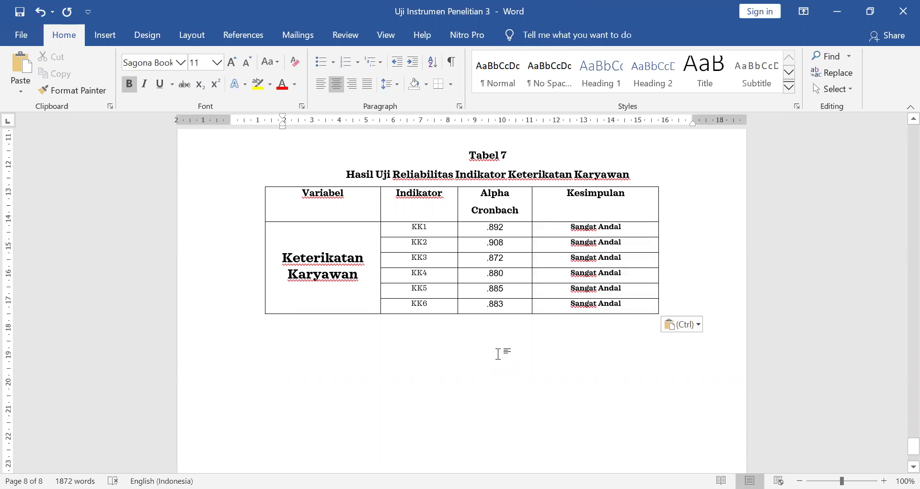
Review the Kesimpulan columns of the Motivasi Kerja, Lingkungan Kerja and Keterikatan Karyawan validity tables and the Alpha Cronbach's reliability criteria
{"action": "scroll", "coordinate": [498, 354], "scroll_direction": "up", "scroll_amount": 1}
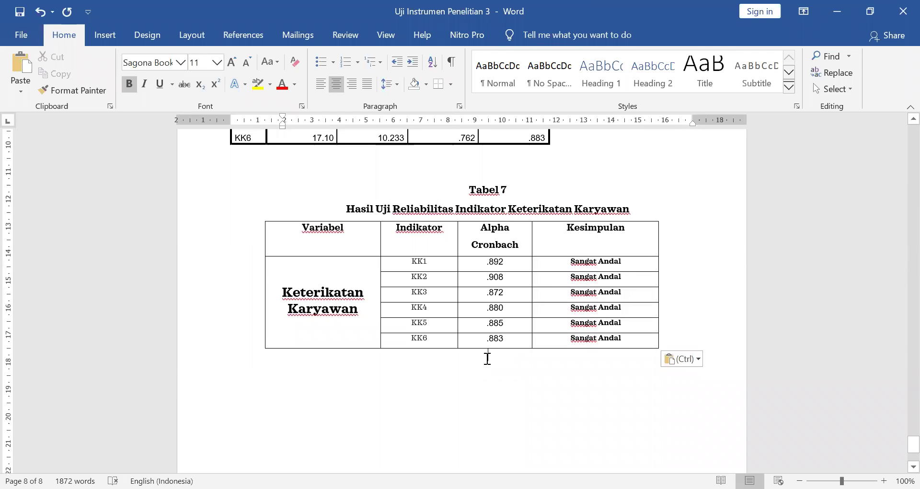
{"action": "scroll", "coordinate": [488, 359], "scroll_direction": "up", "scroll_amount": 1}
{"action": "scroll", "coordinate": [488, 358], "scroll_direction": "up", "scroll_amount": 1}
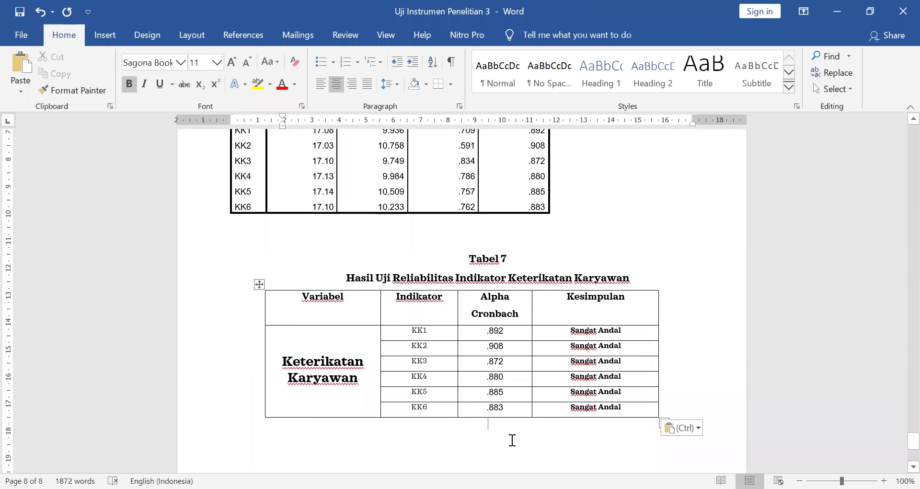
{"action": "left_click", "coordinate": [546, 332]}
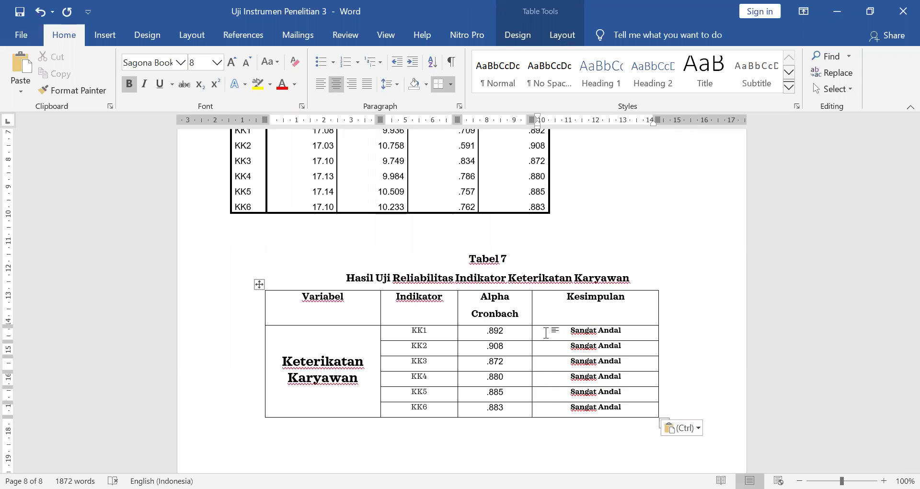
{"action": "scroll", "coordinate": [546, 333], "scroll_direction": "up", "scroll_amount": 10}
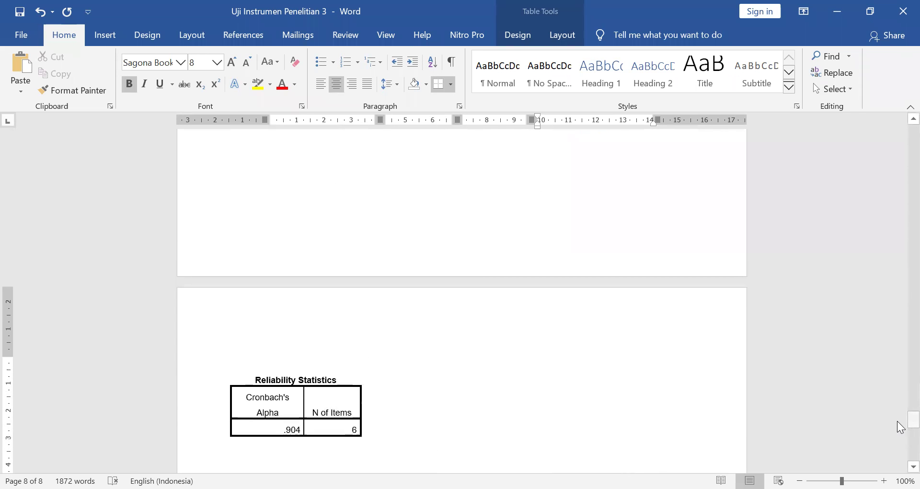
{"action": "left_click_drag", "start_coordinate": [900, 426], "coordinate": [897, 229]}
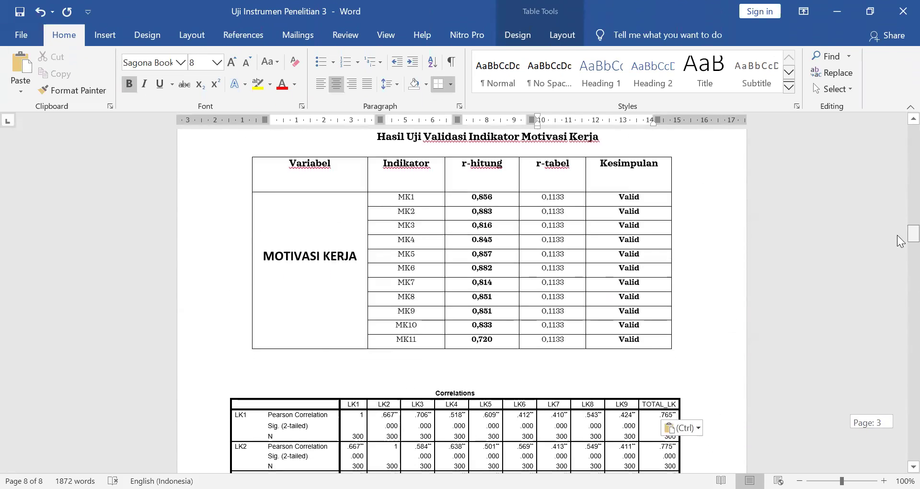
{"action": "left_click_drag", "start_coordinate": [606, 203], "coordinate": [625, 338]}
{"action": "scroll", "coordinate": [626, 340], "scroll_direction": "down", "scroll_amount": 5}
{"action": "scroll", "coordinate": [626, 340], "scroll_direction": "down", "scroll_amount": 8}
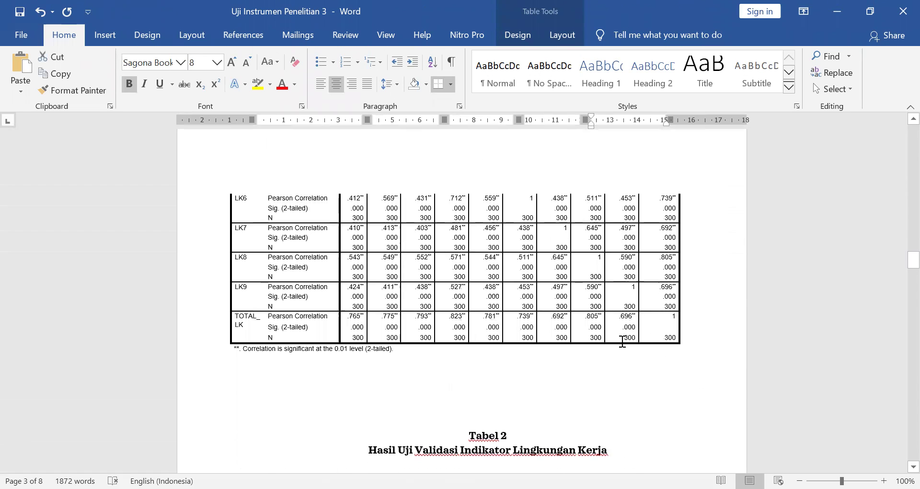
{"action": "left_click_drag", "start_coordinate": [612, 242], "coordinate": [626, 357]}
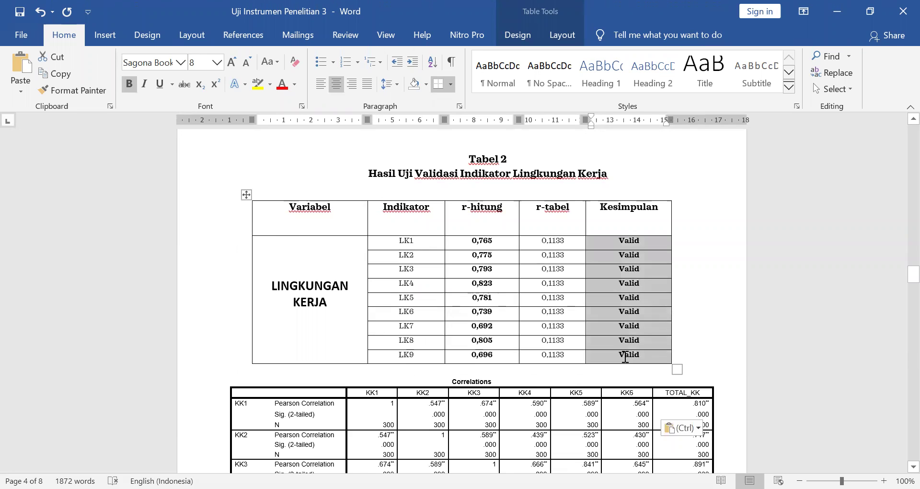
{"action": "scroll", "coordinate": [626, 357], "scroll_direction": "down", "scroll_amount": 8}
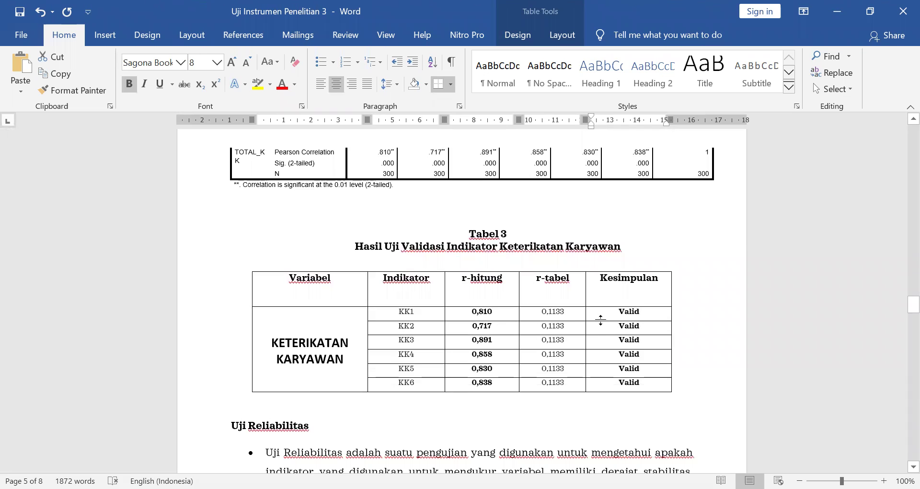
{"action": "left_click_drag", "start_coordinate": [617, 314], "coordinate": [626, 382]}
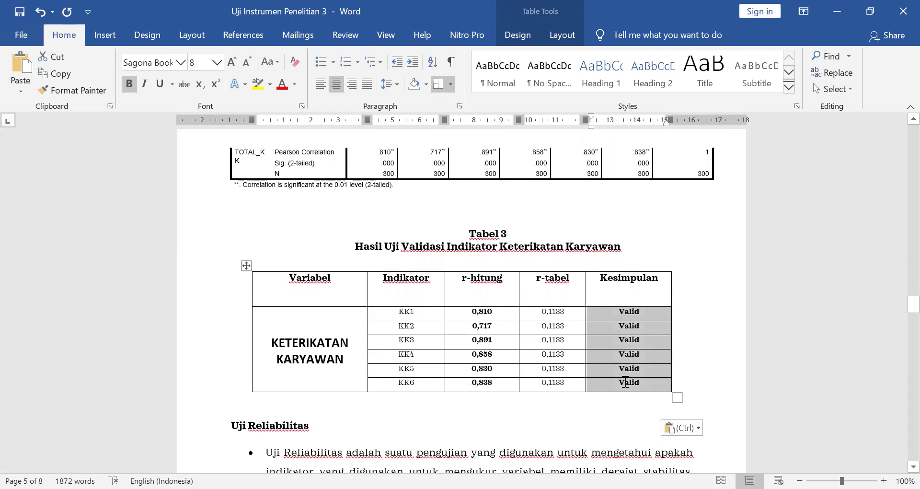
{"action": "scroll", "coordinate": [626, 382], "scroll_direction": "down", "scroll_amount": 10}
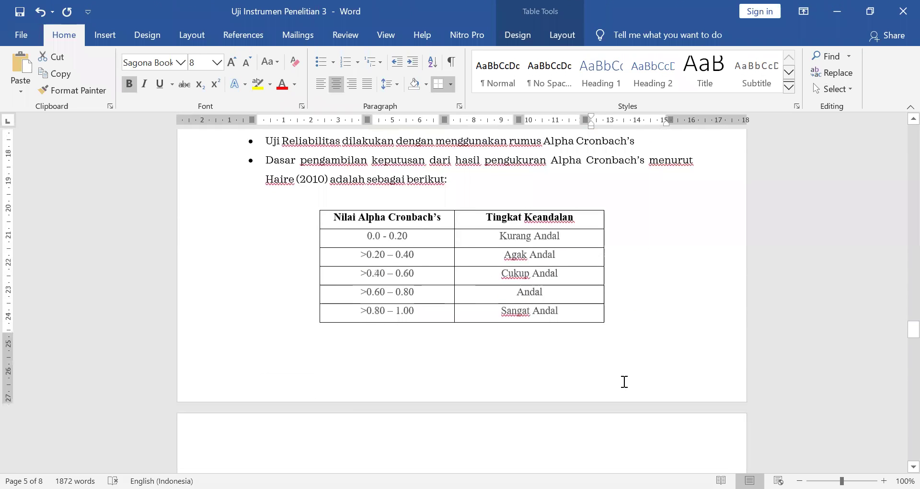
{"action": "scroll", "coordinate": [625, 381], "scroll_direction": "down", "scroll_amount": 3}
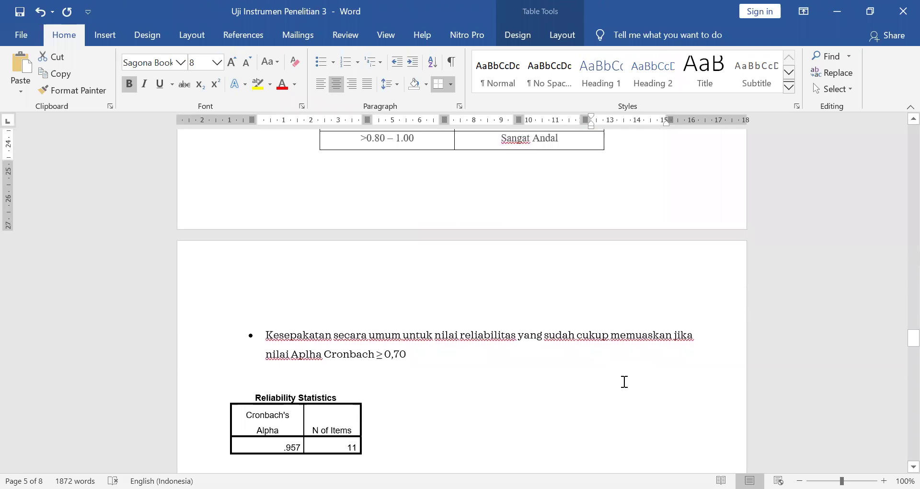
{"action": "scroll", "coordinate": [624, 381], "scroll_direction": "up", "scroll_amount": 2}
{"action": "scroll", "coordinate": [623, 380], "scroll_direction": "down", "scroll_amount": 3}
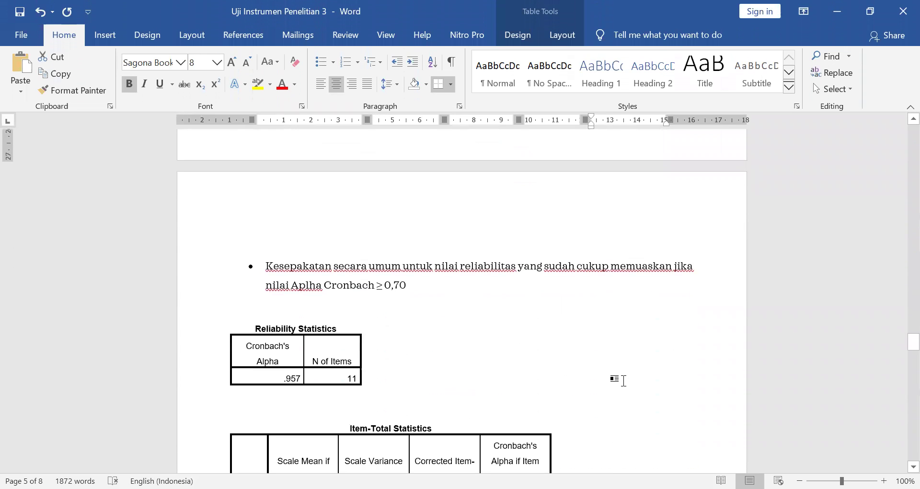
Replace the Kesimpulan entries for MK2 through MK11 in Tabel 5 with "Sangat Andal"
{"action": "scroll", "coordinate": [624, 381], "scroll_direction": "down", "scroll_amount": 7}
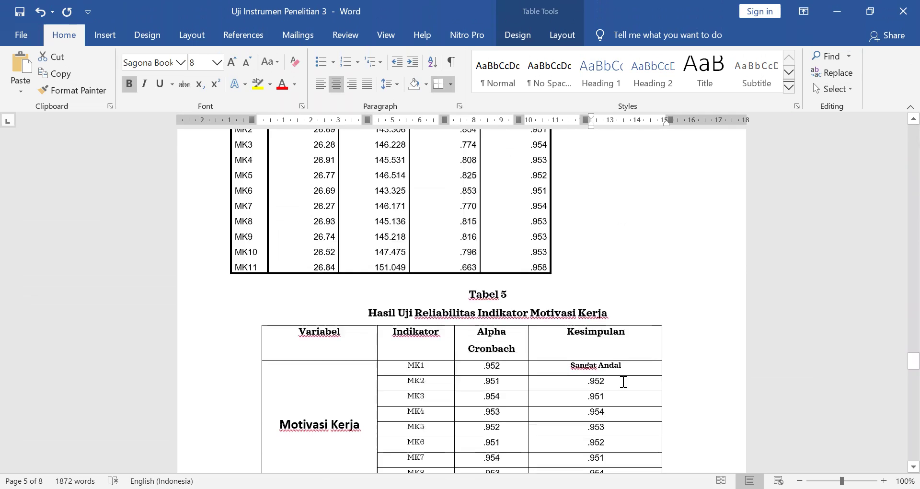
{"action": "scroll", "coordinate": [623, 382], "scroll_direction": "down", "scroll_amount": 2}
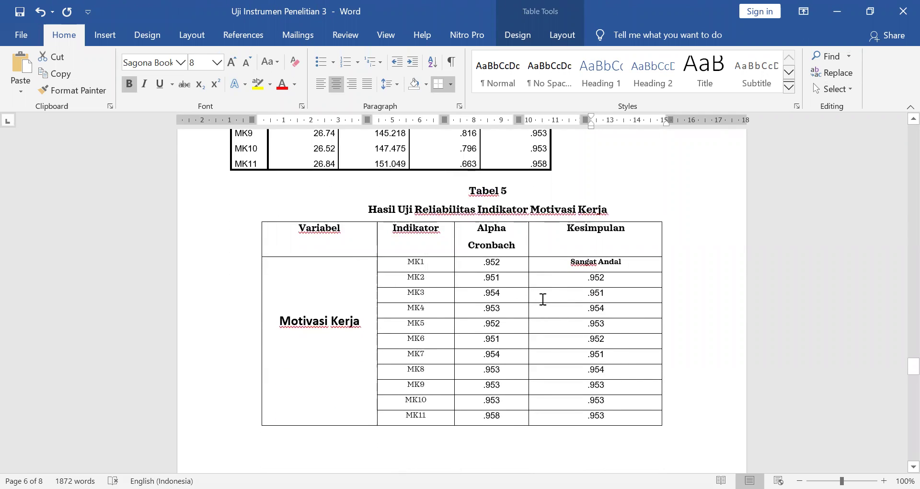
{"action": "left_click", "coordinate": [595, 277]}
{"action": "key", "text": "ctrl+v"}
{"action": "left_click_drag", "start_coordinate": [594, 262], "coordinate": [596, 414]}
{"action": "key", "text": "ctrl+c"}
{"action": "key", "text": "ctrl+v"}
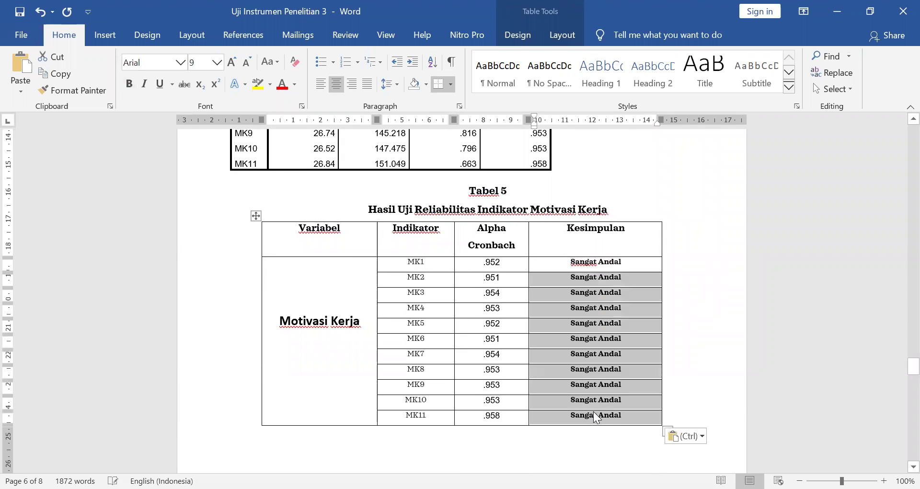
{"action": "left_click", "coordinate": [623, 278]}
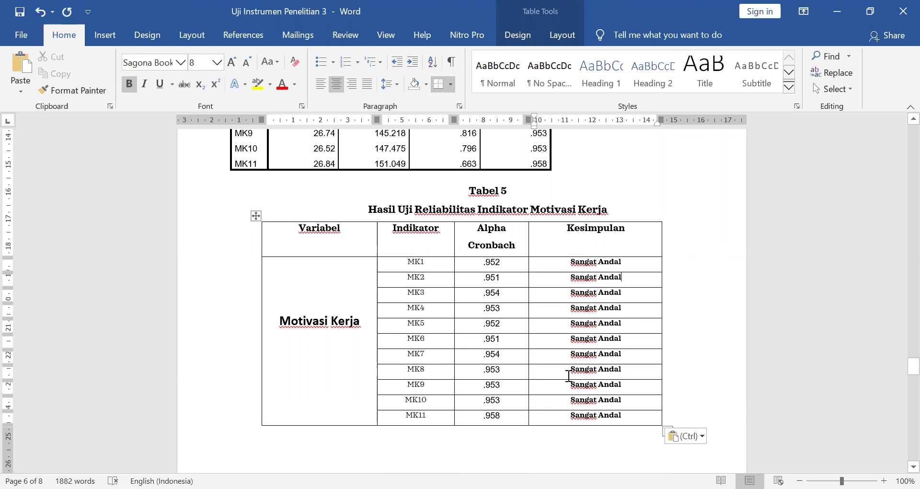
Review the Alpha Cronbach and Kesimpulan columns of Tabel 6 and Tabel 7
{"action": "scroll", "coordinate": [569, 375], "scroll_direction": "down", "scroll_amount": 15}
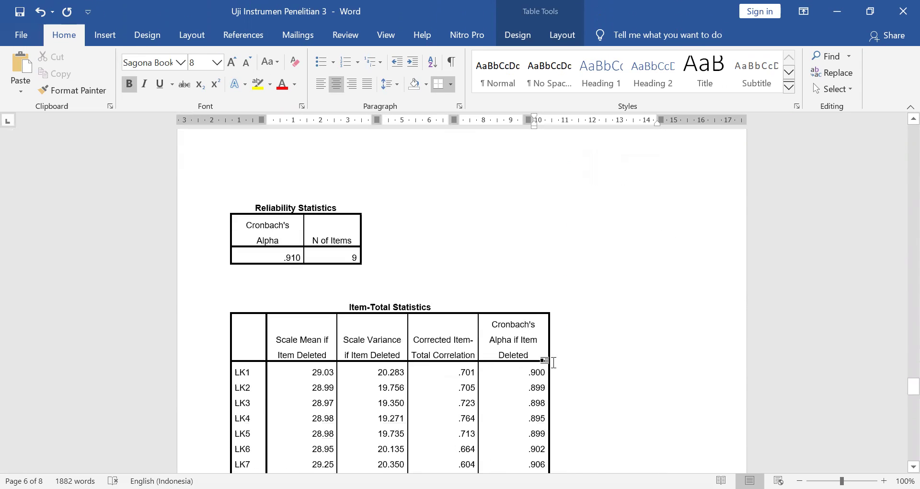
{"action": "scroll", "coordinate": [554, 363], "scroll_direction": "down", "scroll_amount": 3}
{"action": "scroll", "coordinate": [553, 362], "scroll_direction": "up", "scroll_amount": 2}
{"action": "scroll", "coordinate": [551, 362], "scroll_direction": "down", "scroll_amount": 5}
{"action": "left_click_drag", "start_coordinate": [499, 249], "coordinate": [523, 372]}
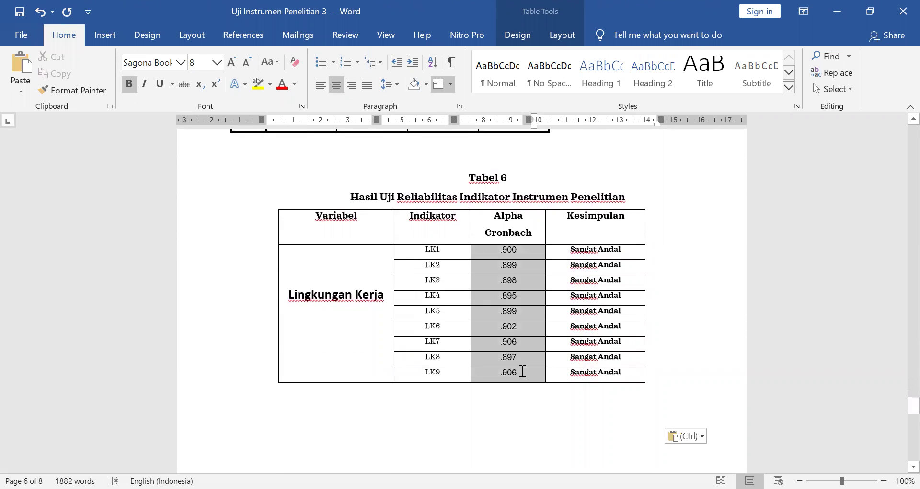
{"action": "left_click", "coordinate": [566, 257]}
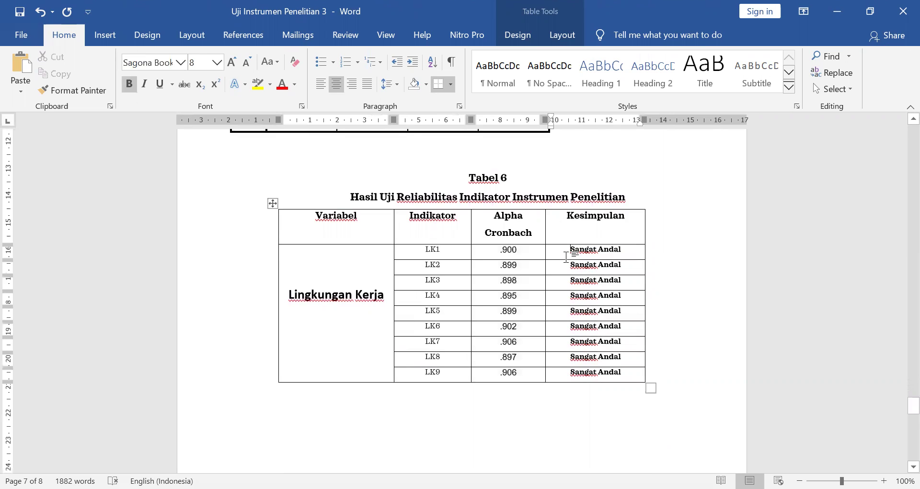
{"action": "scroll", "coordinate": [566, 258], "scroll_direction": "down", "scroll_amount": 15}
{"action": "scroll", "coordinate": [564, 262], "scroll_direction": "down", "scroll_amount": 5}
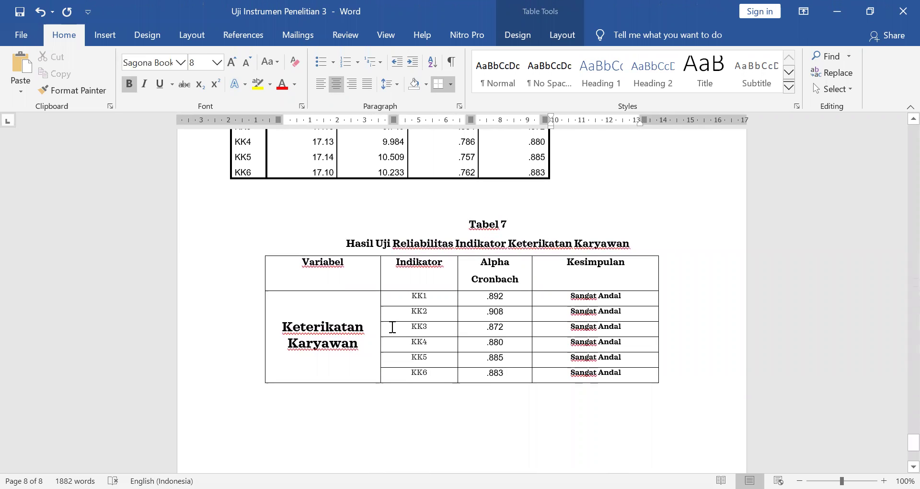
{"action": "left_click", "coordinate": [494, 296]}
{"action": "key", "text": "ctrl+v"}
{"action": "left_click_drag", "start_coordinate": [490, 297], "coordinate": [509, 370]}
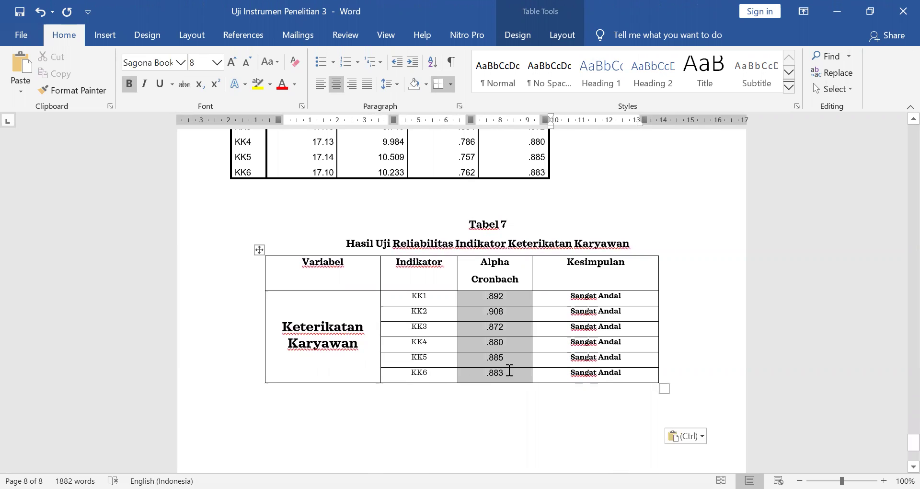
{"action": "left_click", "coordinate": [573, 281]}
{"action": "left_click_drag", "start_coordinate": [571, 298], "coordinate": [627, 364]}
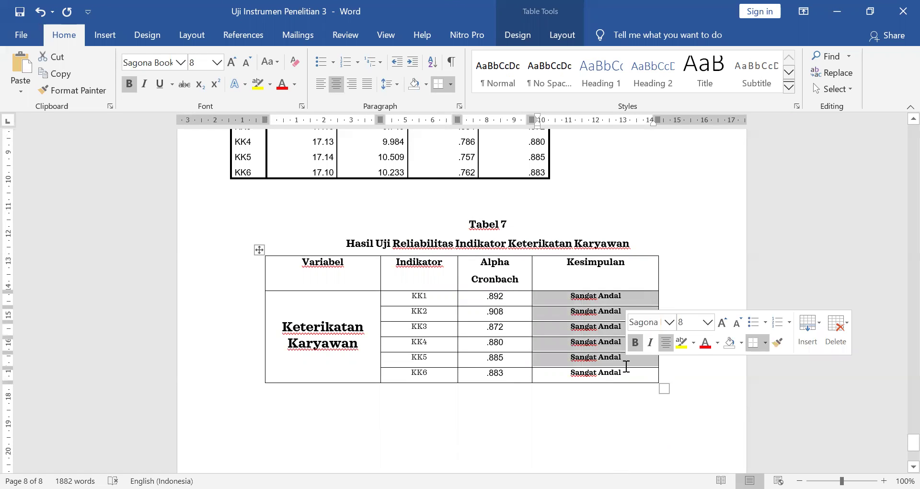
Examine the Cronbach's Alpha and N of Items values in the Reliability Statistics tables for the KK, LK and MK items
{"action": "scroll", "coordinate": [583, 355], "scroll_direction": "up", "scroll_amount": 10}
{"action": "scroll", "coordinate": [582, 353], "scroll_direction": "up", "scroll_amount": 2}
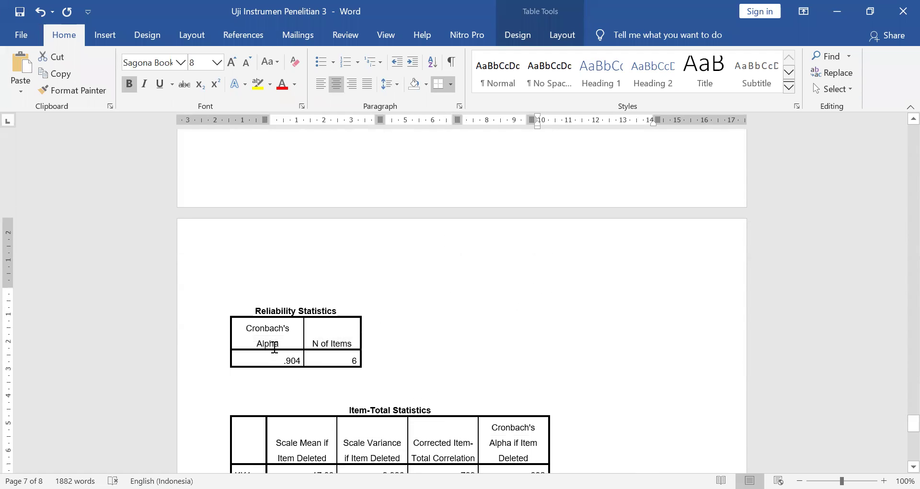
{"action": "key", "text": "ctrl+v"}
{"action": "double_click", "coordinate": [355, 360]}
{"action": "left_click_drag", "start_coordinate": [283, 359], "coordinate": [305, 357]}
{"action": "scroll", "coordinate": [305, 358], "scroll_direction": "up", "scroll_amount": 10}
{"action": "scroll", "coordinate": [304, 358], "scroll_direction": "up", "scroll_amount": 1}
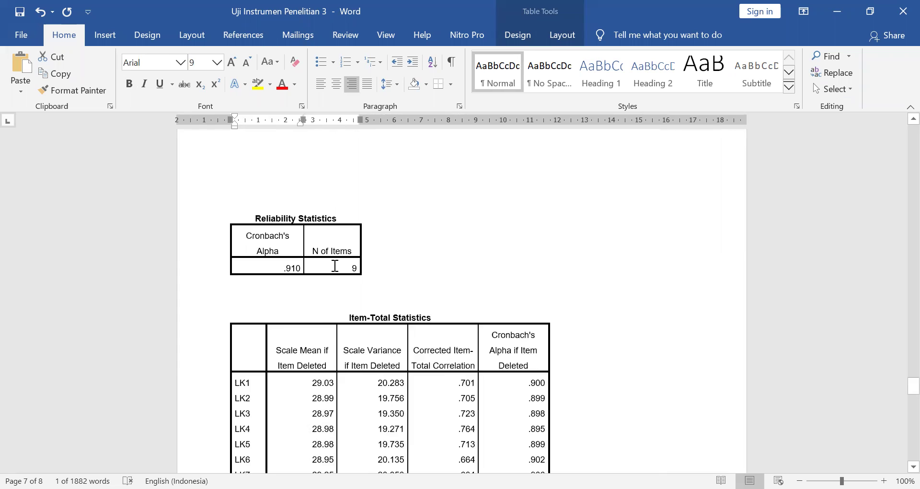
{"action": "double_click", "coordinate": [354, 266]}
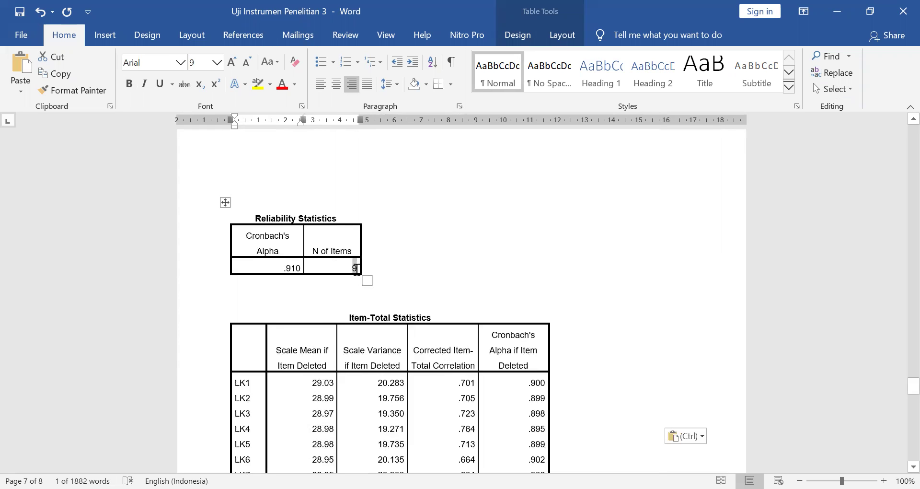
{"action": "key", "text": "ctrl+v"}
{"action": "left_click_drag", "start_coordinate": [278, 270], "coordinate": [301, 267]}
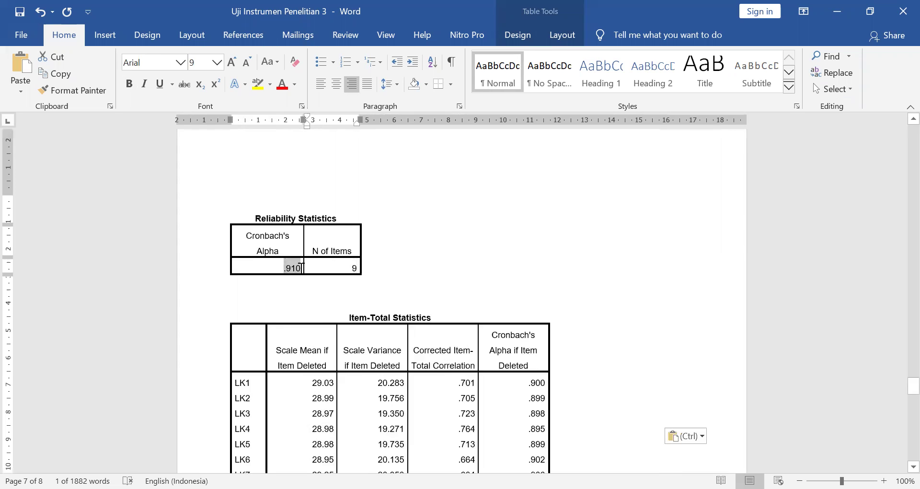
{"action": "scroll", "coordinate": [301, 267], "scroll_direction": "down", "scroll_amount": 10}
{"action": "scroll", "coordinate": [301, 267], "scroll_direction": "up", "scroll_amount": 8}
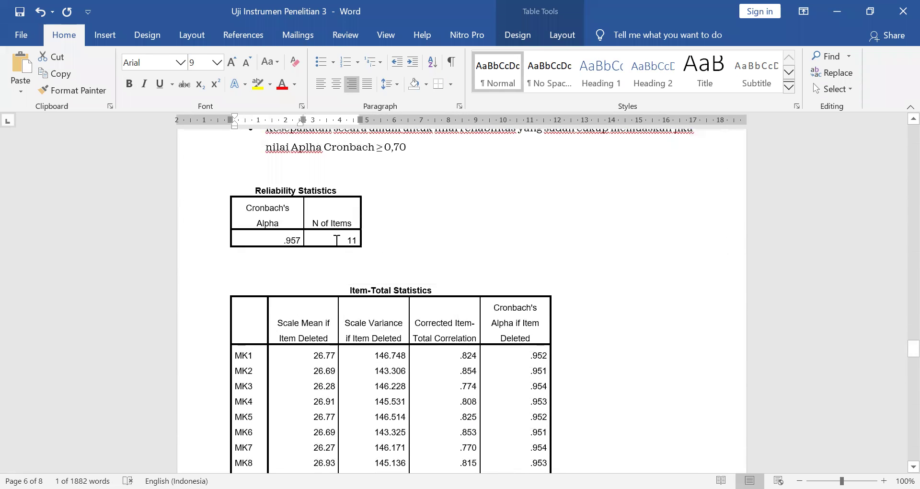
{"action": "key", "text": "ctrl+v"}
{"action": "left_click_drag", "start_coordinate": [343, 240], "coordinate": [360, 240]}
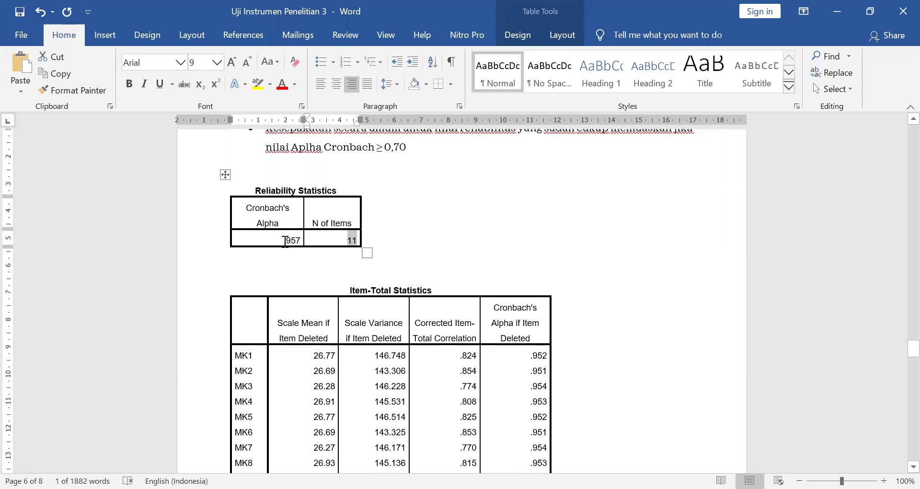
{"action": "left_click_drag", "start_coordinate": [284, 241], "coordinate": [303, 240]}
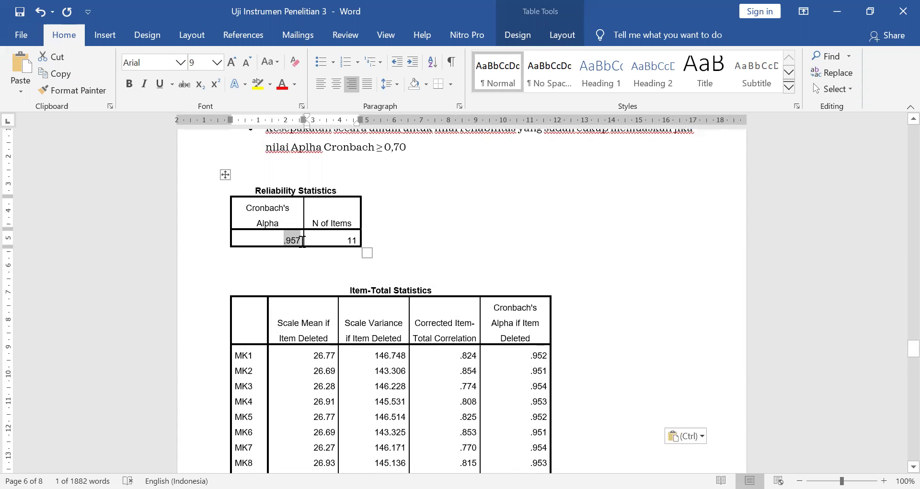